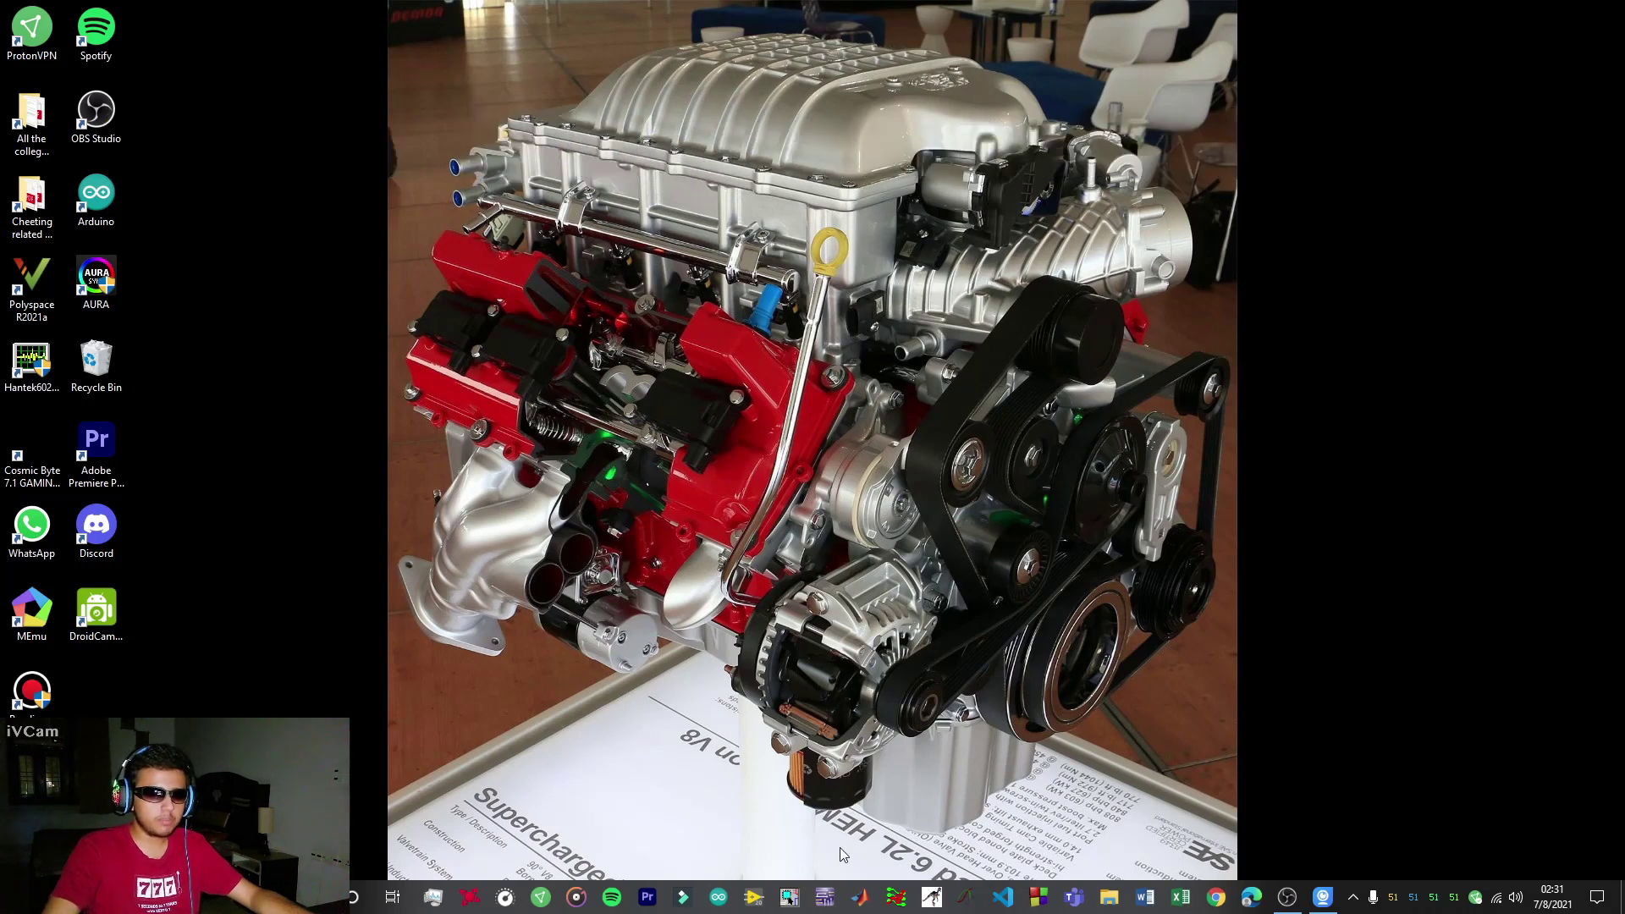
# Launch OrCAD Capture with the OrCAD PCB Designer Professional w/PSpice suite and decline reloading the improperly closed projects
pyautogui.click(796, 895)
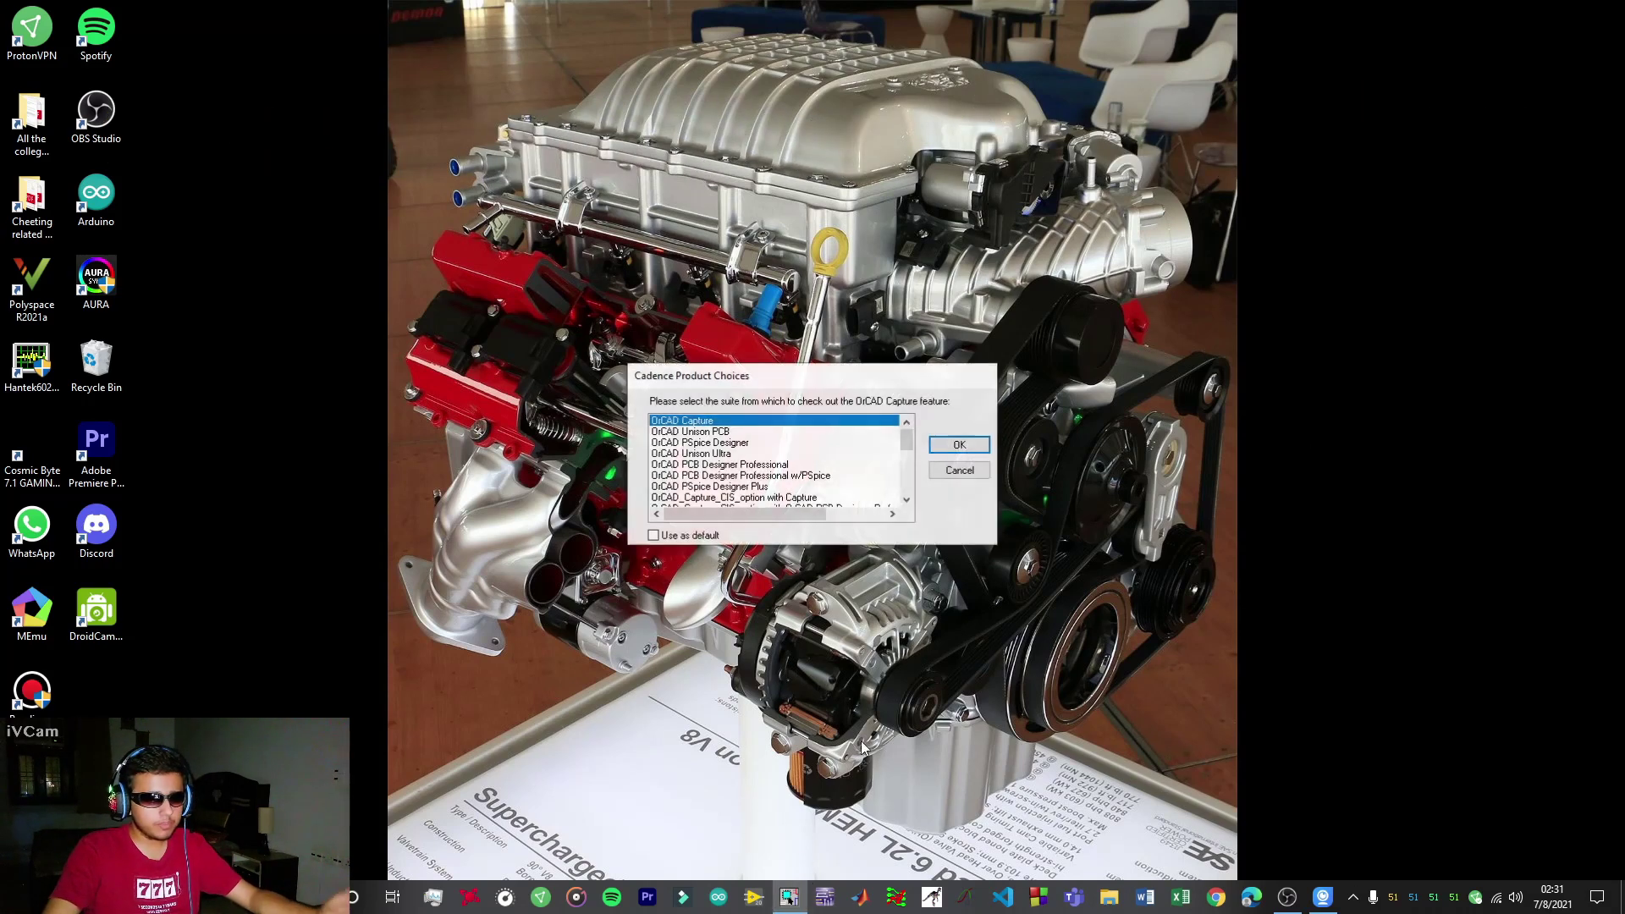
pyautogui.click(784, 467)
pyautogui.click(787, 477)
pyautogui.click(961, 446)
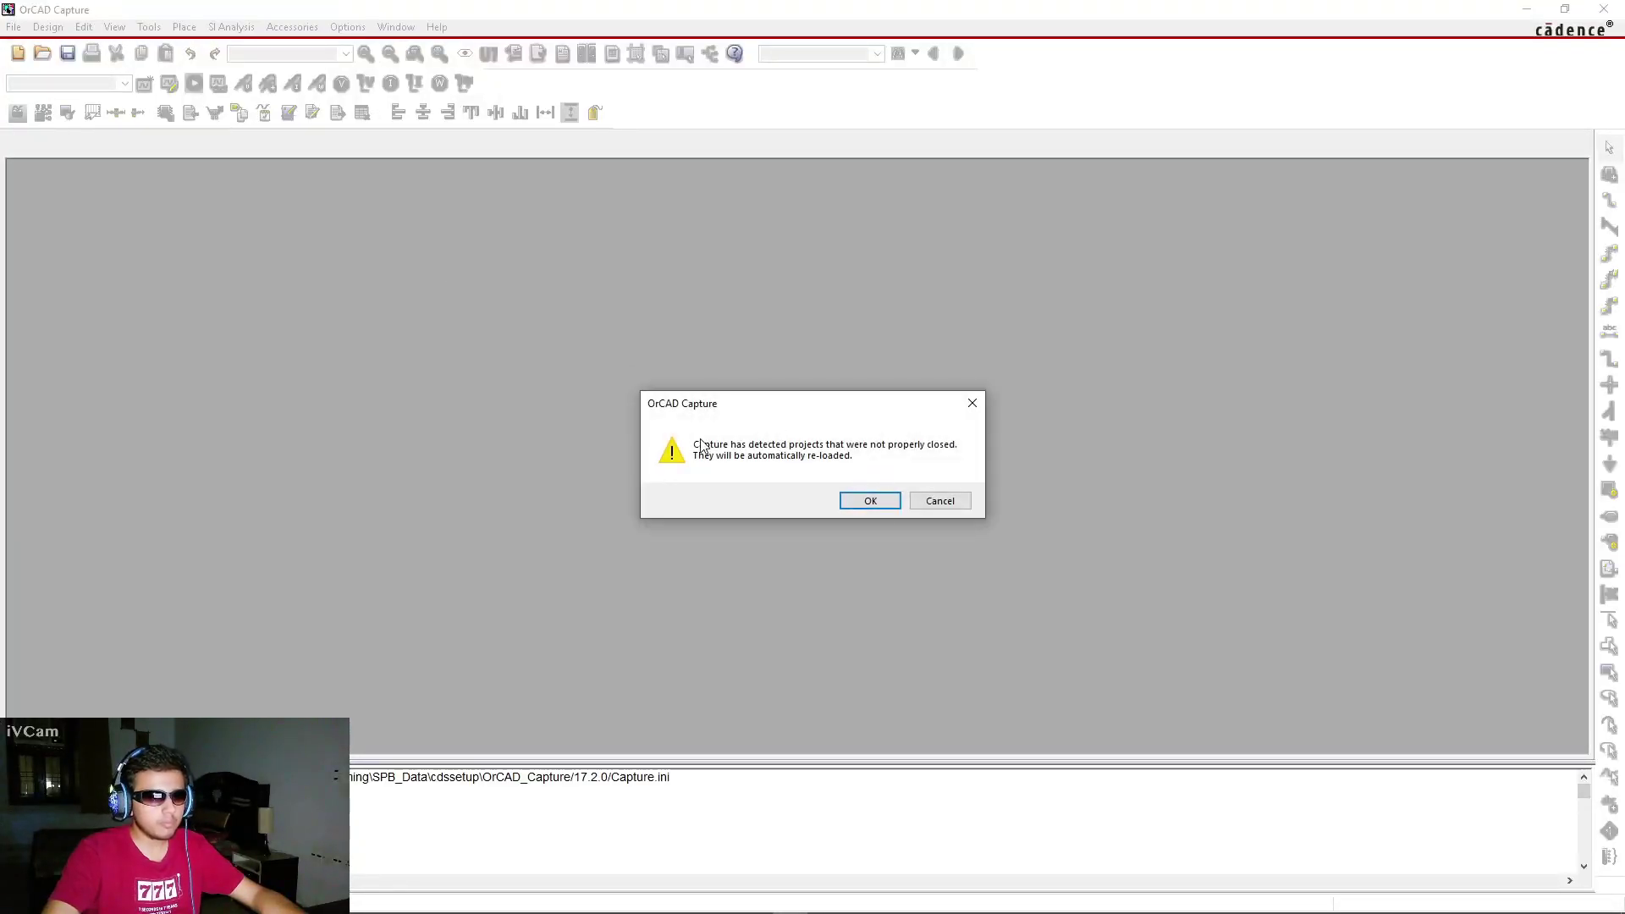
pyautogui.click(946, 501)
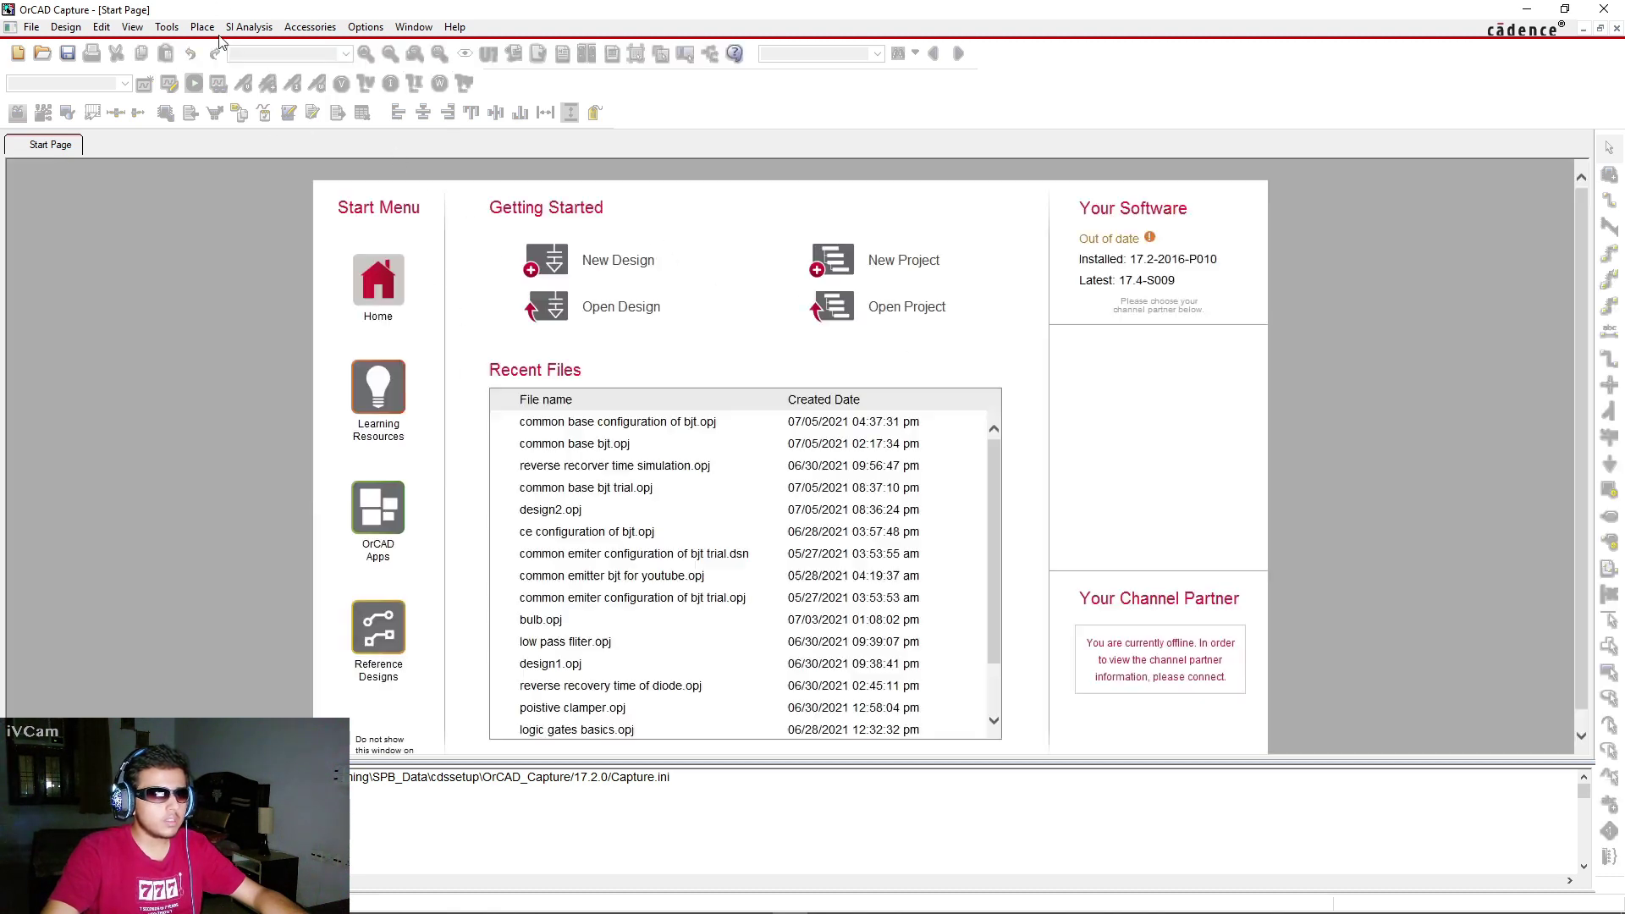
# Create a blank PSpice Analog or Mixed A/D project named BJT common base and close the Start Page
pyautogui.click(32, 28)
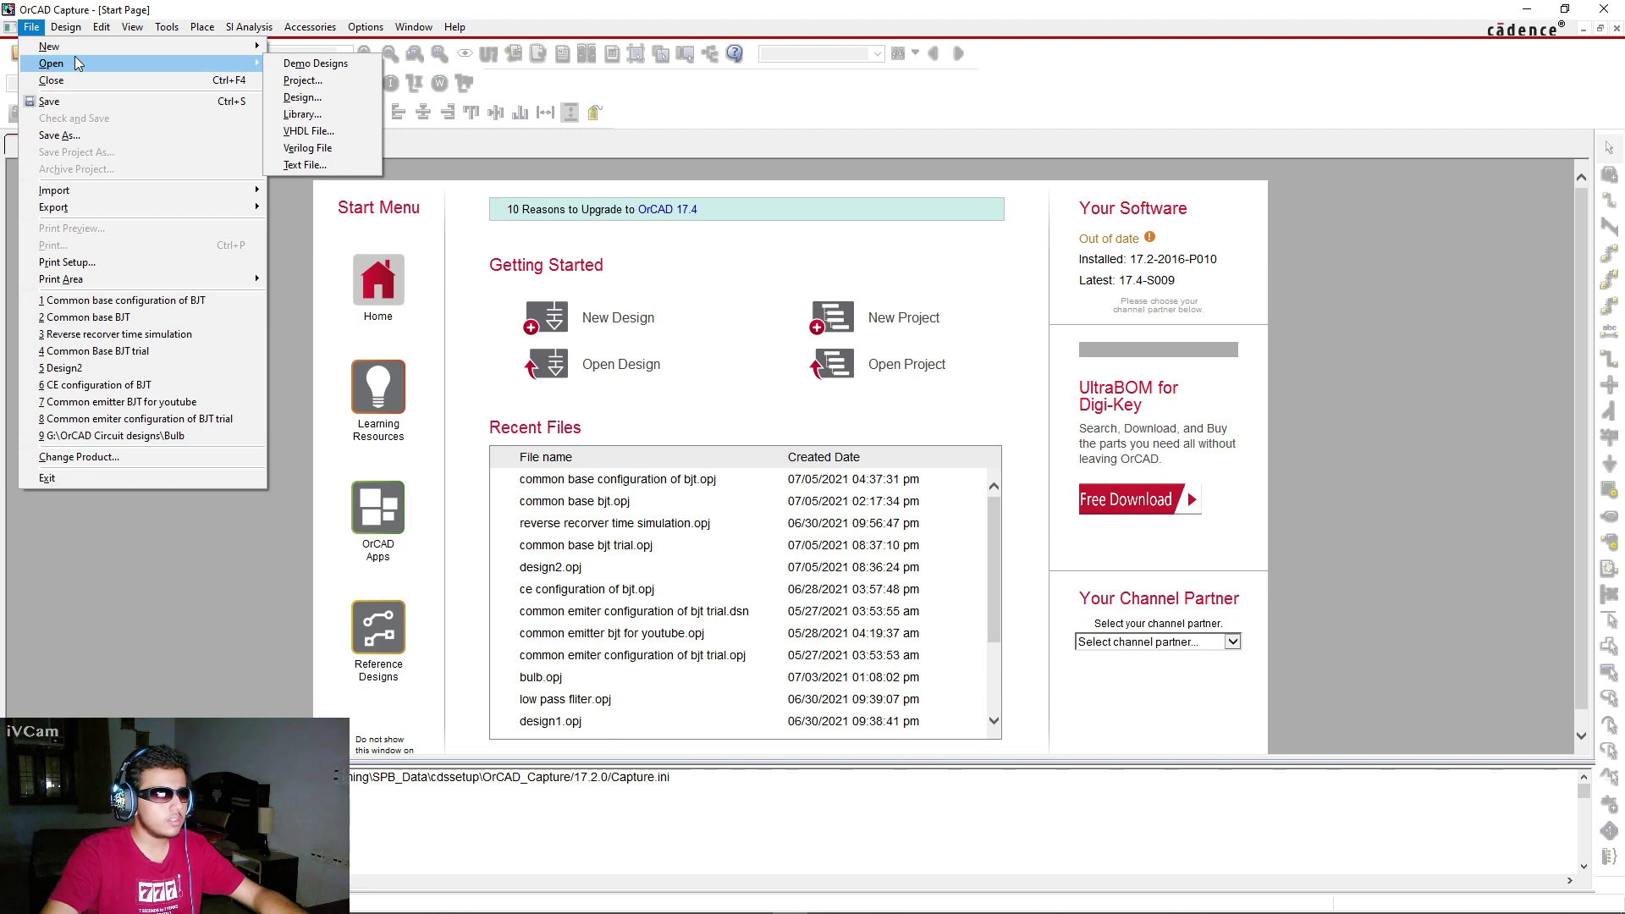
pyautogui.moveTo(59, 46)
pyautogui.click(298, 48)
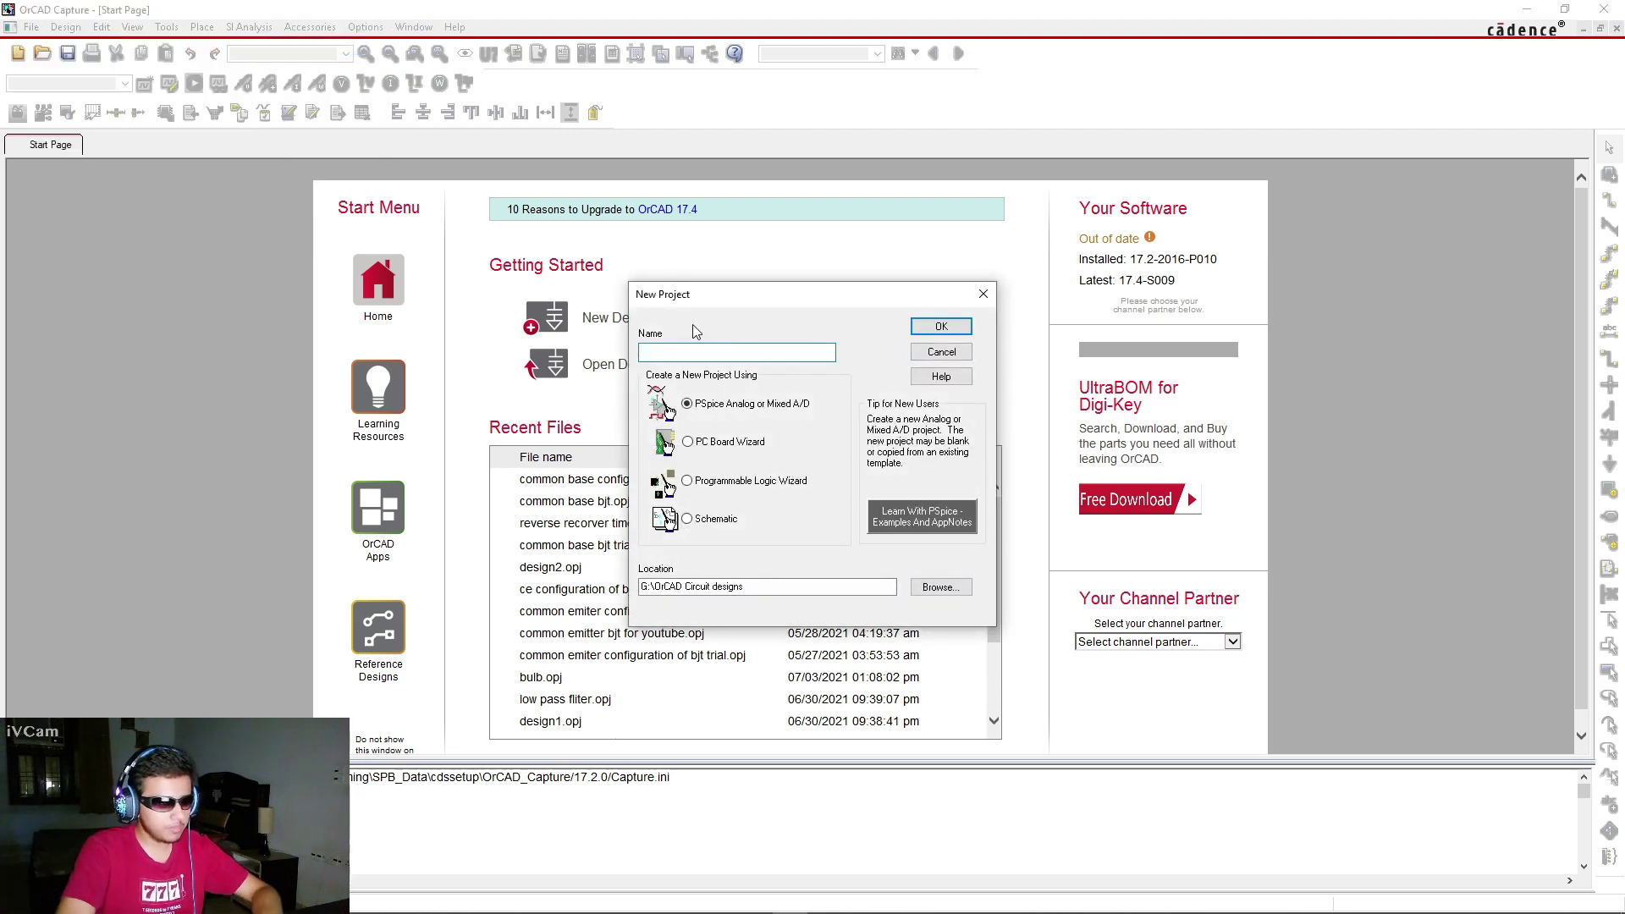
pyautogui.write('BJT ')
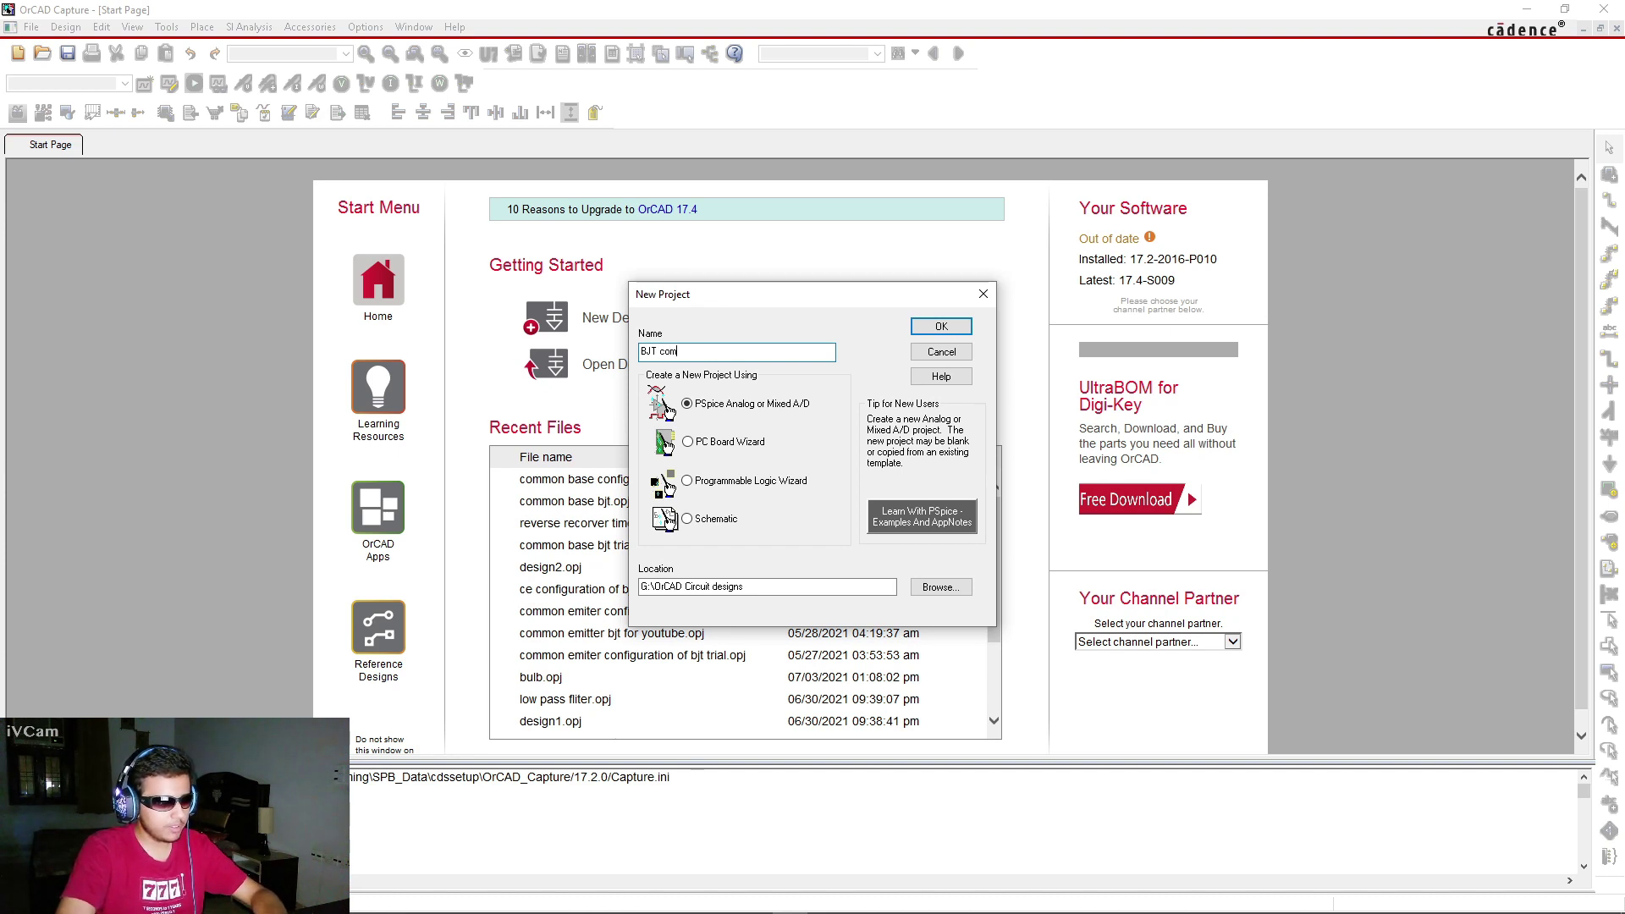
pyautogui.write('common base')
pyautogui.click(931, 327)
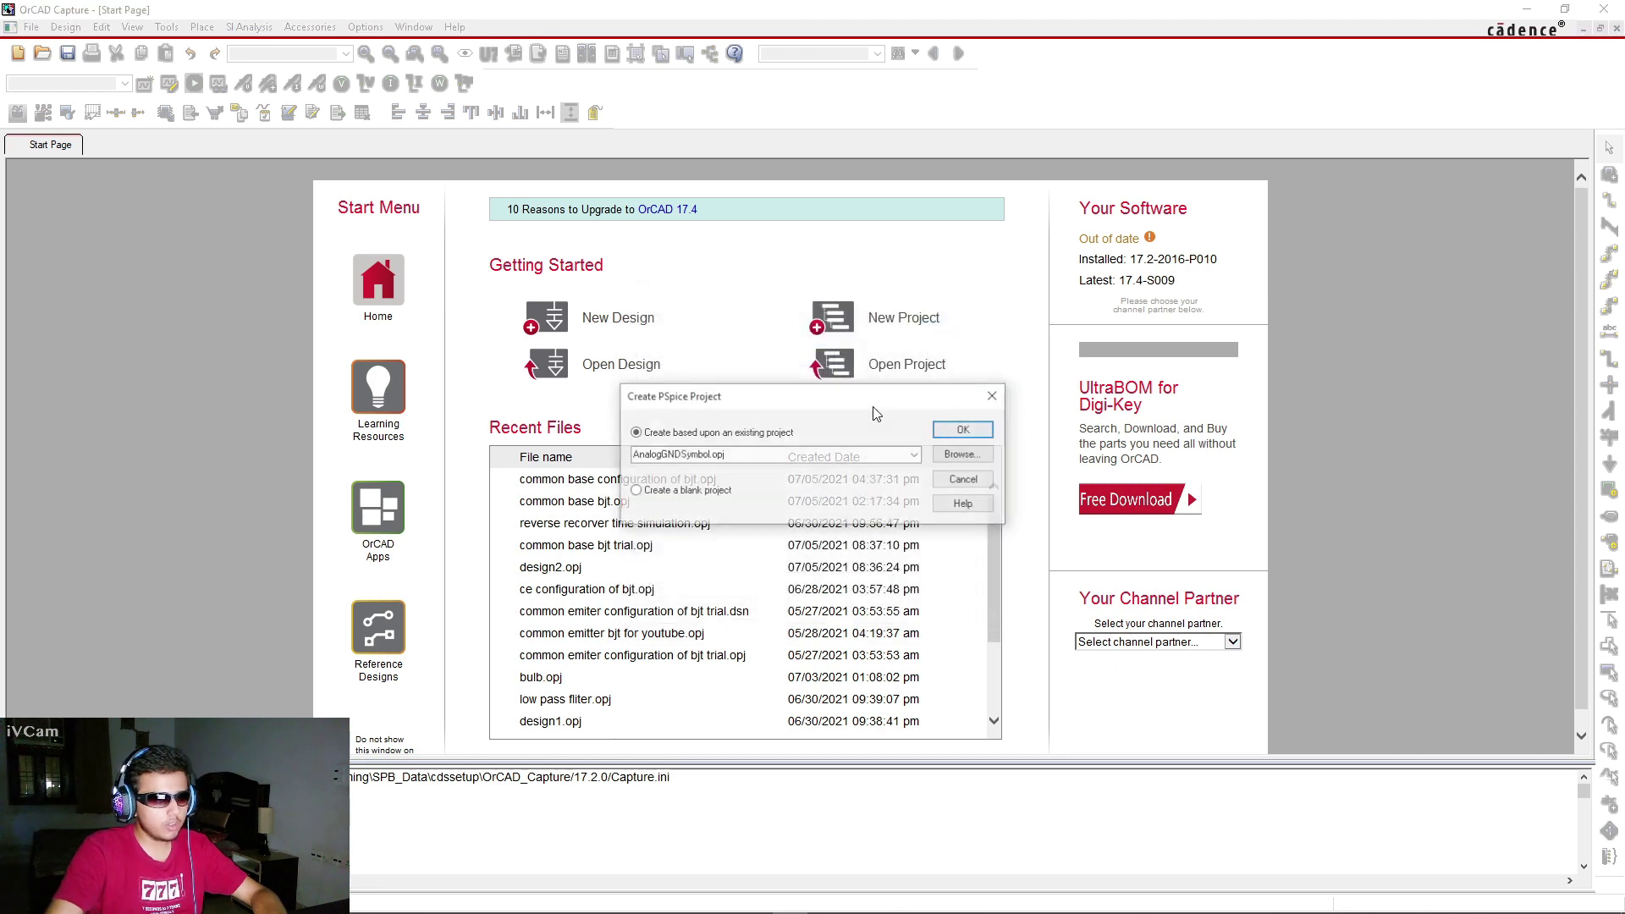
pyautogui.click(708, 492)
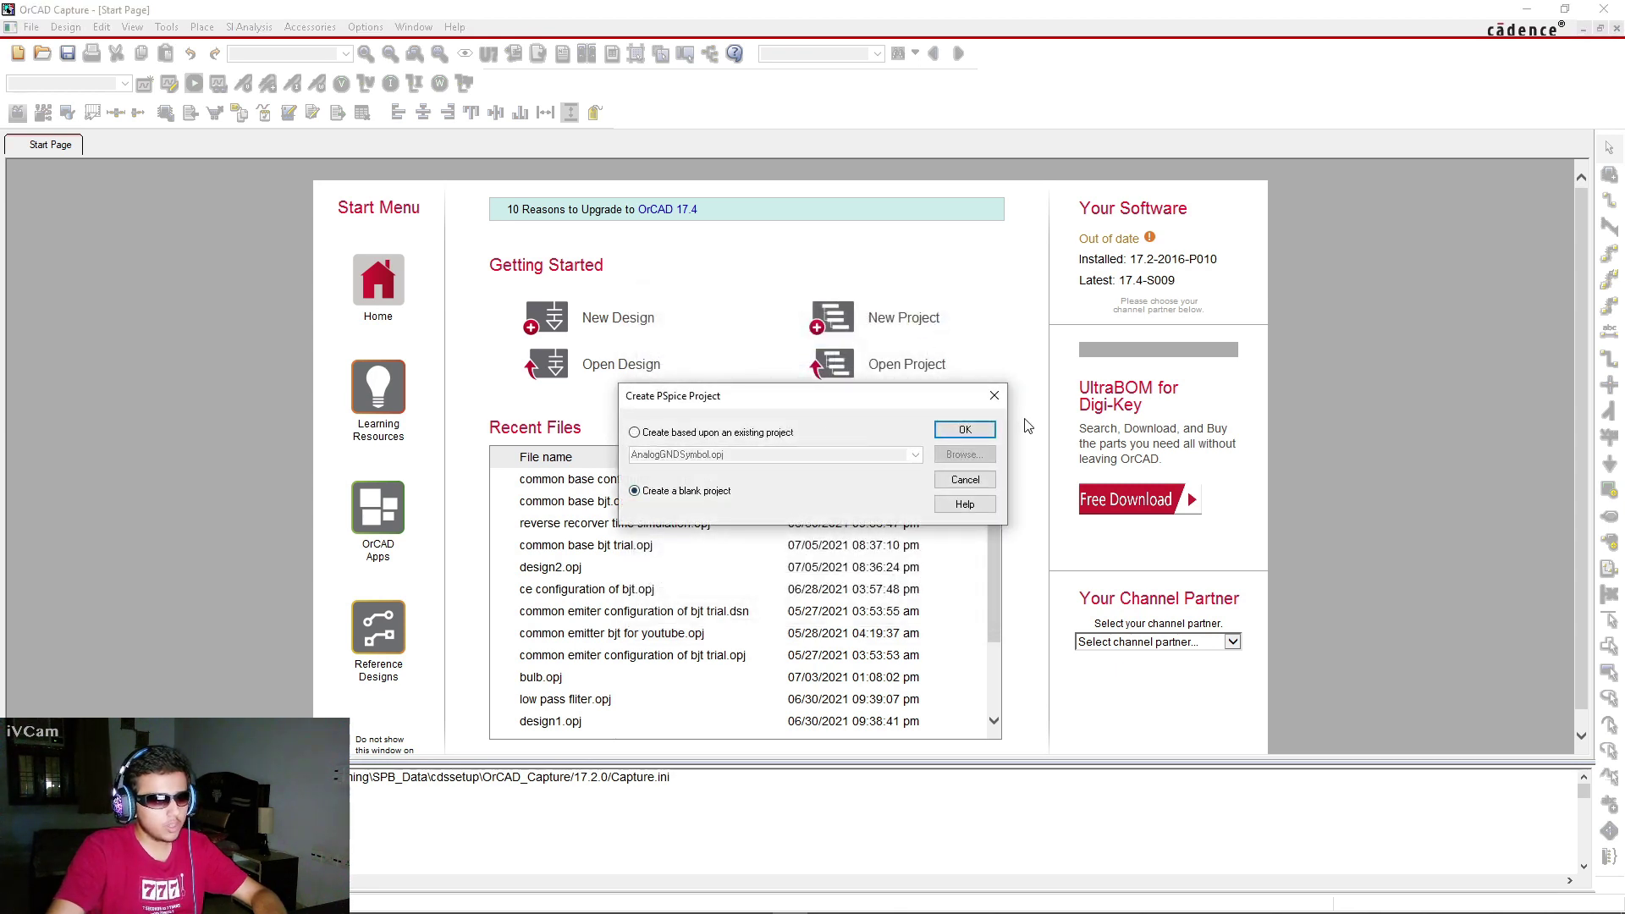
pyautogui.click(966, 430)
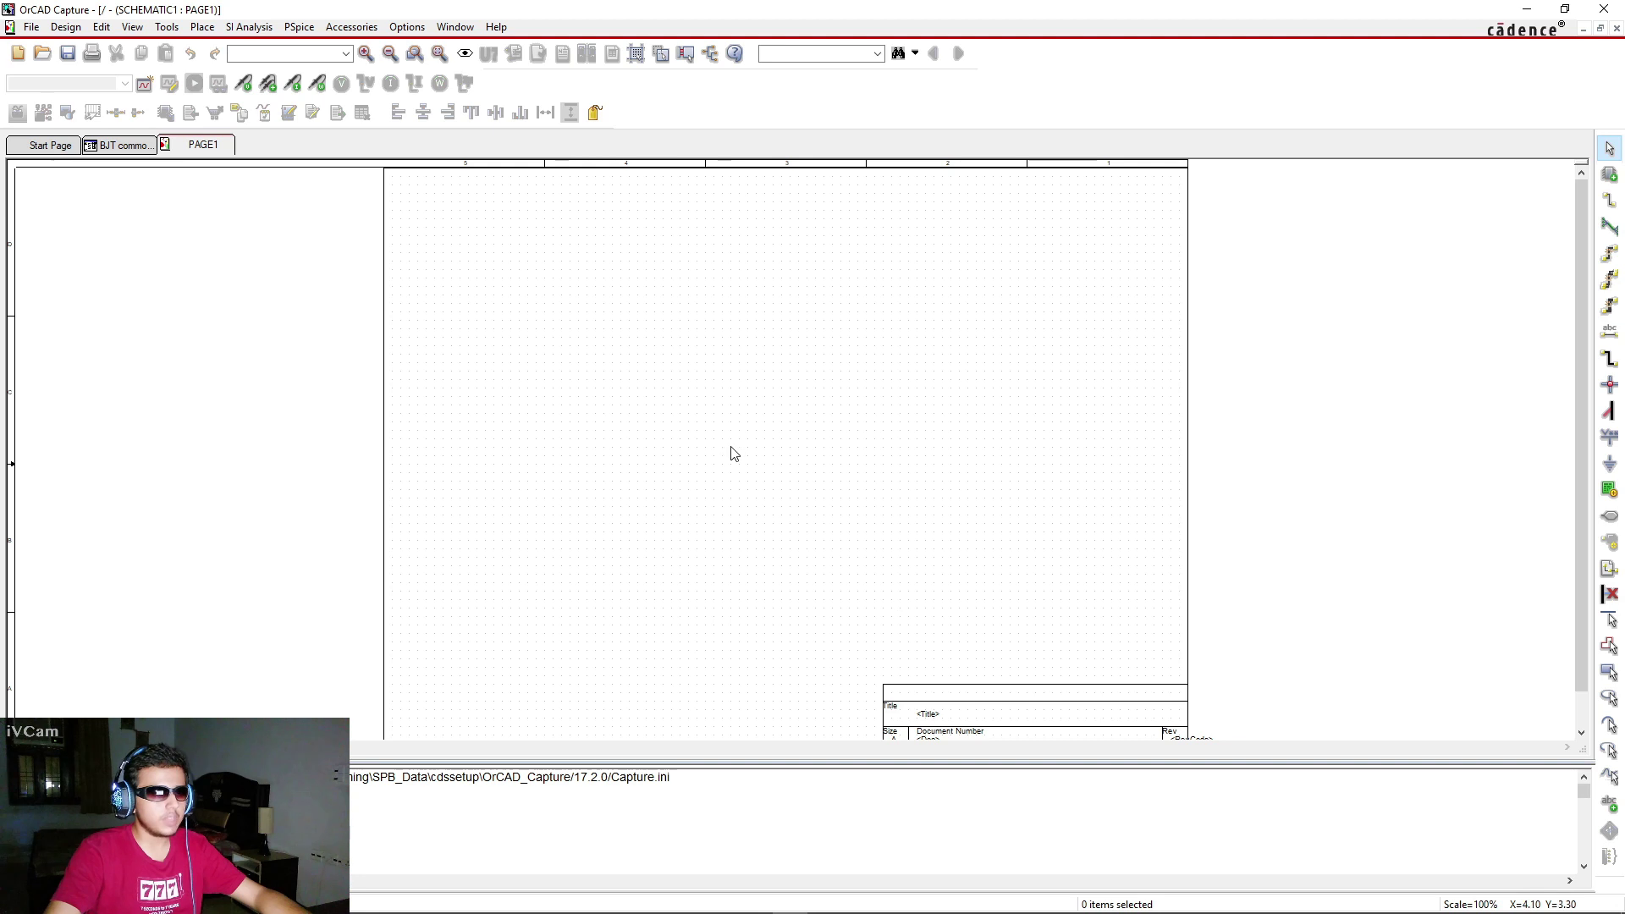
pyautogui.rightClick(54, 150)
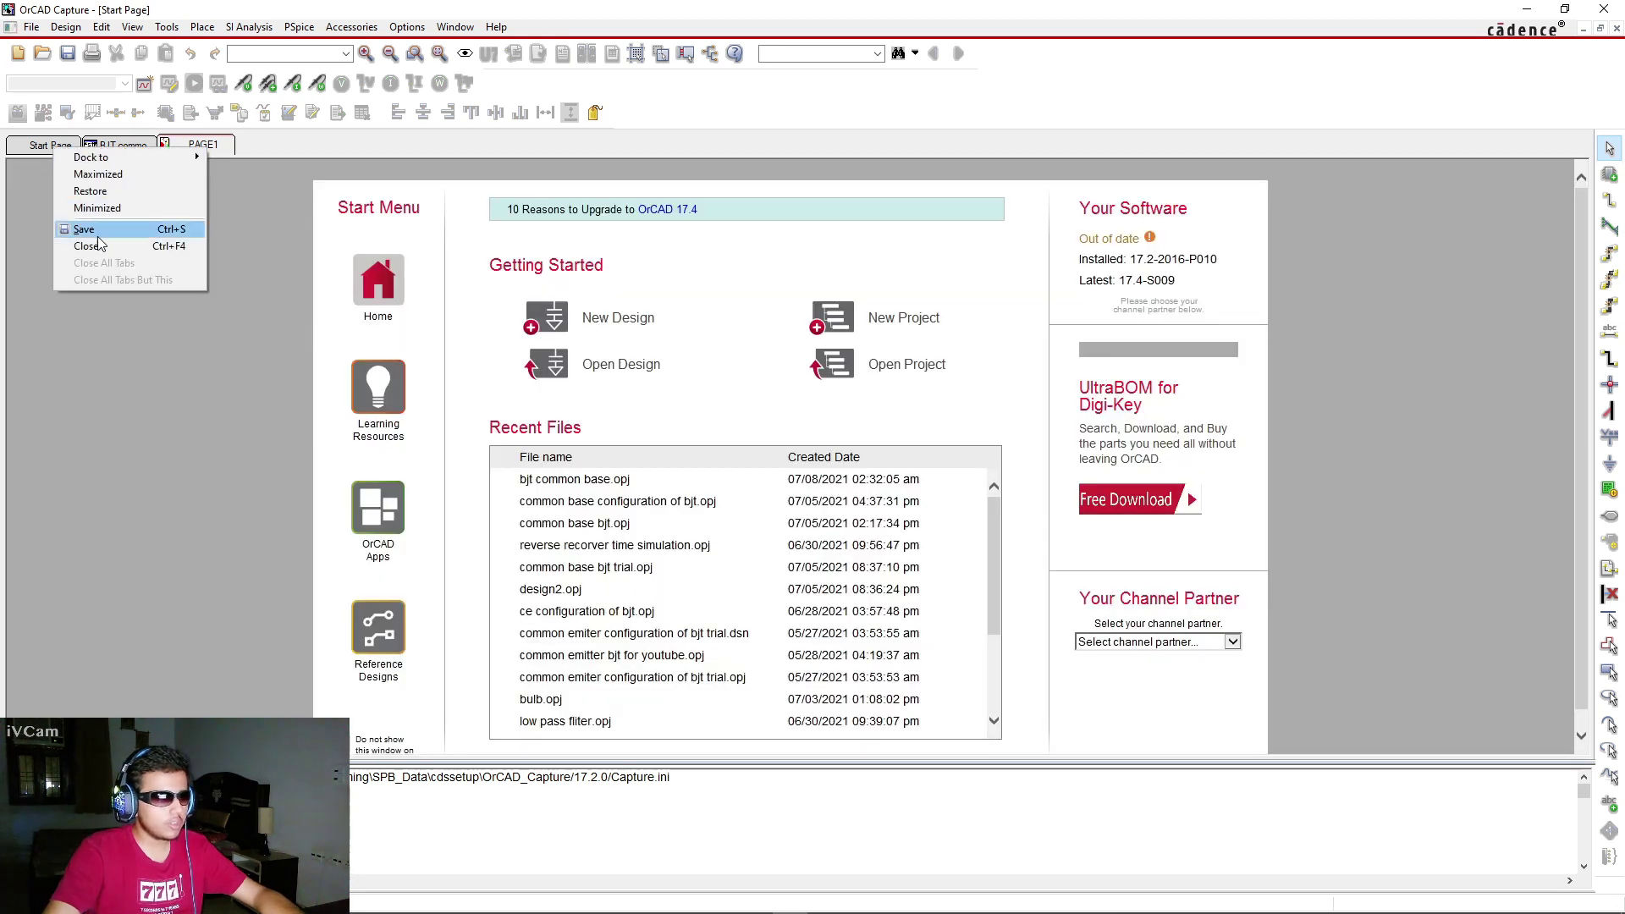
pyautogui.click(239, 243)
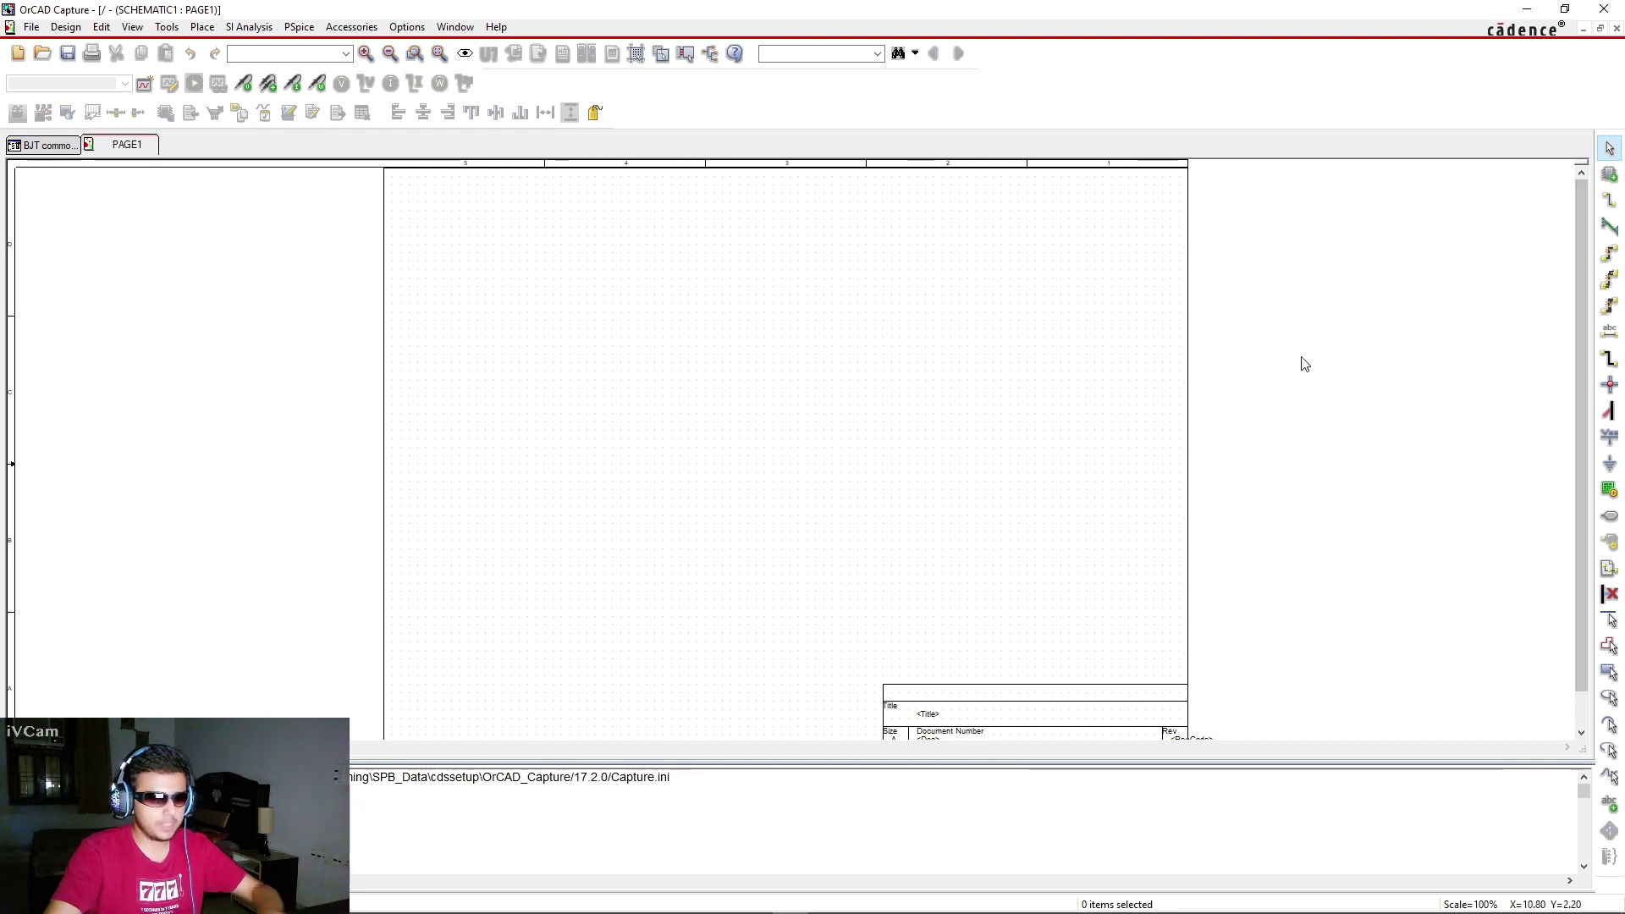
# Search the part libraries for 2N2222A and pick the 2N2222A/BJN transistor for placement
pyautogui.press('p')
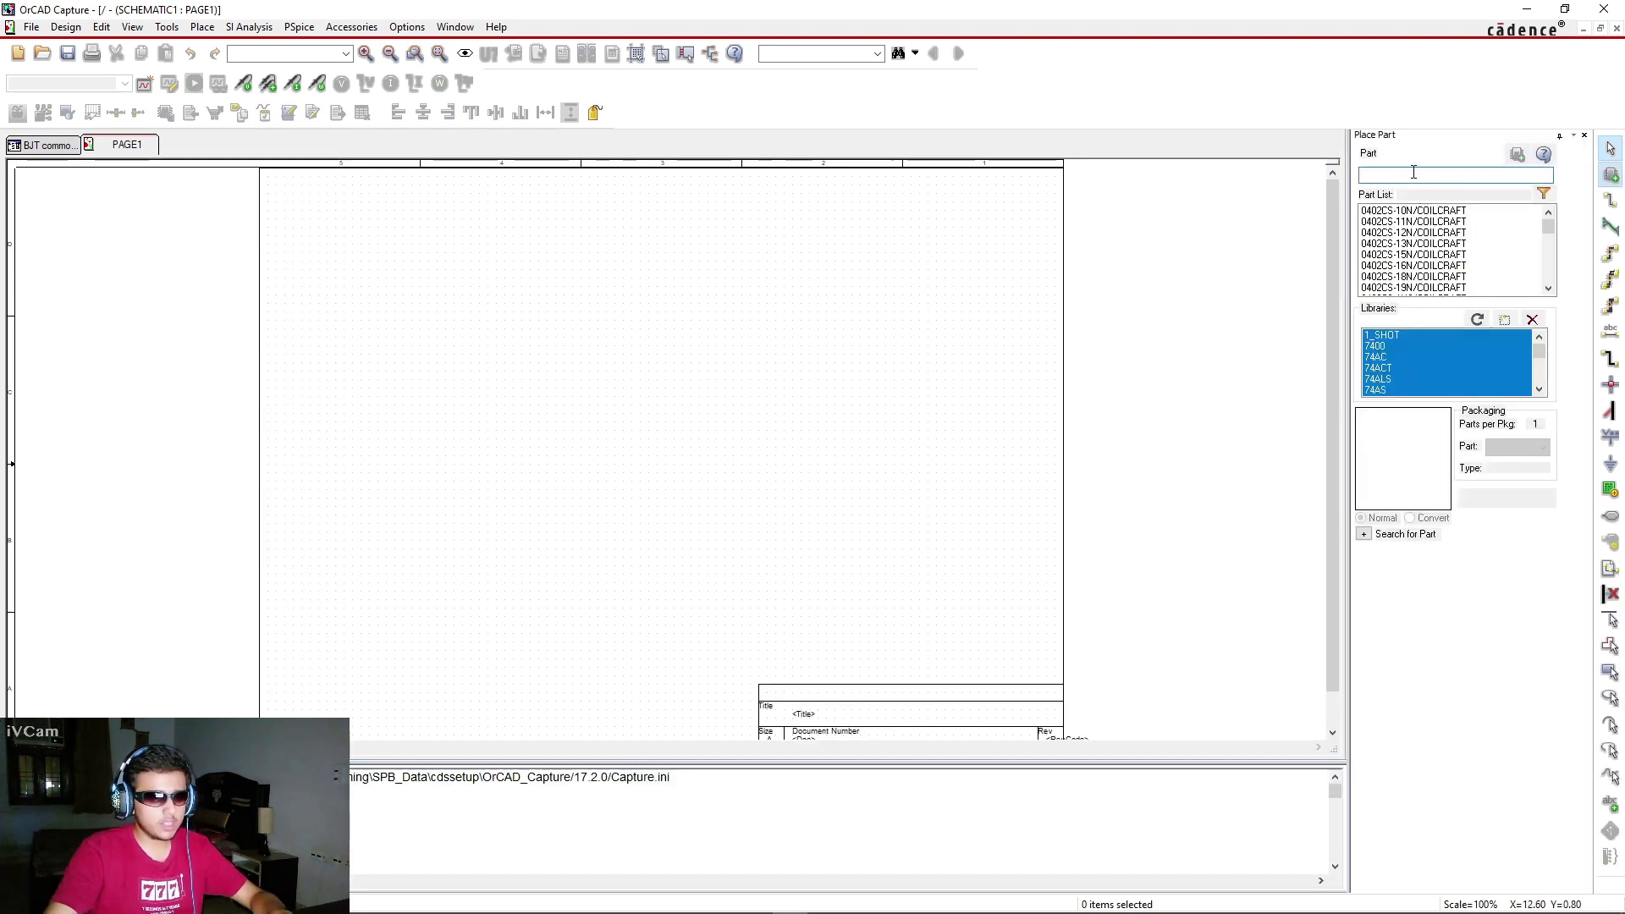
pyautogui.write('2n2')
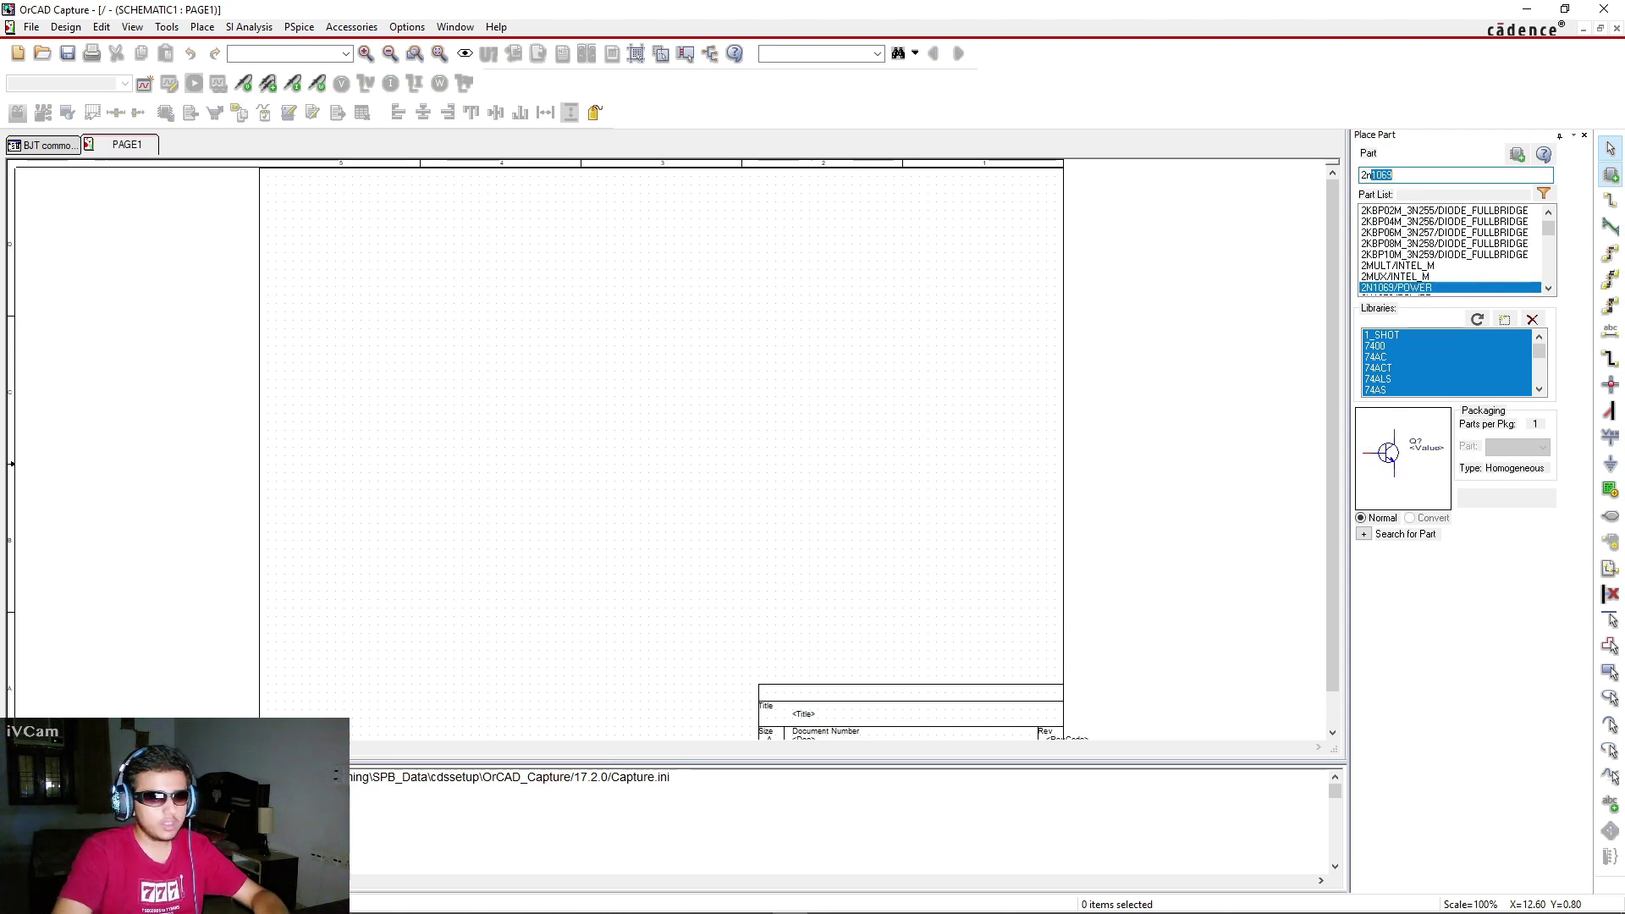
pyautogui.write('222n')
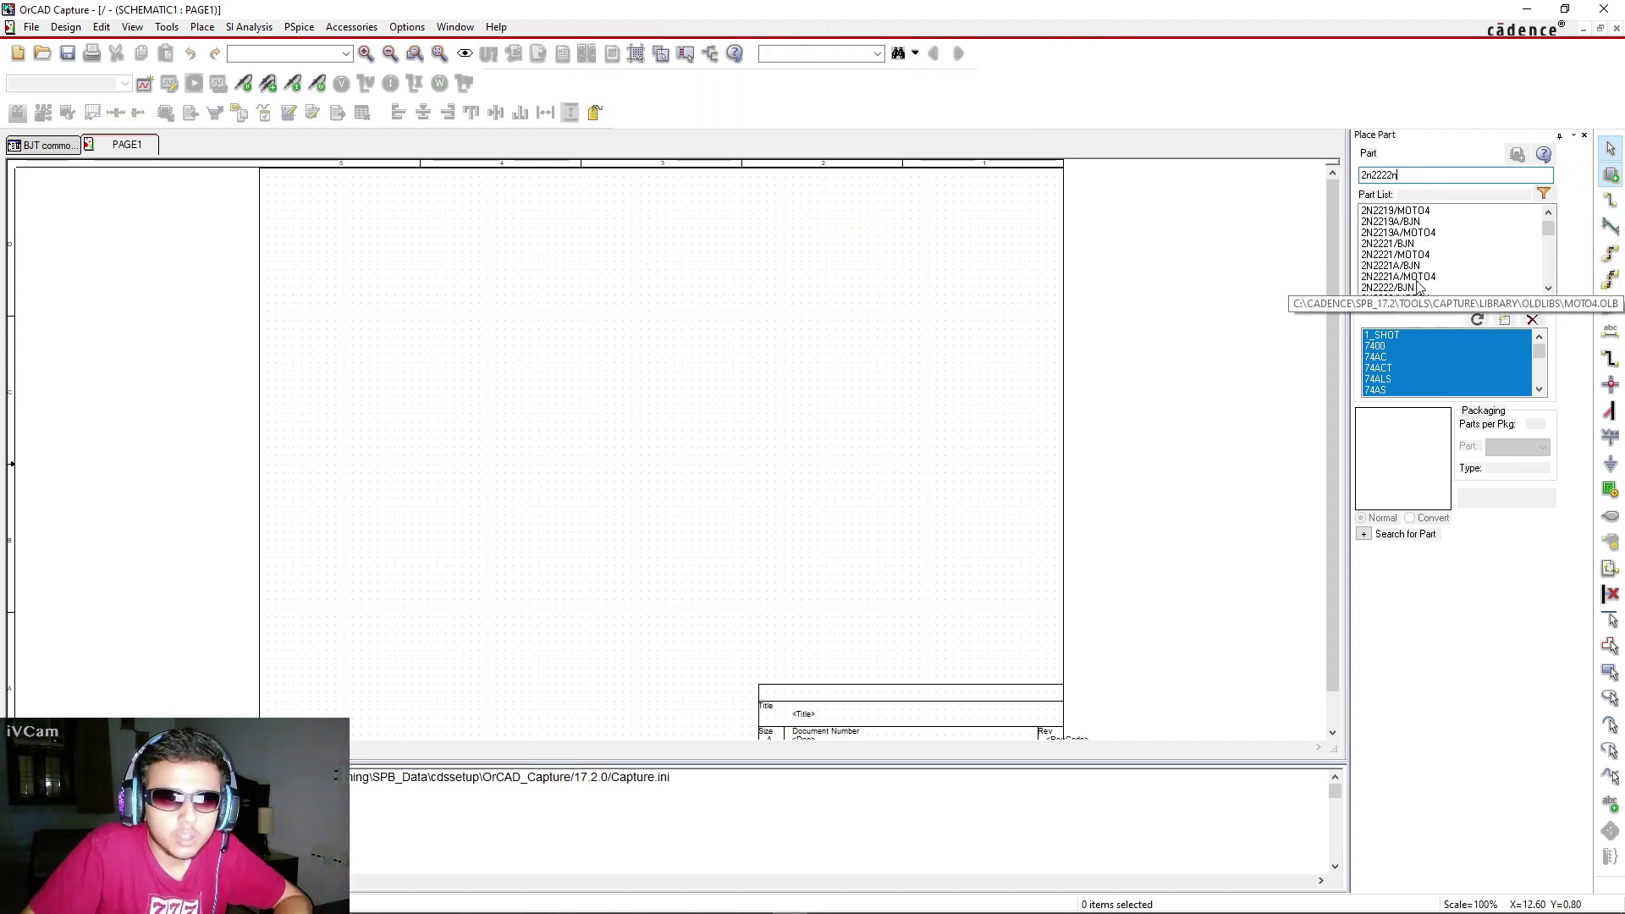
pyautogui.scroll(-2, 1416, 270)
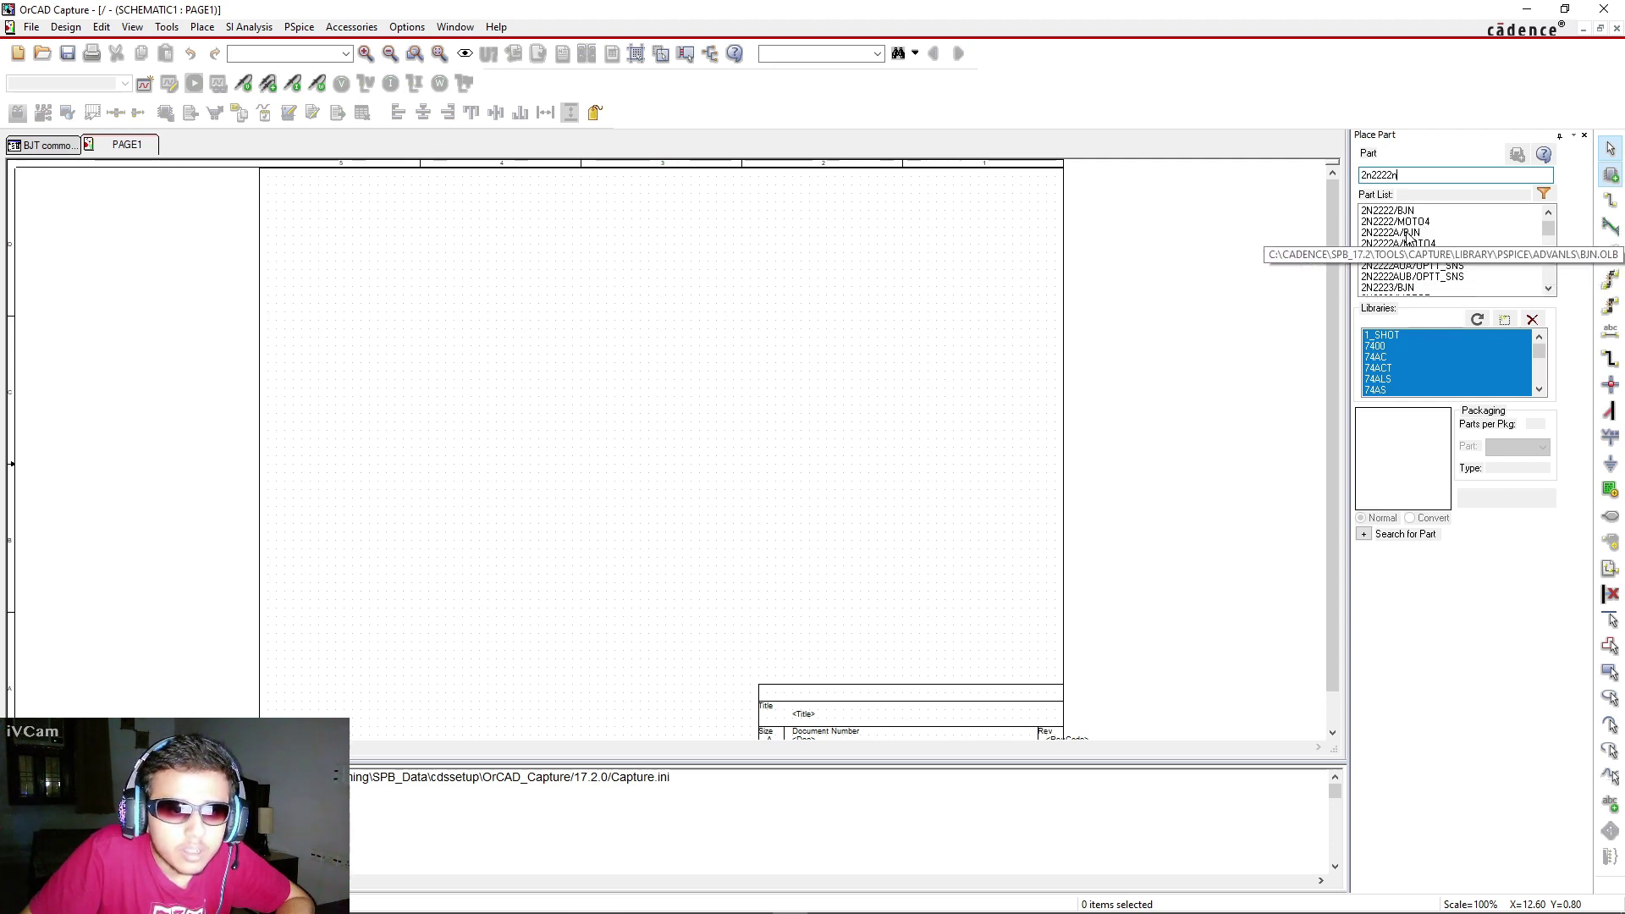
pyautogui.click(1409, 232)
pyautogui.click(1412, 175)
pyautogui.press('BackSpace')
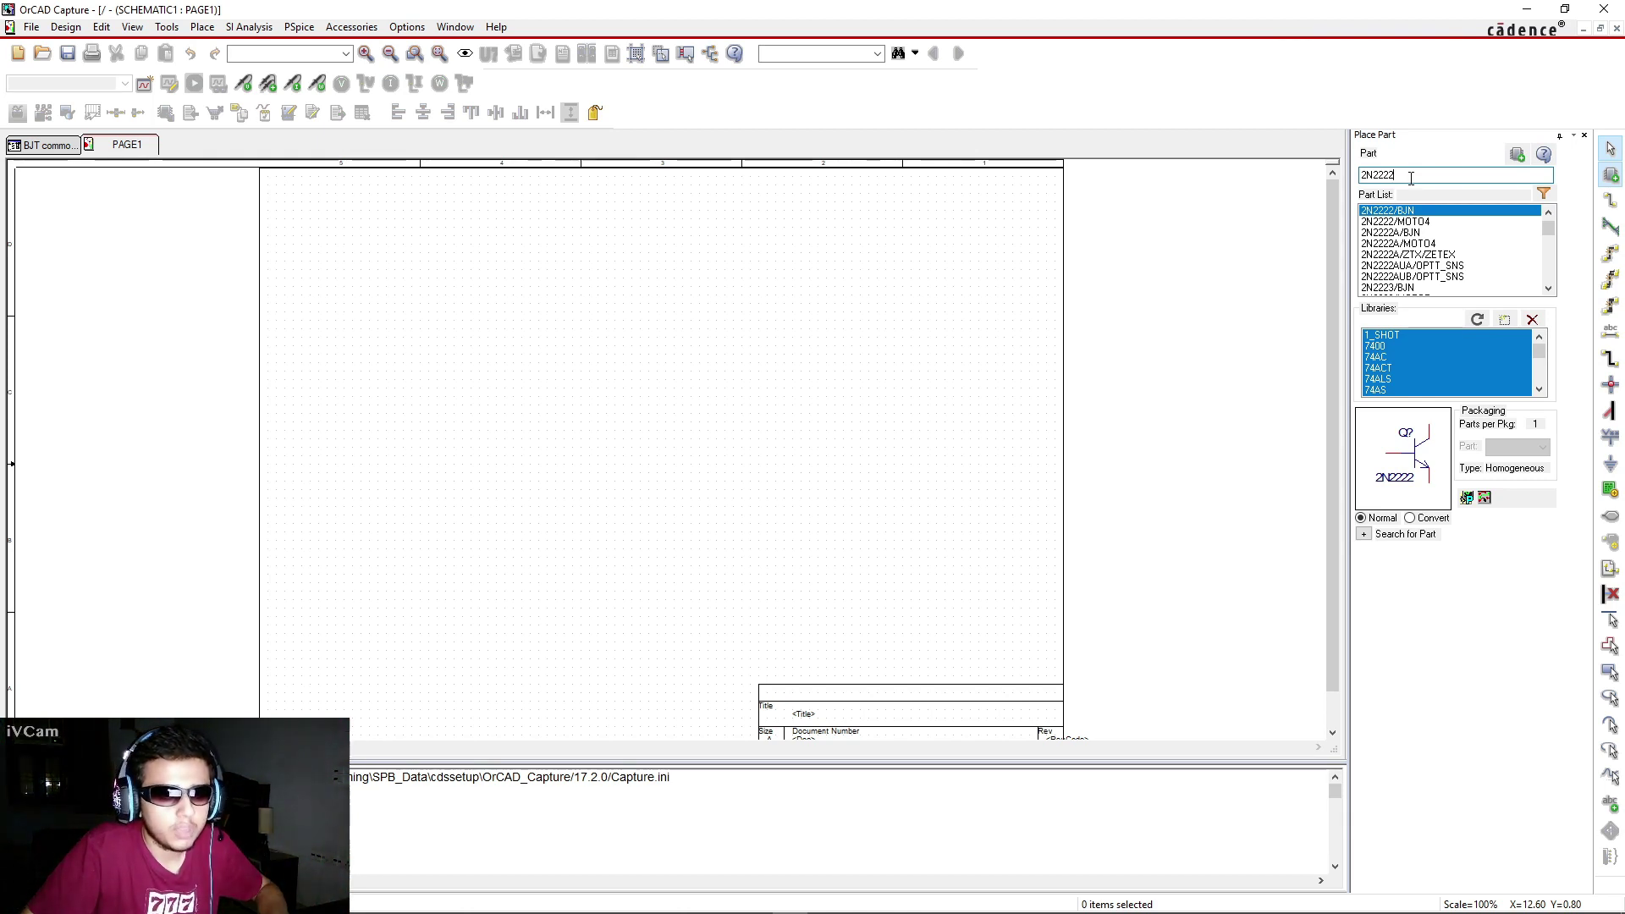
pyautogui.write('A')
pyautogui.doubleClick(1396, 232)
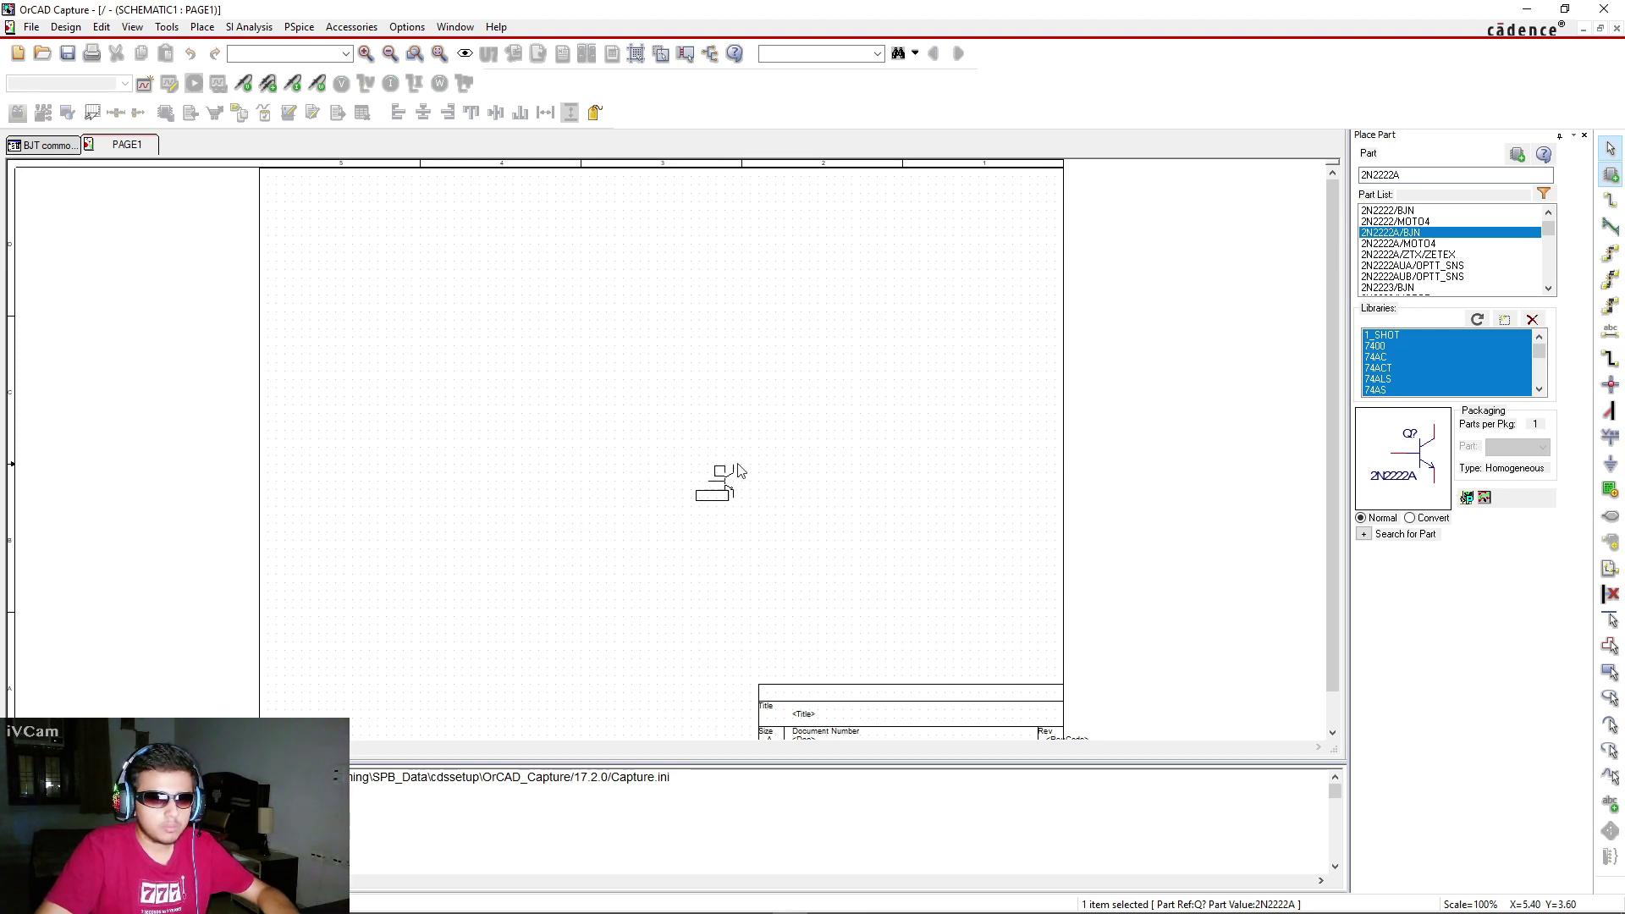
# Place the 2N2222A transistor in the upper middle of the page with its base pointing down and mirror it horizontally
pyautogui.press('i')
pyautogui.press('i')
pyautogui.press('o')
pyautogui.press('o')
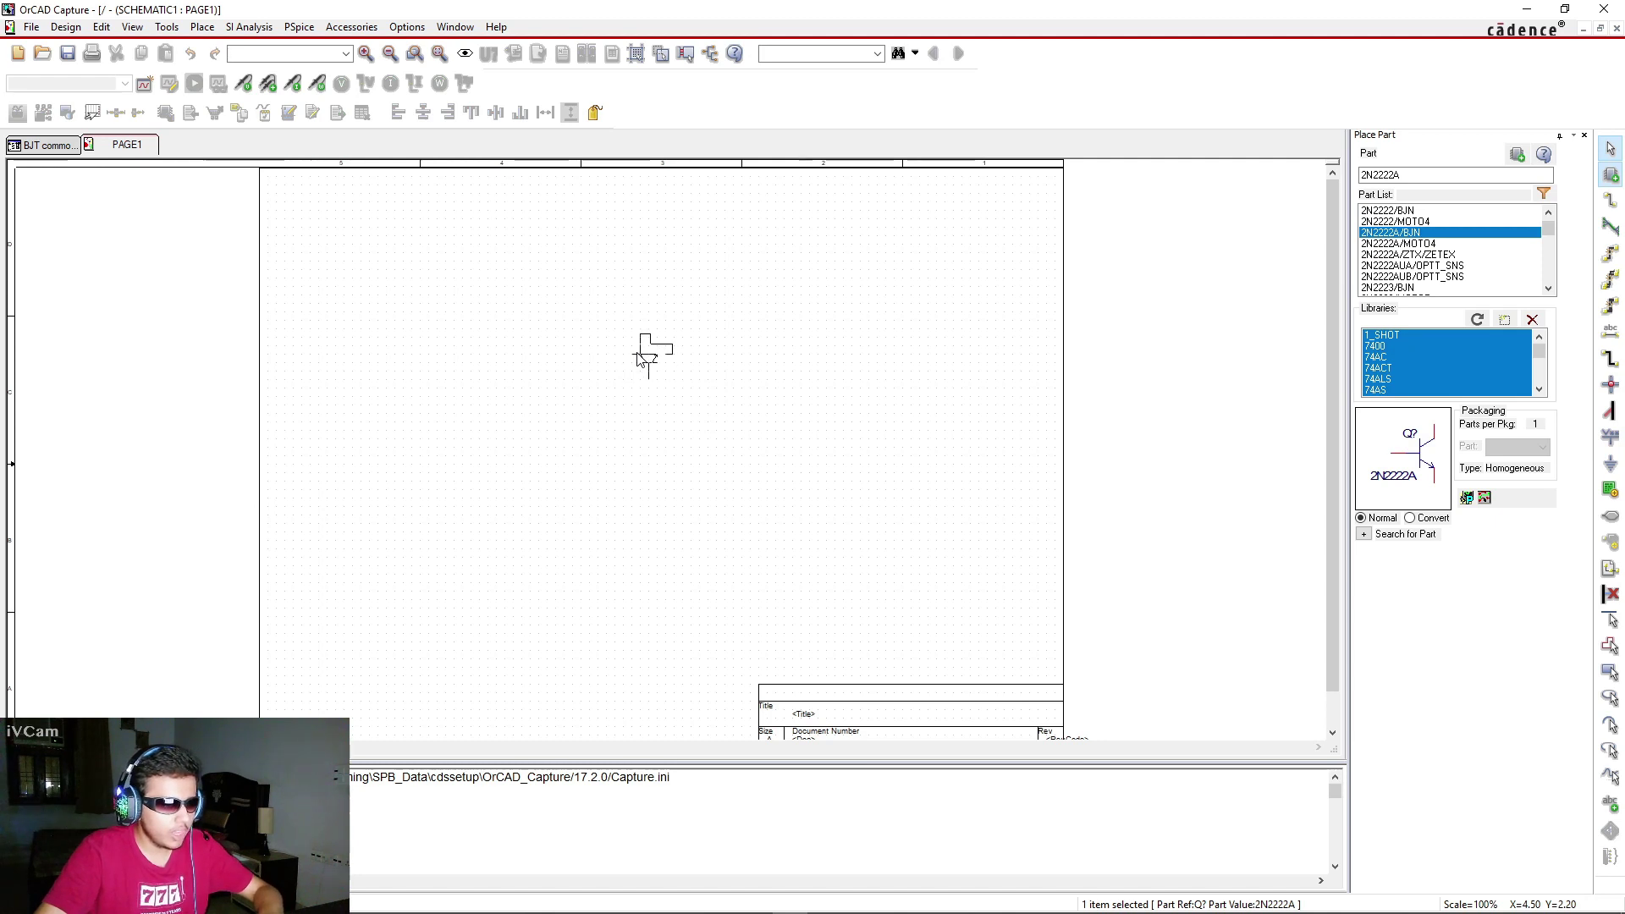
pyautogui.click(641, 359)
pyautogui.press('Escape')
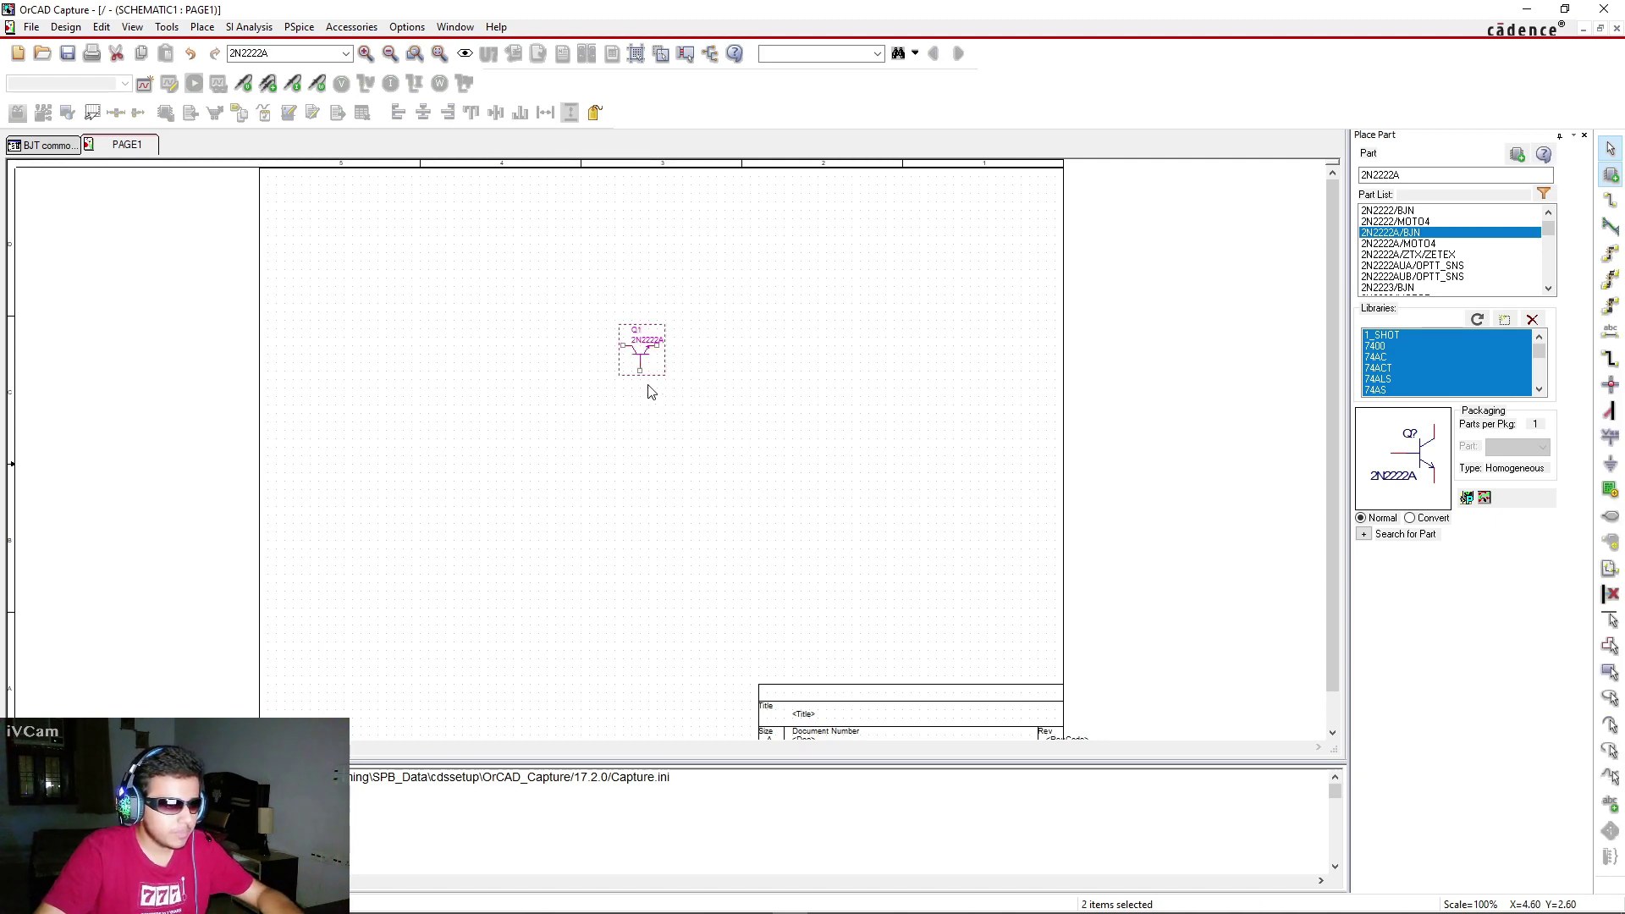
pyautogui.rightClick(643, 356)
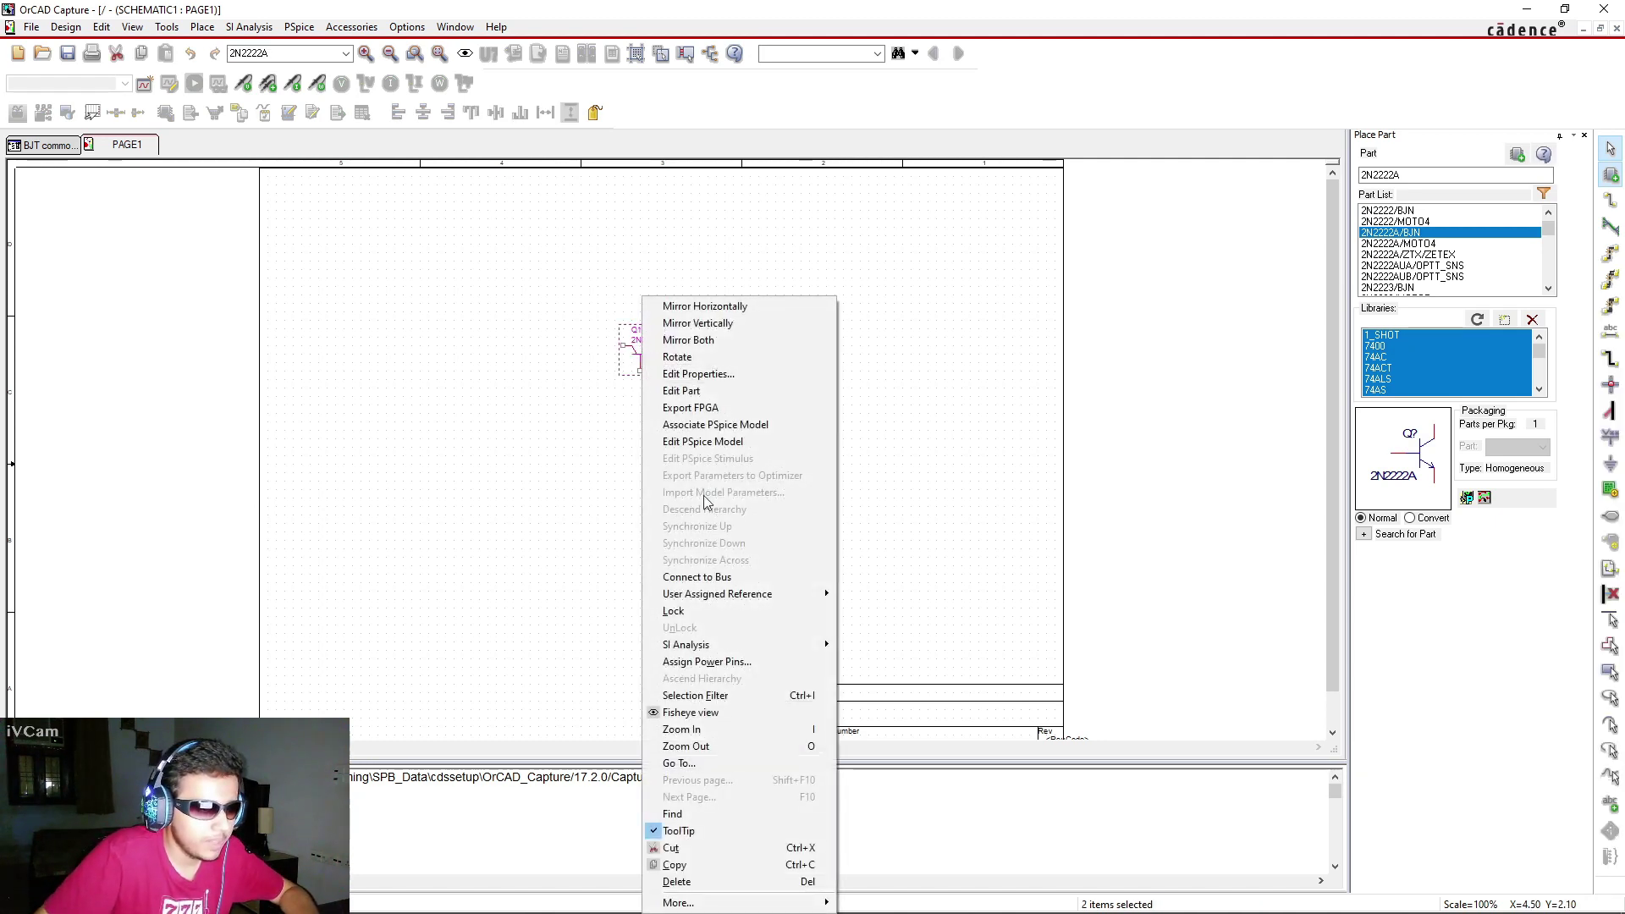
pyautogui.click(677, 309)
pyautogui.click(573, 381)
# Place two R/ANALOG resistors level with the transistor, one on its emitter side and one on its collector side
pyautogui.click(1410, 177)
pyautogui.press('BackSpace')
pyautogui.press('BackSpace')
pyautogui.press('BackSpace')
pyautogui.press('BackSpace')
pyautogui.press('BackSpace')
pyautogui.press('BackSpace')
pyautogui.press('BackSpace')
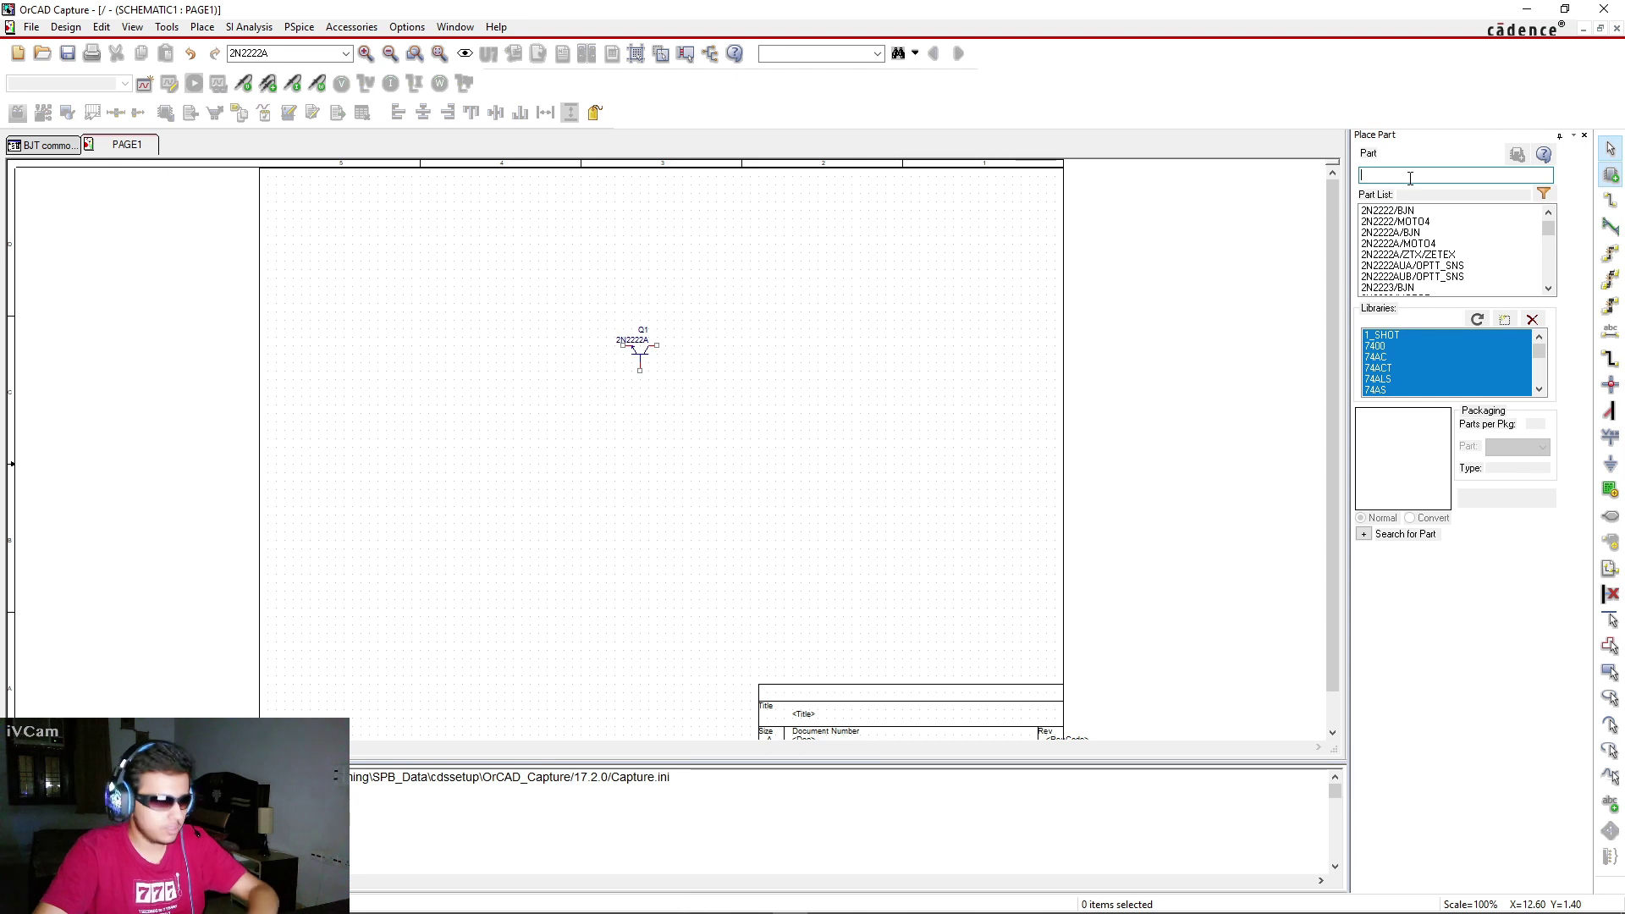
pyautogui.write('R')
pyautogui.doubleClick(1389, 288)
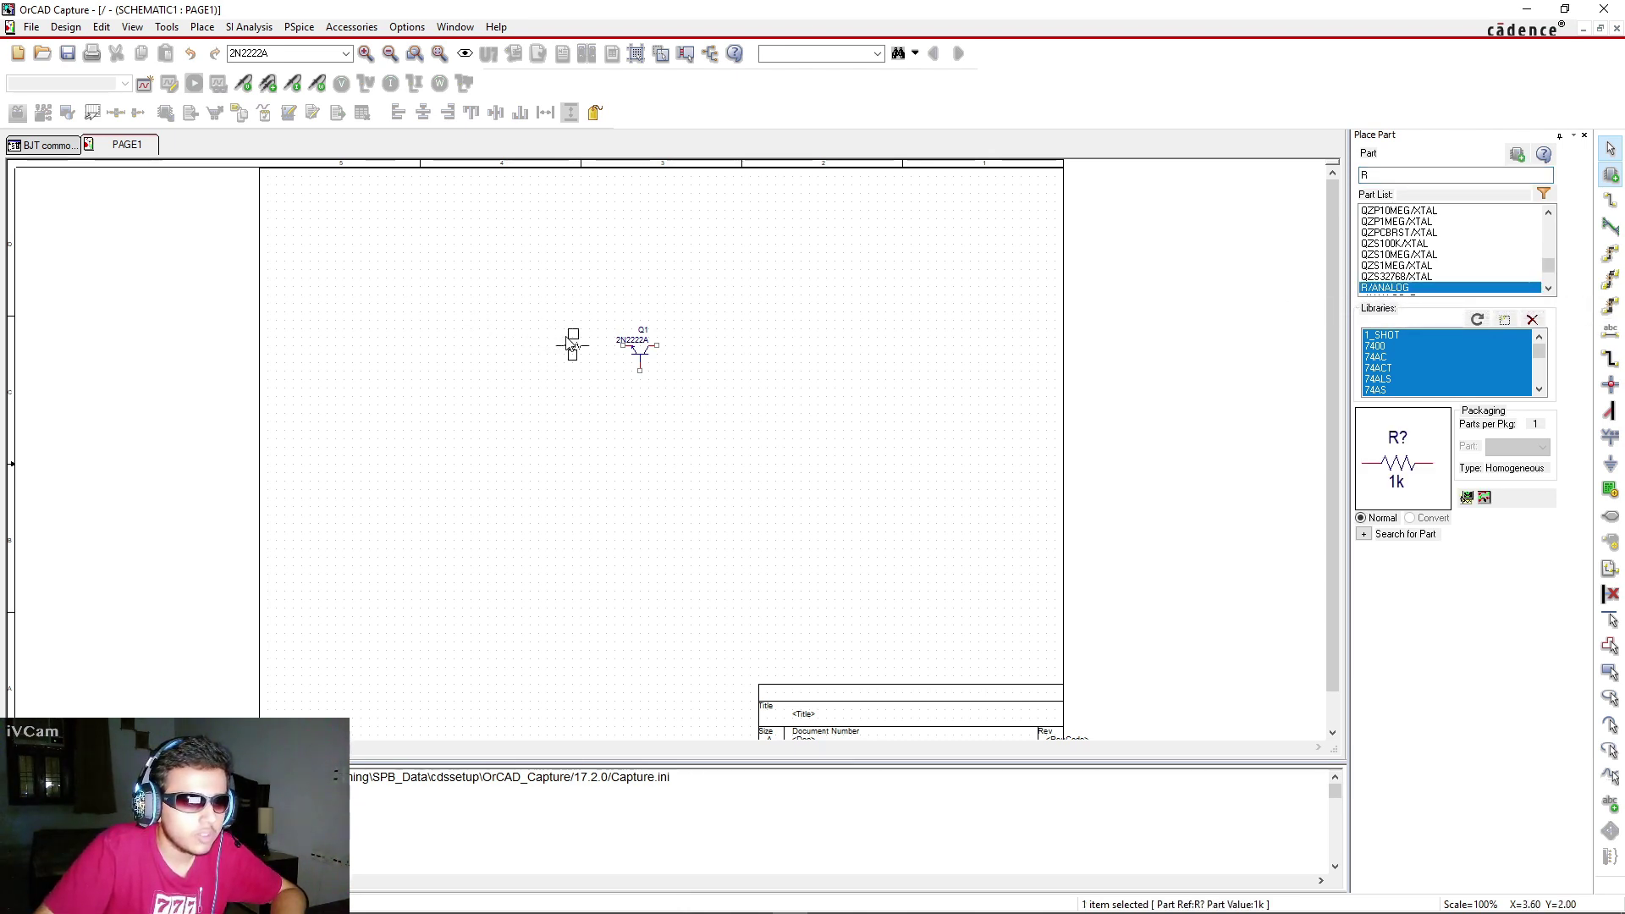
pyautogui.click(568, 343)
pyautogui.click(710, 345)
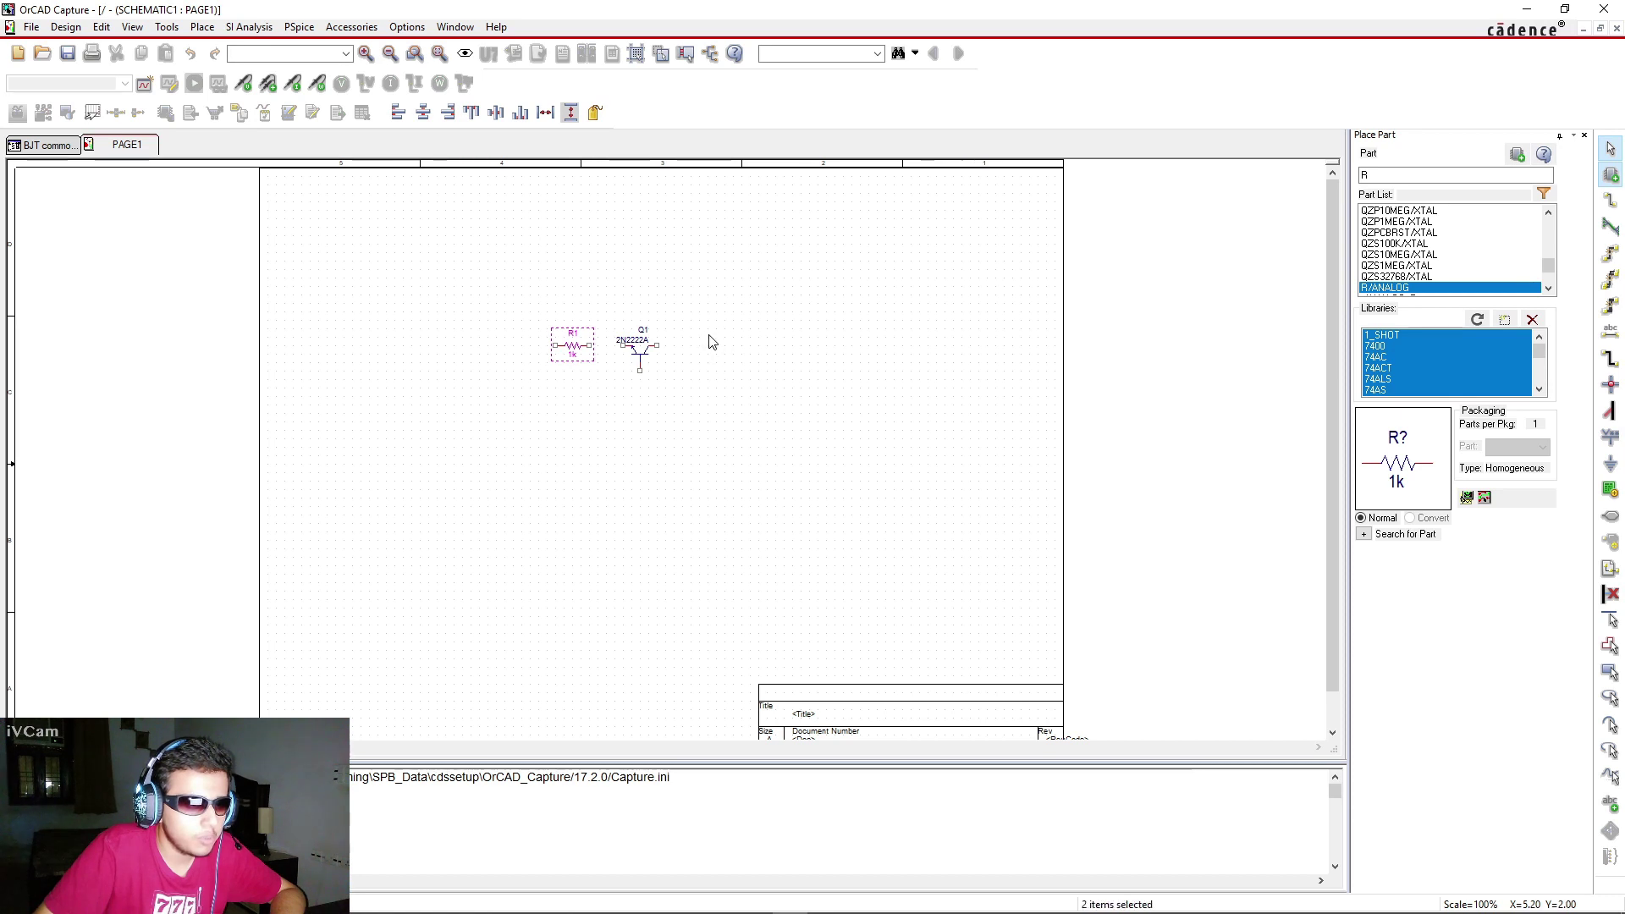
# Place two VDC/SOURCE voltage sources slightly below the resistors, one beyond each outer end of the circuit
pyautogui.doubleClick(1366, 176)
pyautogui.press('BackSpace')
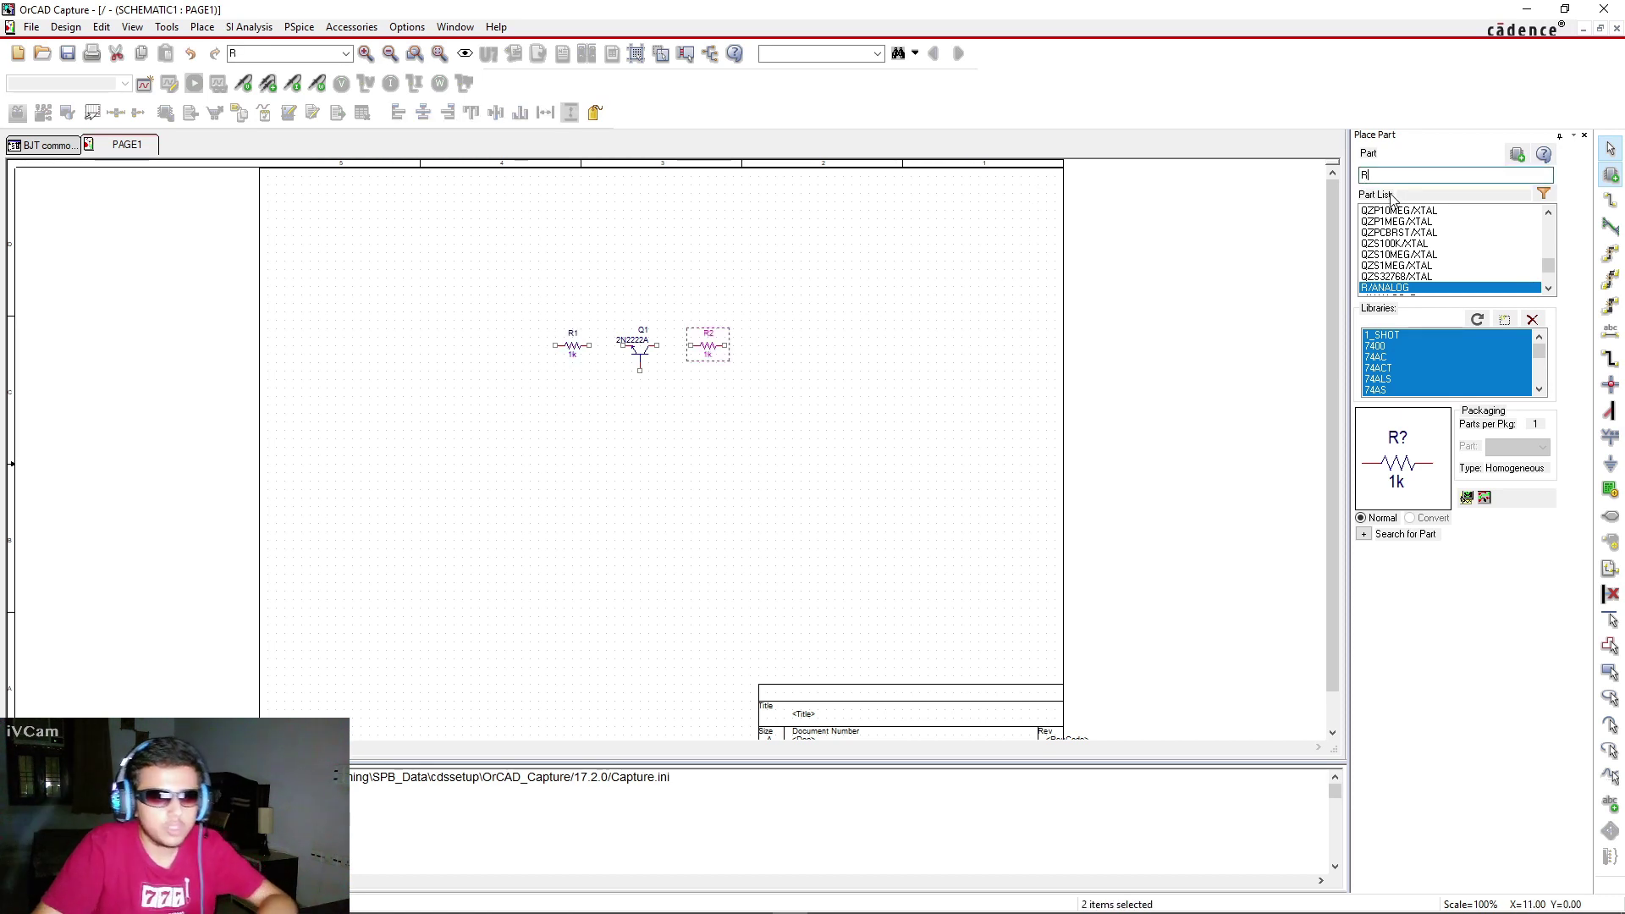
pyautogui.write('Vdc')
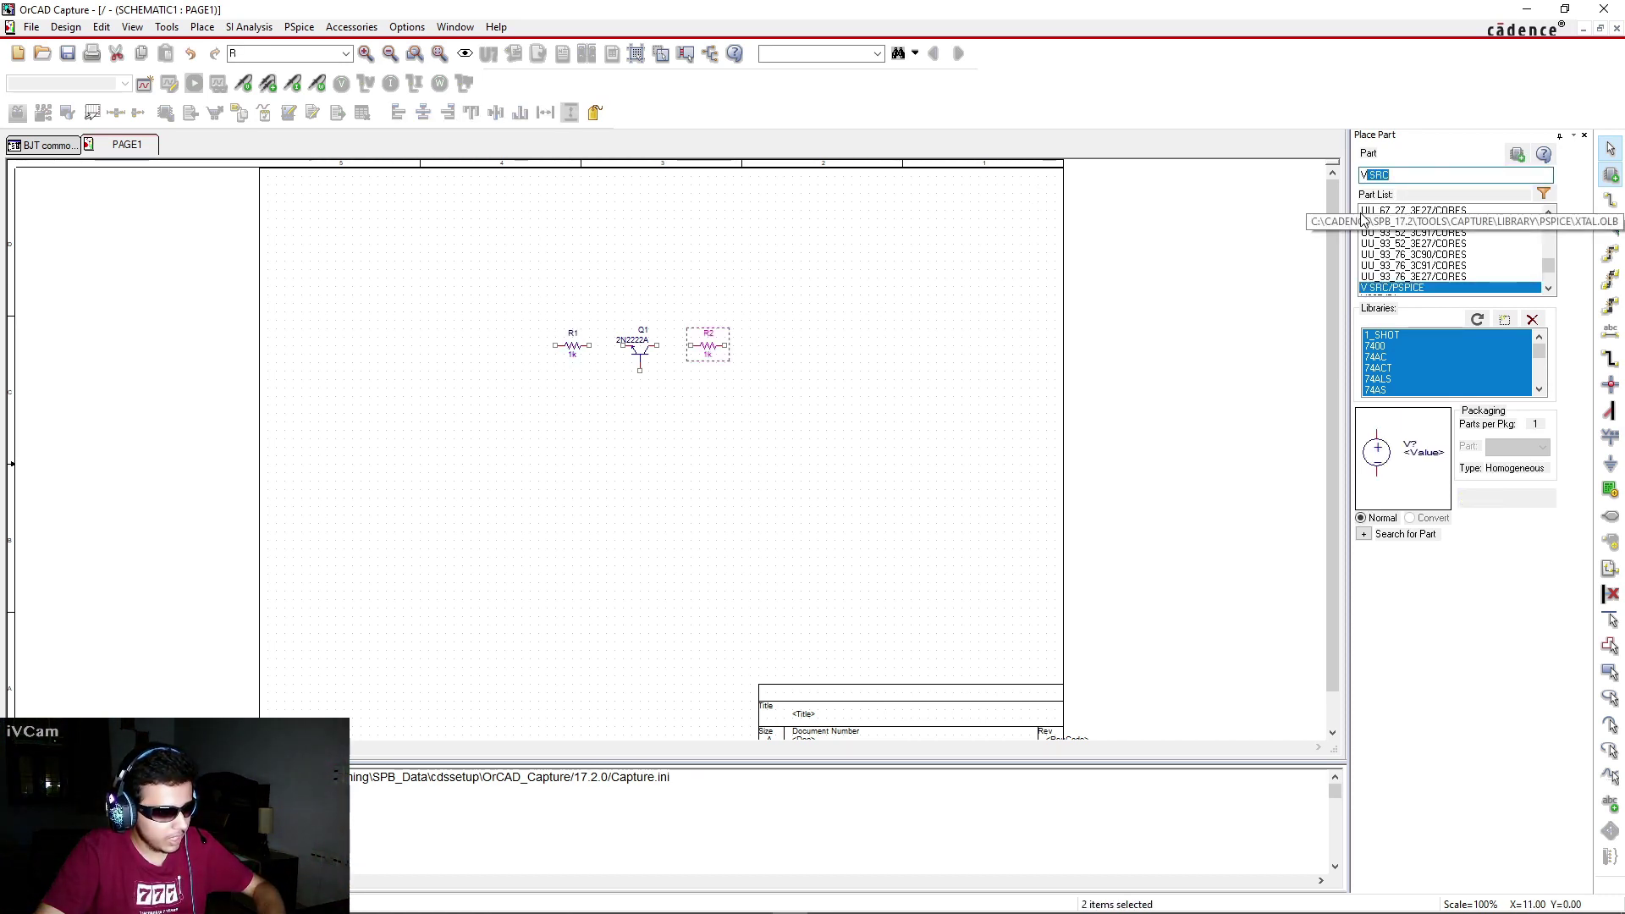
pyautogui.doubleClick(1393, 287)
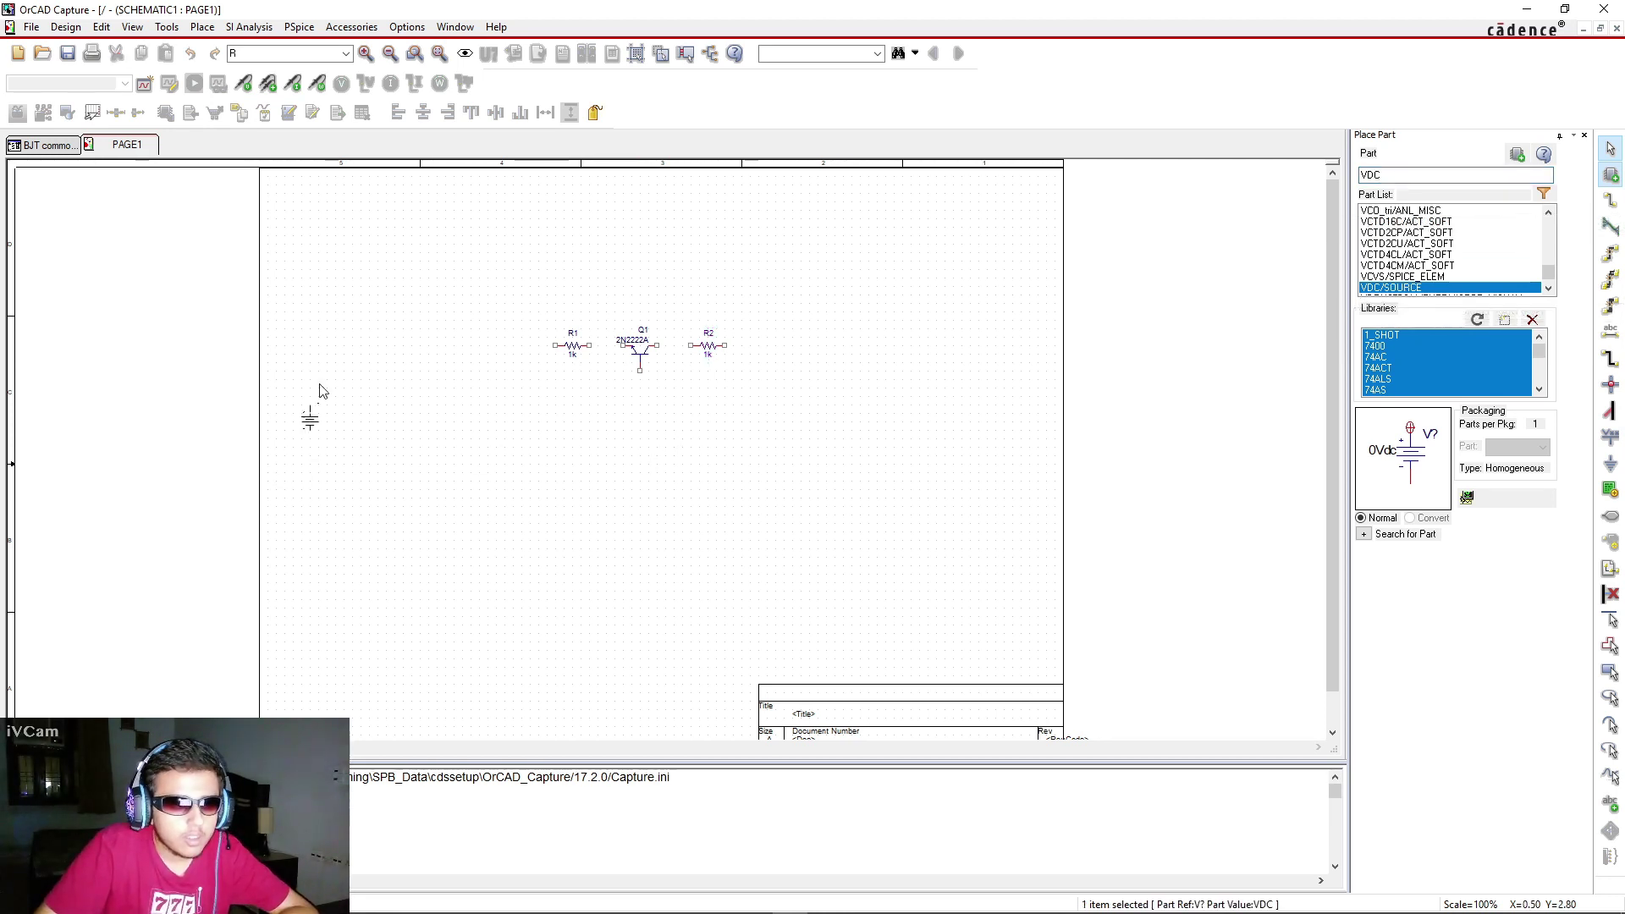
pyautogui.click(470, 374)
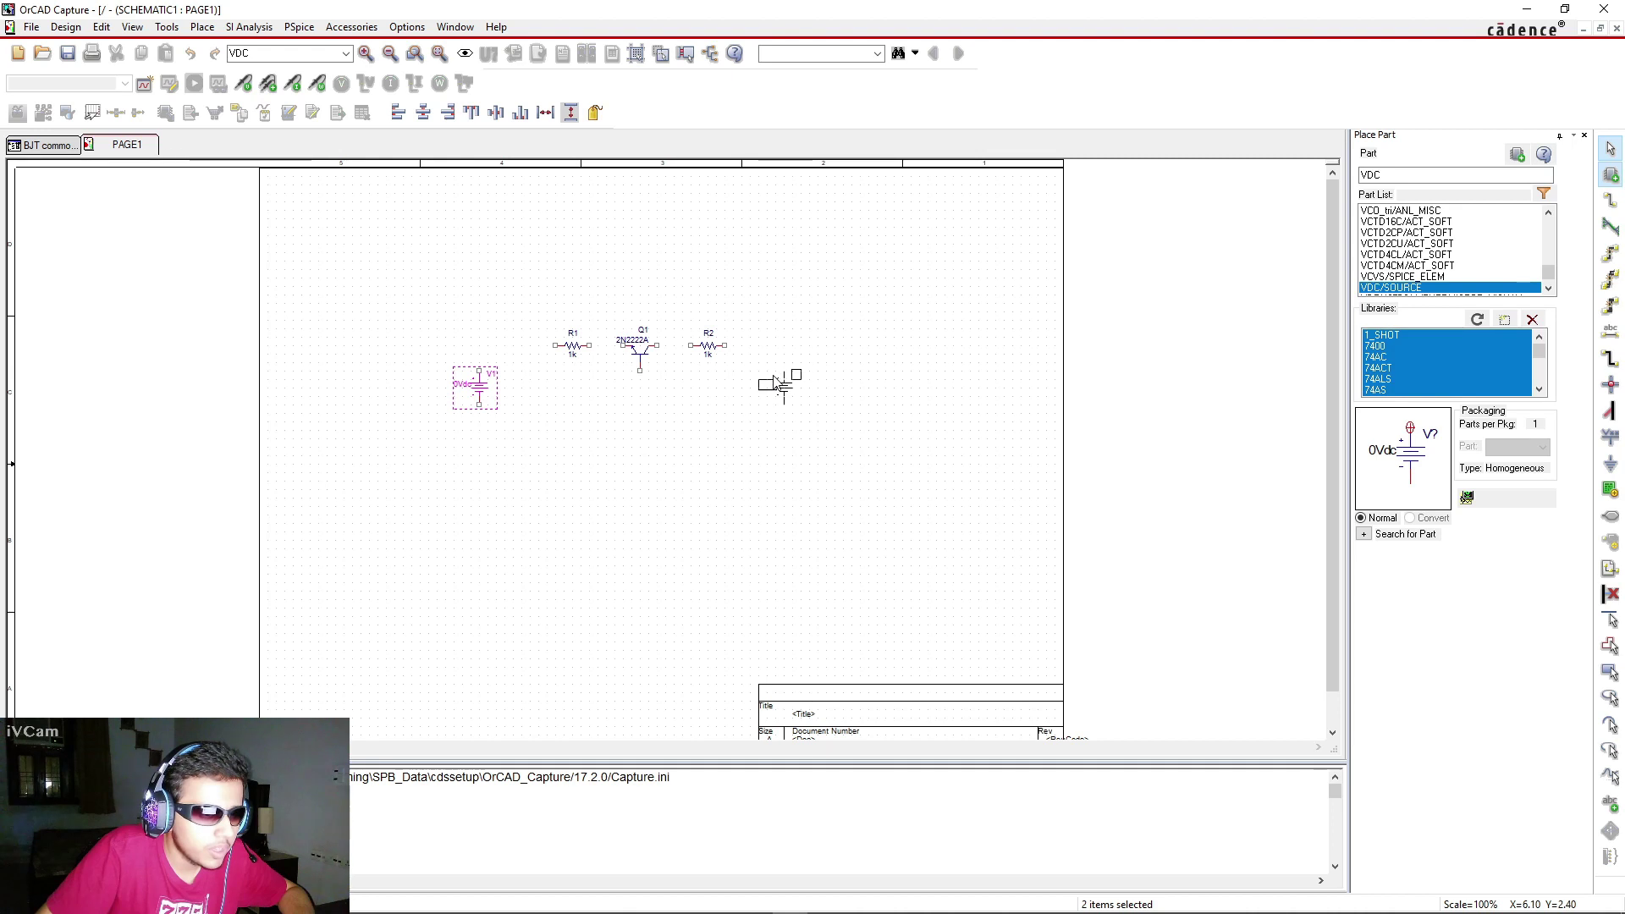
pyautogui.click(759, 373)
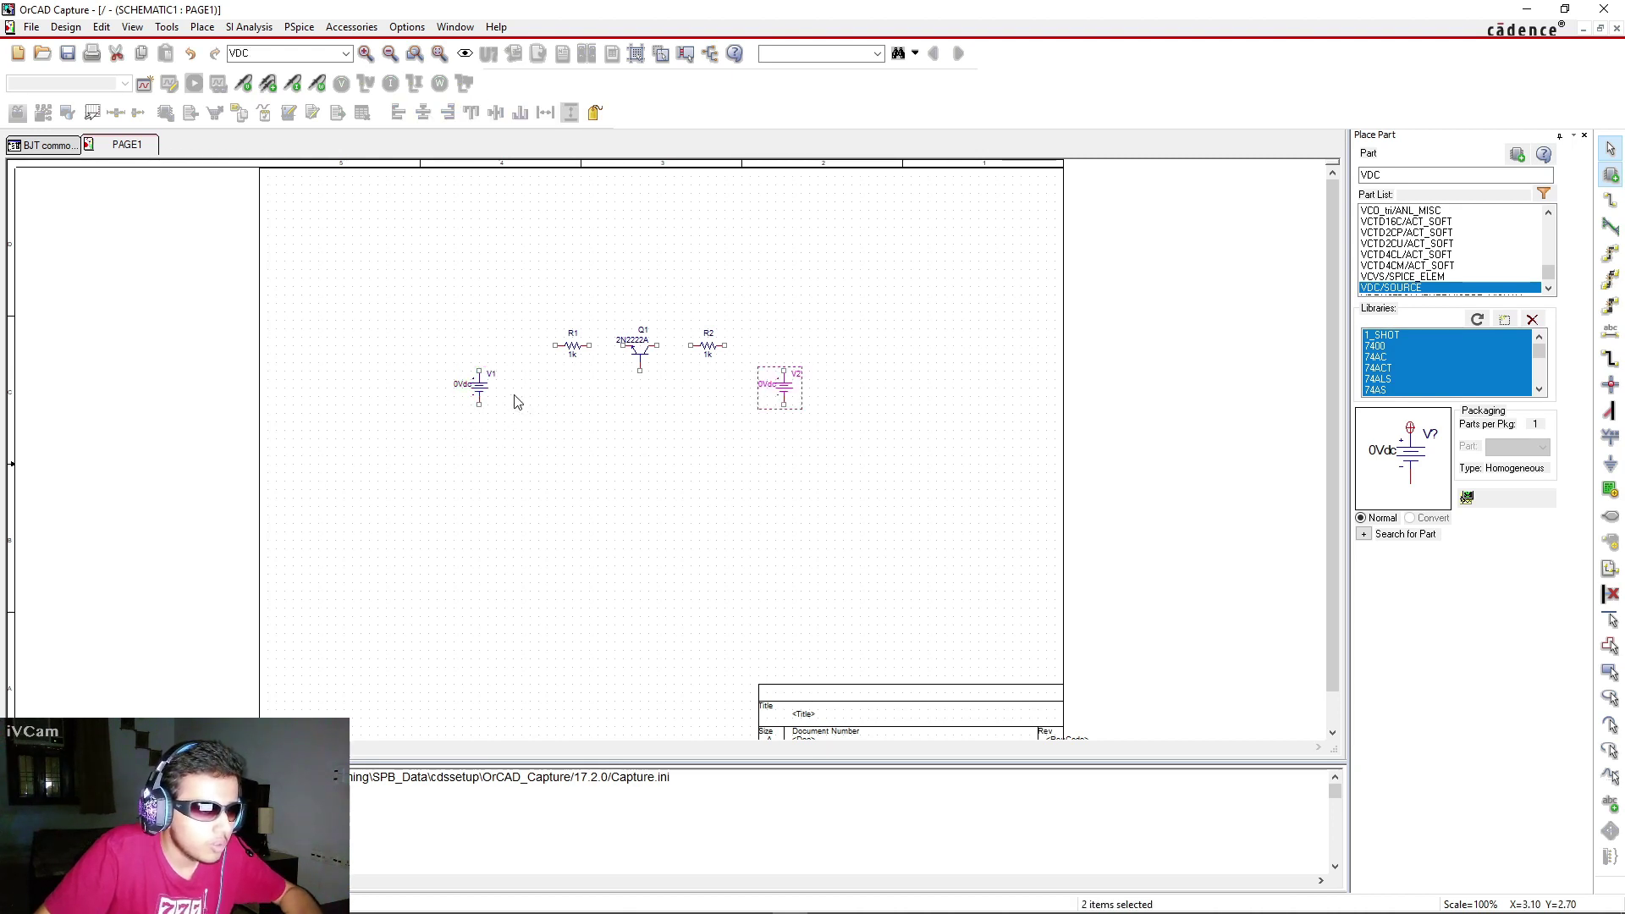
# Rotate source V1 until its negative terminal faces up and shift source V2 up level with it
pyautogui.click(480, 394)
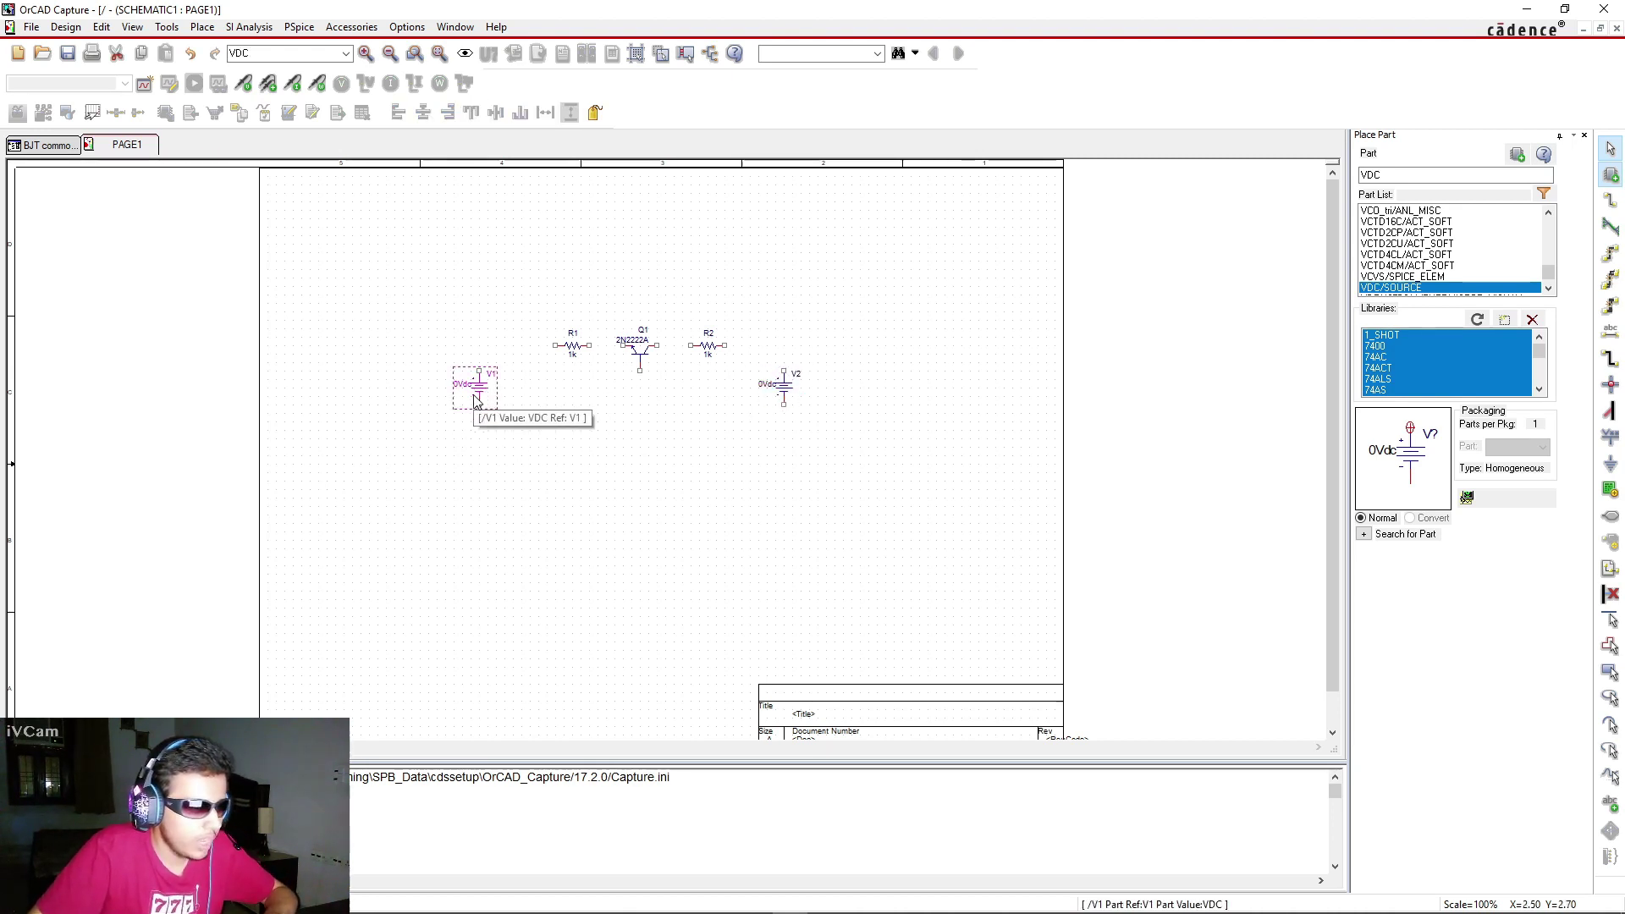
pyautogui.press('r')
pyautogui.click(493, 452)
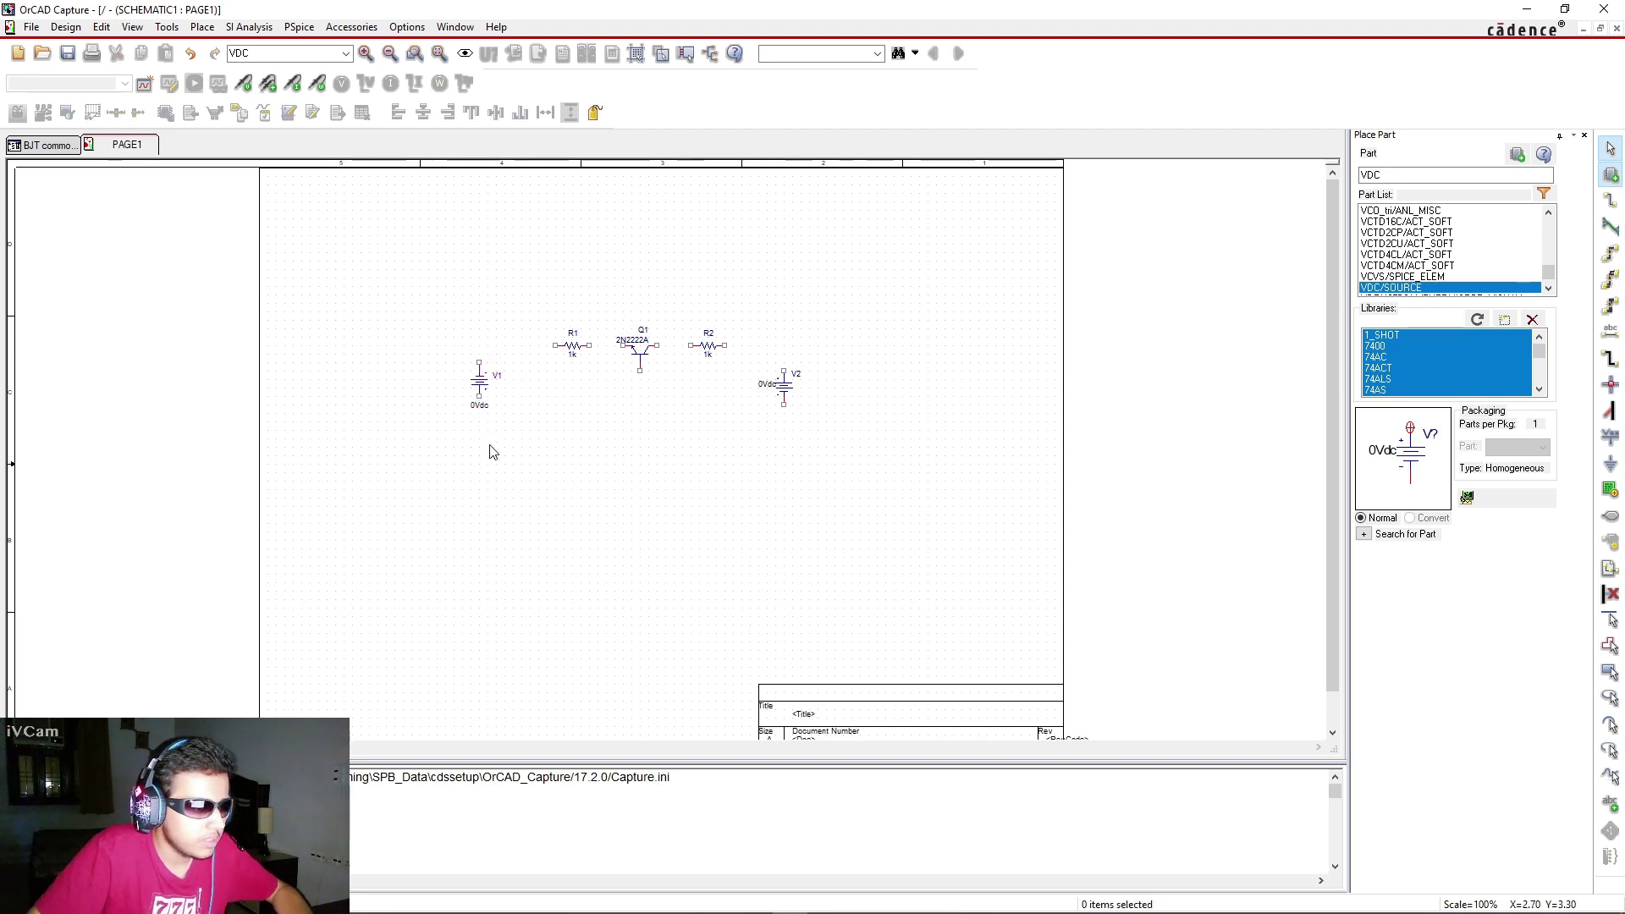
pyautogui.click(781, 410)
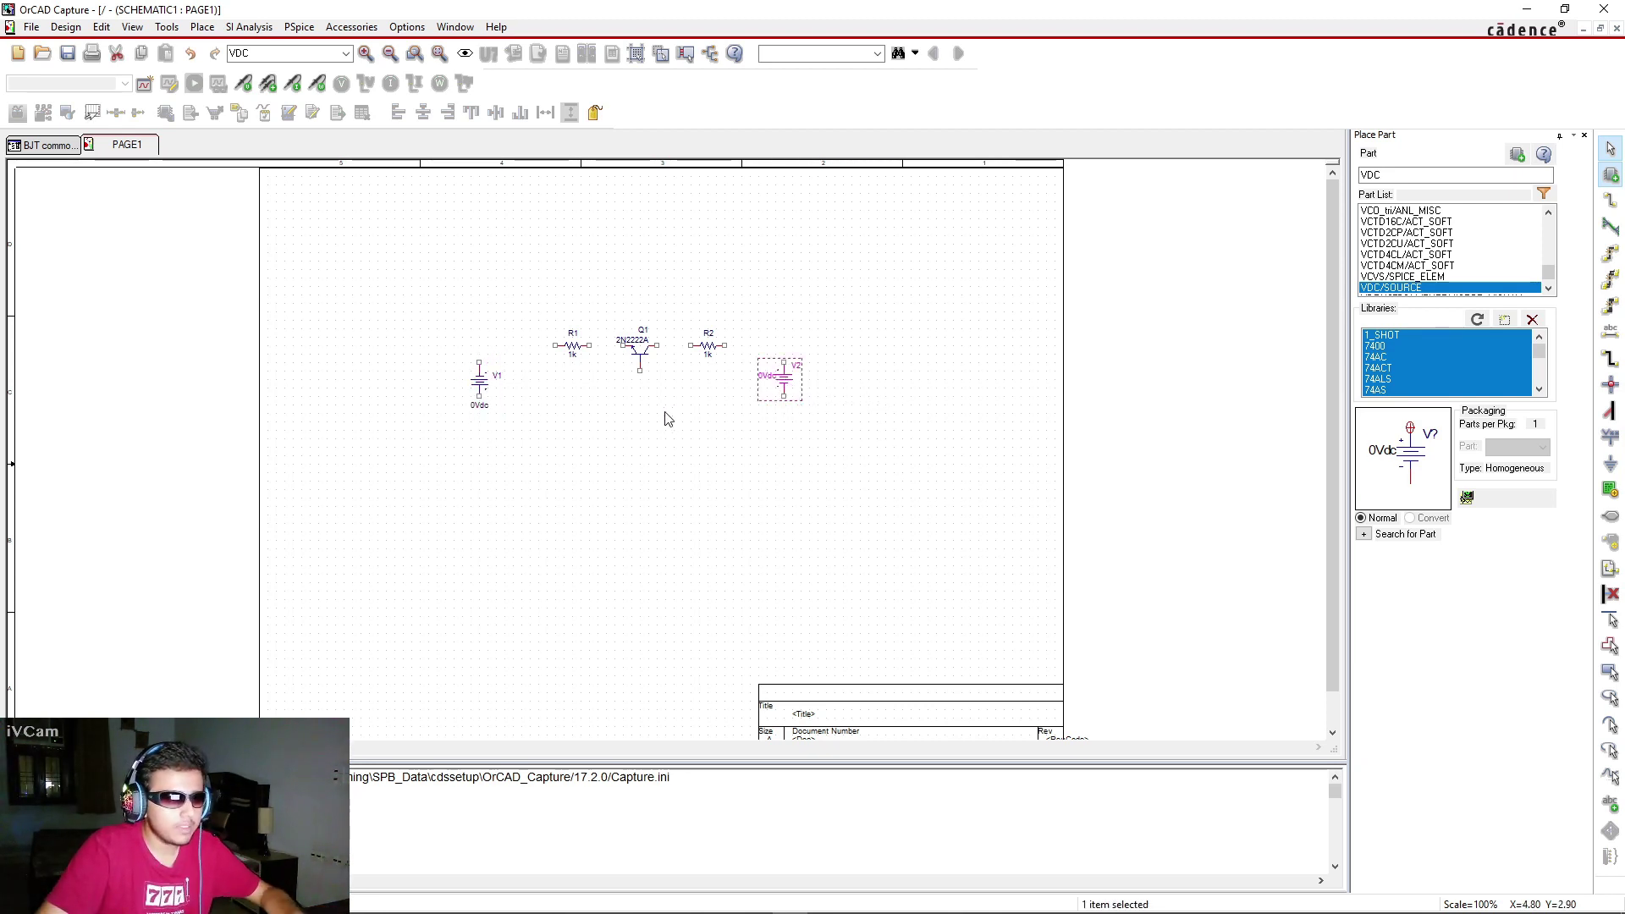
# Place a 0/CAPSYM ground symbol below the transistor, under the level of the two voltage sources
pyautogui.scroll(1, 676, 415)
pyautogui.scroll(1, 667, 451)
pyautogui.scroll(-1, 667, 450)
pyautogui.click(662, 450)
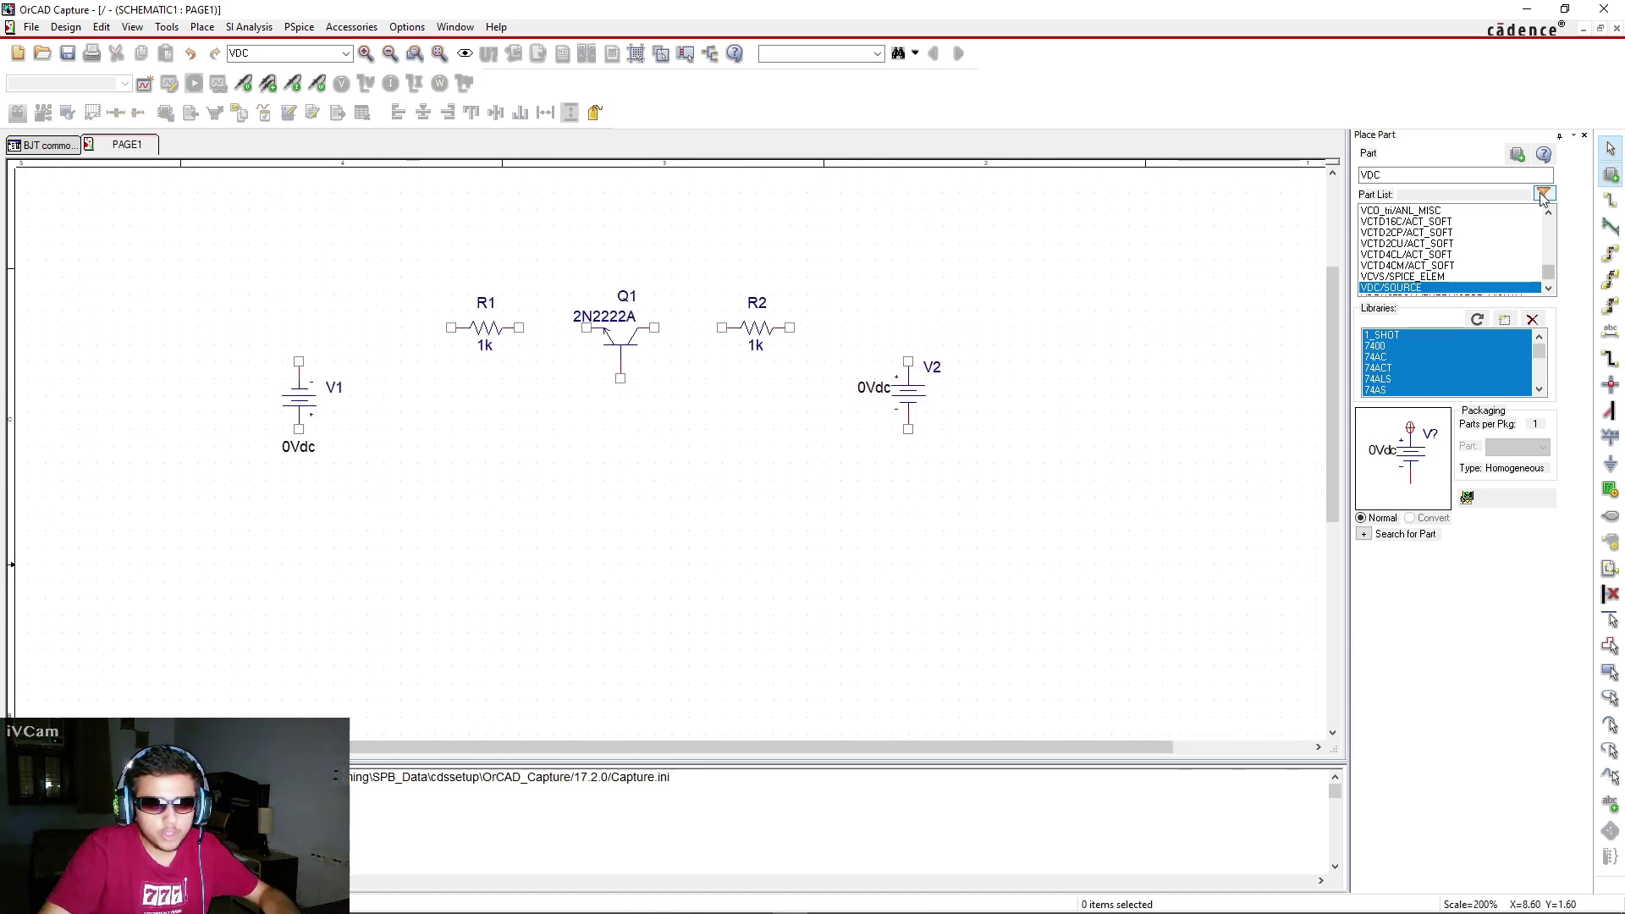
pyautogui.press('p')
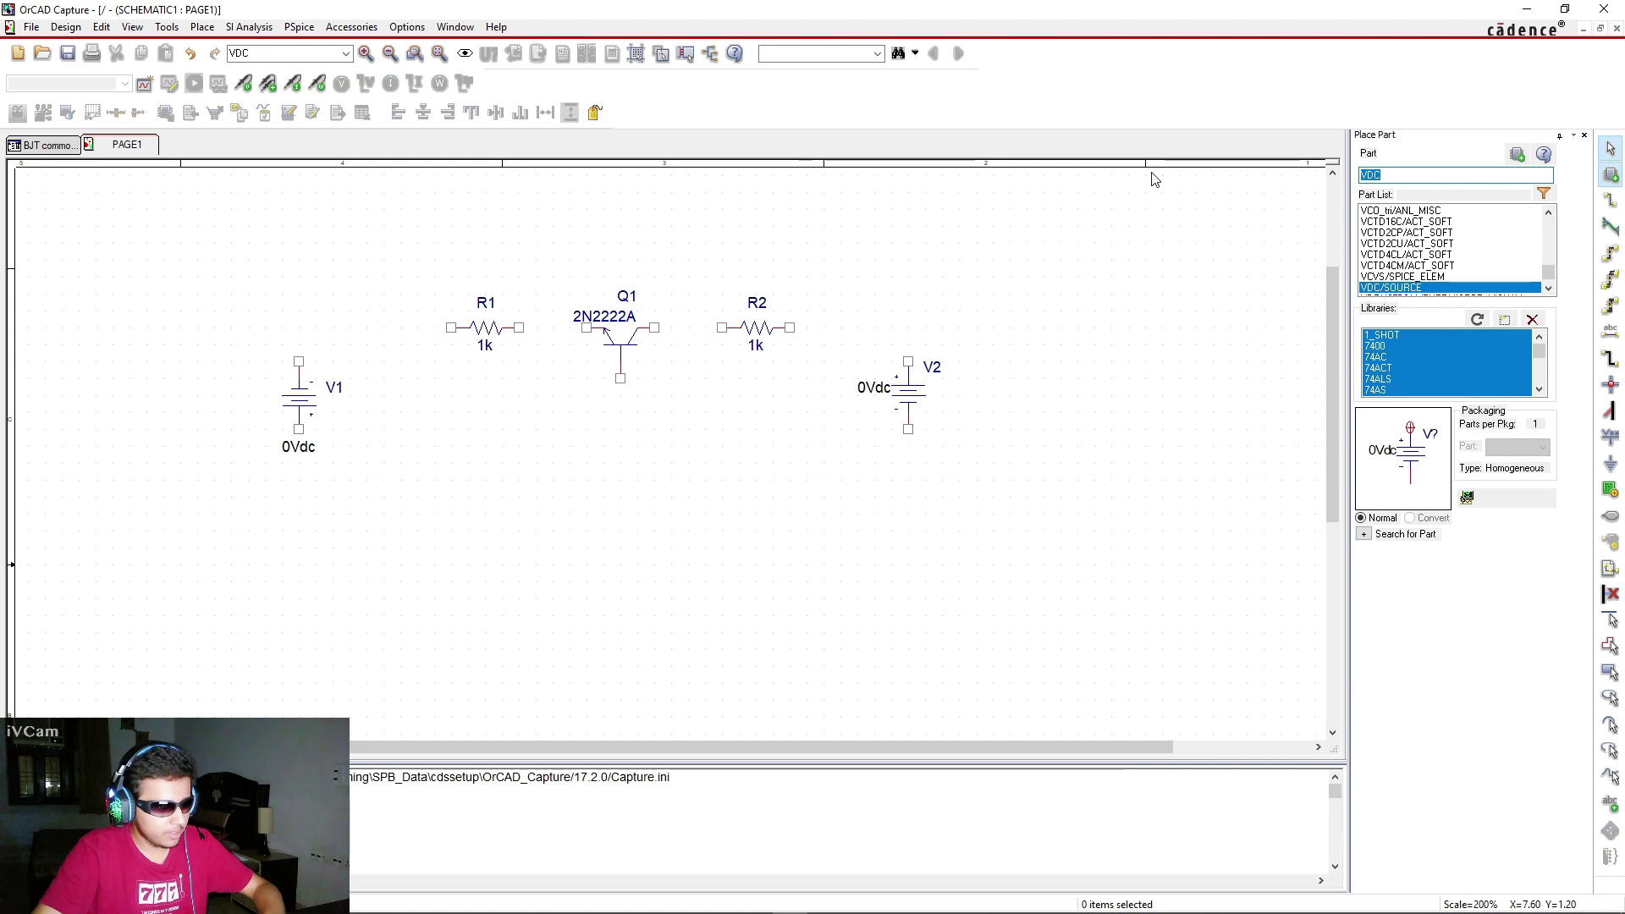
pyautogui.write('G')
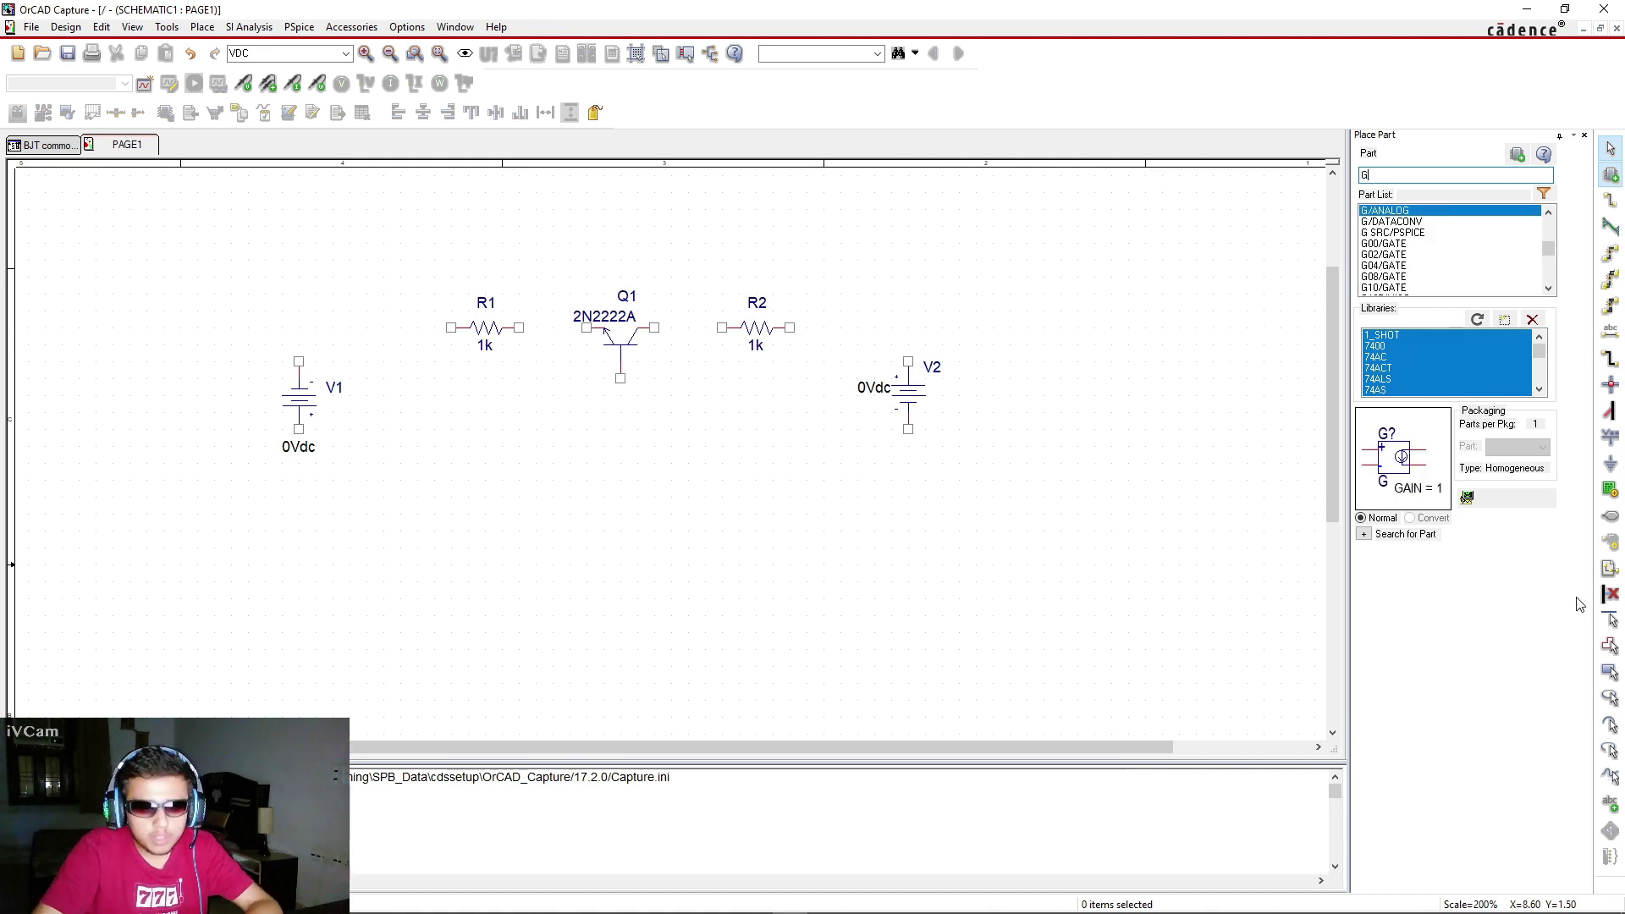
pyautogui.click(1610, 466)
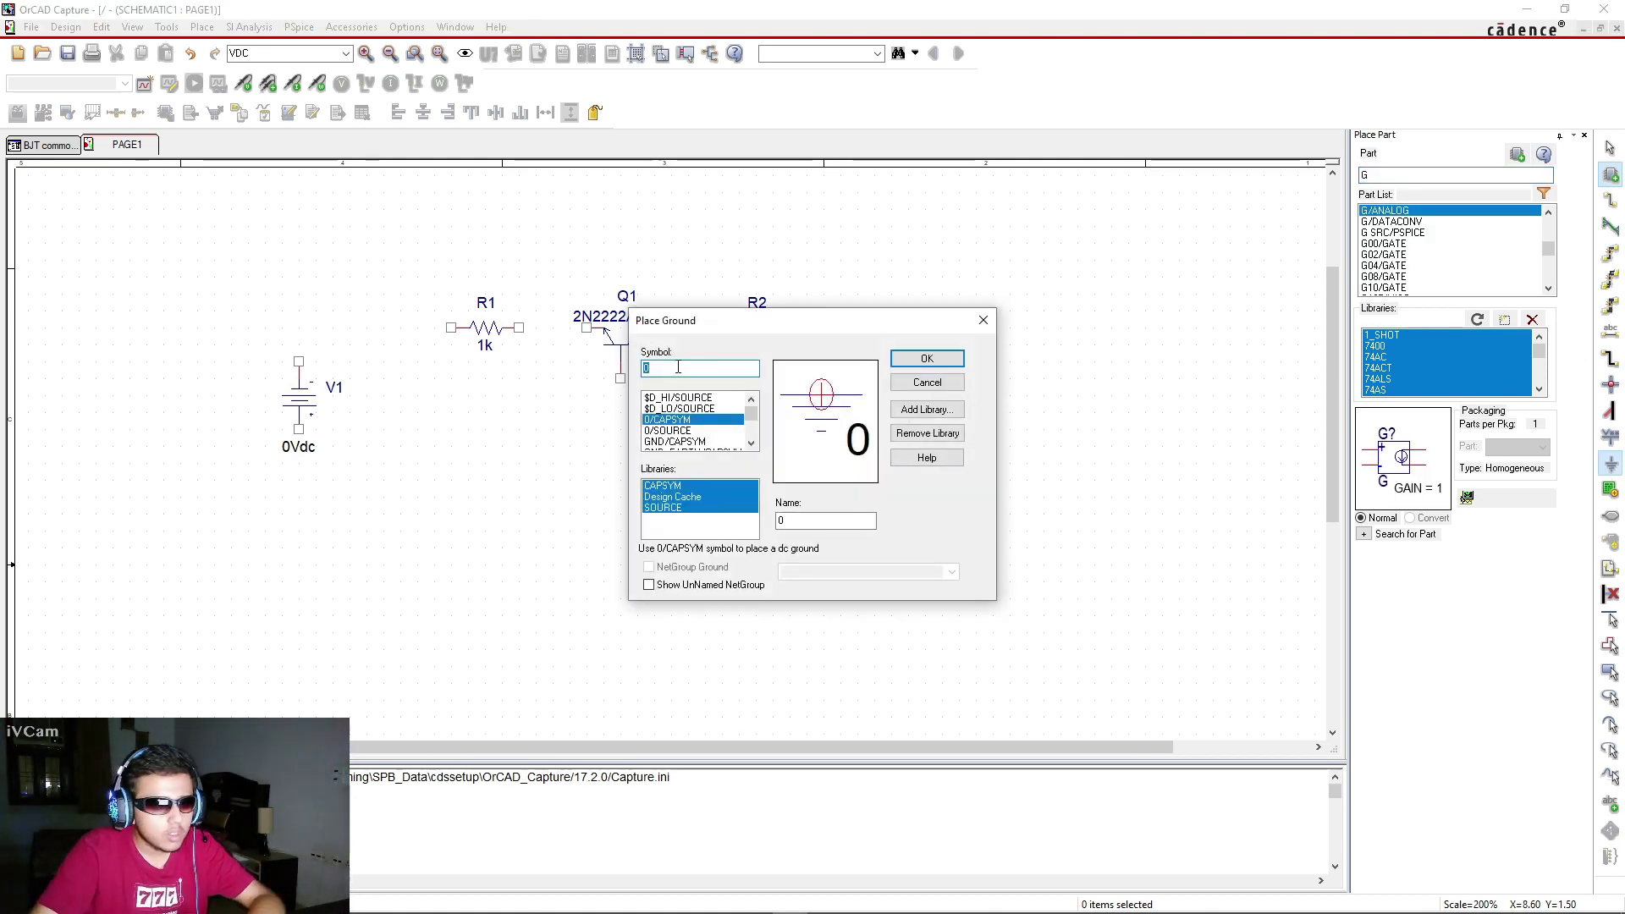
pyautogui.doubleClick(669, 426)
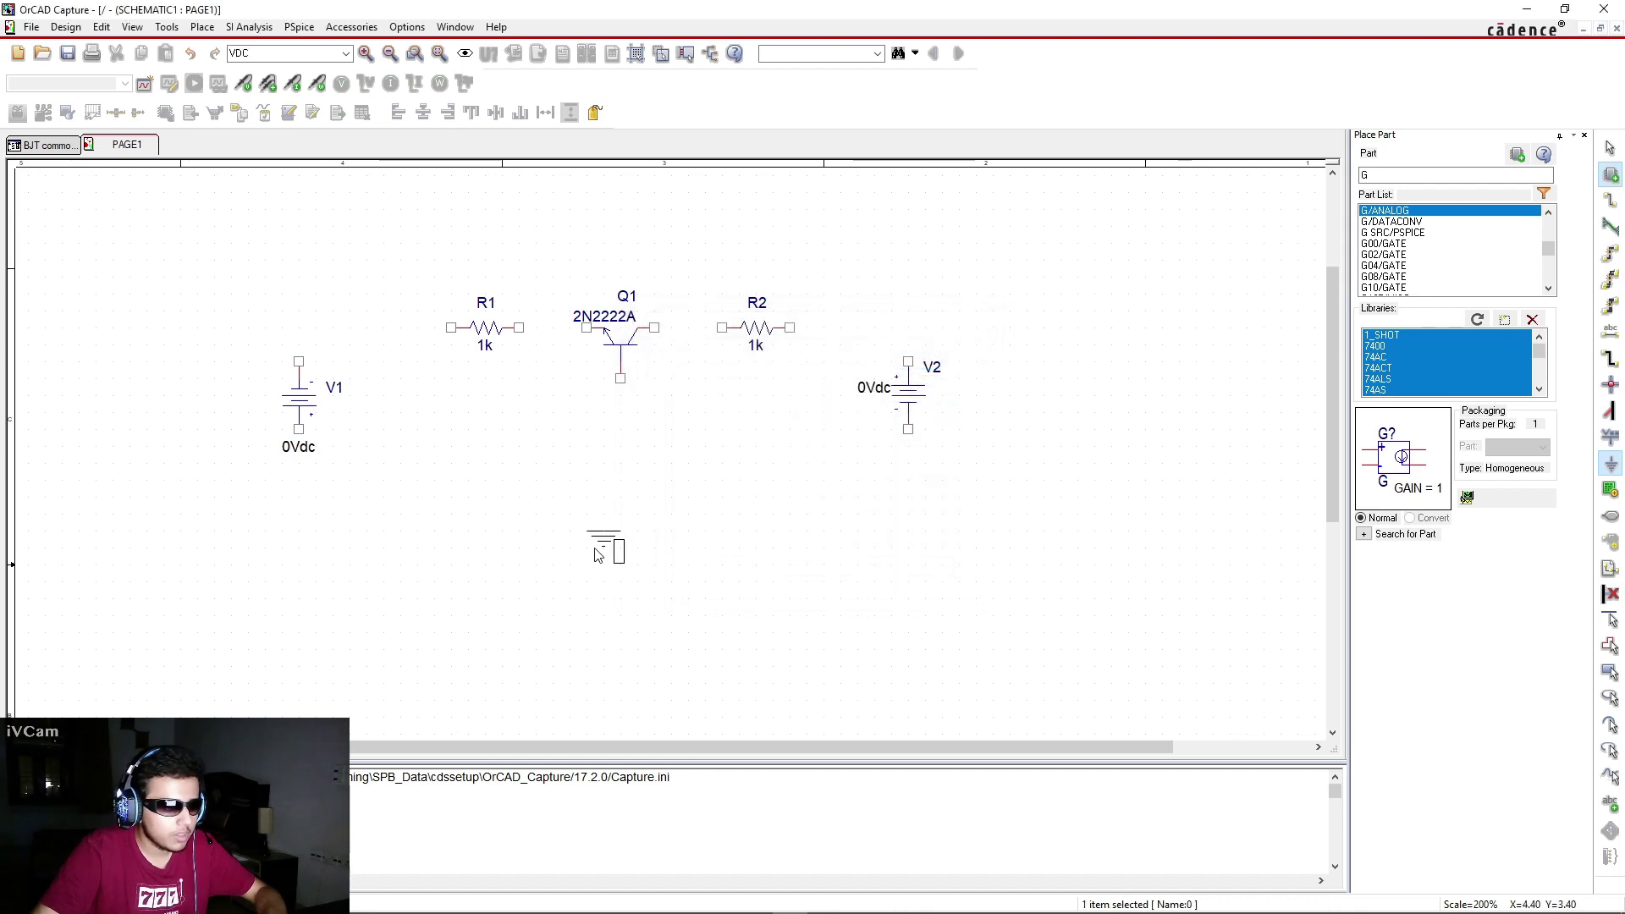
pyautogui.click(604, 535)
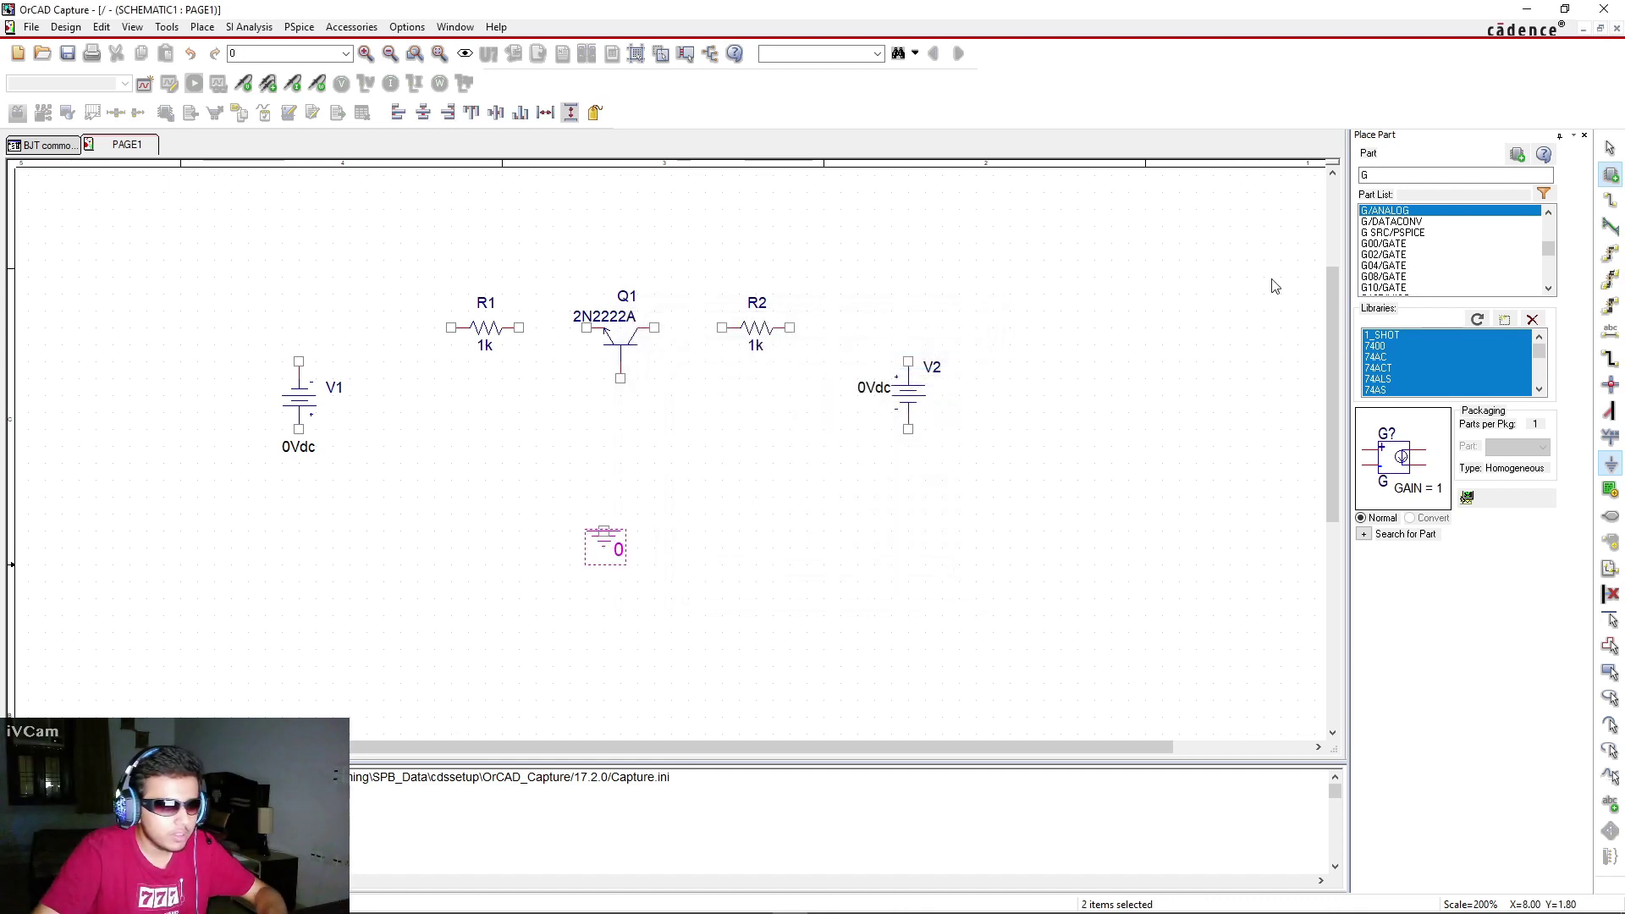
# Place two VCC/CAPSYM power symbols above the circuit, one near R1's outer end and one between Q1 and R2
pyautogui.click(1611, 466)
pyautogui.write('Vcc')
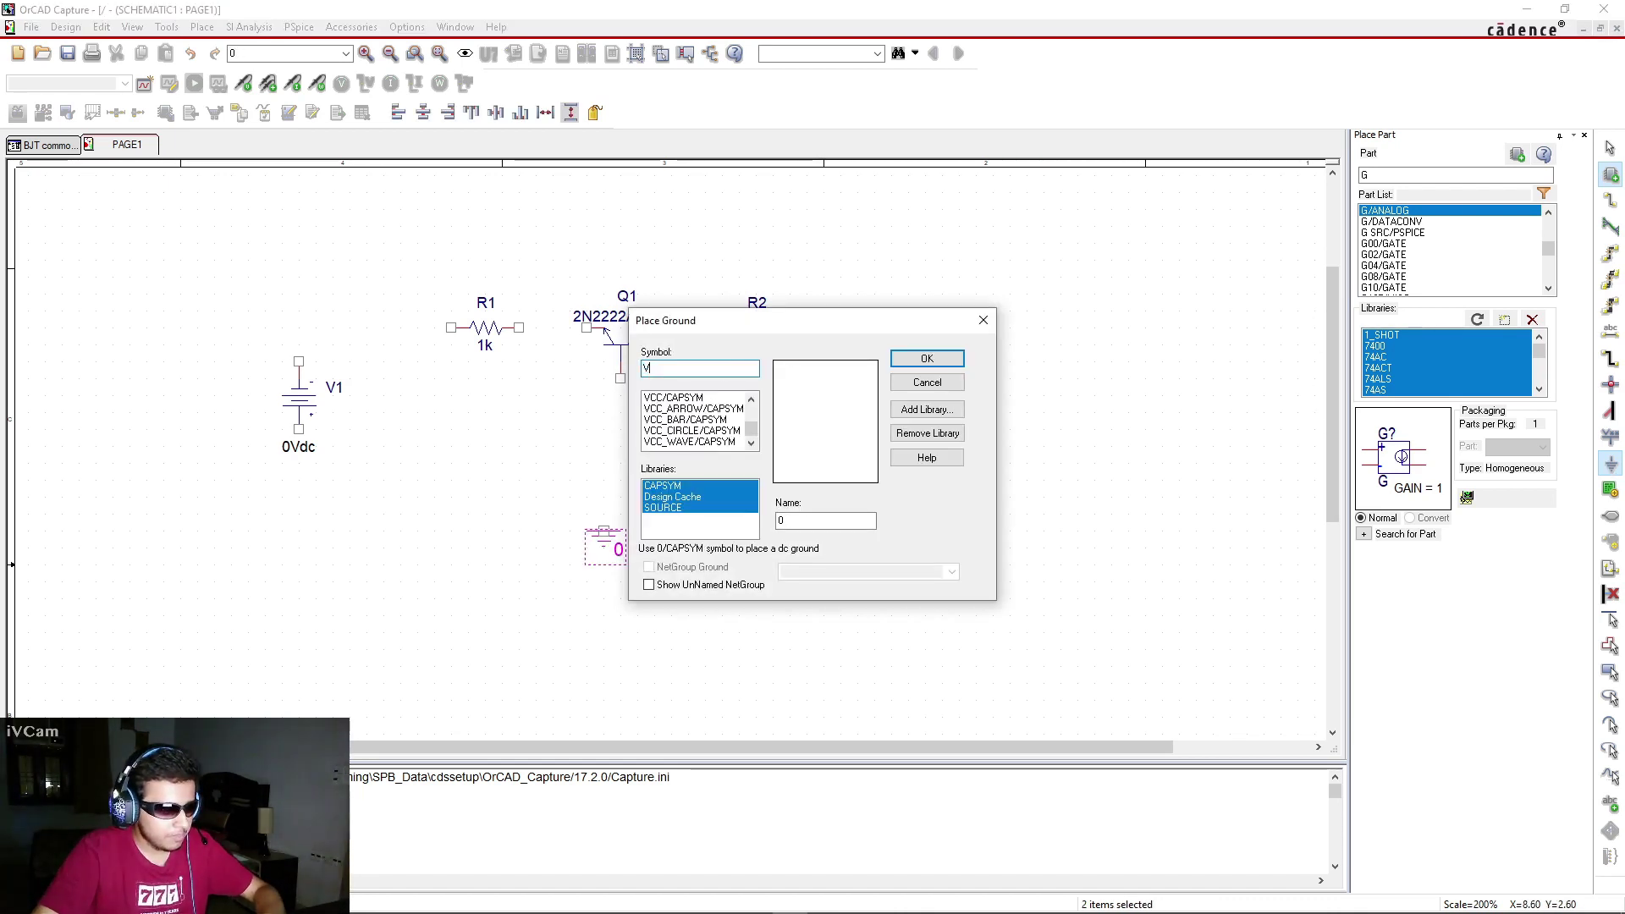
pyautogui.doubleClick(692, 398)
pyautogui.click(403, 294)
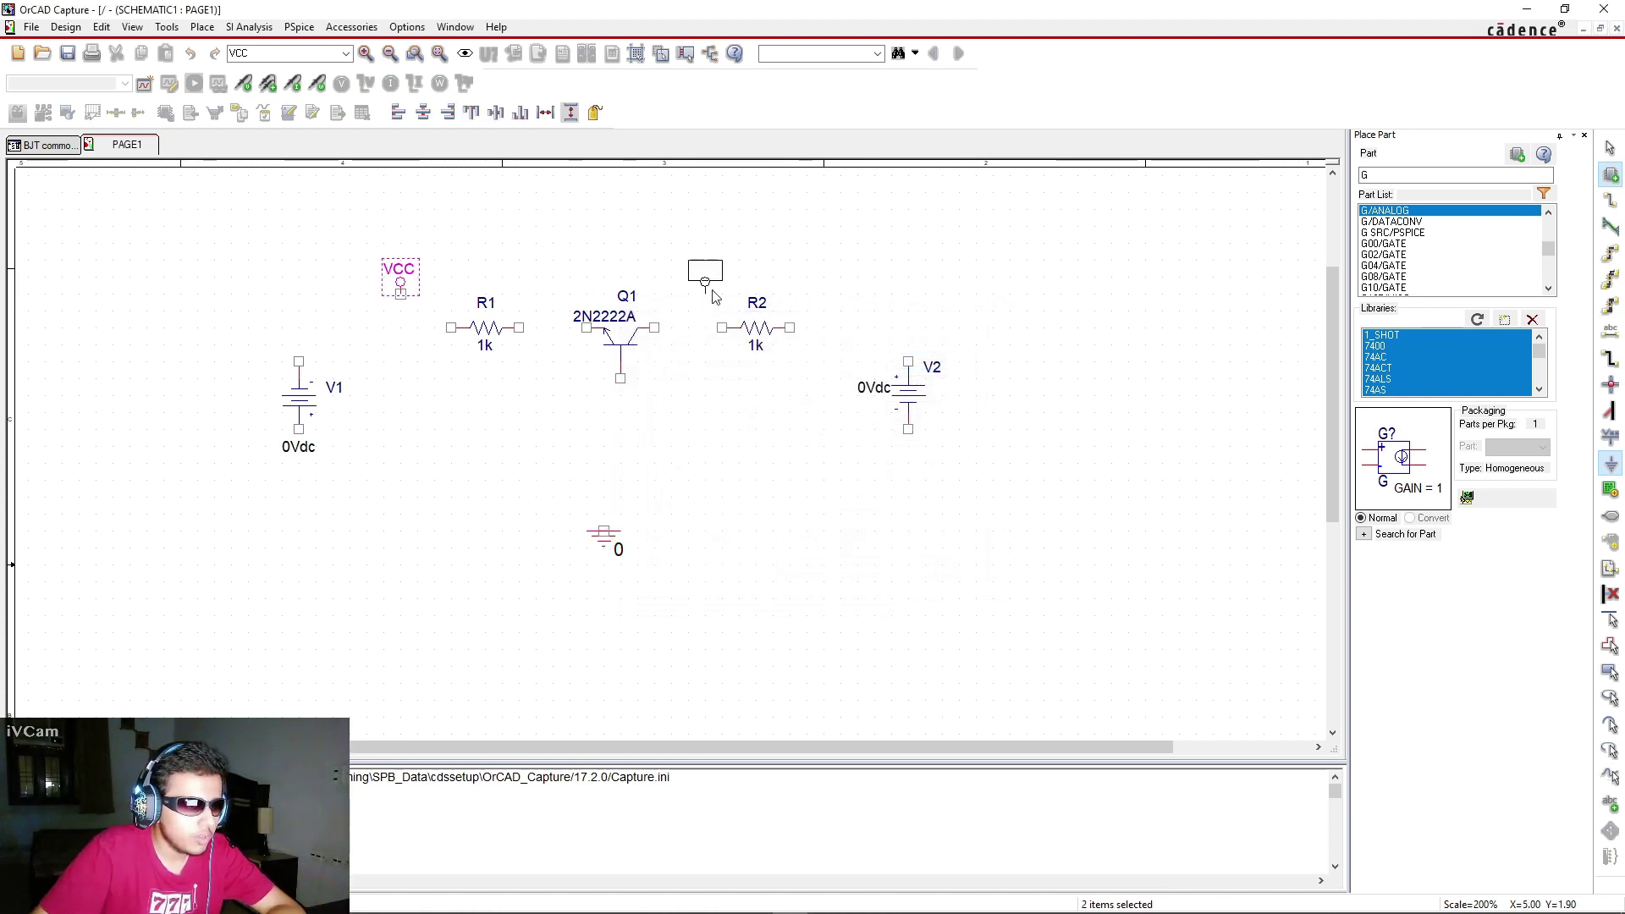
pyautogui.click(701, 277)
pyautogui.press('Escape')
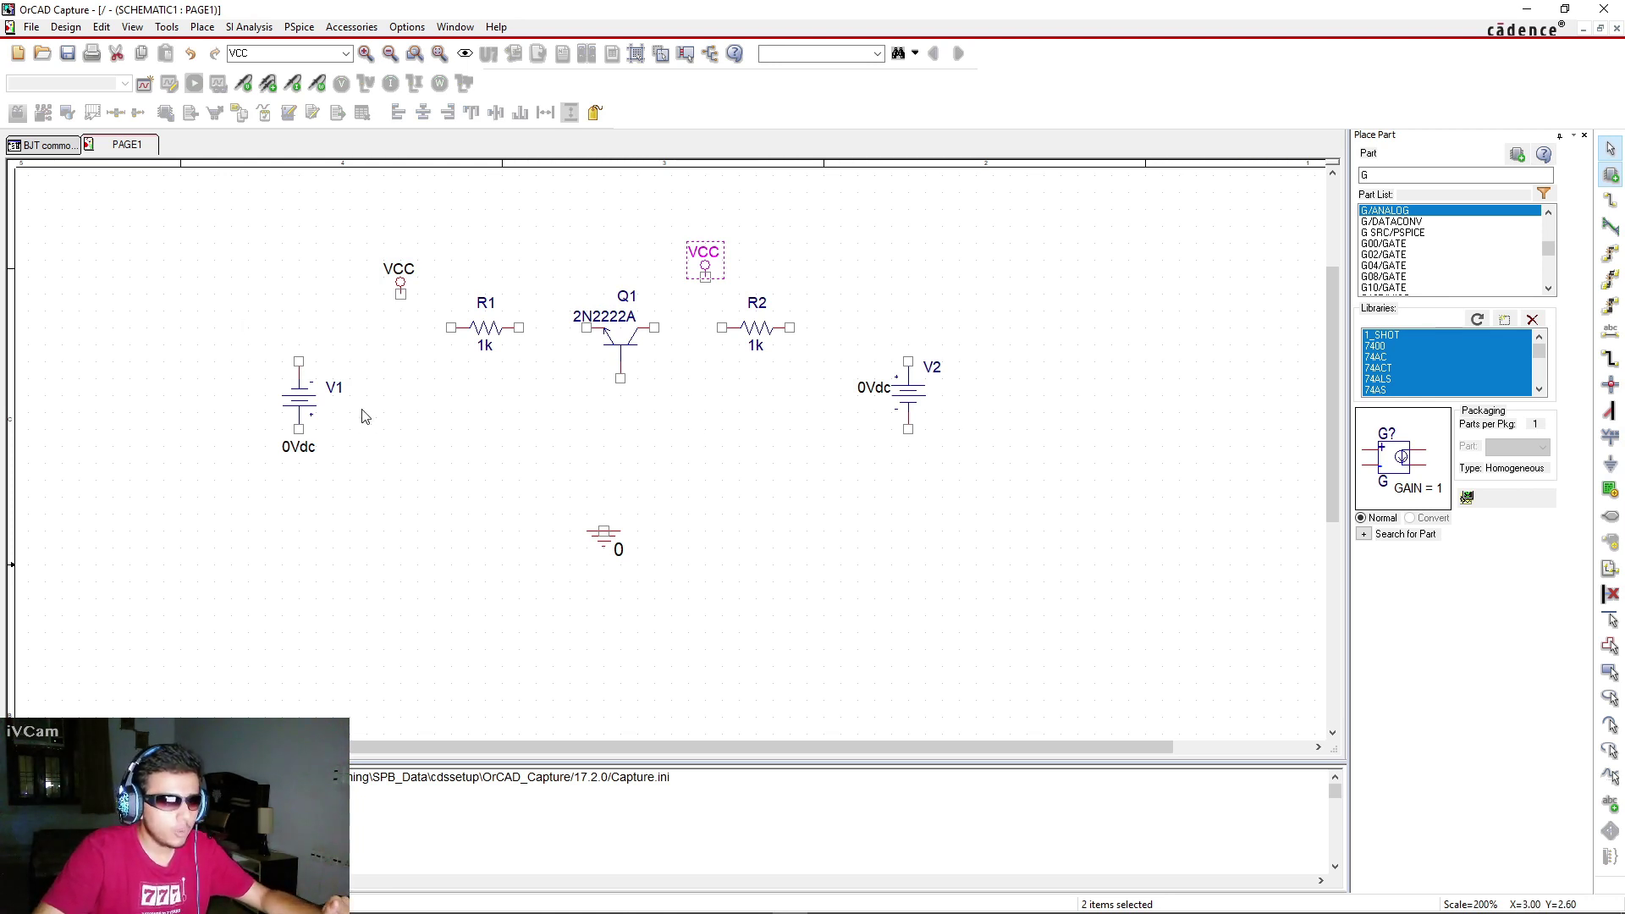
# Move source V2 slightly closer to resistor R2 and start wiring the components
pyautogui.click(290, 409)
pyautogui.click(692, 425)
pyautogui.click(911, 404)
pyautogui.moveTo(911, 405); pyautogui.dragTo(894, 405)
pyautogui.click(1116, 449)
pyautogui.press('w')
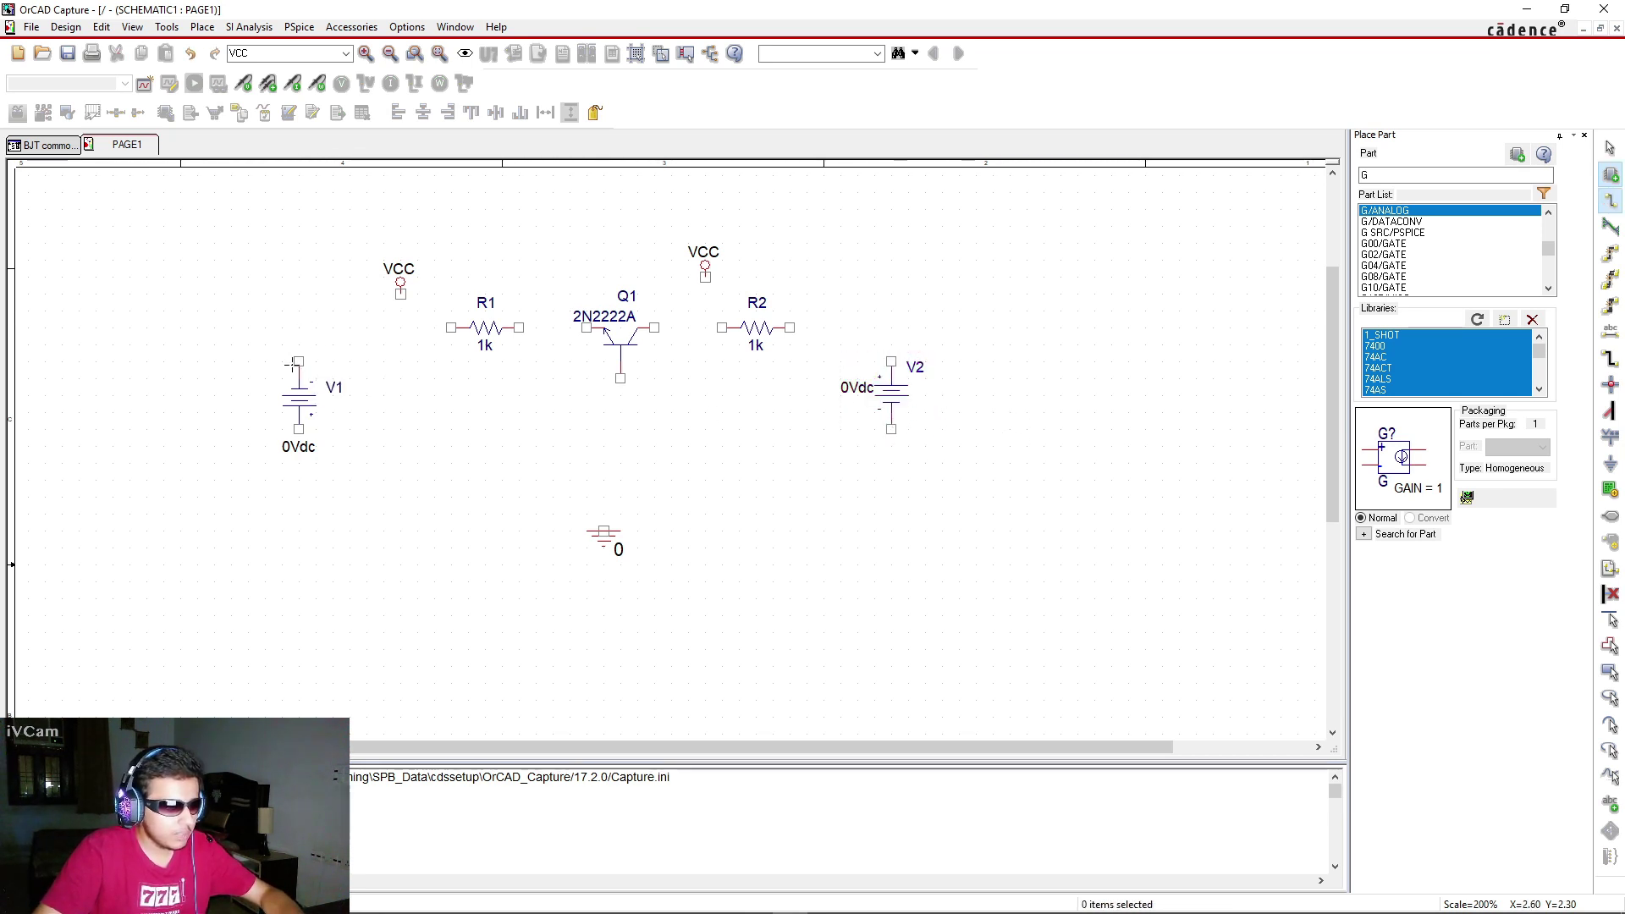
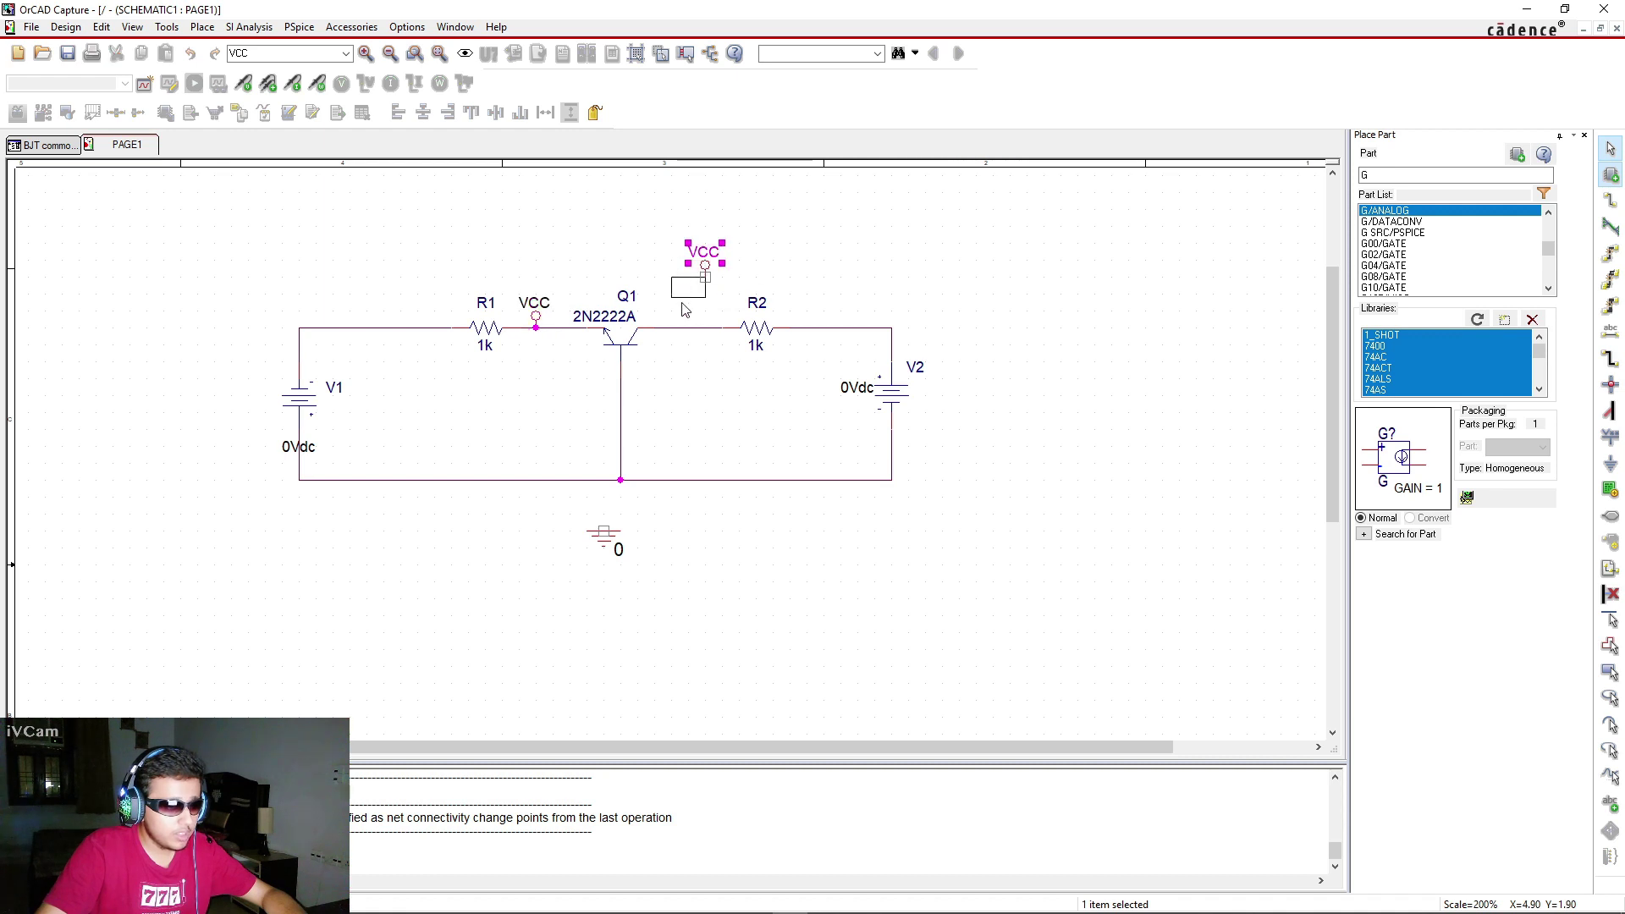
# Move the free VCC symbol onto the wire between the transistor's collector and R2
pyautogui.moveTo(677, 320); pyautogui.dragTo(693, 320)
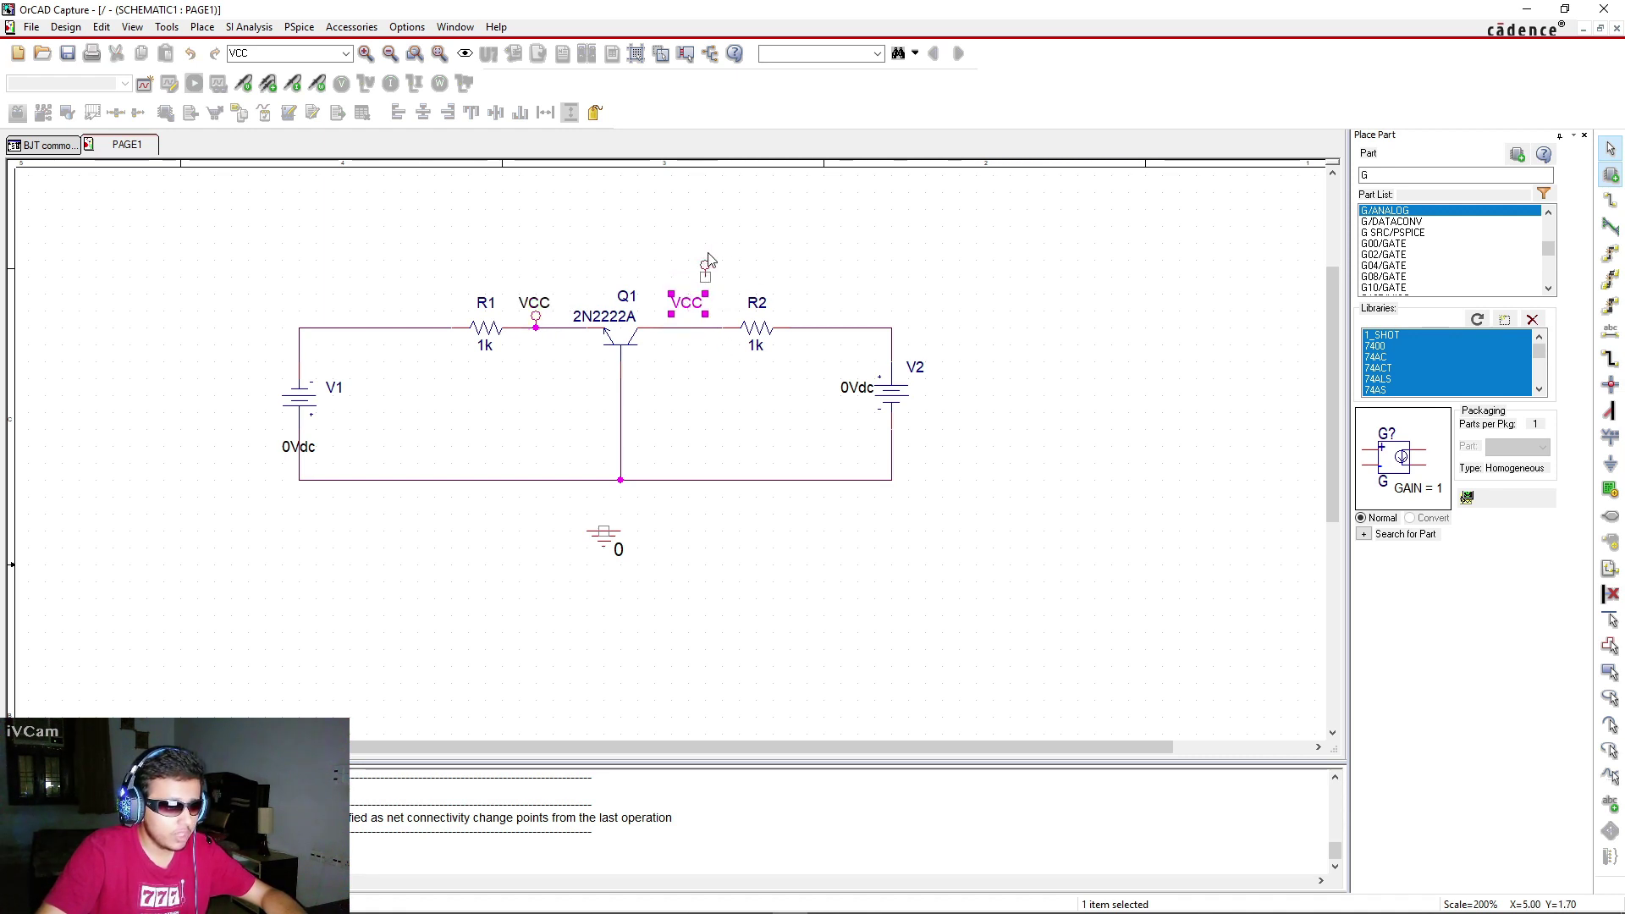
pyautogui.hotkey('ctrl', 'z')
pyautogui.moveTo(708, 275); pyautogui.dragTo(642, 343)
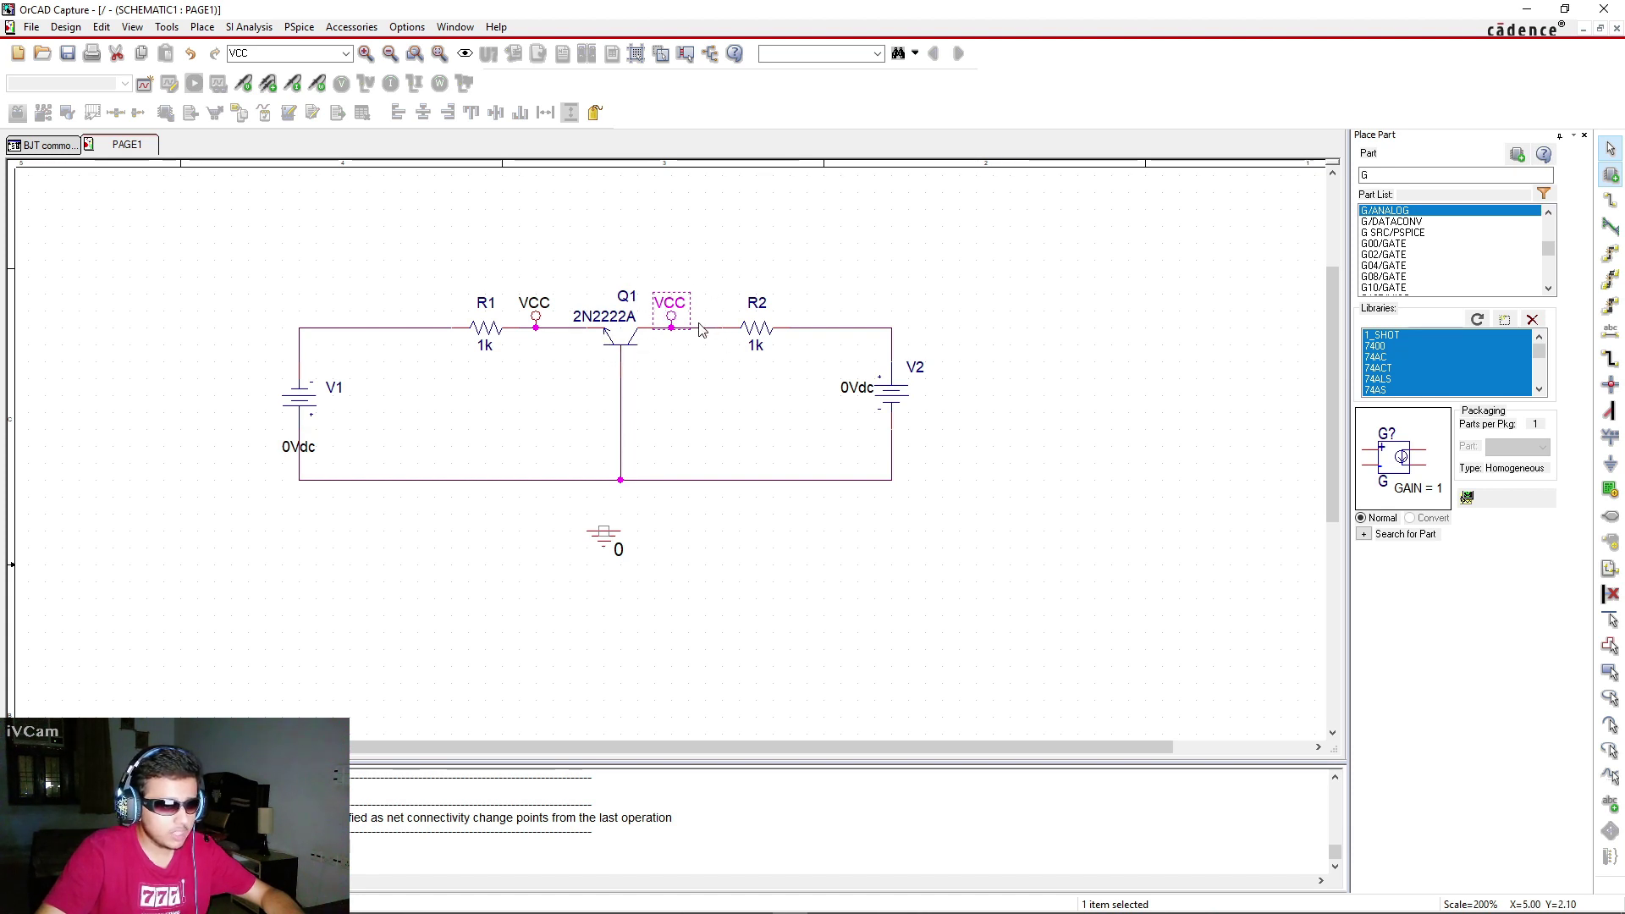
pyautogui.click(661, 399)
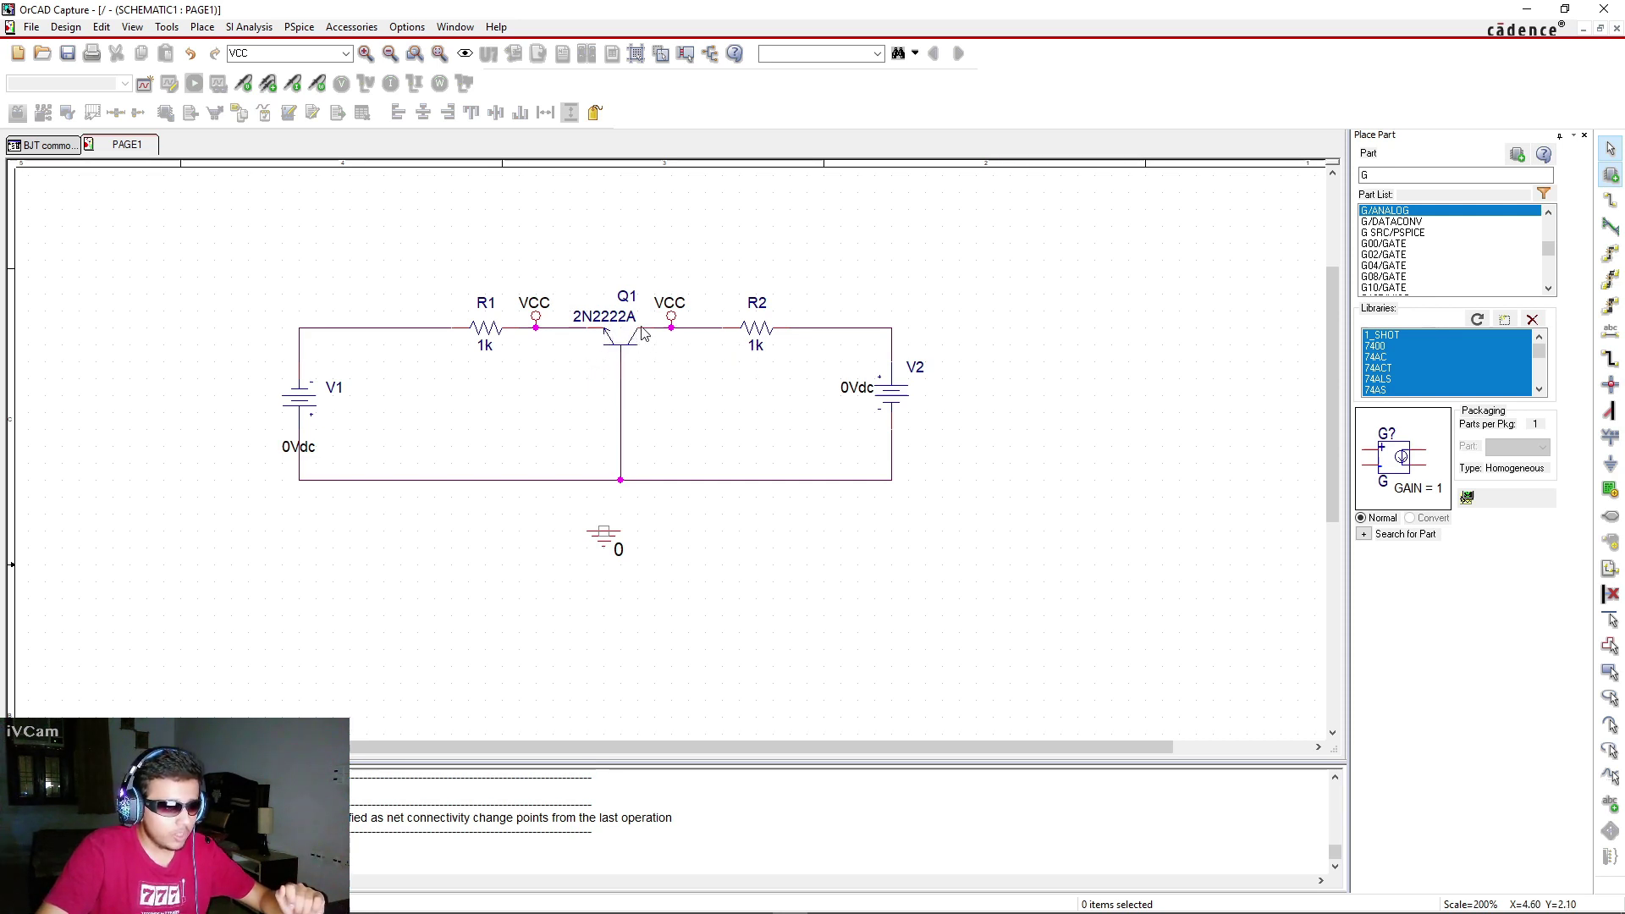
# Move the ground symbol closer to the circuit's lower wire and connect it to that wire
pyautogui.moveTo(601, 542)
pyautogui.mouseDown()
pyautogui.moveTo(624, 546)
pyautogui.moveTo(595, 525)
pyautogui.mouseUp()
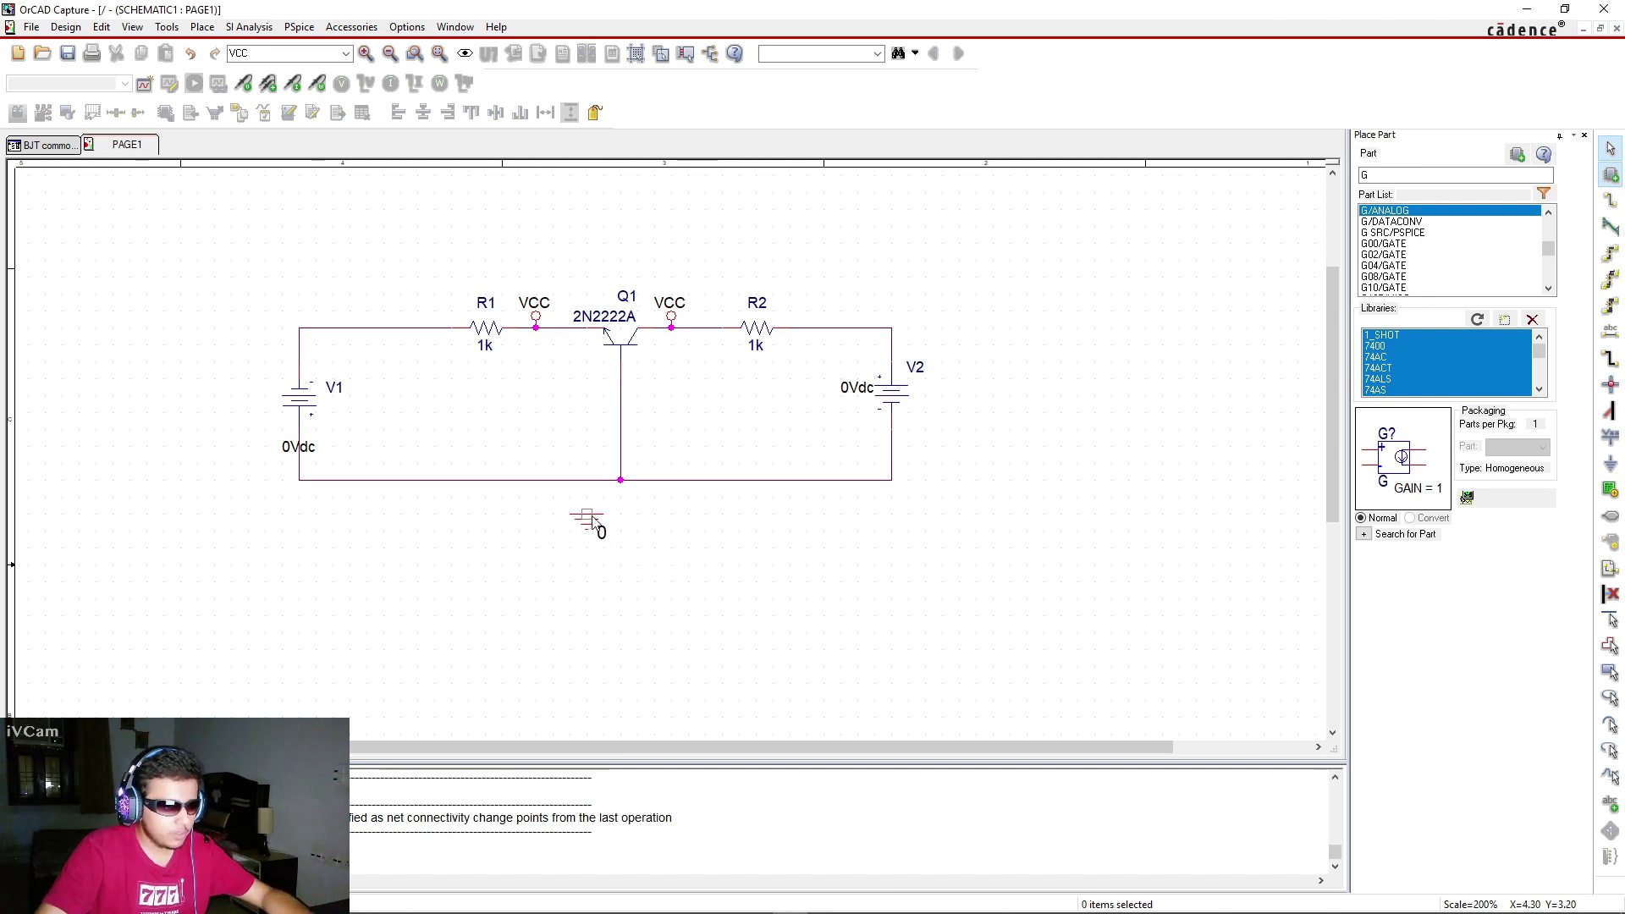
pyautogui.press('w')
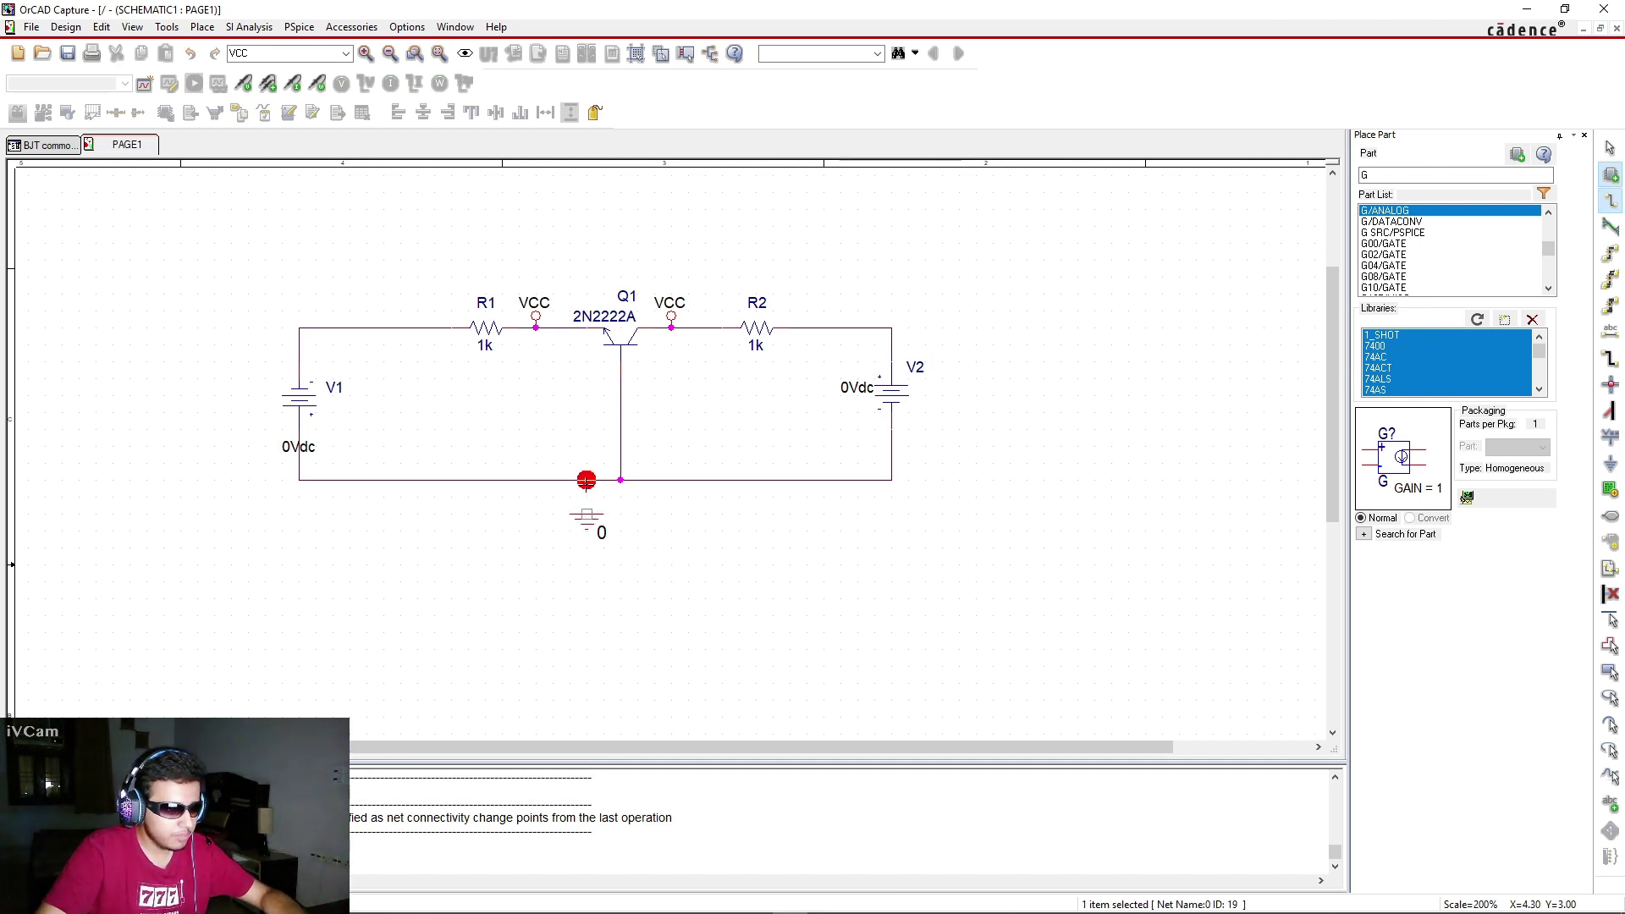
pyautogui.click(587, 480)
pyautogui.press('Escape')
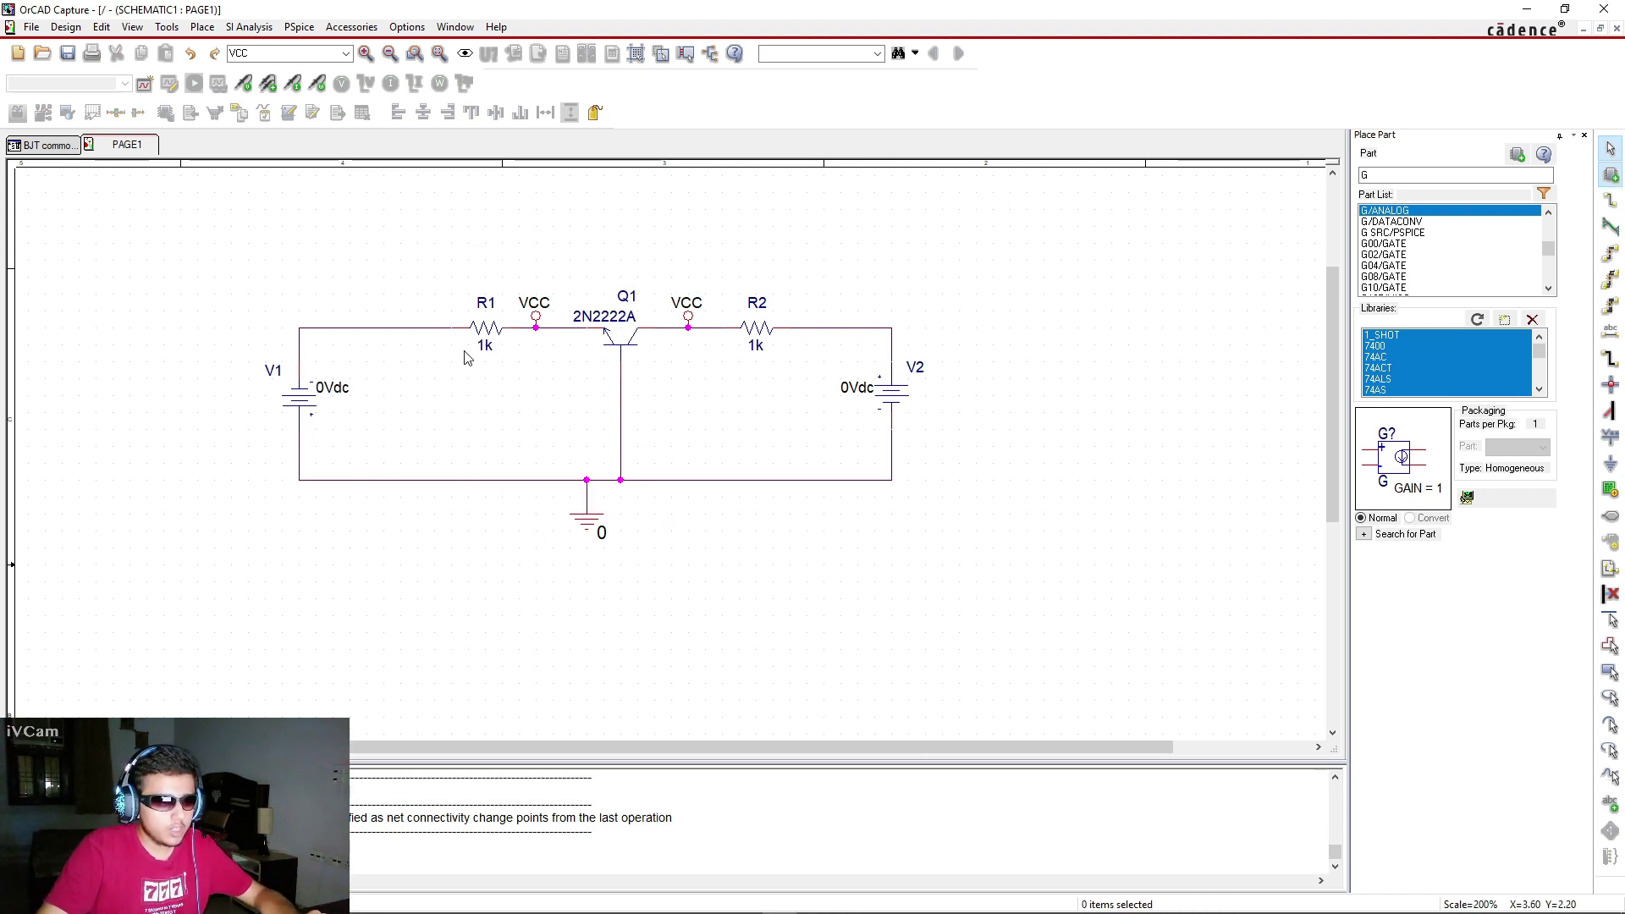
# Set the value of resistor R1 to 100
pyautogui.doubleClick(487, 347)
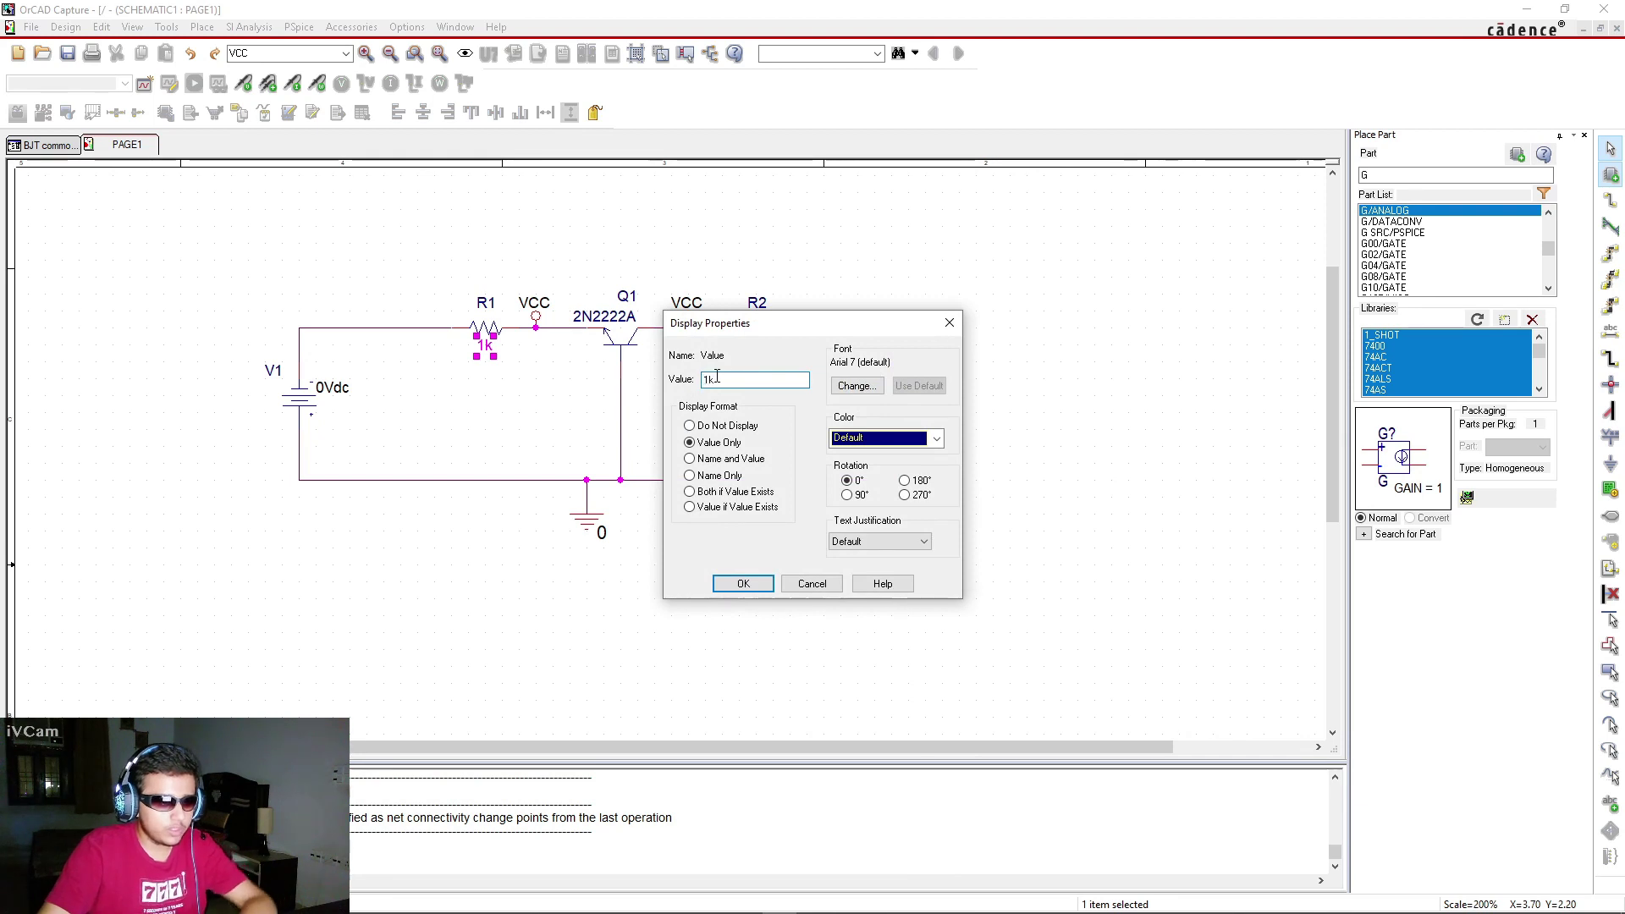
pyautogui.press('BackSpace')
pyautogui.press('BackSpace')
pyautogui.write('100')
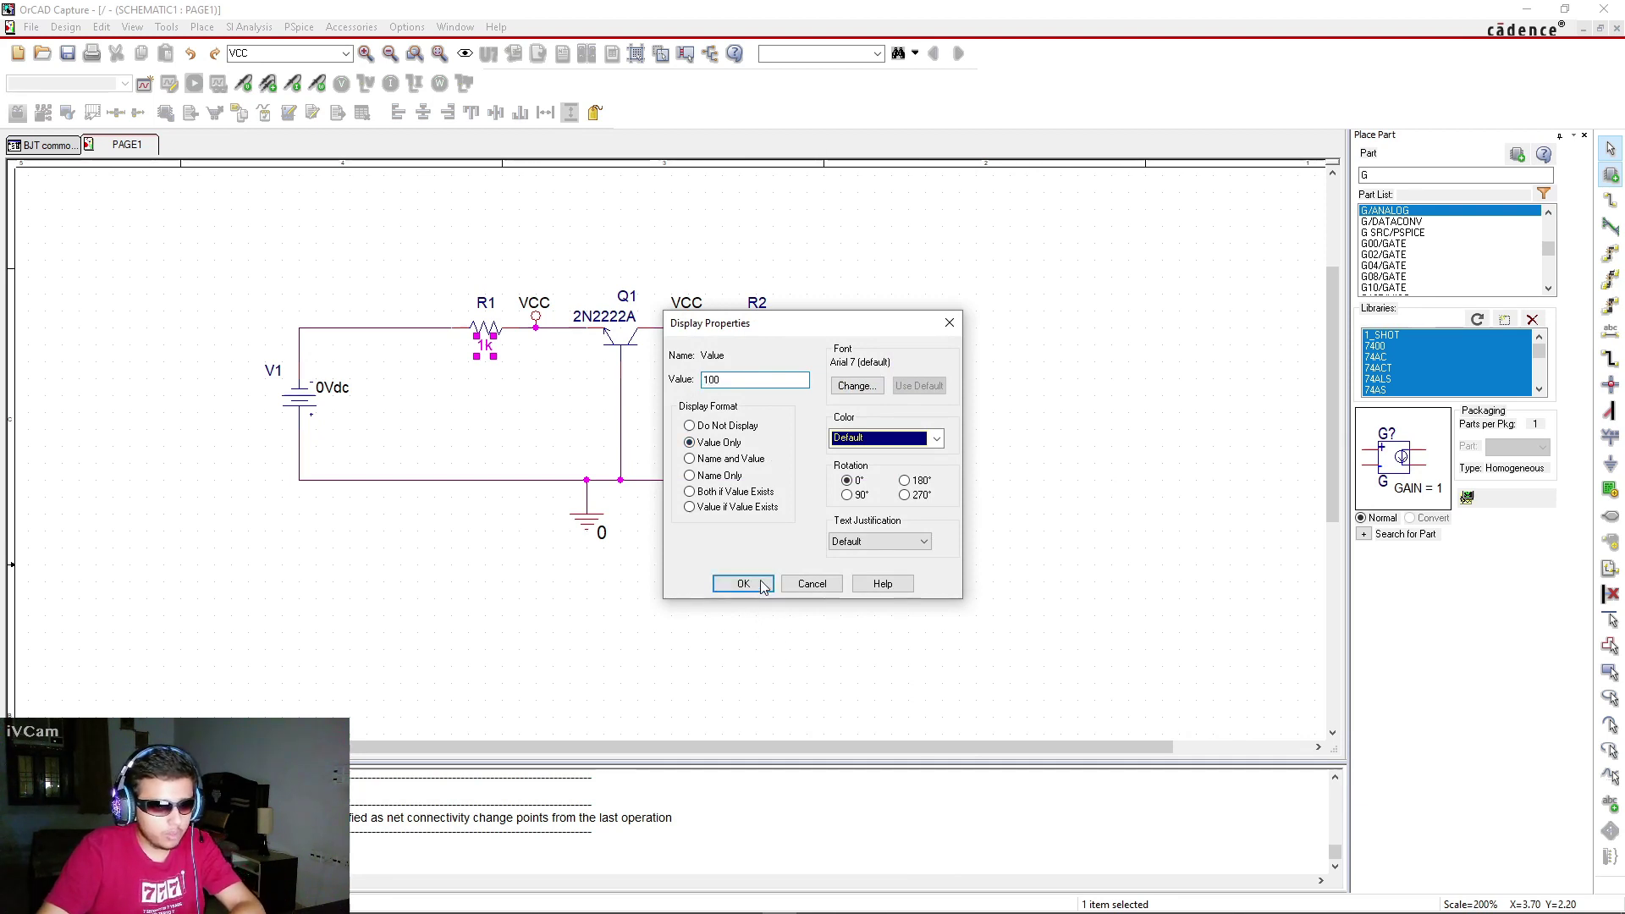
pyautogui.click(756, 590)
# Set the value of resistor R2 to 100
pyautogui.doubleClick(757, 347)
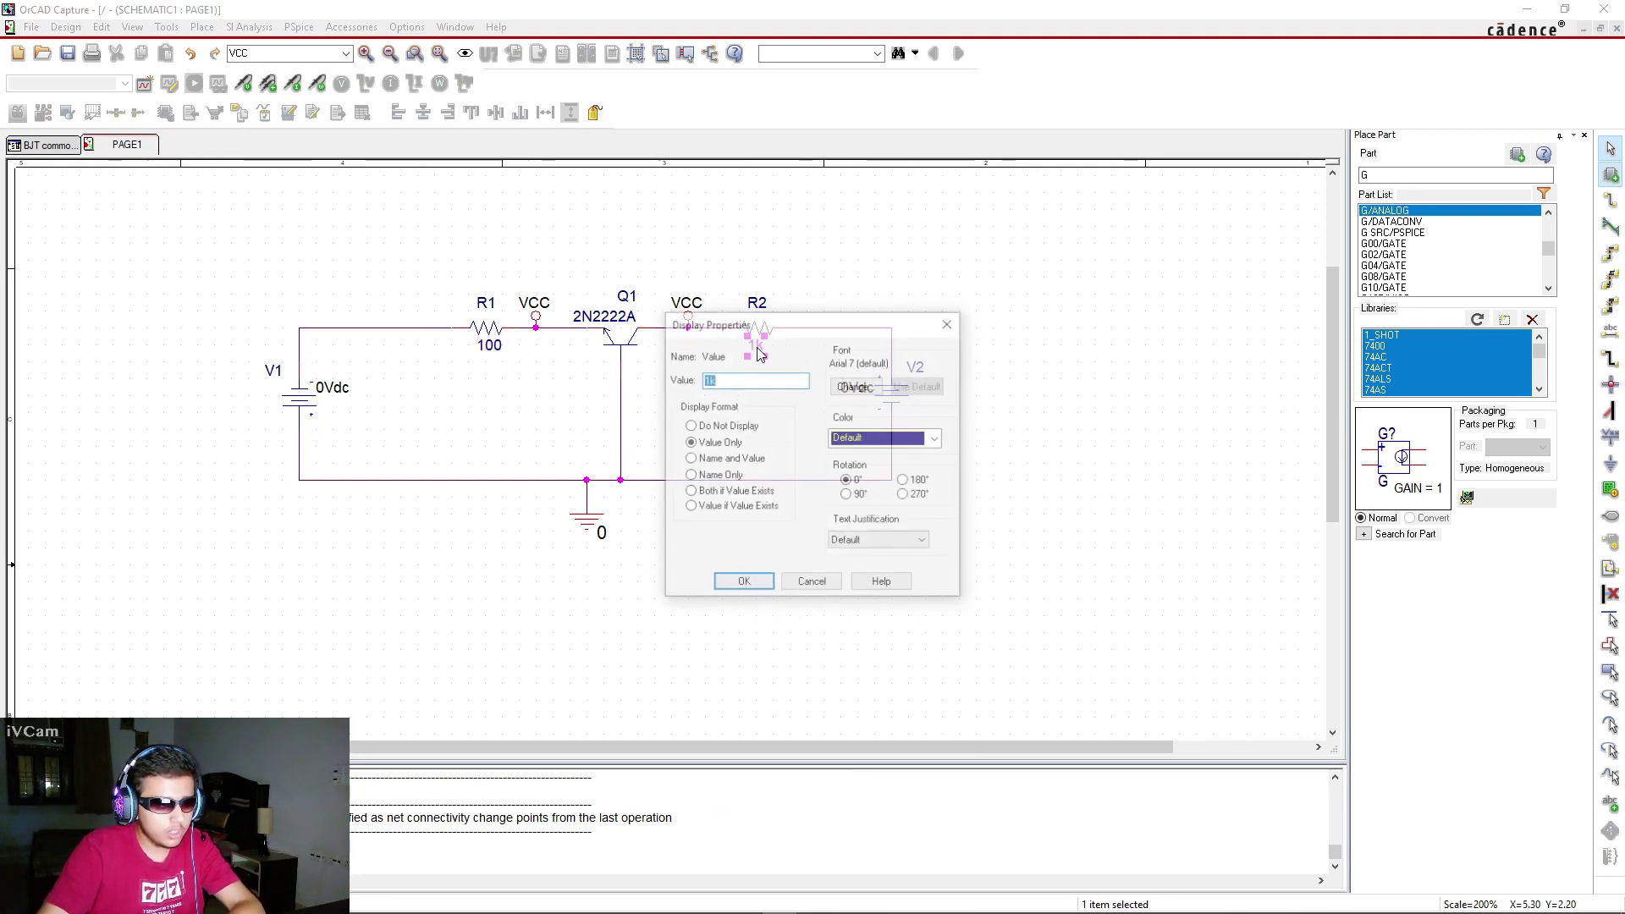
pyautogui.press('BackSpace')
pyautogui.press('BackSpace')
pyautogui.write('100')
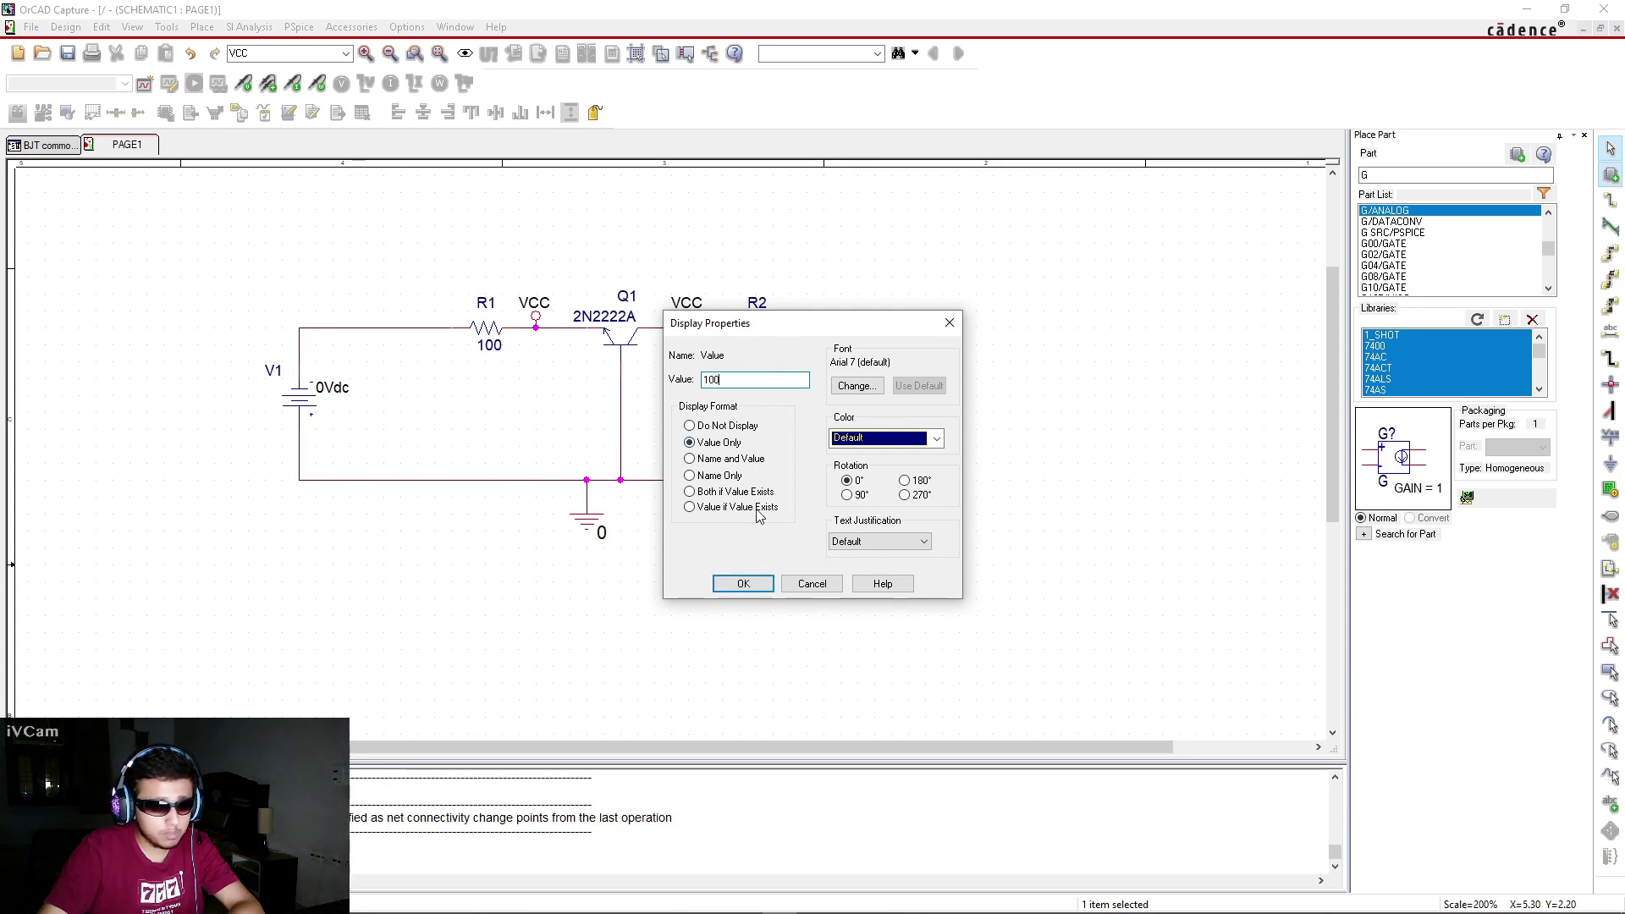
pyautogui.click(743, 584)
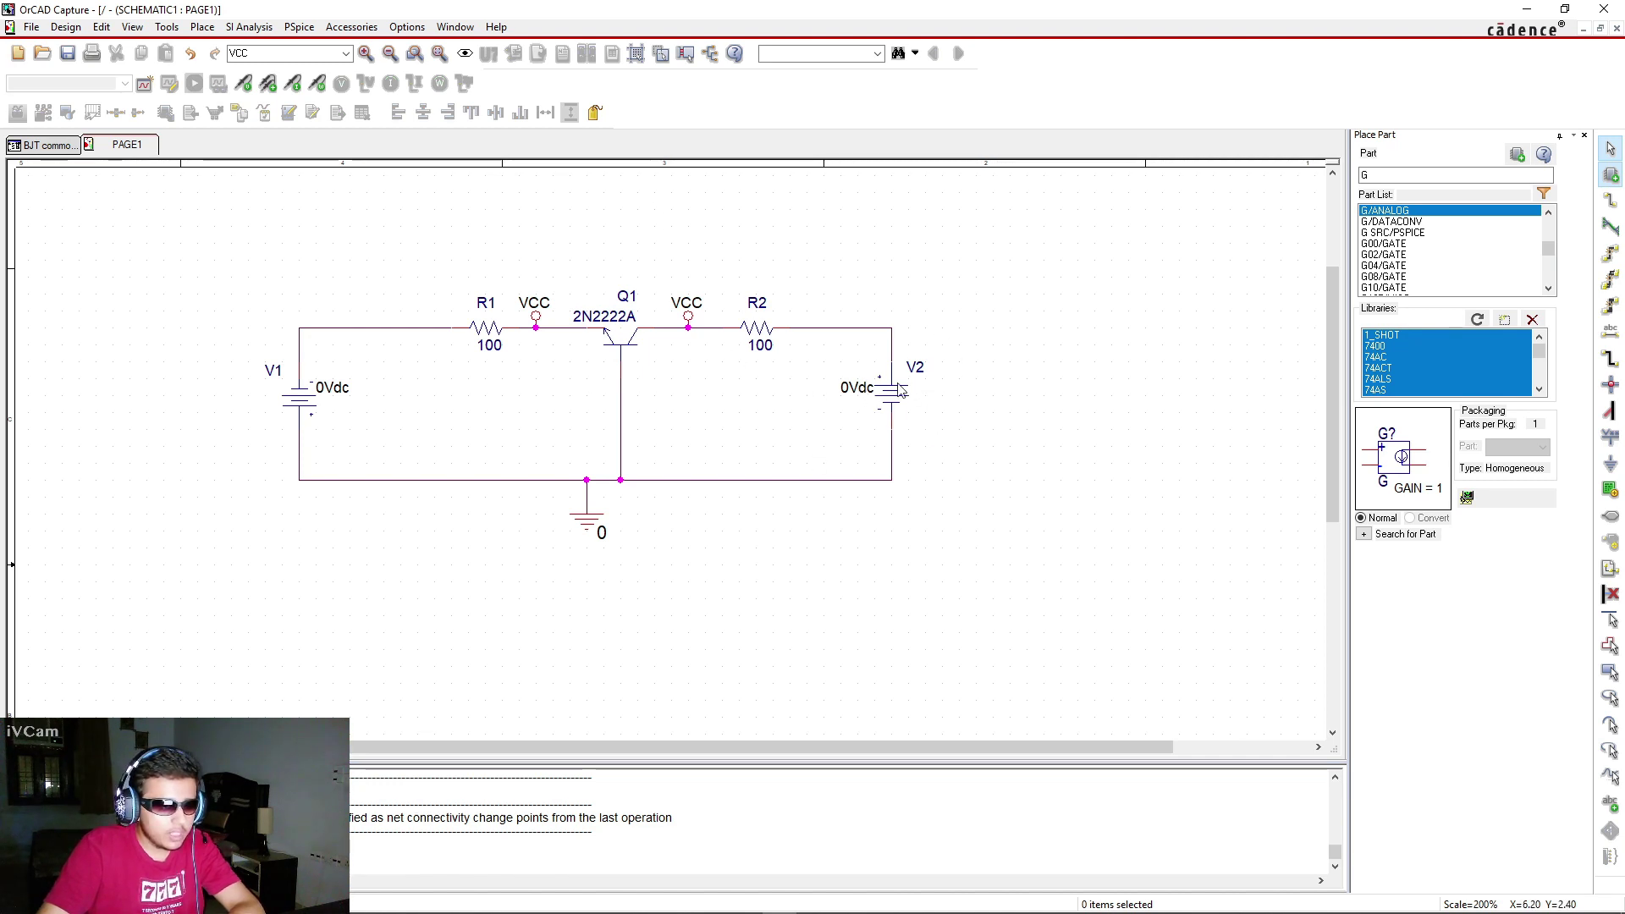
# Rename the VCC symbol on the collector side of the transistor as VCB
pyautogui.doubleClick(688, 312)
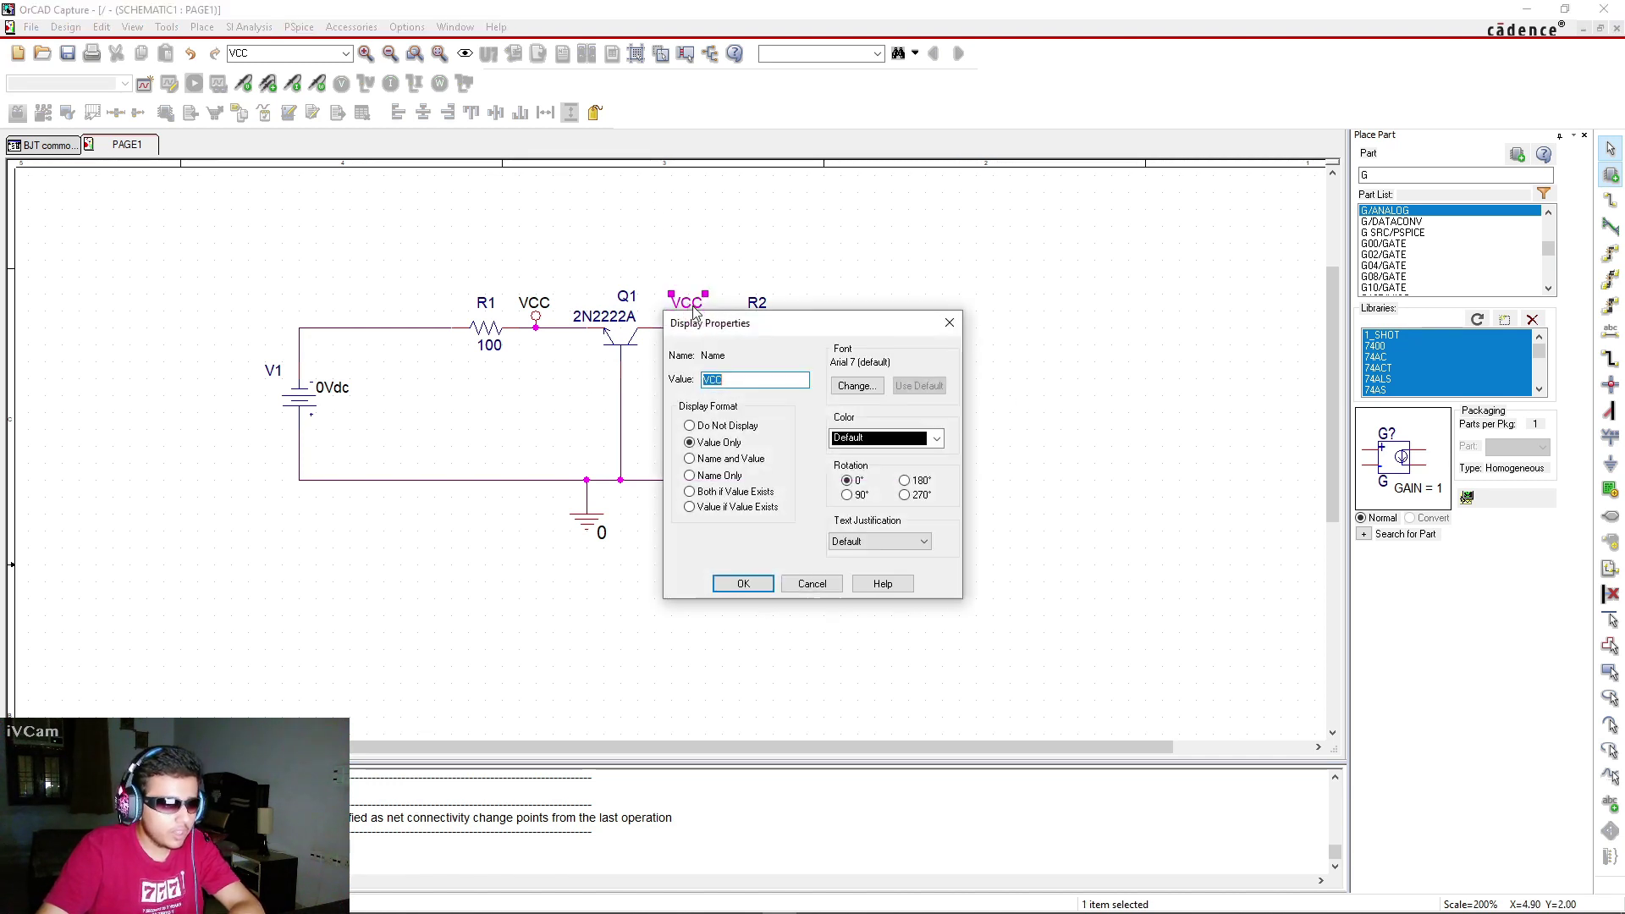
pyautogui.moveTo(675, 326); pyautogui.dragTo(1056, 335)
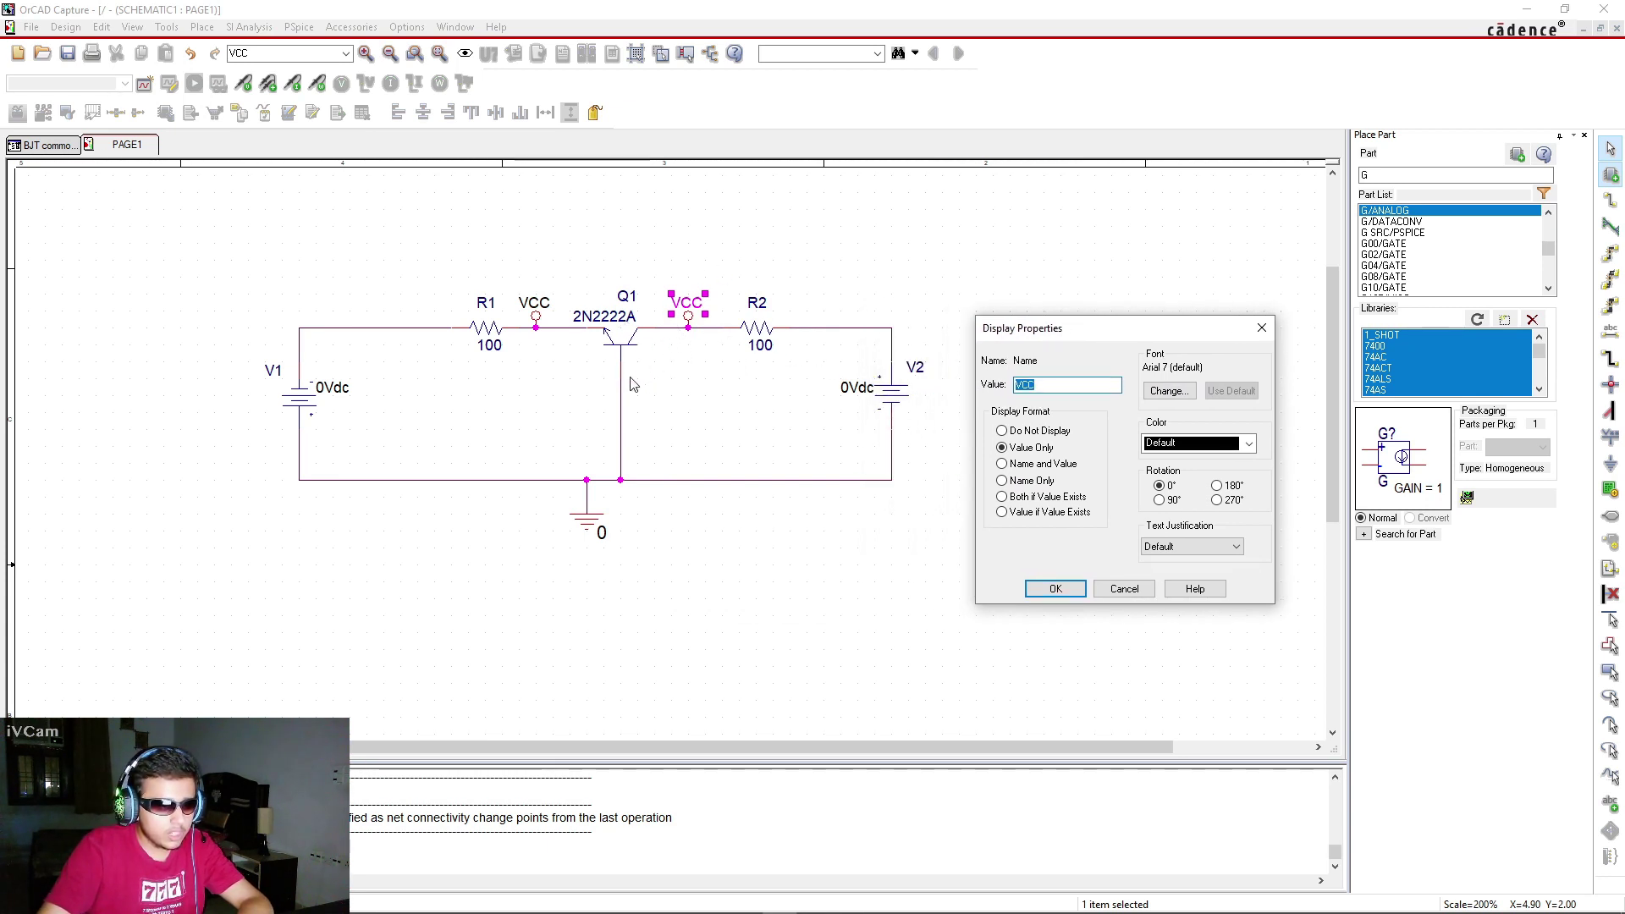
pyautogui.write('V')
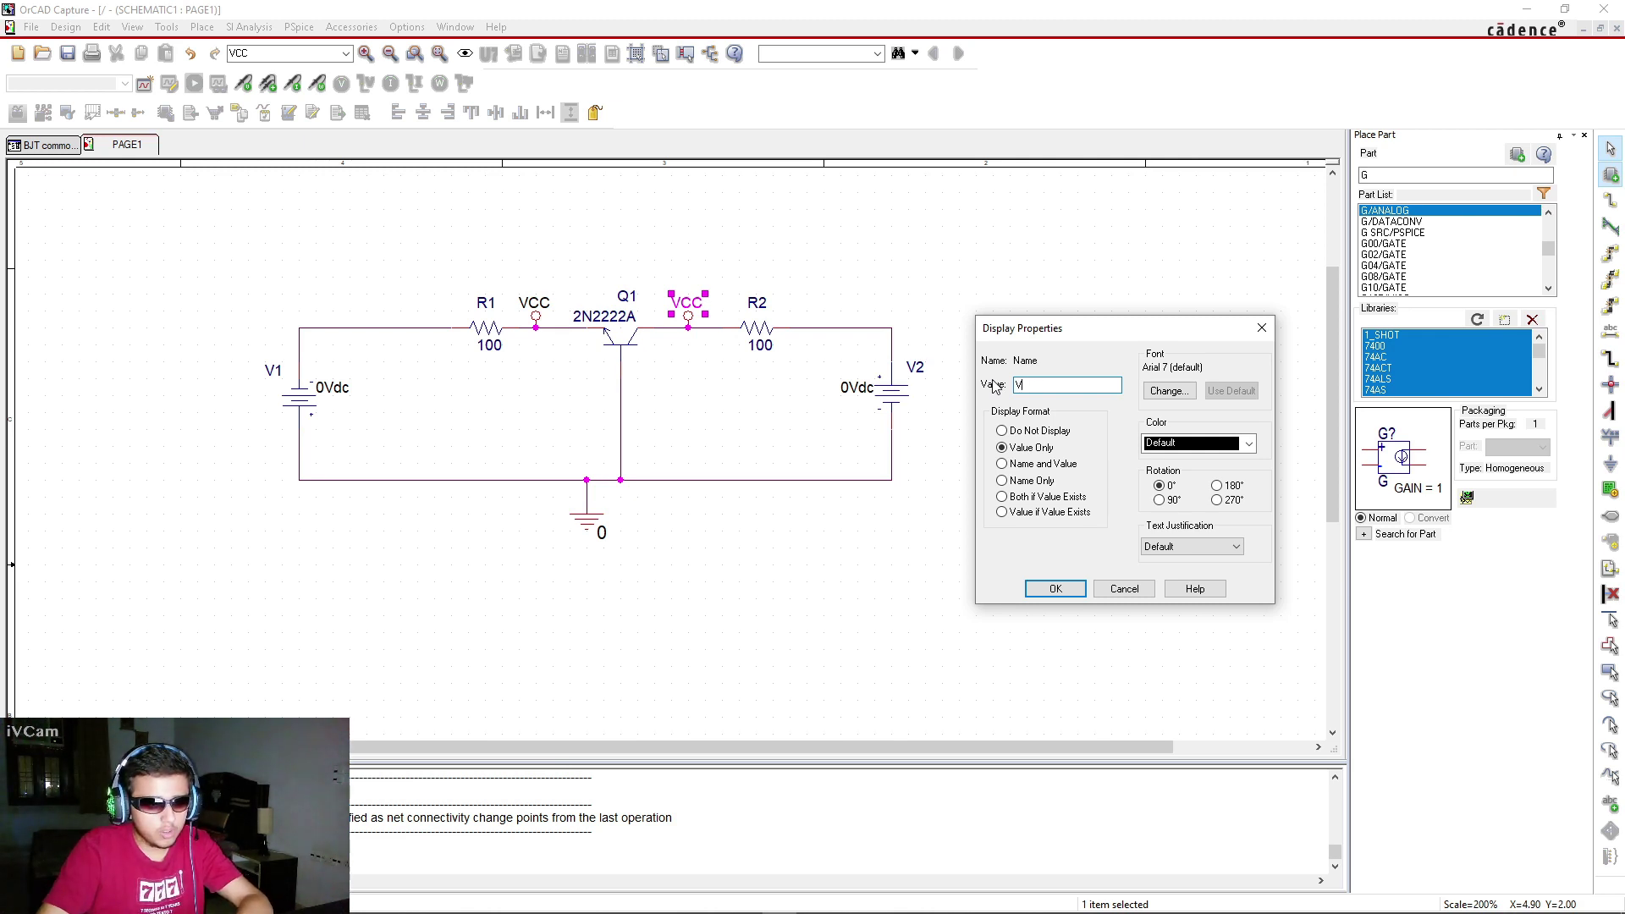
pyautogui.write('CB')
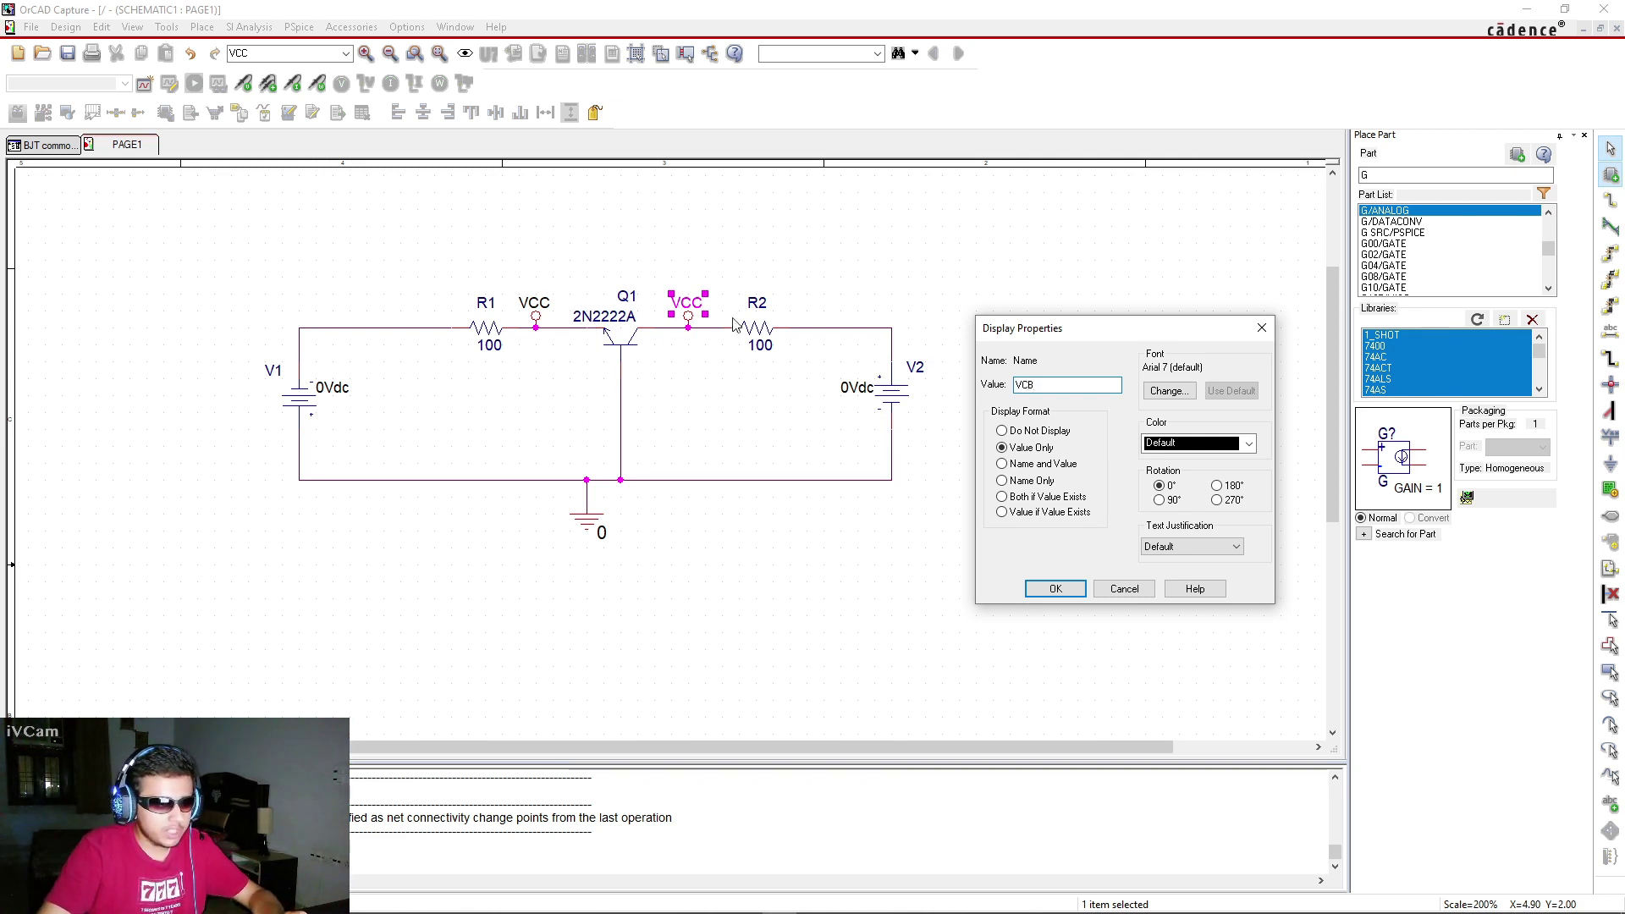
pyautogui.click(1056, 589)
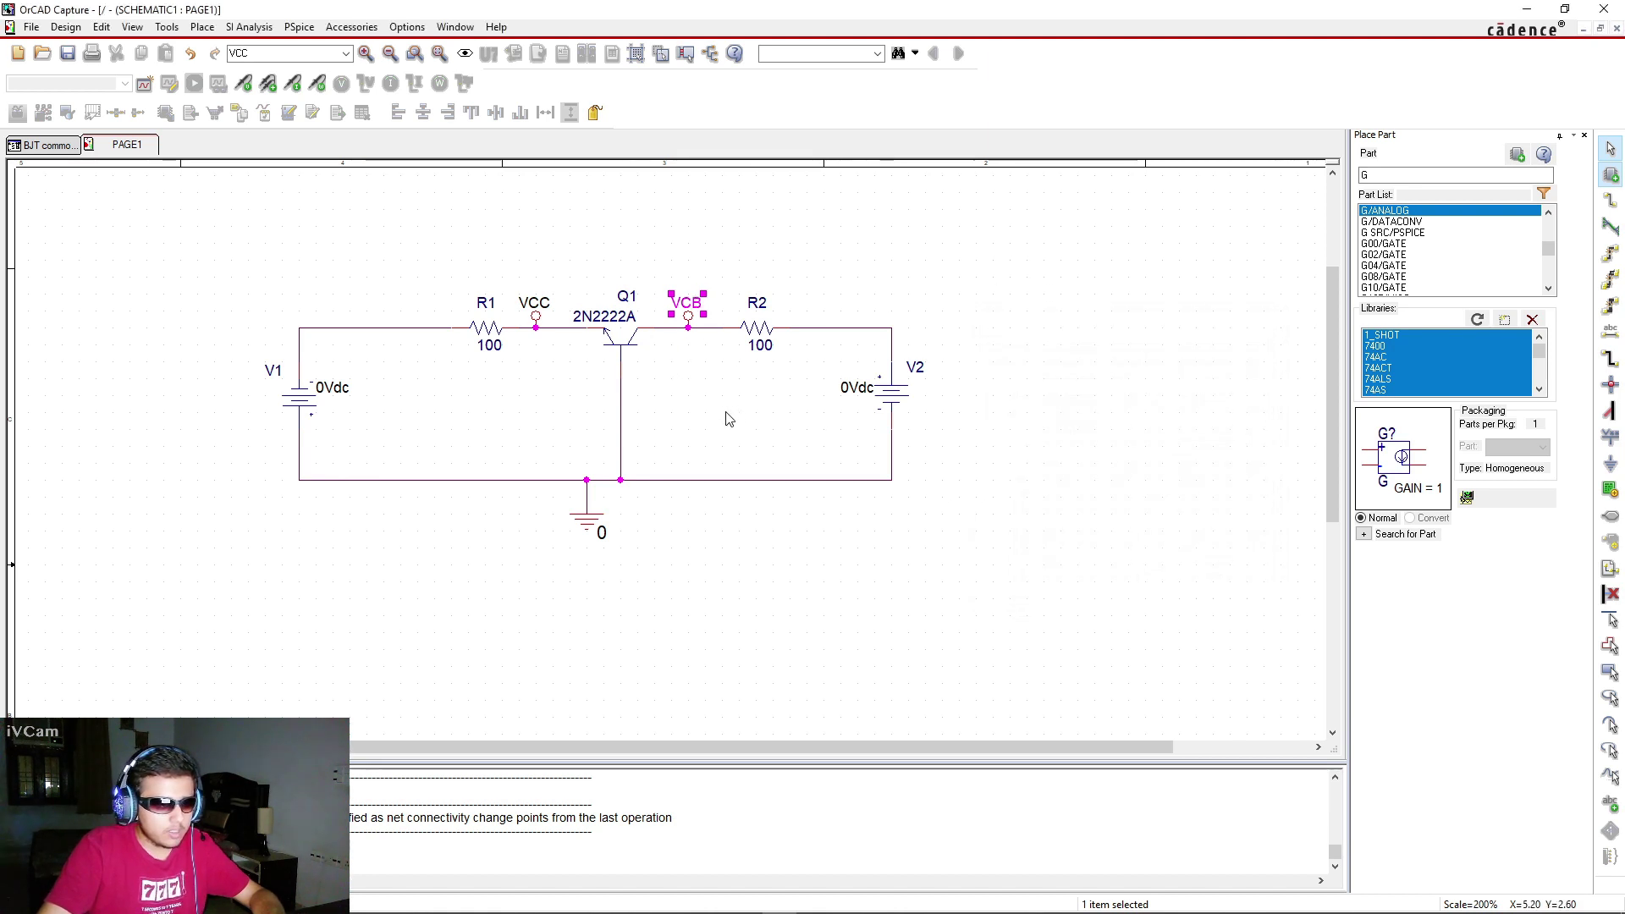
# Rename the VCC symbol on the emitter side of the transistor as VBE
pyautogui.click(542, 401)
pyautogui.doubleClick(536, 303)
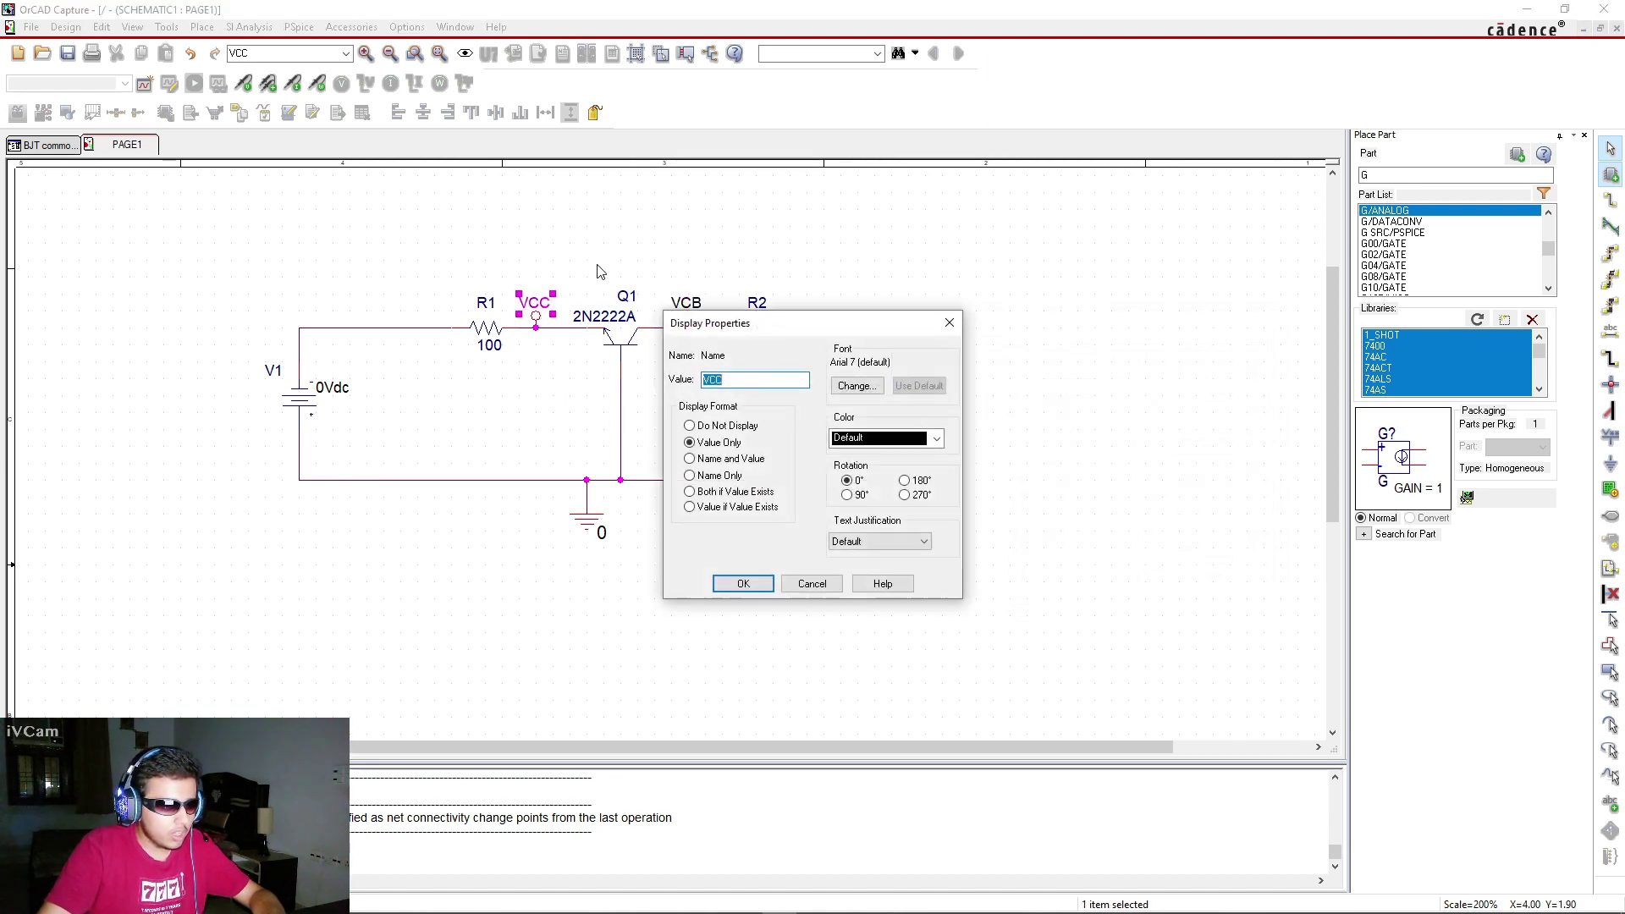
pyautogui.write('V')
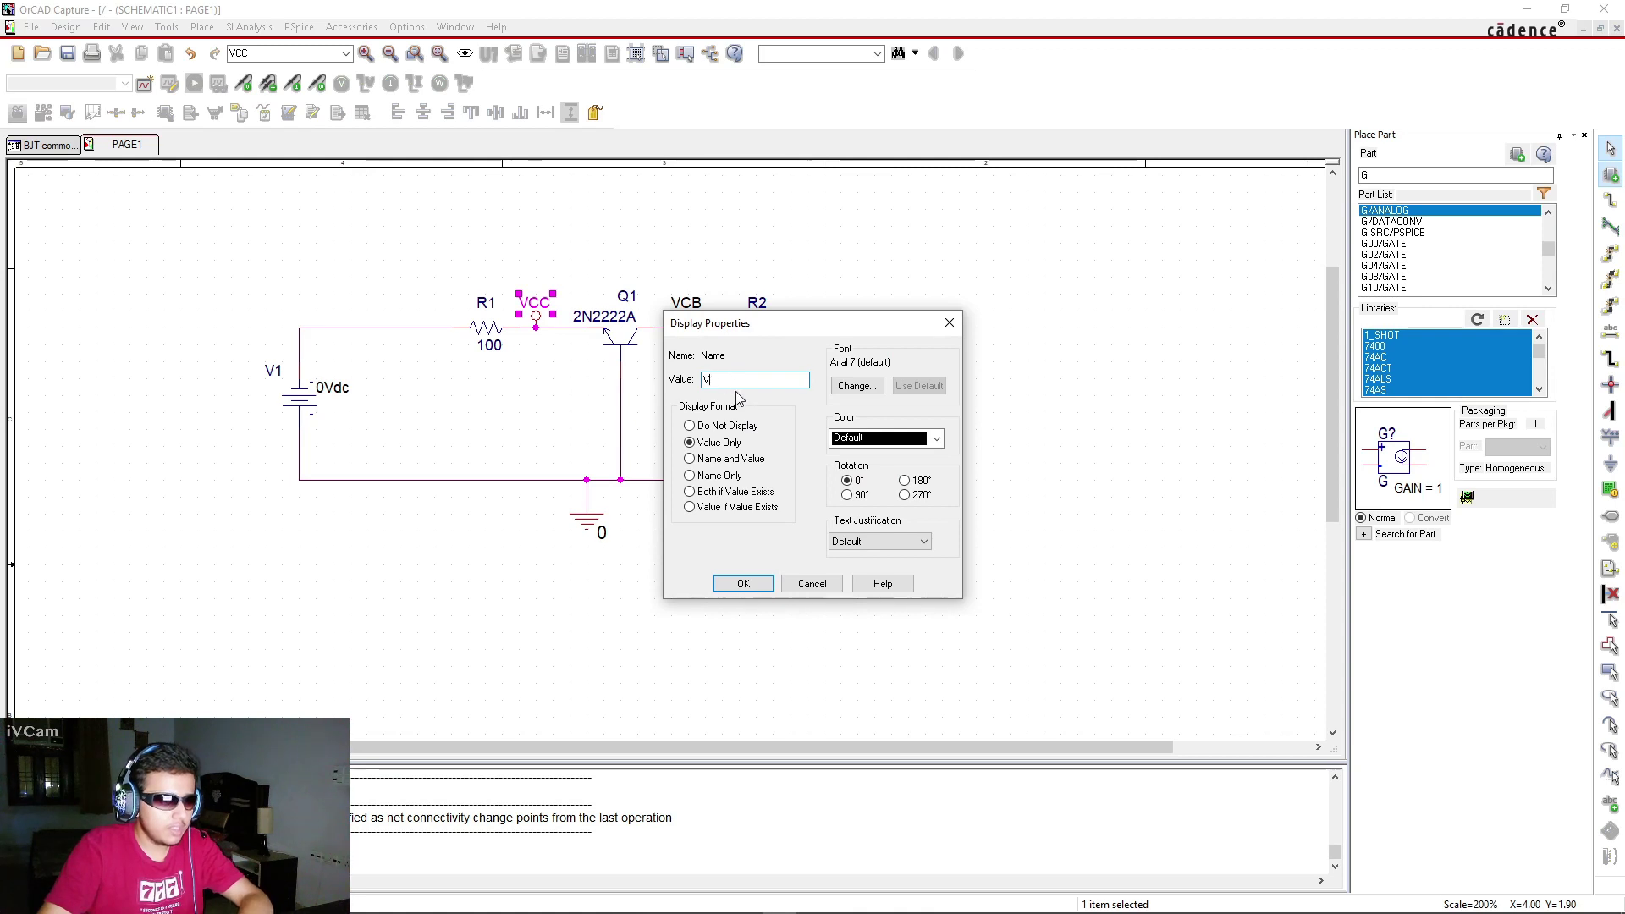
pyautogui.write('BE')
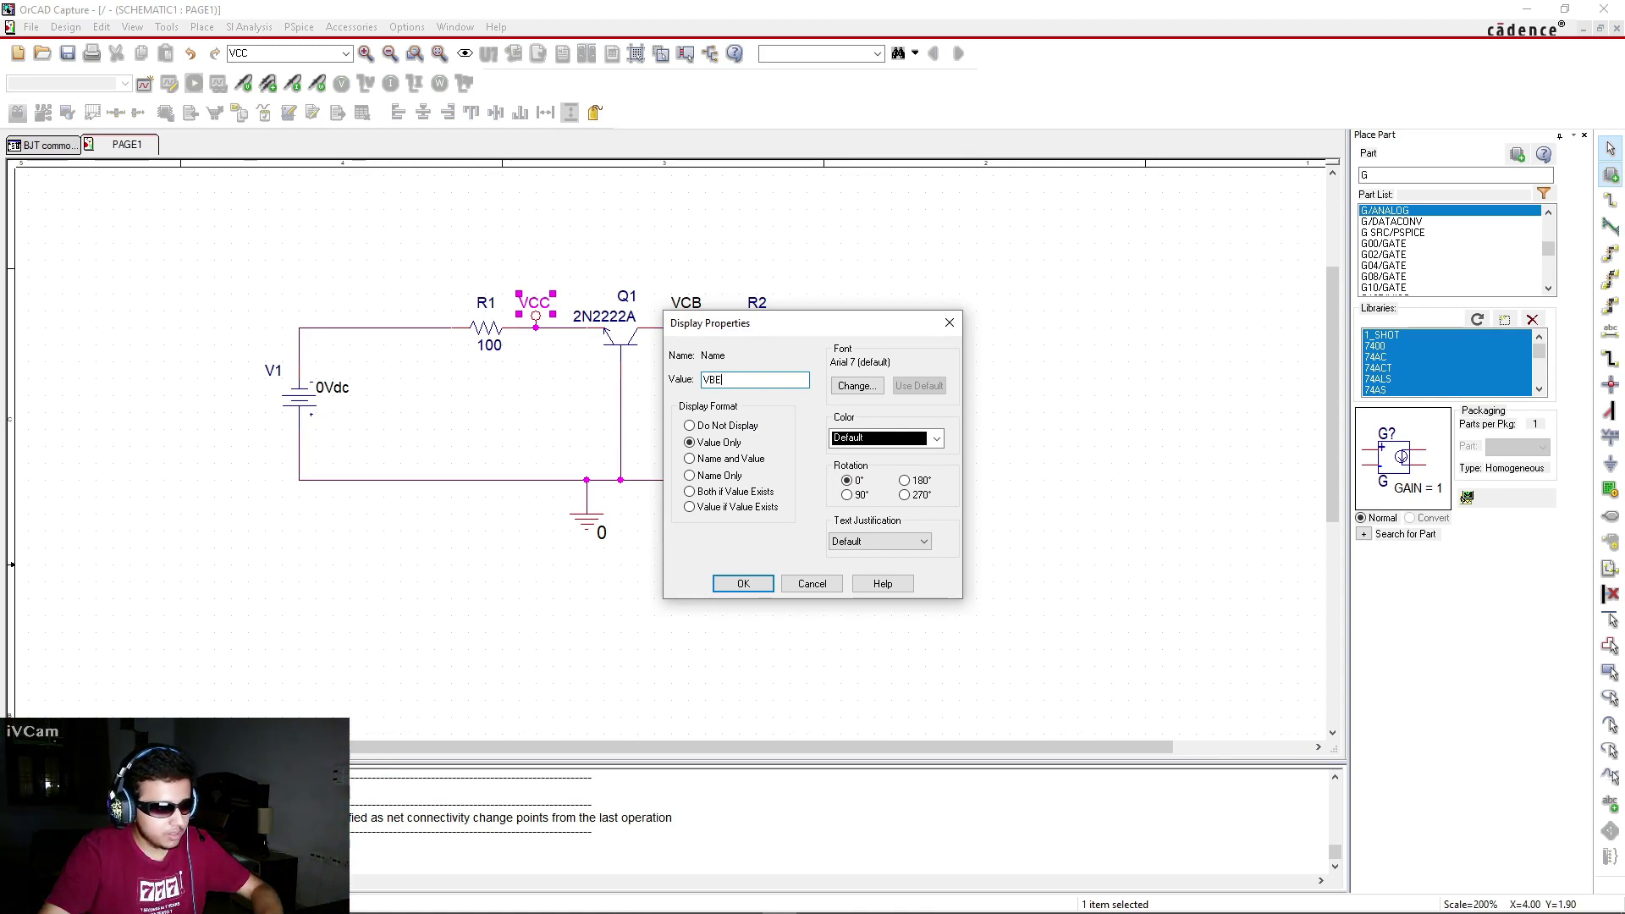
pyautogui.click(743, 584)
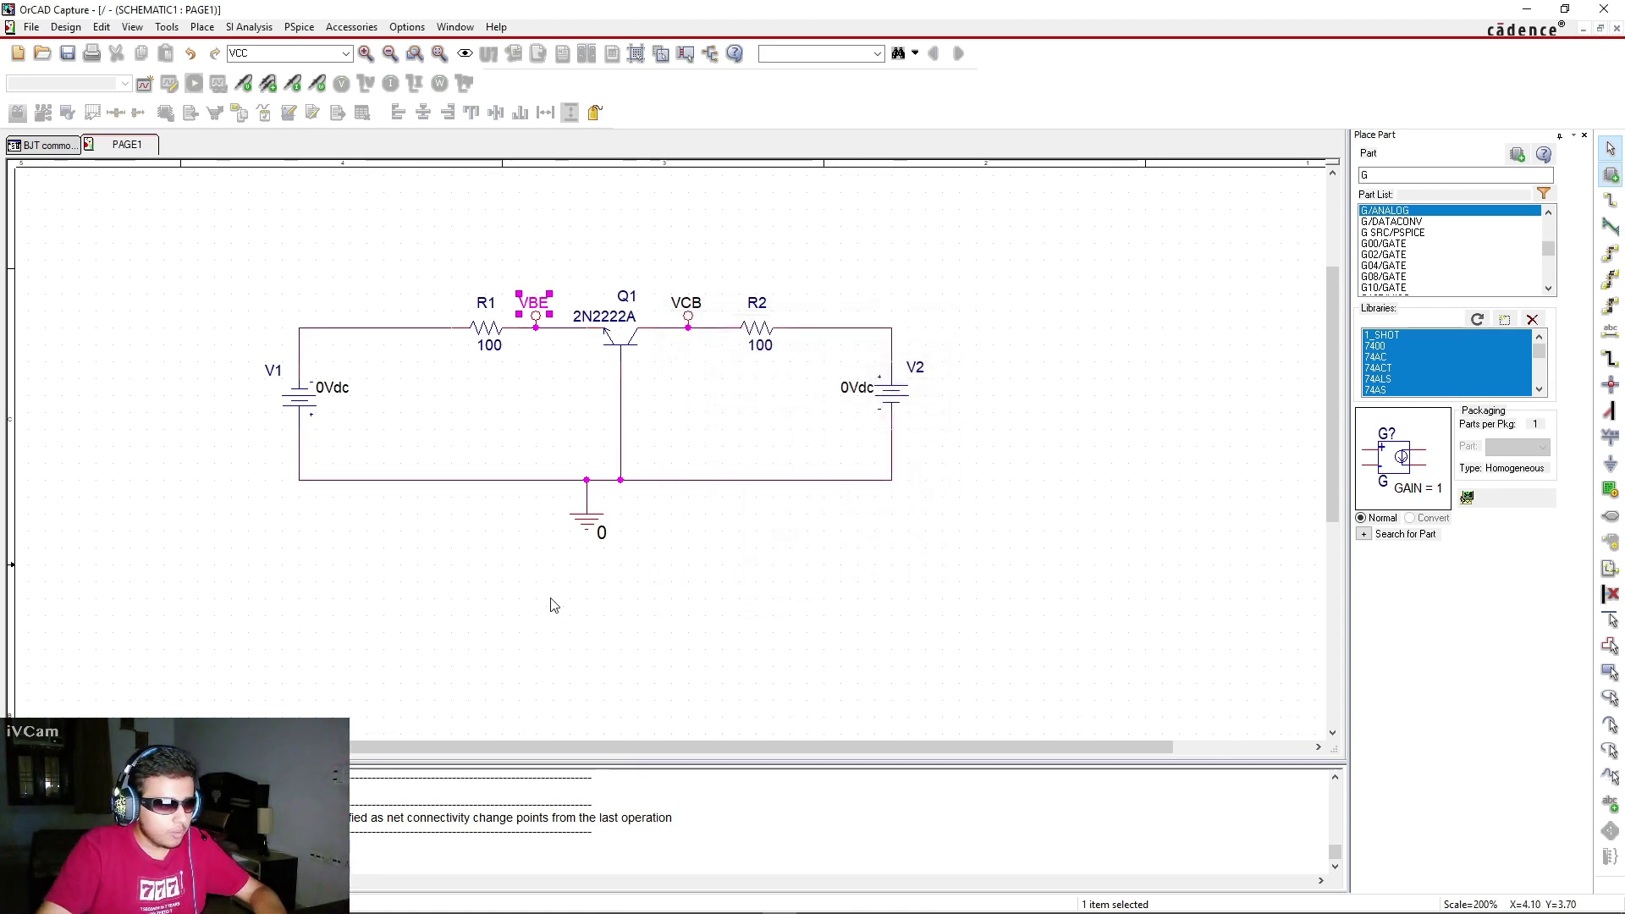
# Change the part reference of voltage source V1 to Vbe
pyautogui.click(277, 374)
pyautogui.doubleClick(277, 372)
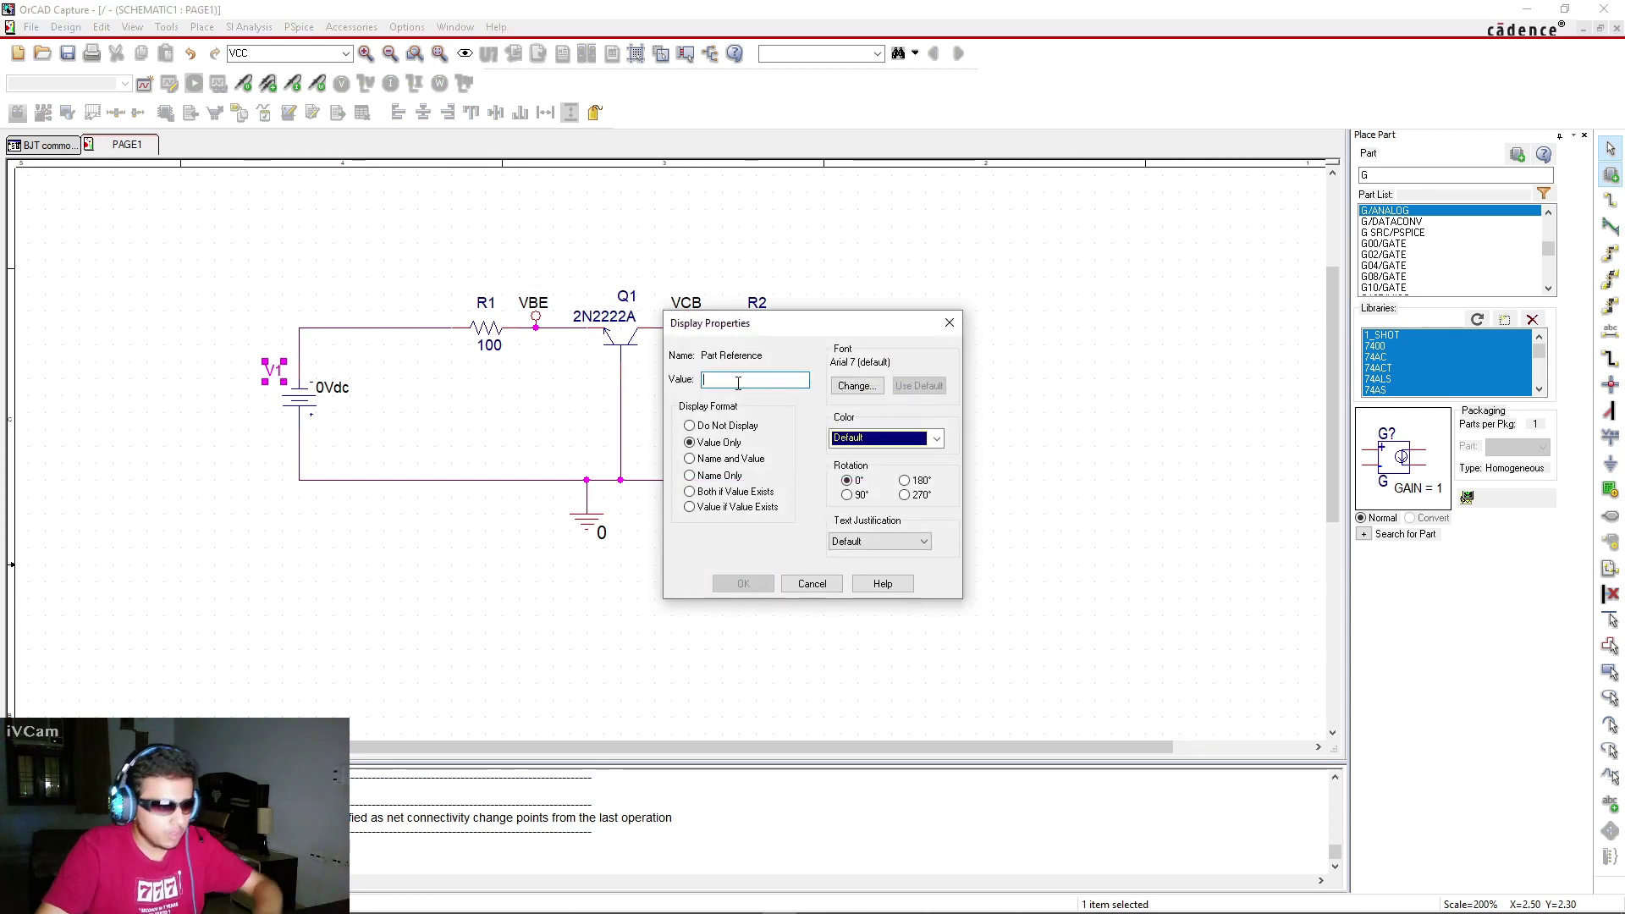
pyautogui.write('V')
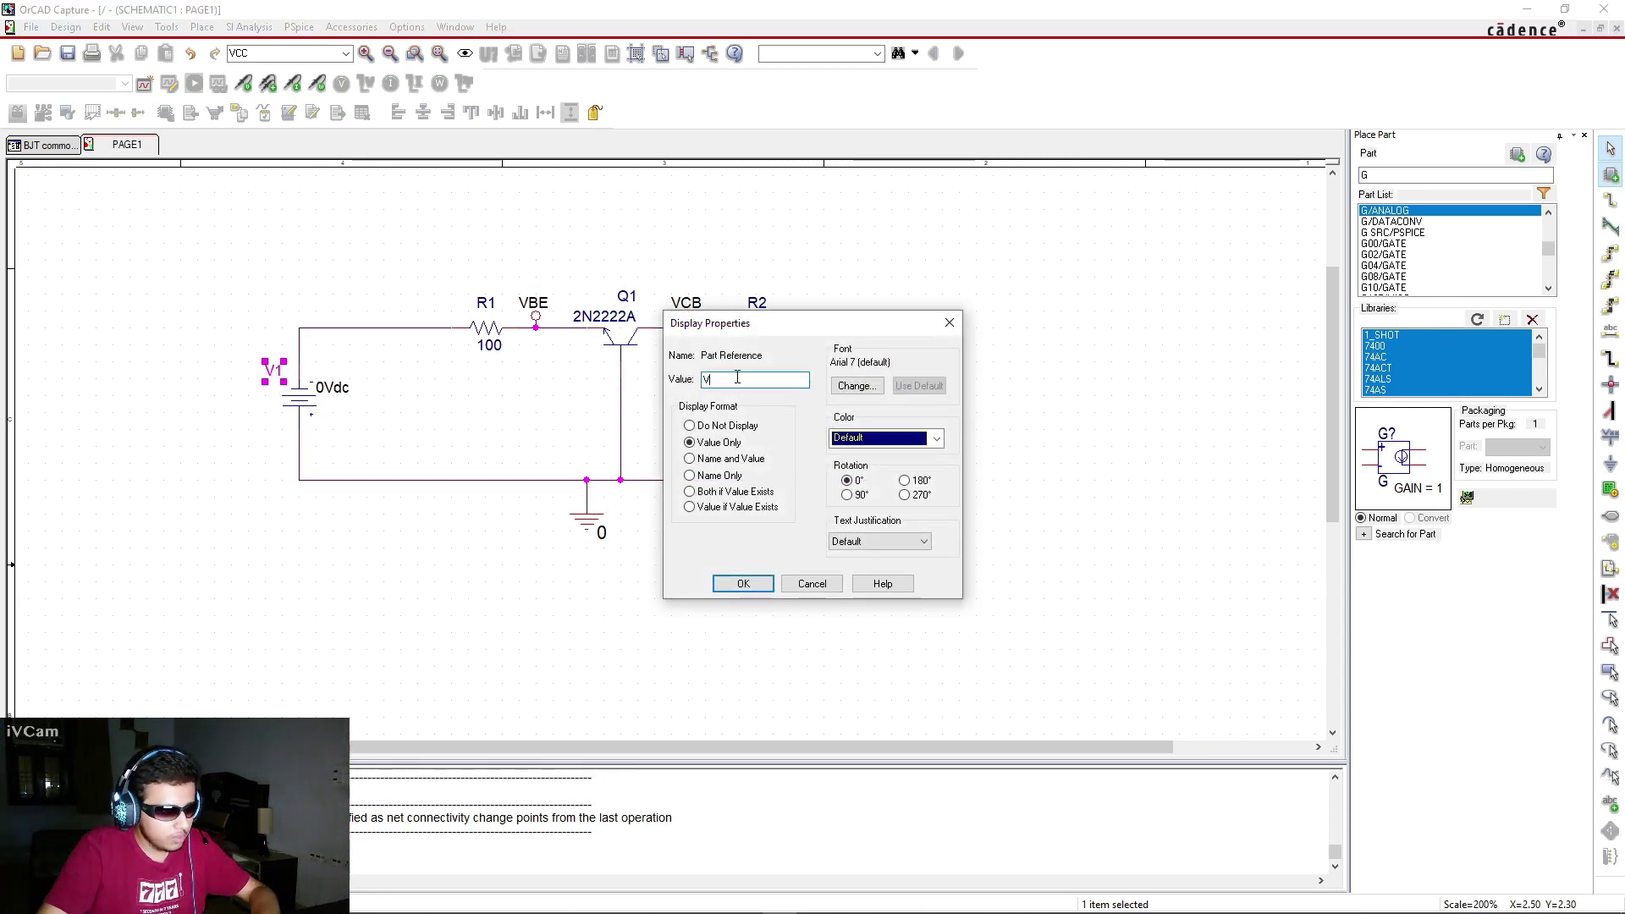
pyautogui.write('B')
pyautogui.press('BackSpace')
pyautogui.write('be')
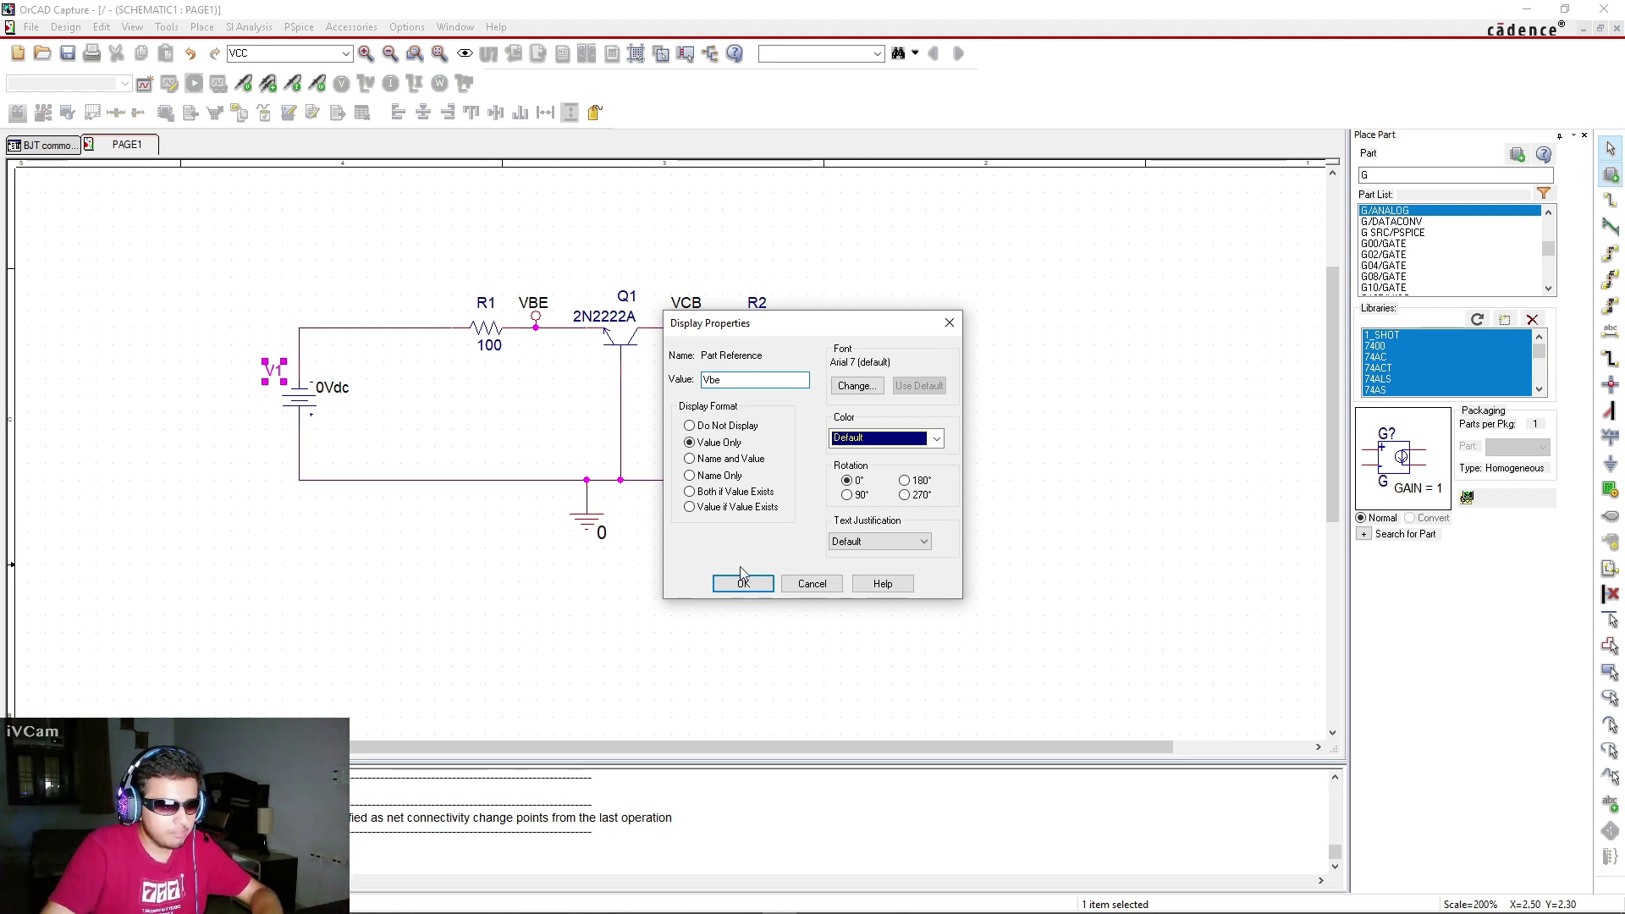
pyautogui.click(743, 584)
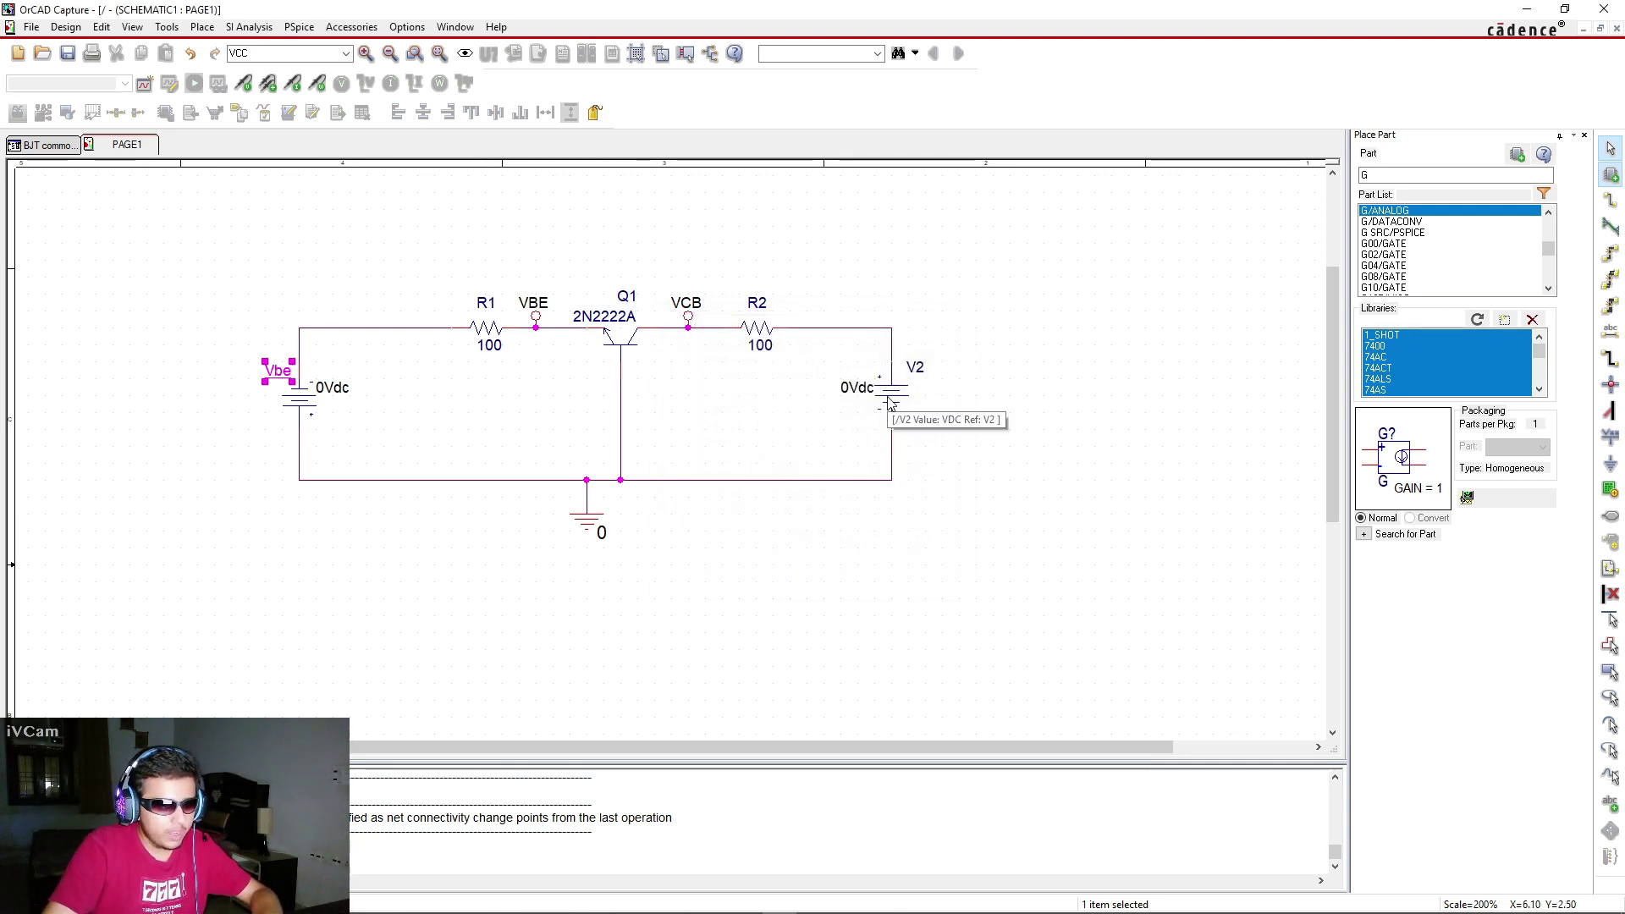
# Set the DC value of voltage source V2 to Vcb
pyautogui.doubleClick(849, 392)
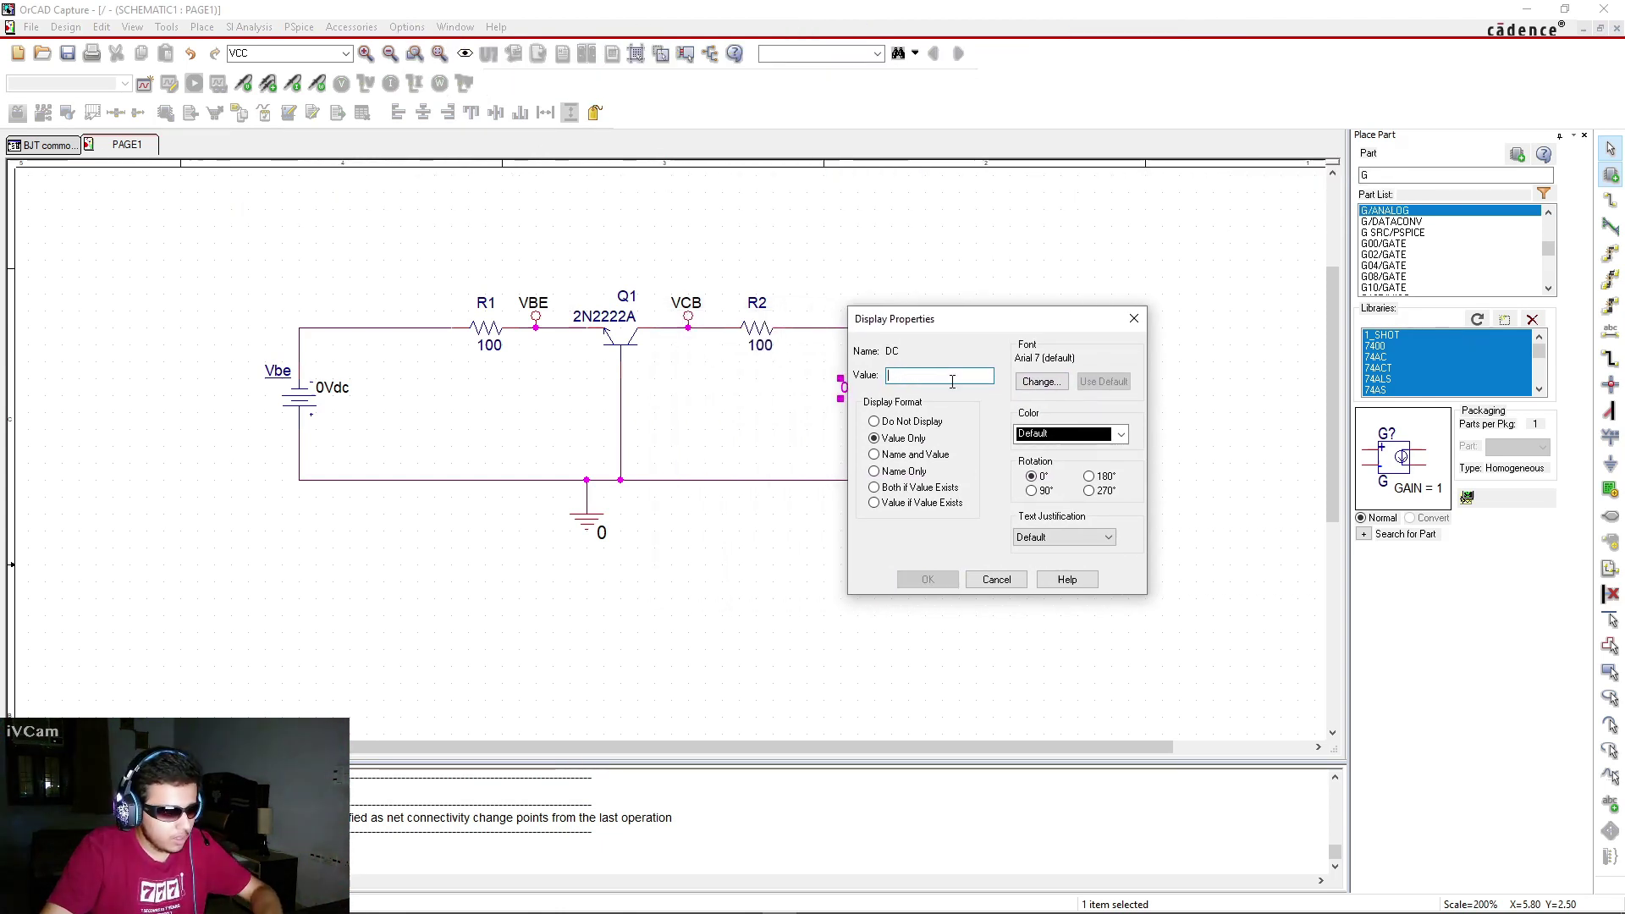
pyautogui.write('V')
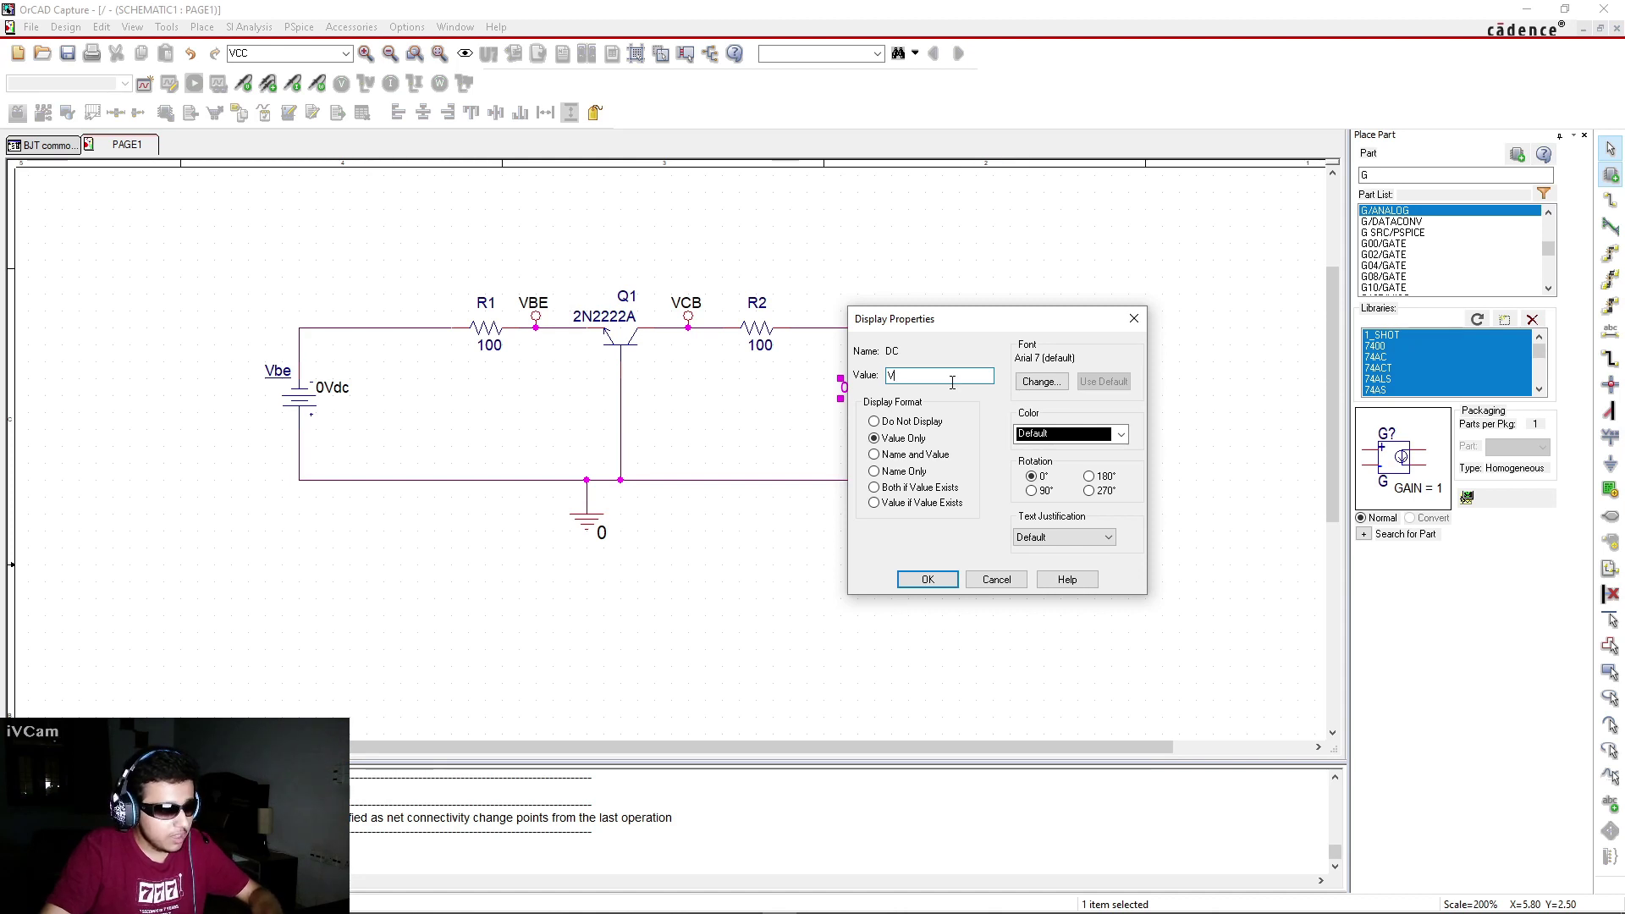
pyautogui.write('cb')
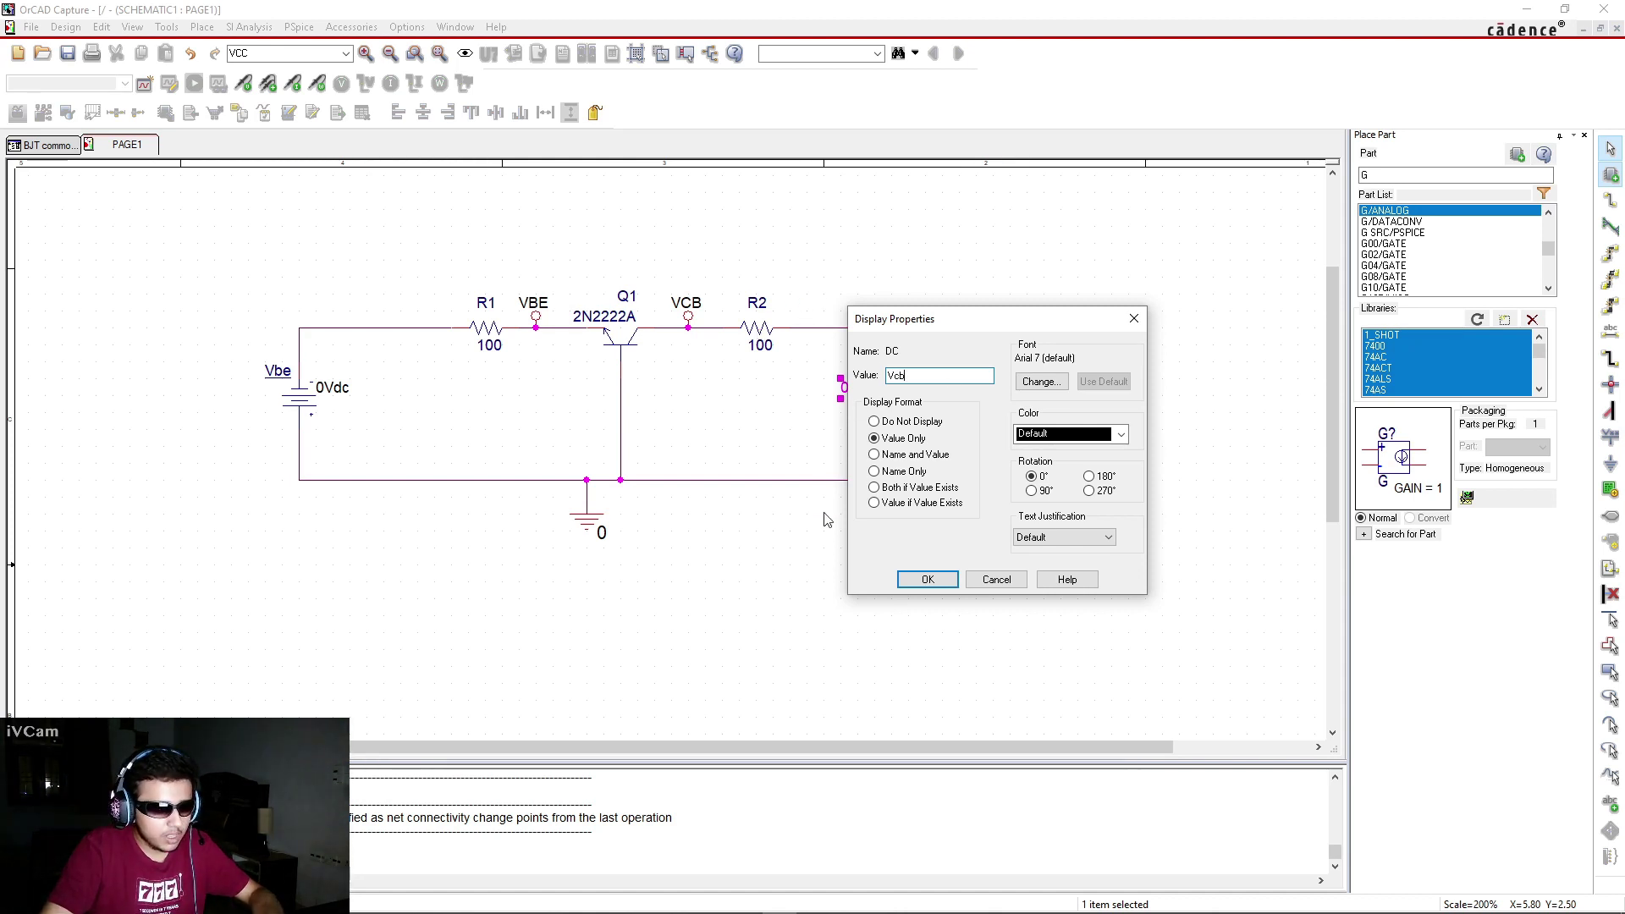
pyautogui.click(927, 579)
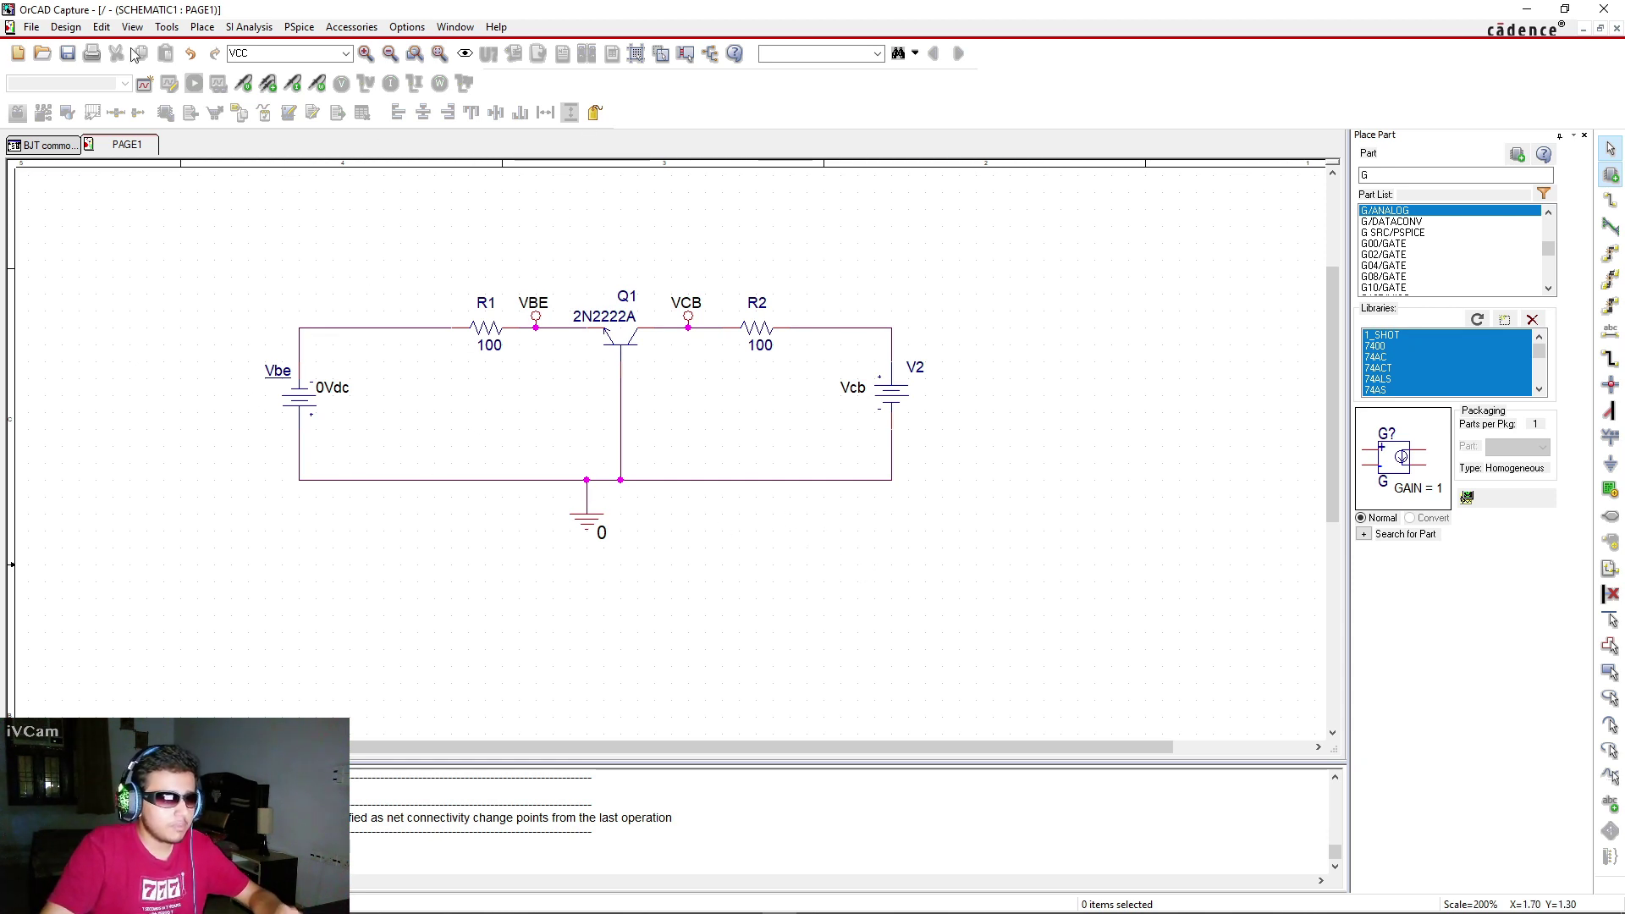
# Create a new PSpice simulation profile named BJT CB 2, inheriting from none
pyautogui.click(298, 27)
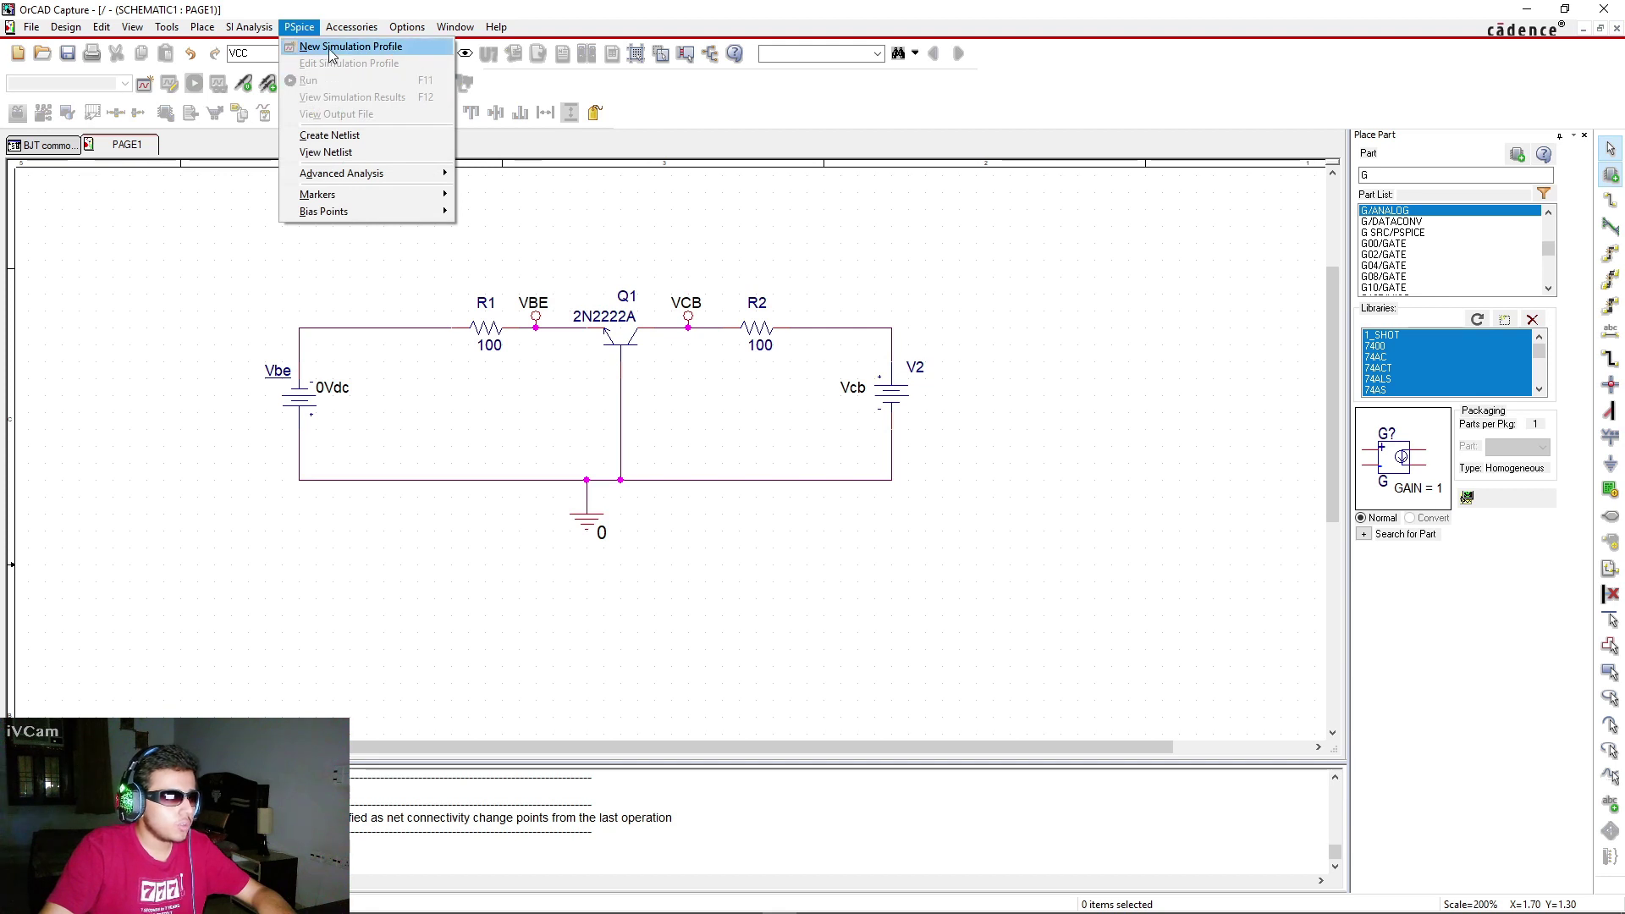
pyautogui.click(349, 46)
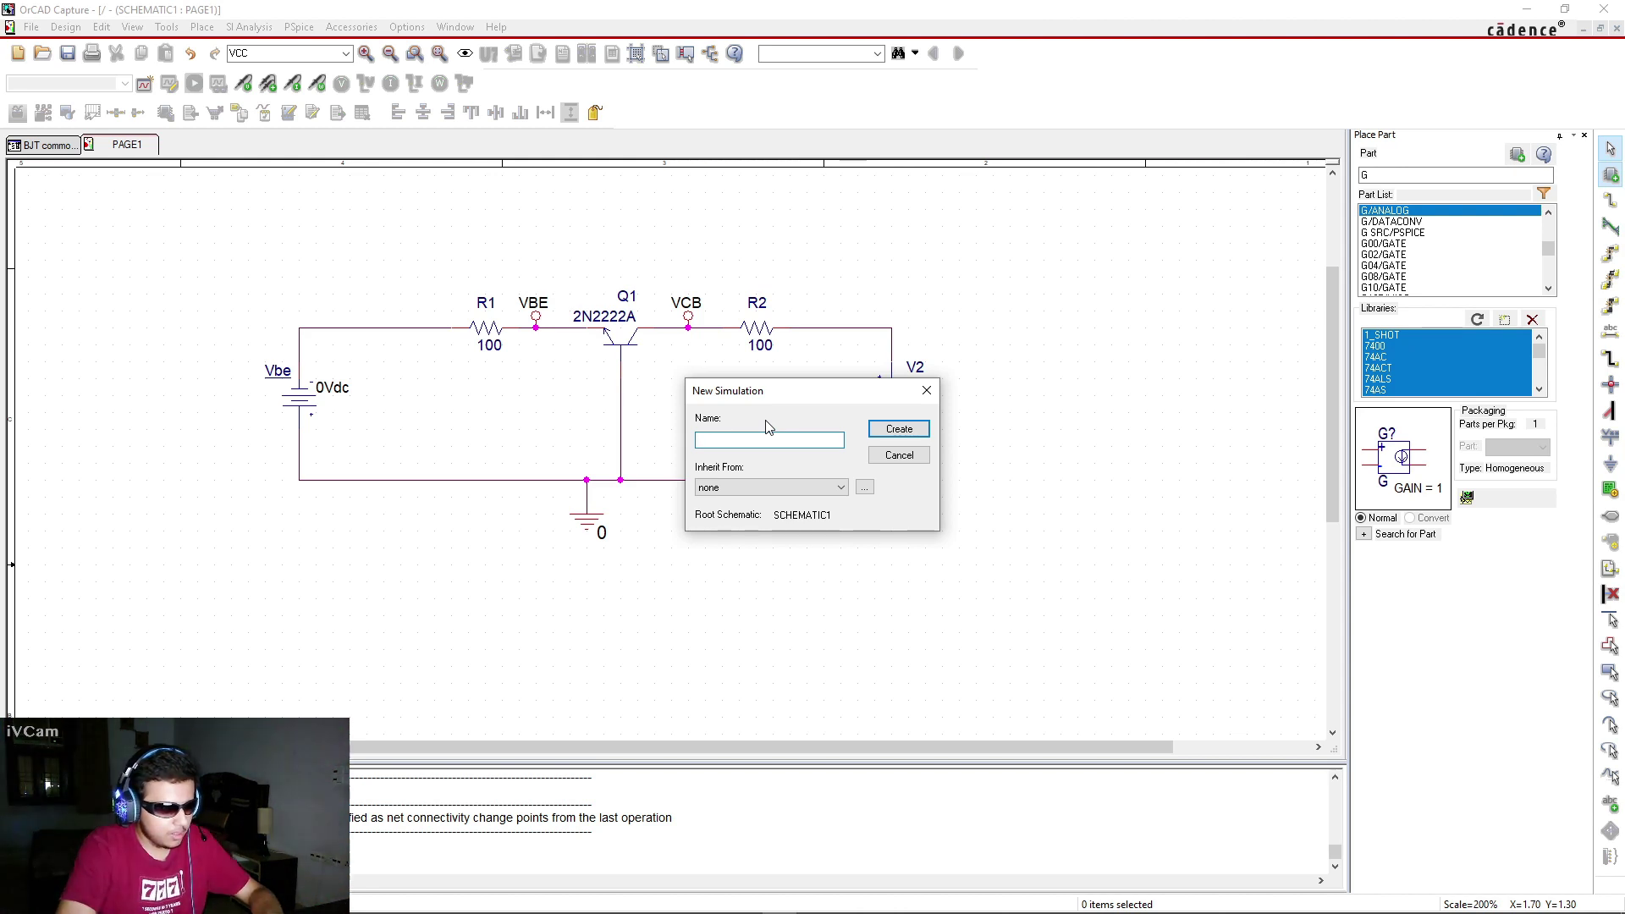
pyautogui.write('BJT ')
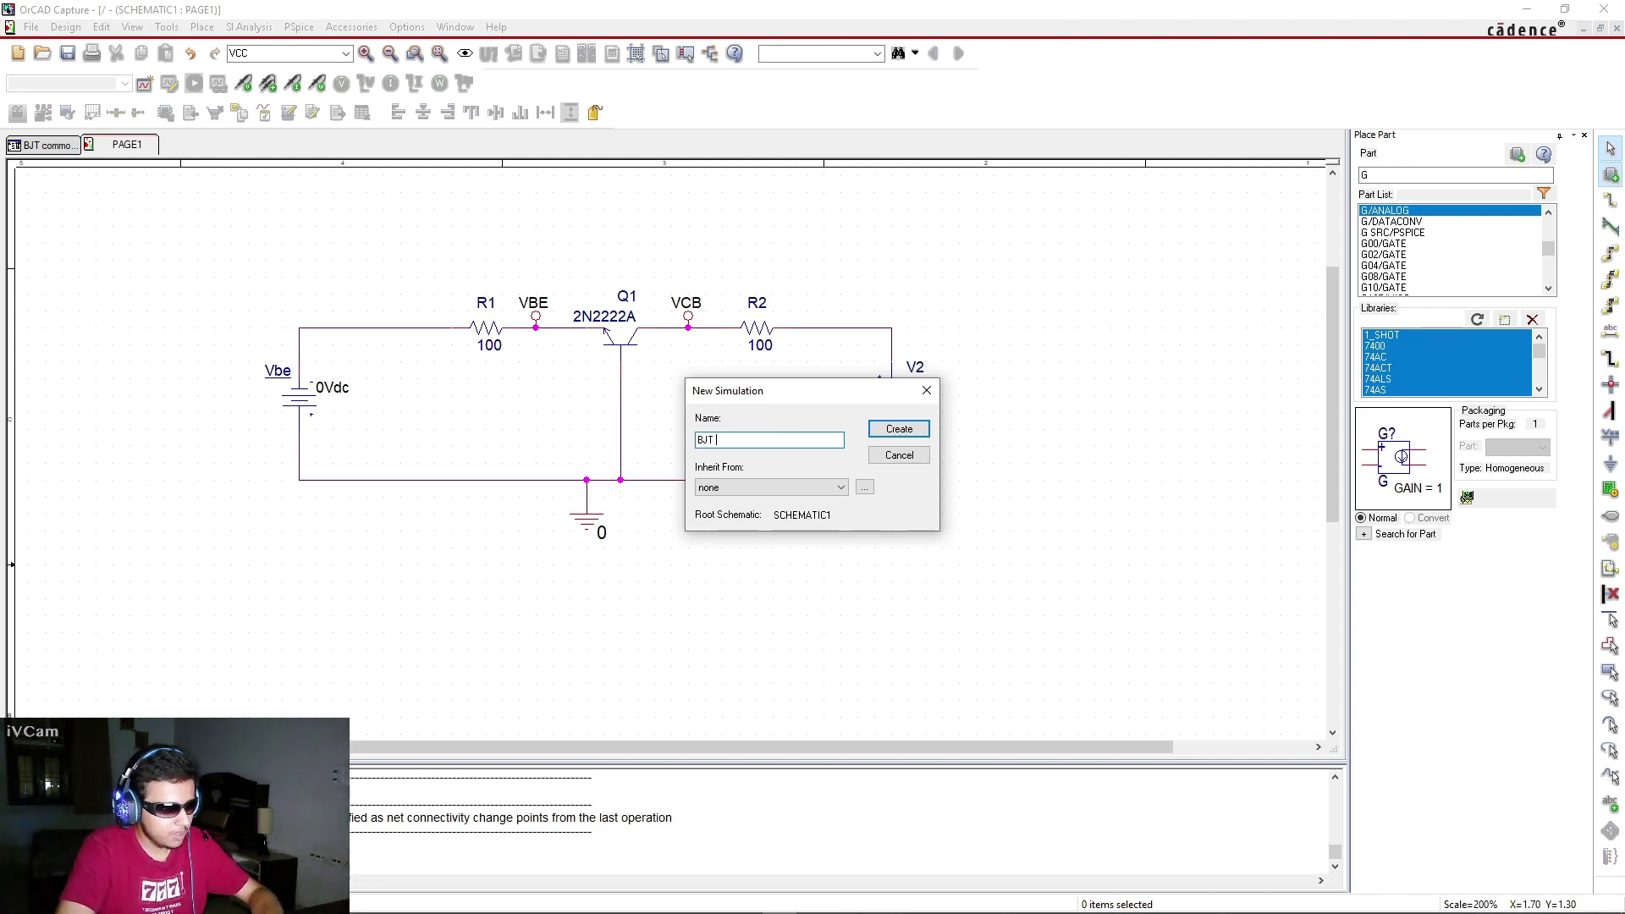
pyautogui.write('CB 2')
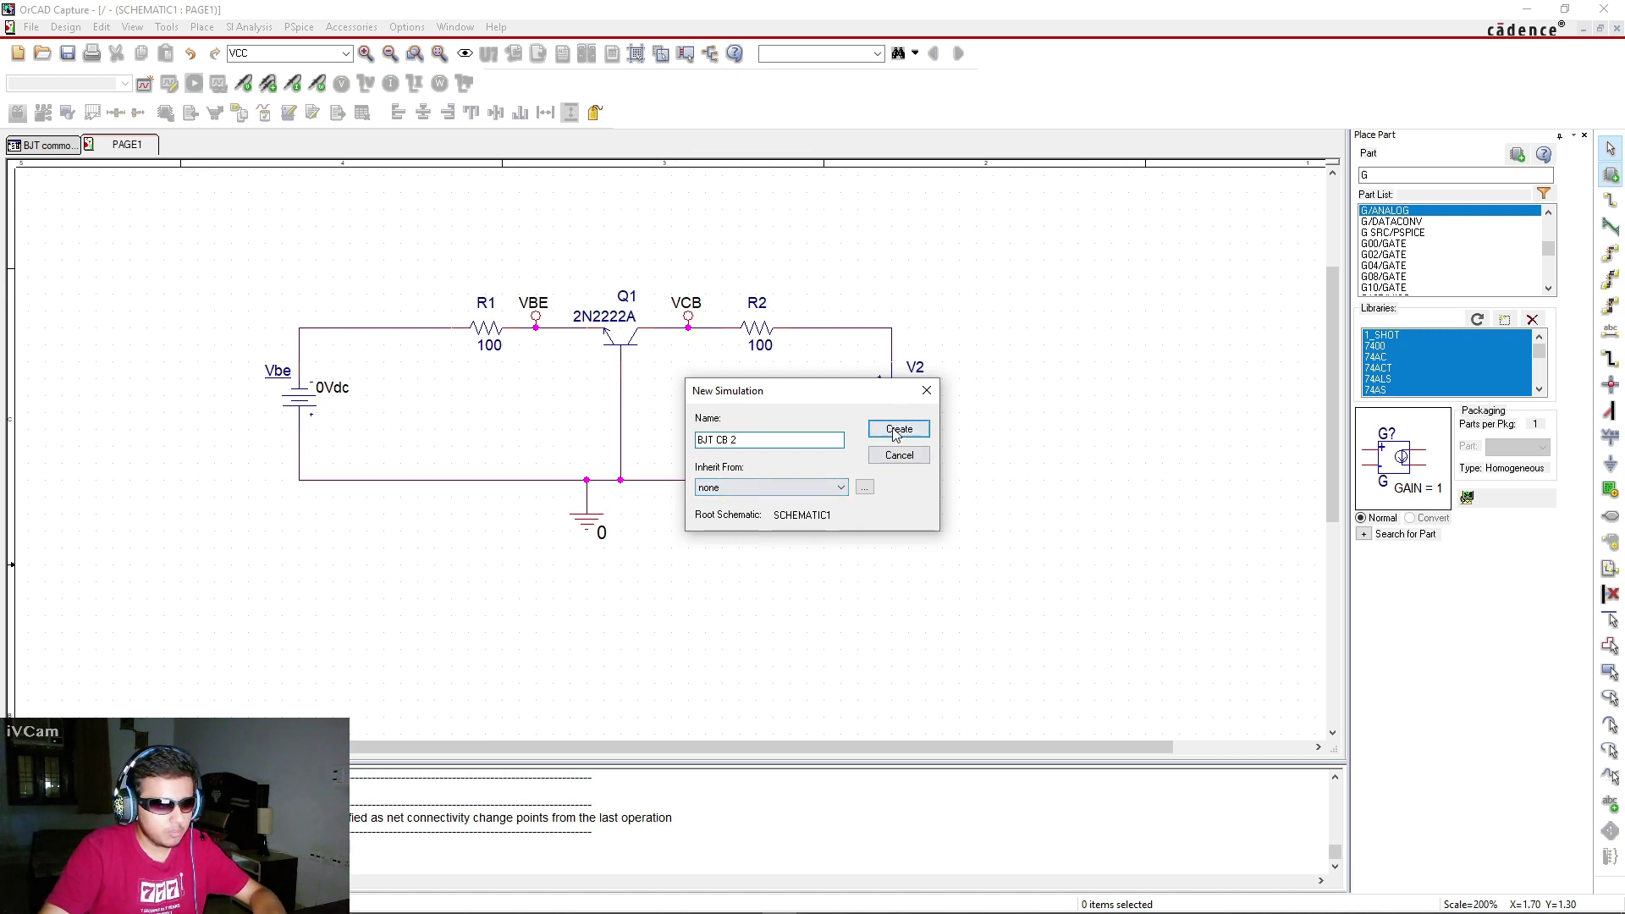
pyautogui.click(898, 430)
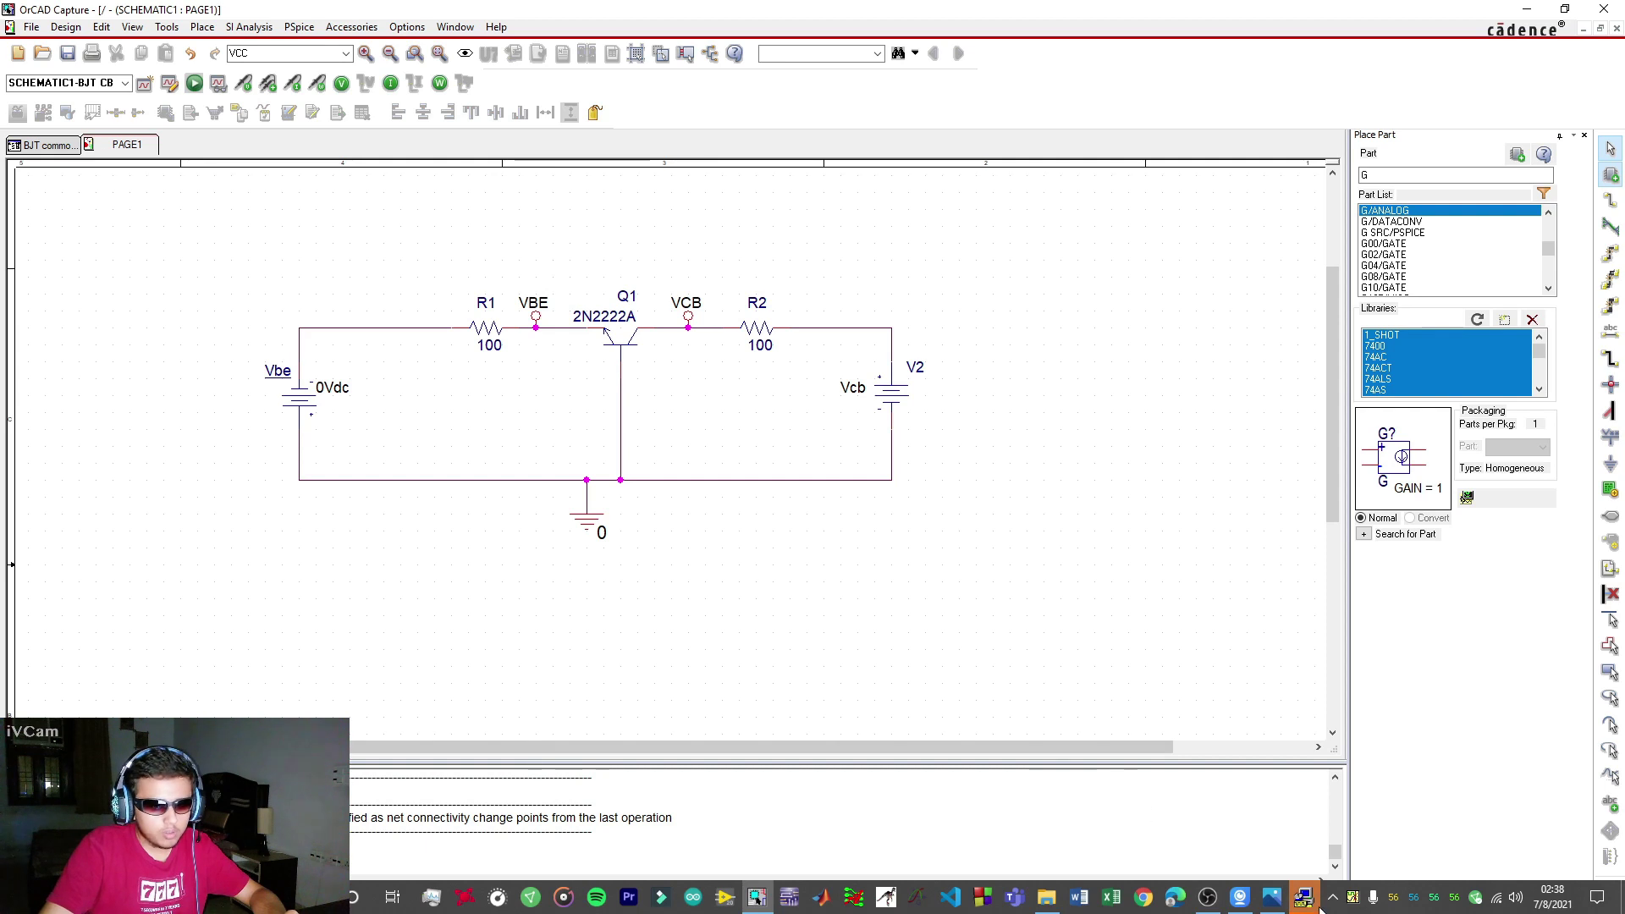
# Set the profile's analysis type to DC Sweep and enable the Secondary Sweep option alongside the primary sweep
pyautogui.moveTo(881, 299); pyautogui.dragTo(1225, 286)
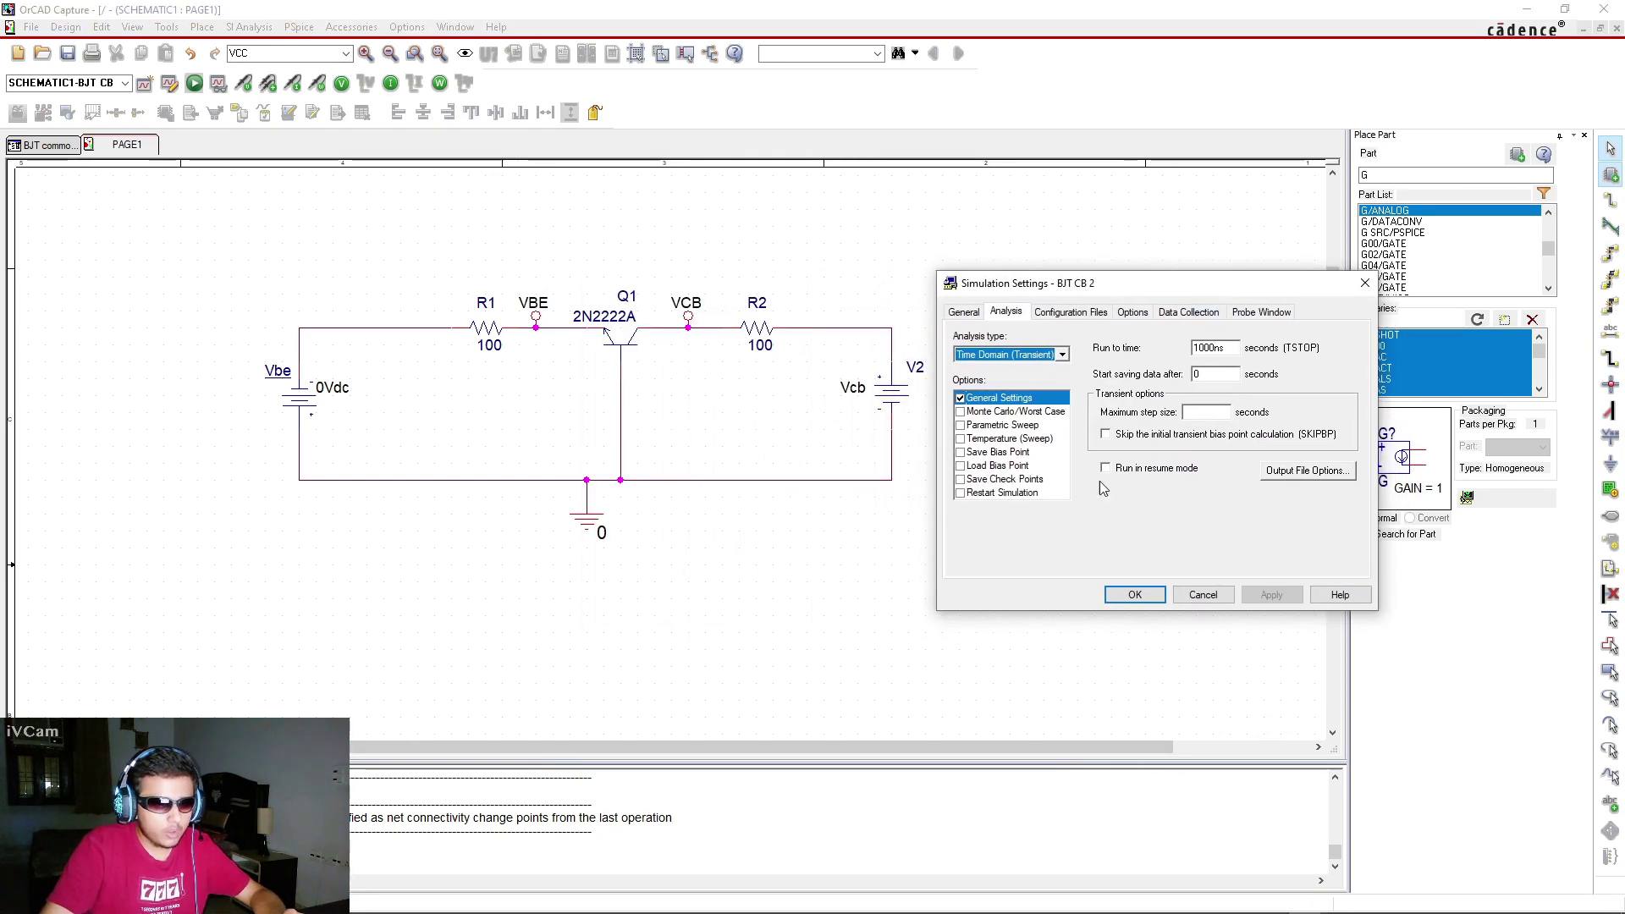
pyautogui.click(1009, 355)
pyautogui.click(997, 382)
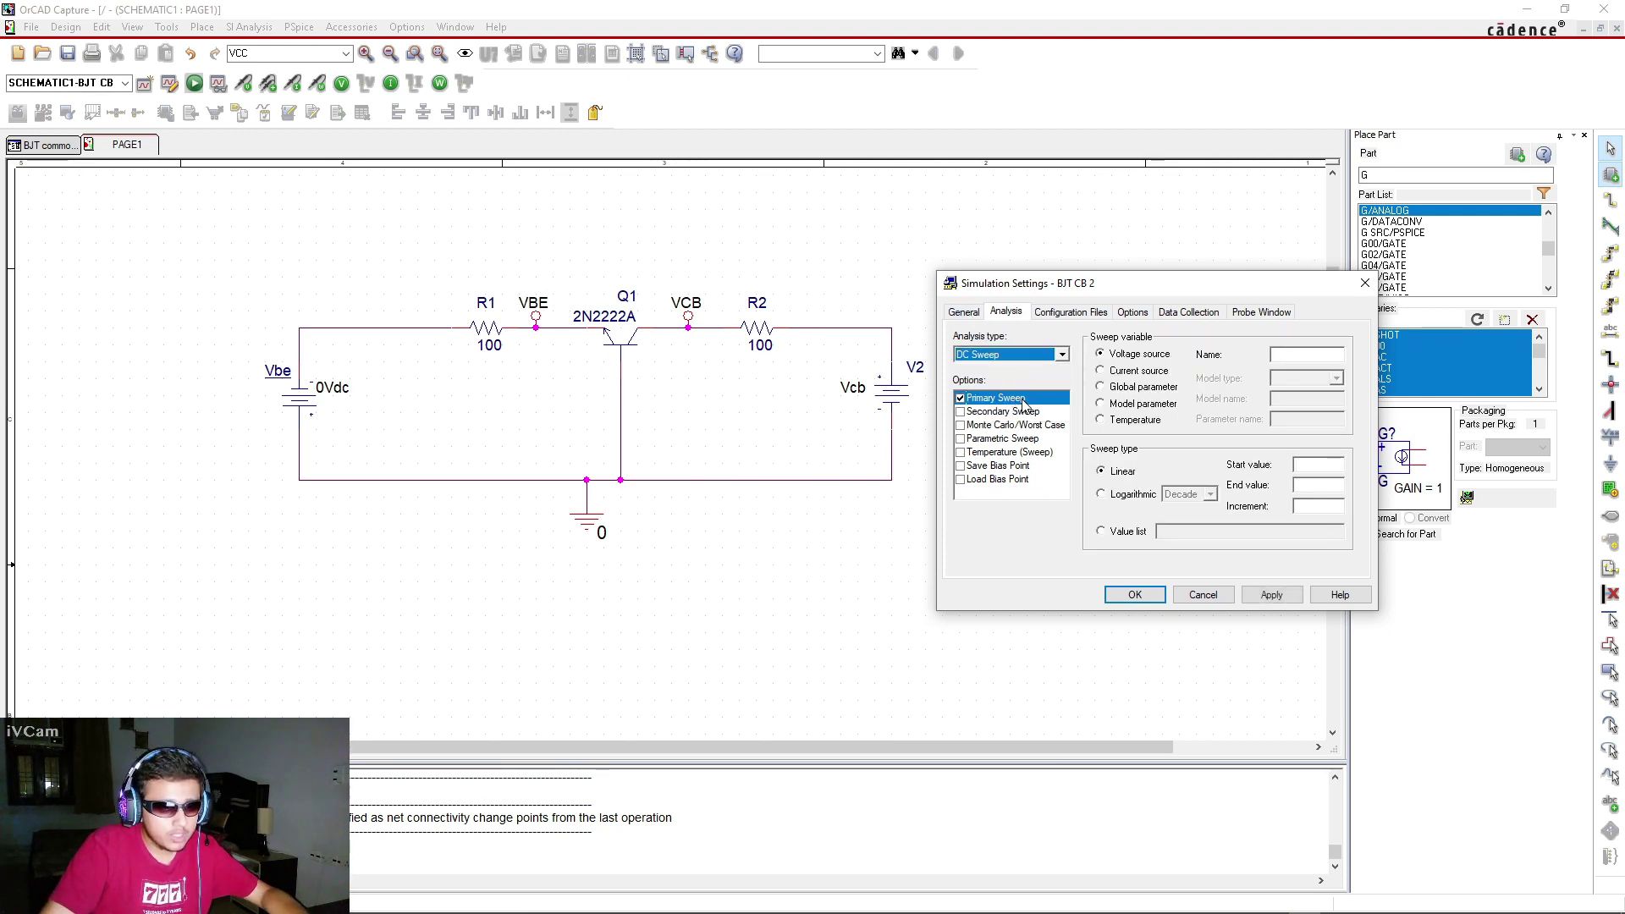
pyautogui.click(961, 412)
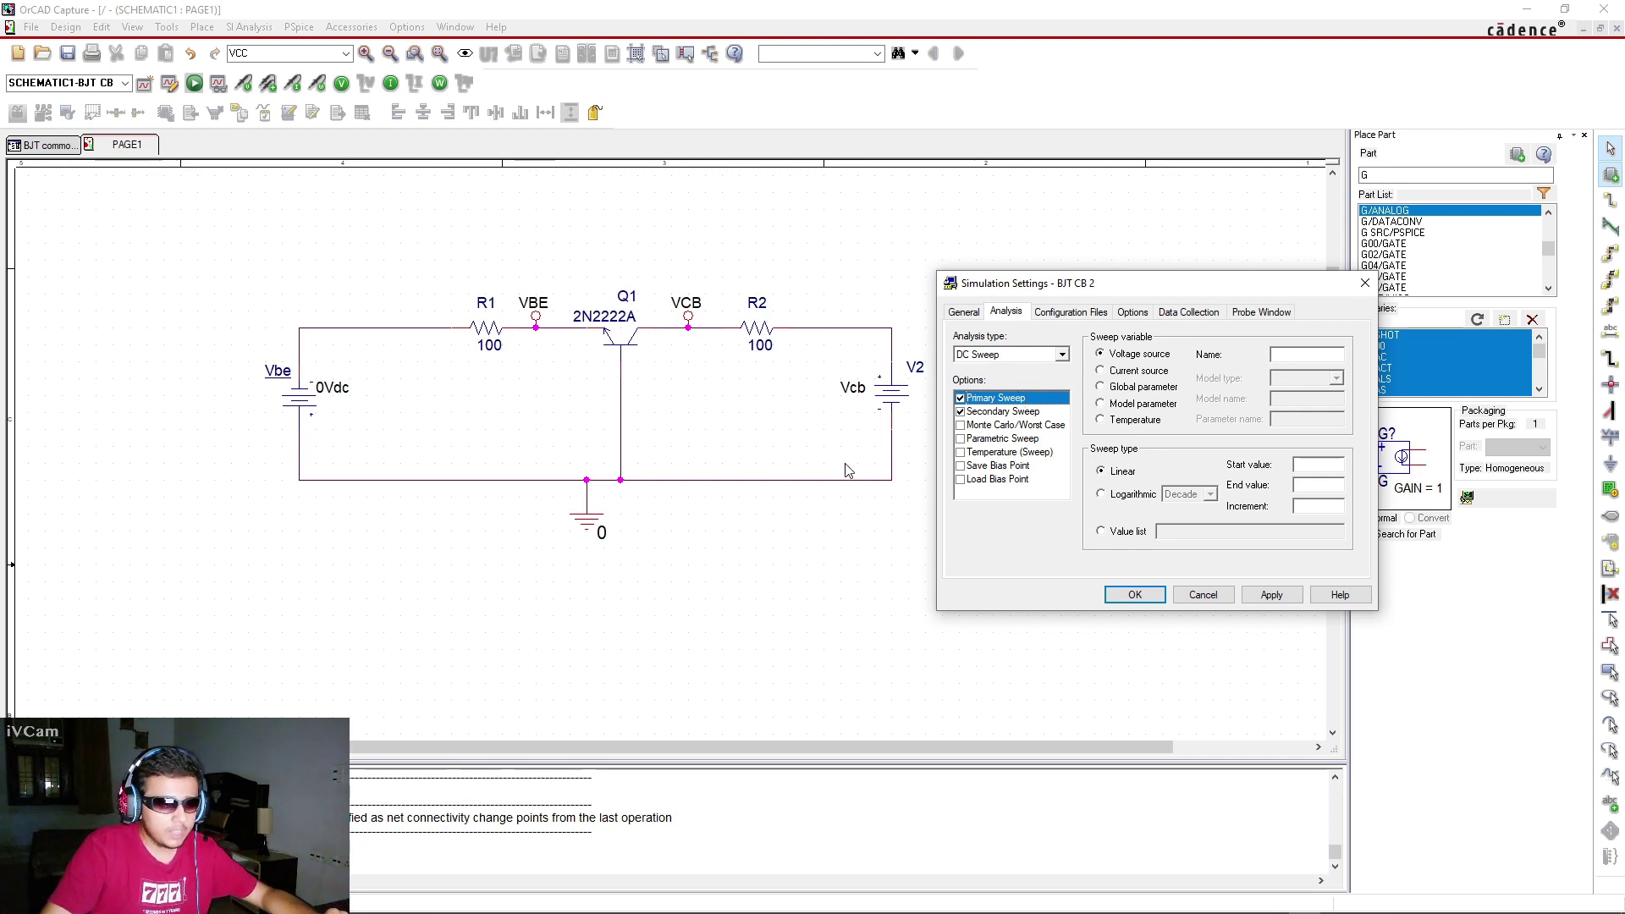
pyautogui.moveTo(1150, 291); pyautogui.dragTo(1188, 286)
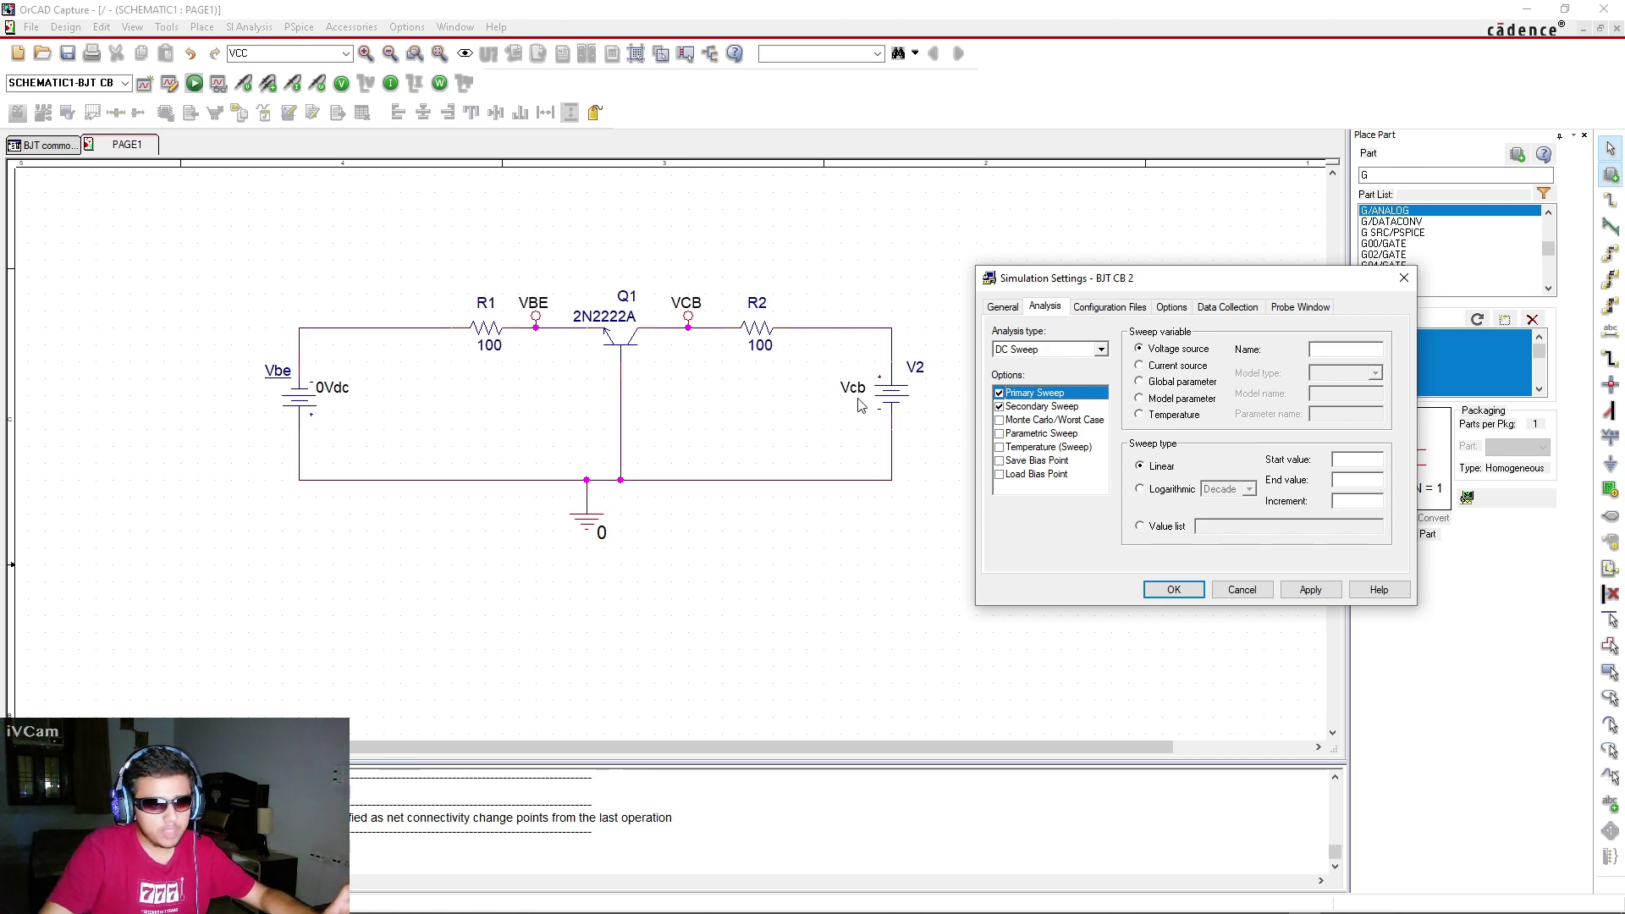
# Configure the primary sweep for voltage source Vbe with start value 0, end value 5 and increment 0.001
pyautogui.click(1344, 348)
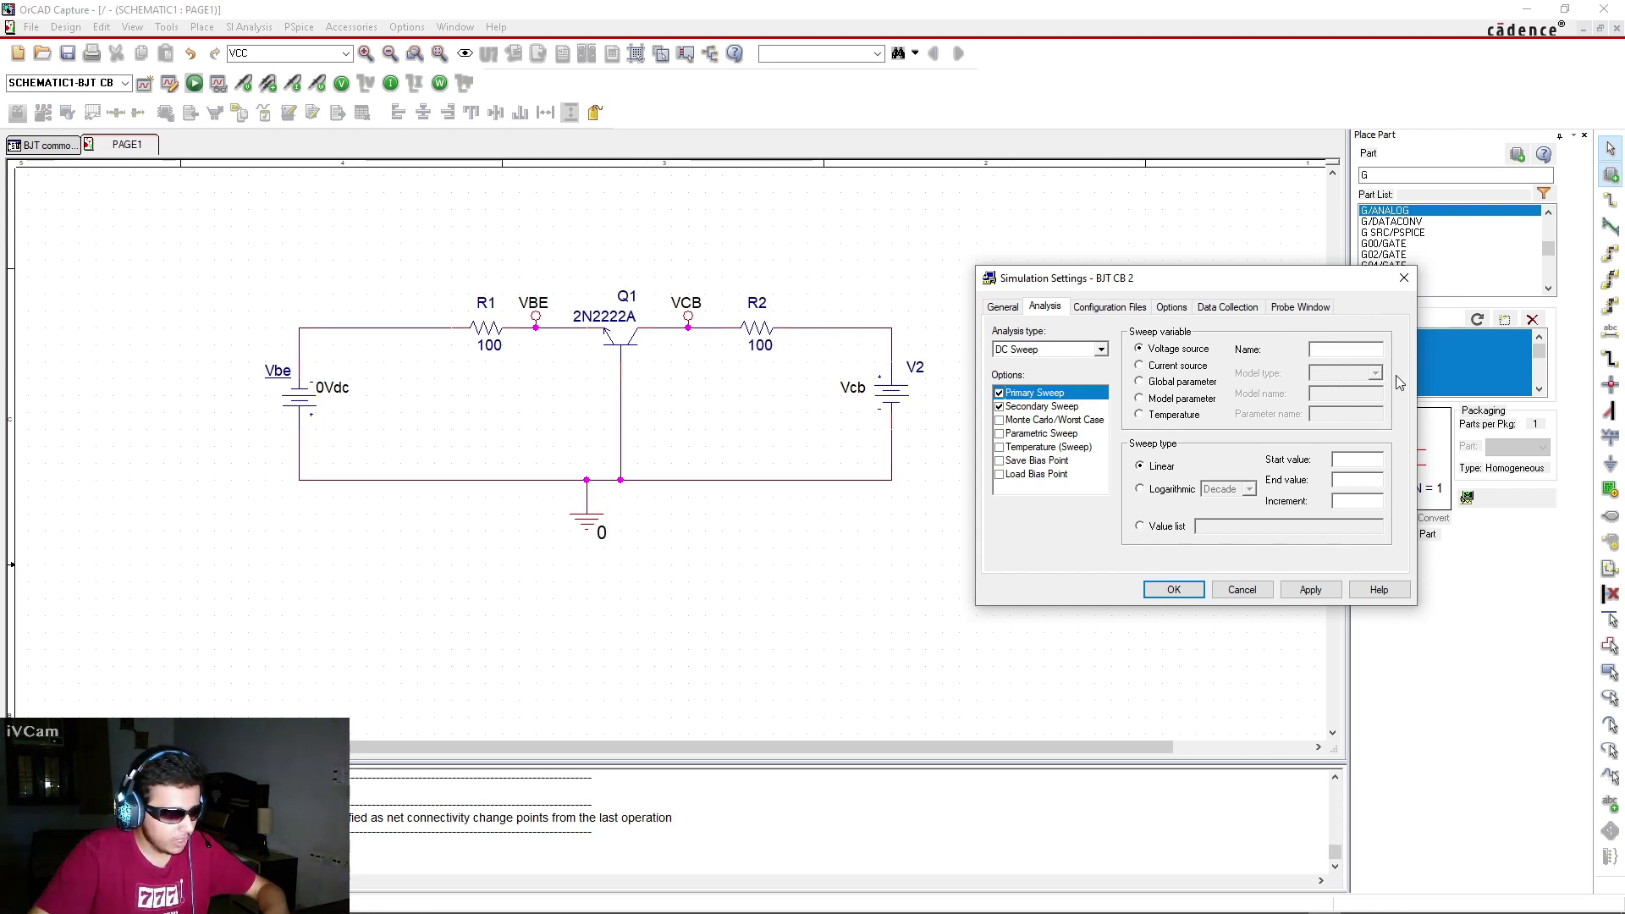
pyautogui.write('Vbe')
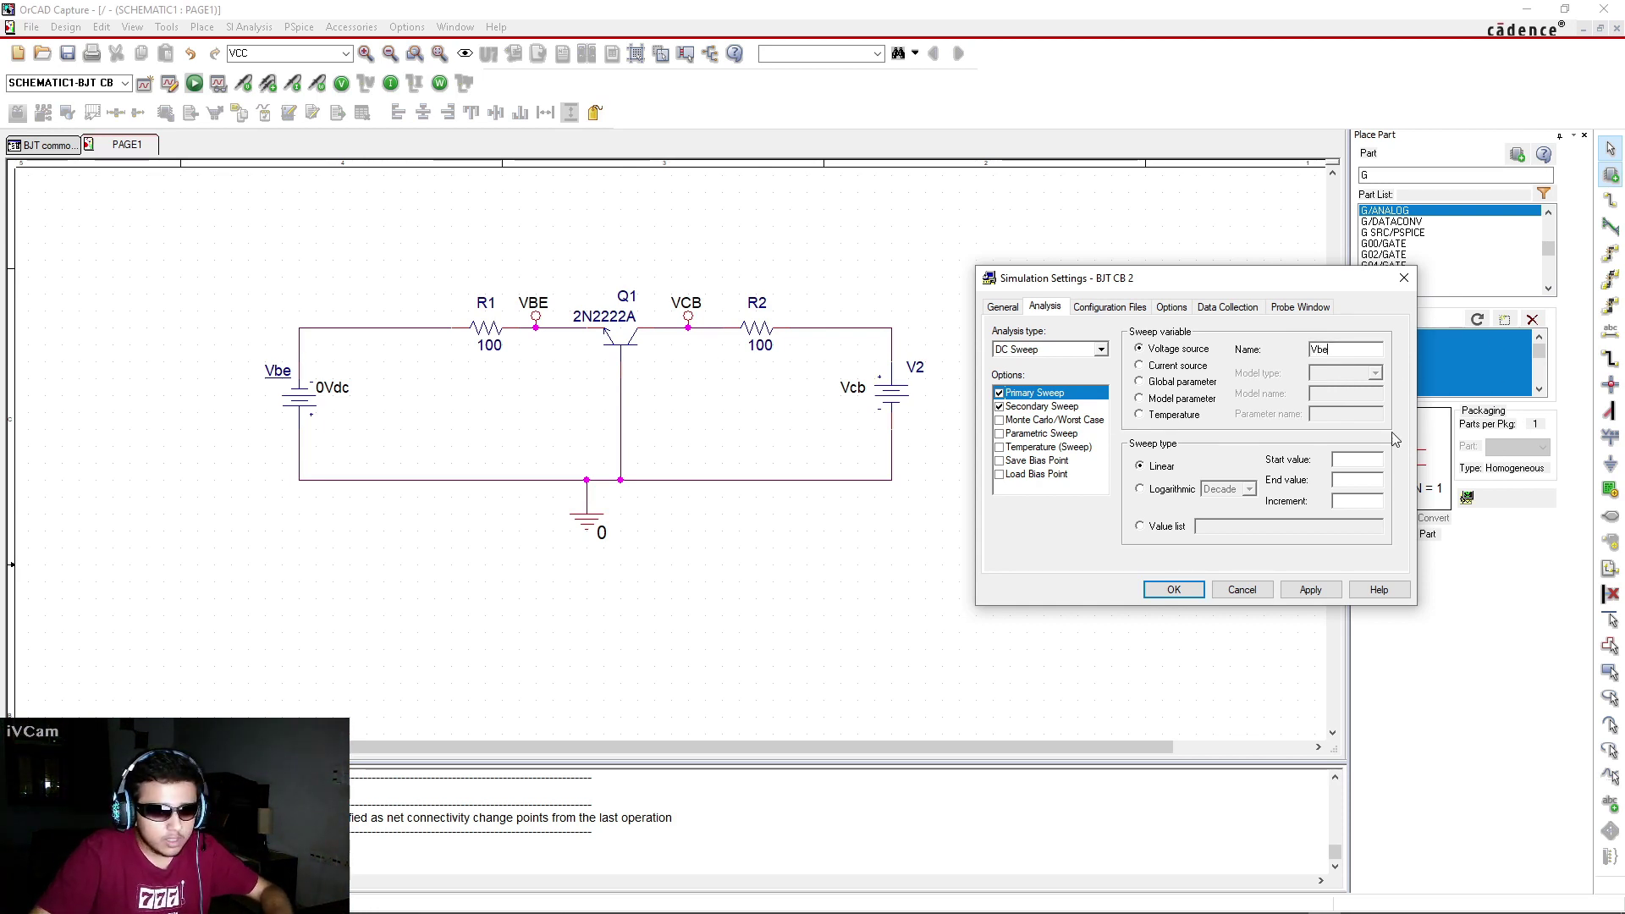
pyautogui.click(1352, 461)
pyautogui.write('0')
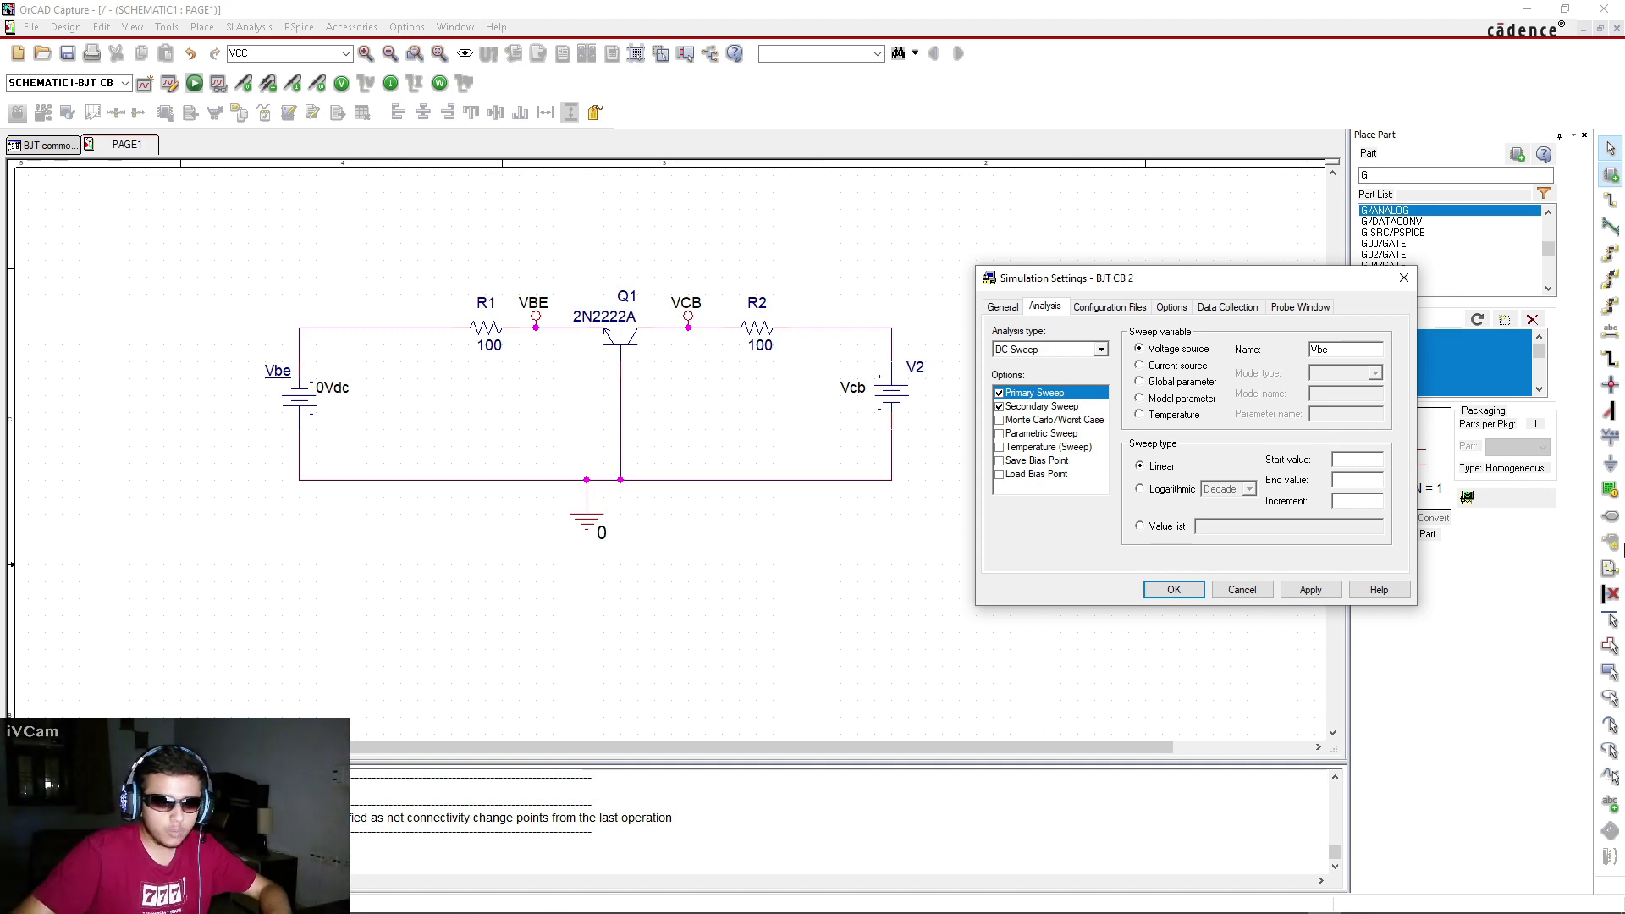
pyautogui.click(1358, 480)
pyautogui.write('5')
pyautogui.click(1359, 501)
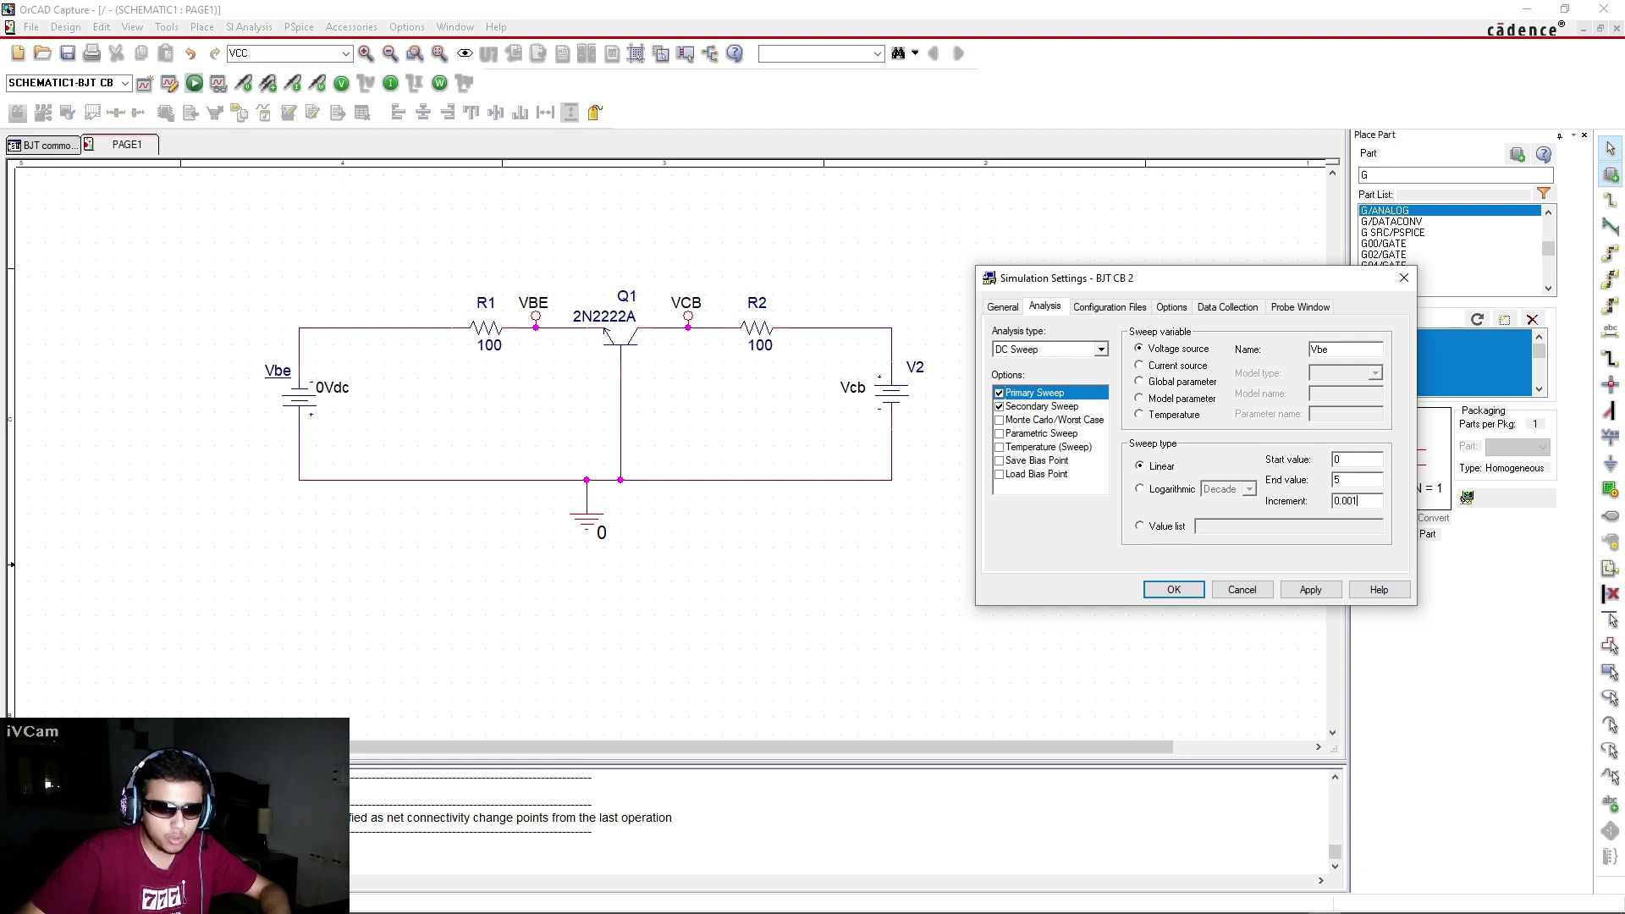
# Set the DC value of voltage source V2 on the collector side to 0Vdc
pyautogui.click(1072, 409)
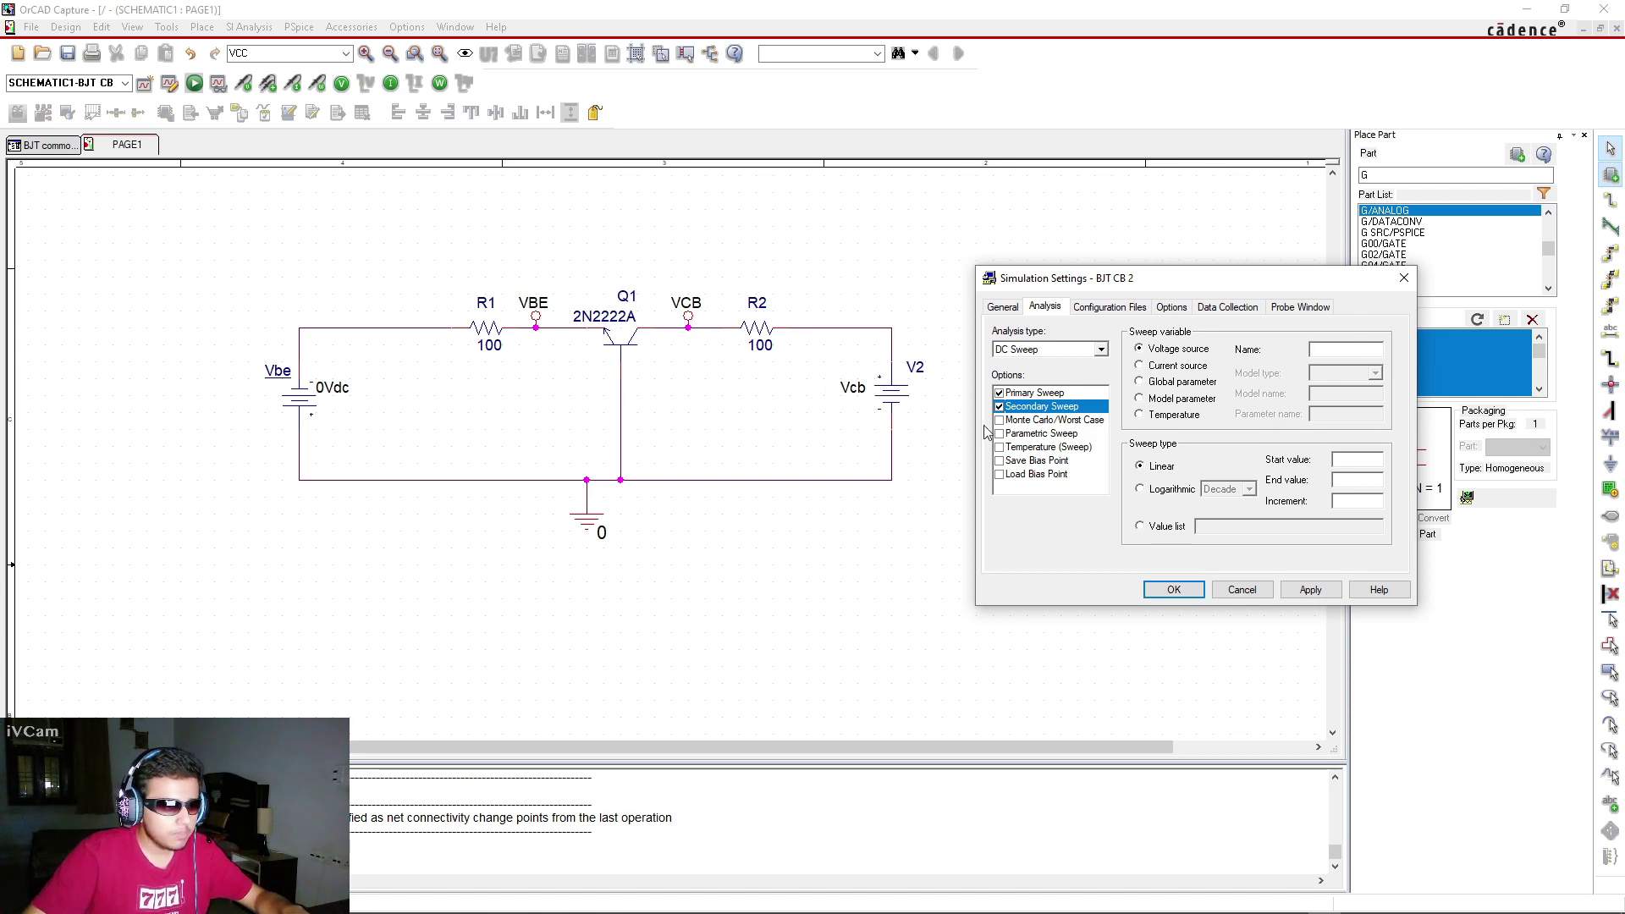
pyautogui.press('Escape')
pyautogui.doubleClick(860, 387)
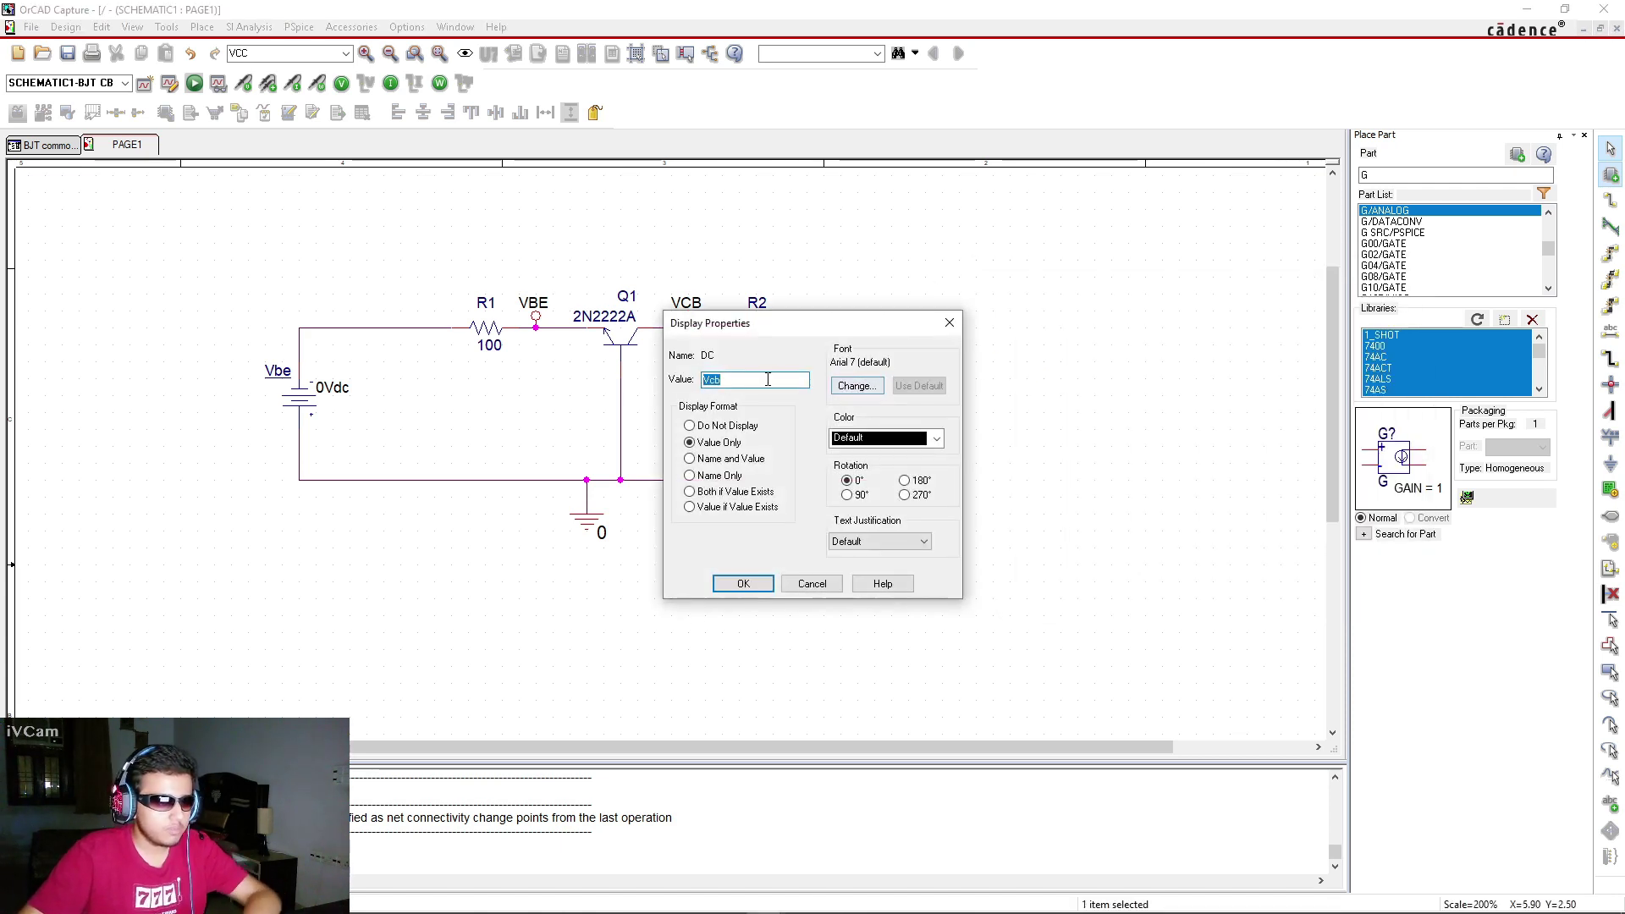
pyautogui.press('BackSpace')
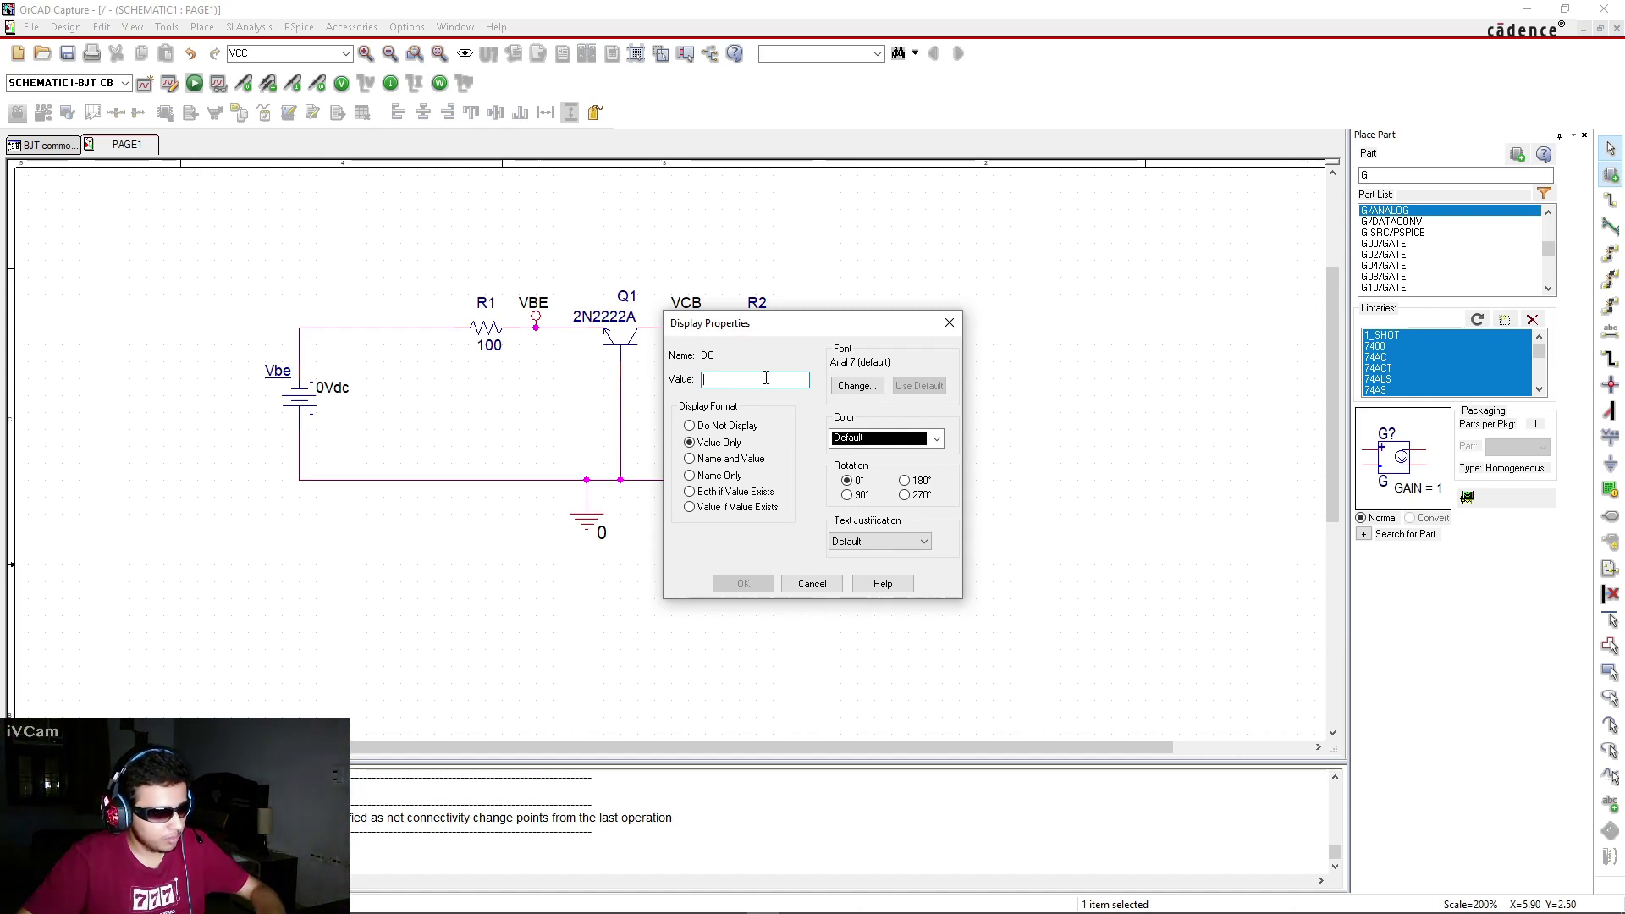
pyautogui.write('0')
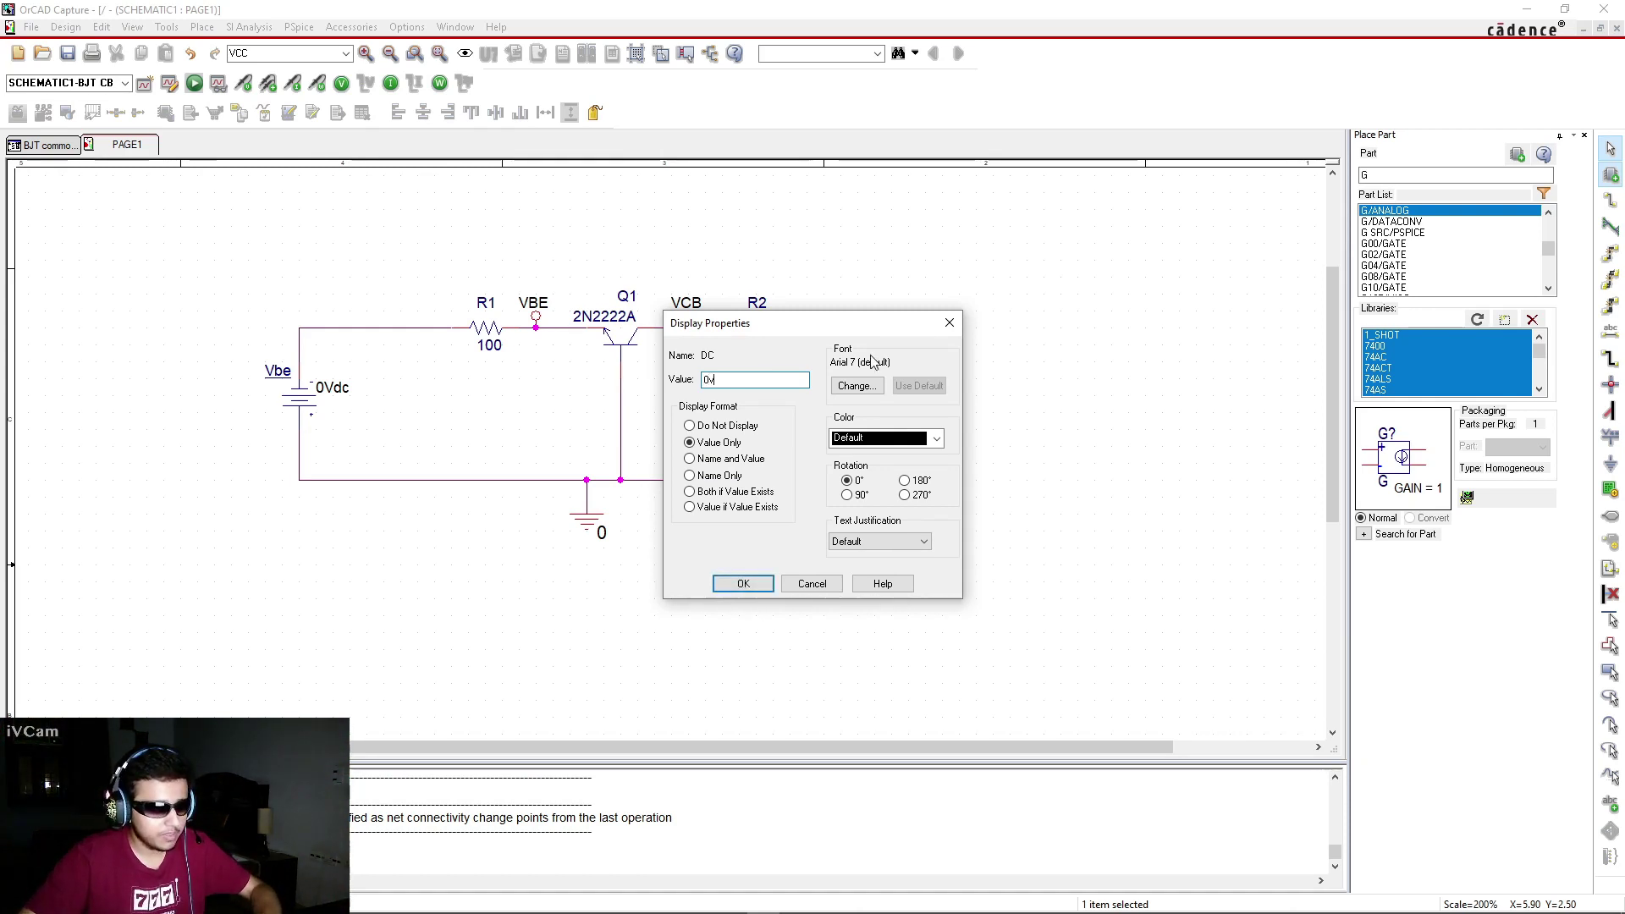
pyautogui.write('vdc')
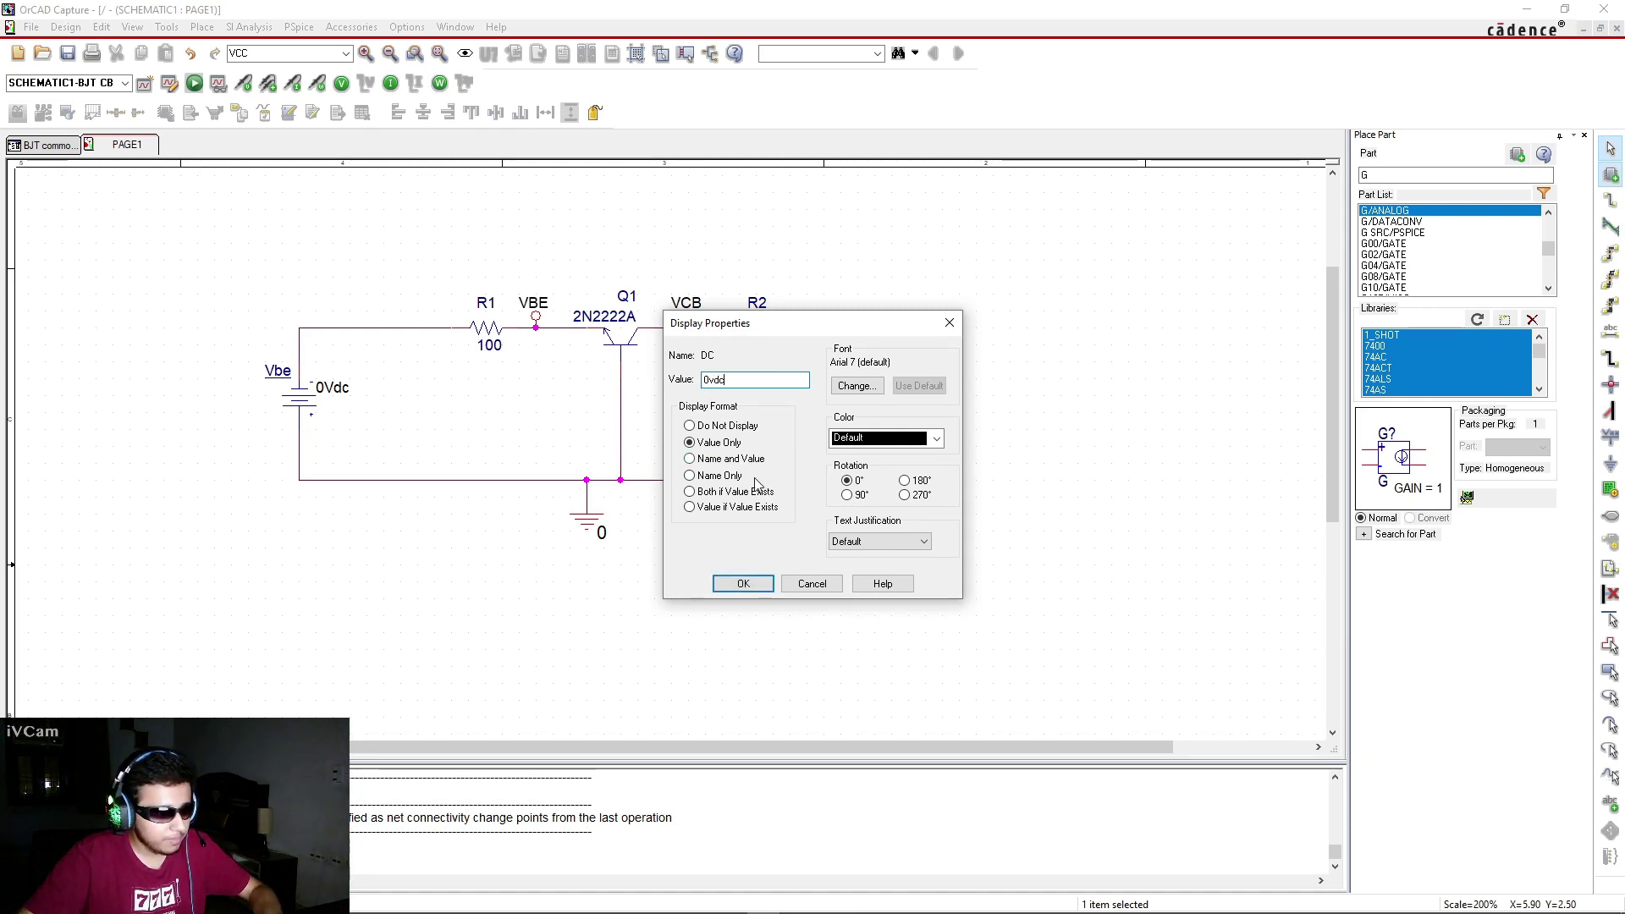
pyautogui.press('Left')
pyautogui.press('Left')
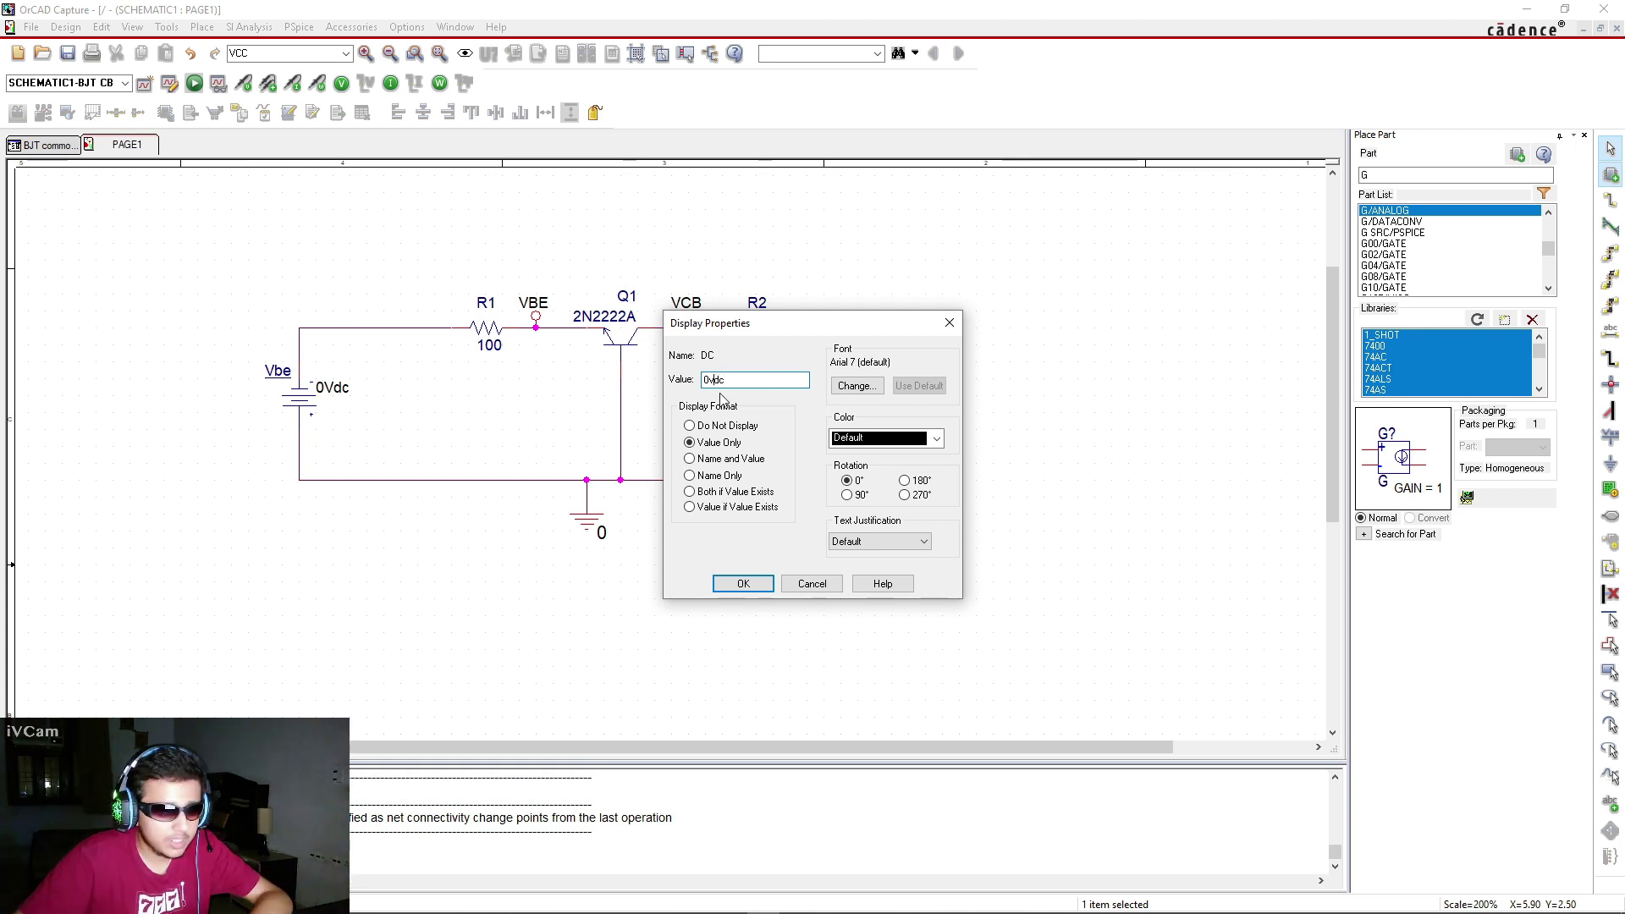
pyautogui.press('BackSpace')
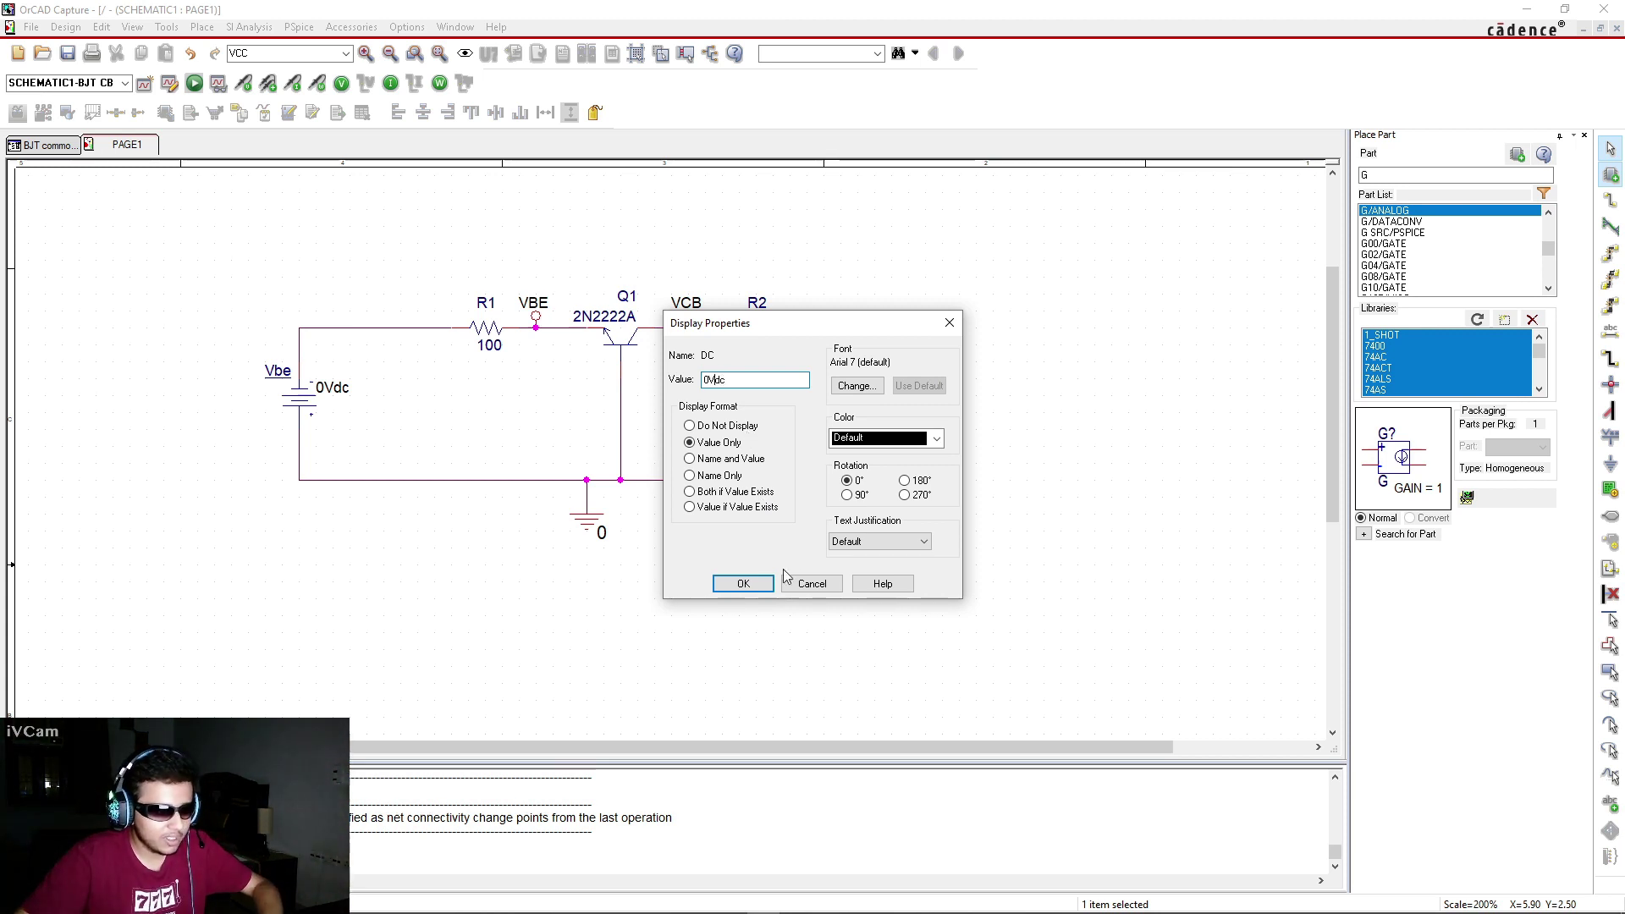
pyautogui.click(743, 583)
# Change the part reference of voltage source V2 to Vcb
pyautogui.doubleClick(922, 374)
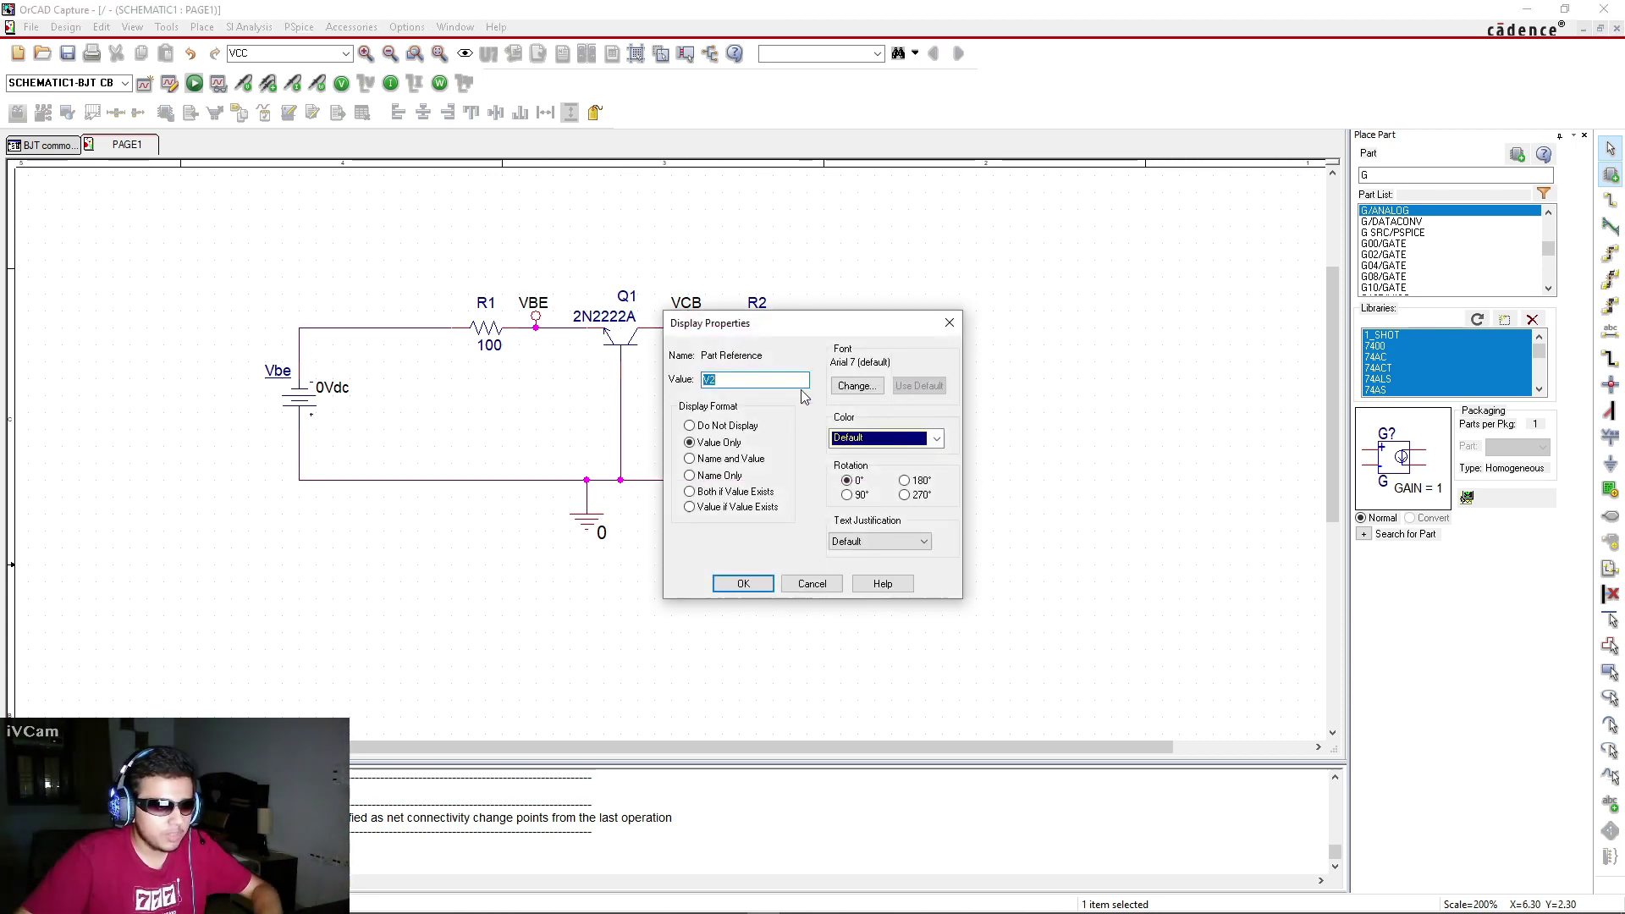
pyautogui.moveTo(787, 327); pyautogui.dragTo(1052, 315)
pyautogui.click(995, 363)
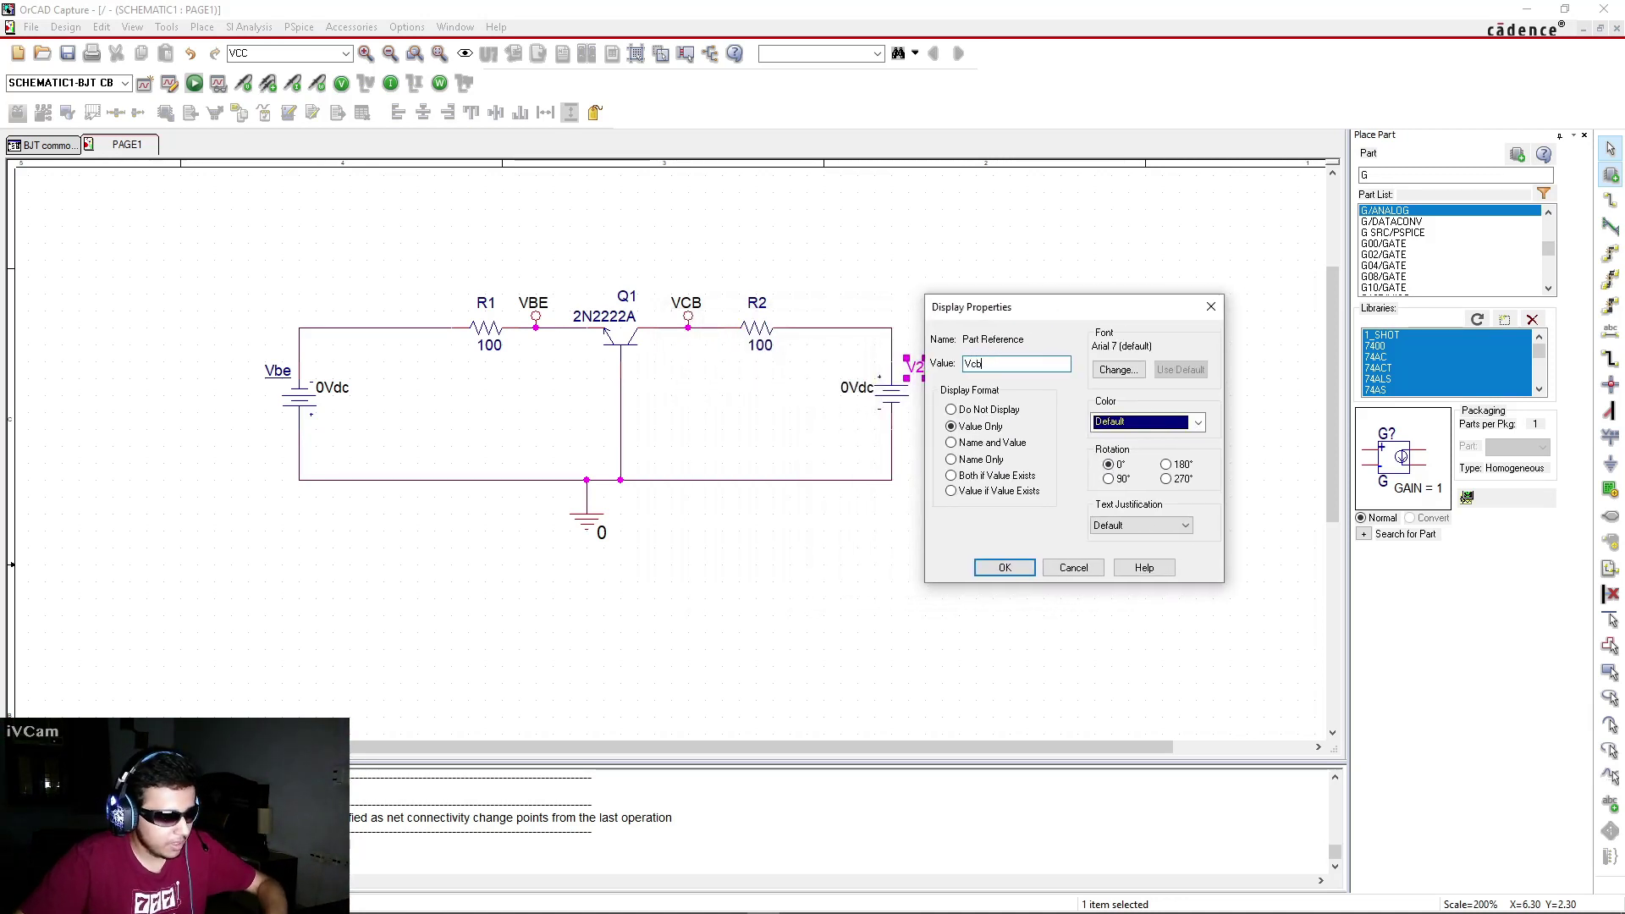
pyautogui.click(1005, 568)
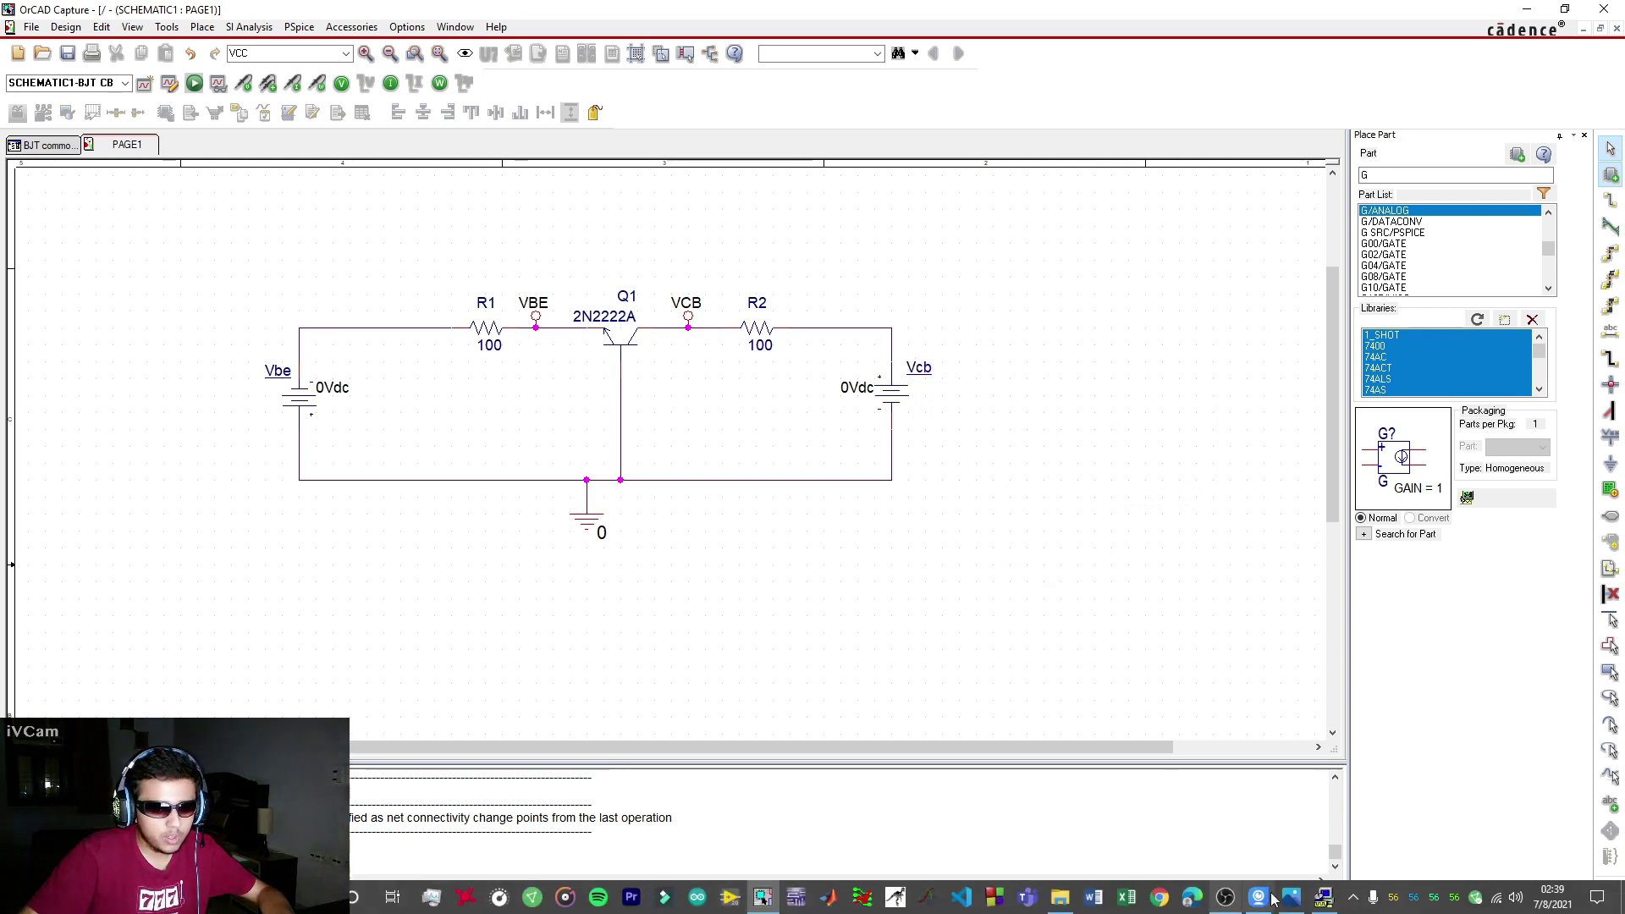
# Configure the secondary sweep for voltage source Vcb from 0 to 20 with increment 5, and return to the primary sweep settings
pyautogui.click(219, 82)
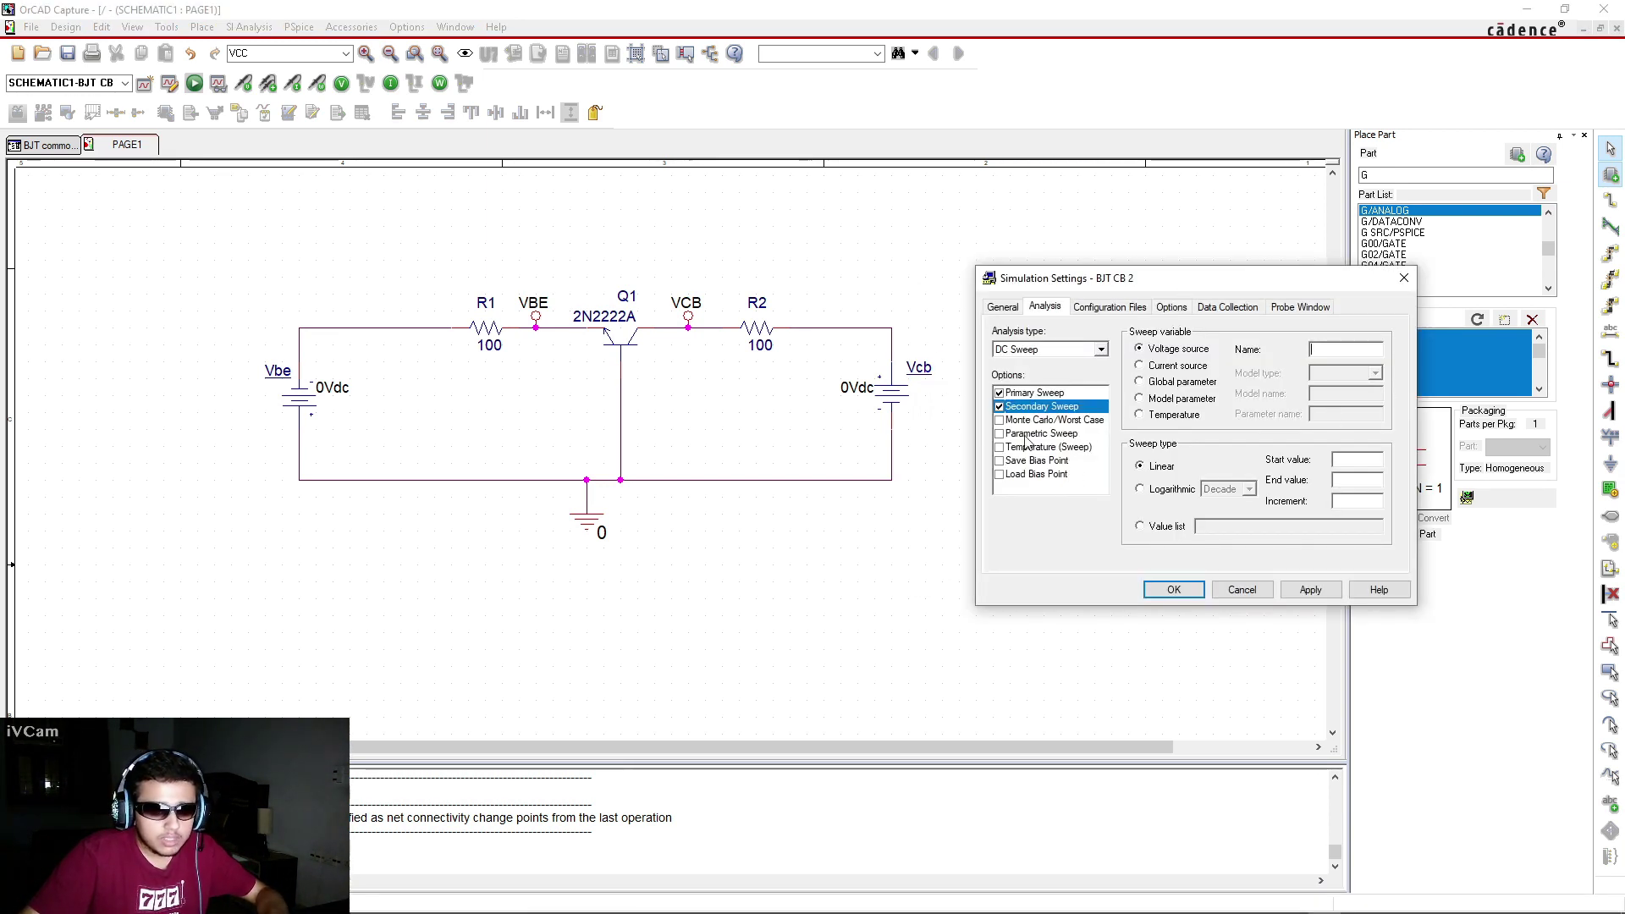
pyautogui.click(1347, 348)
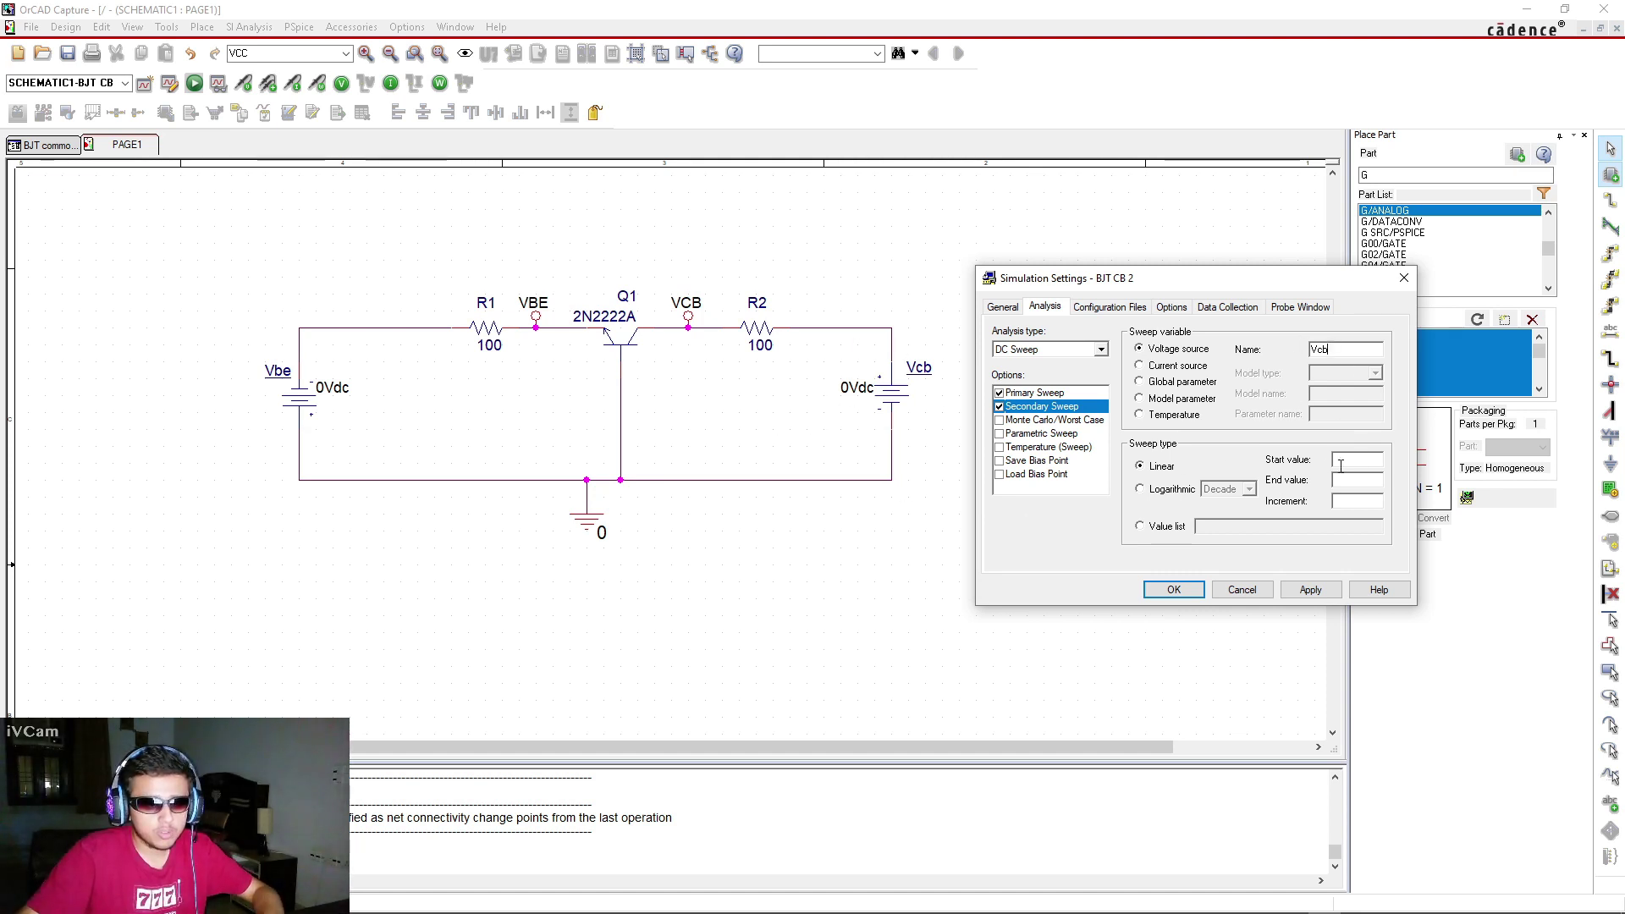
pyautogui.write('0')
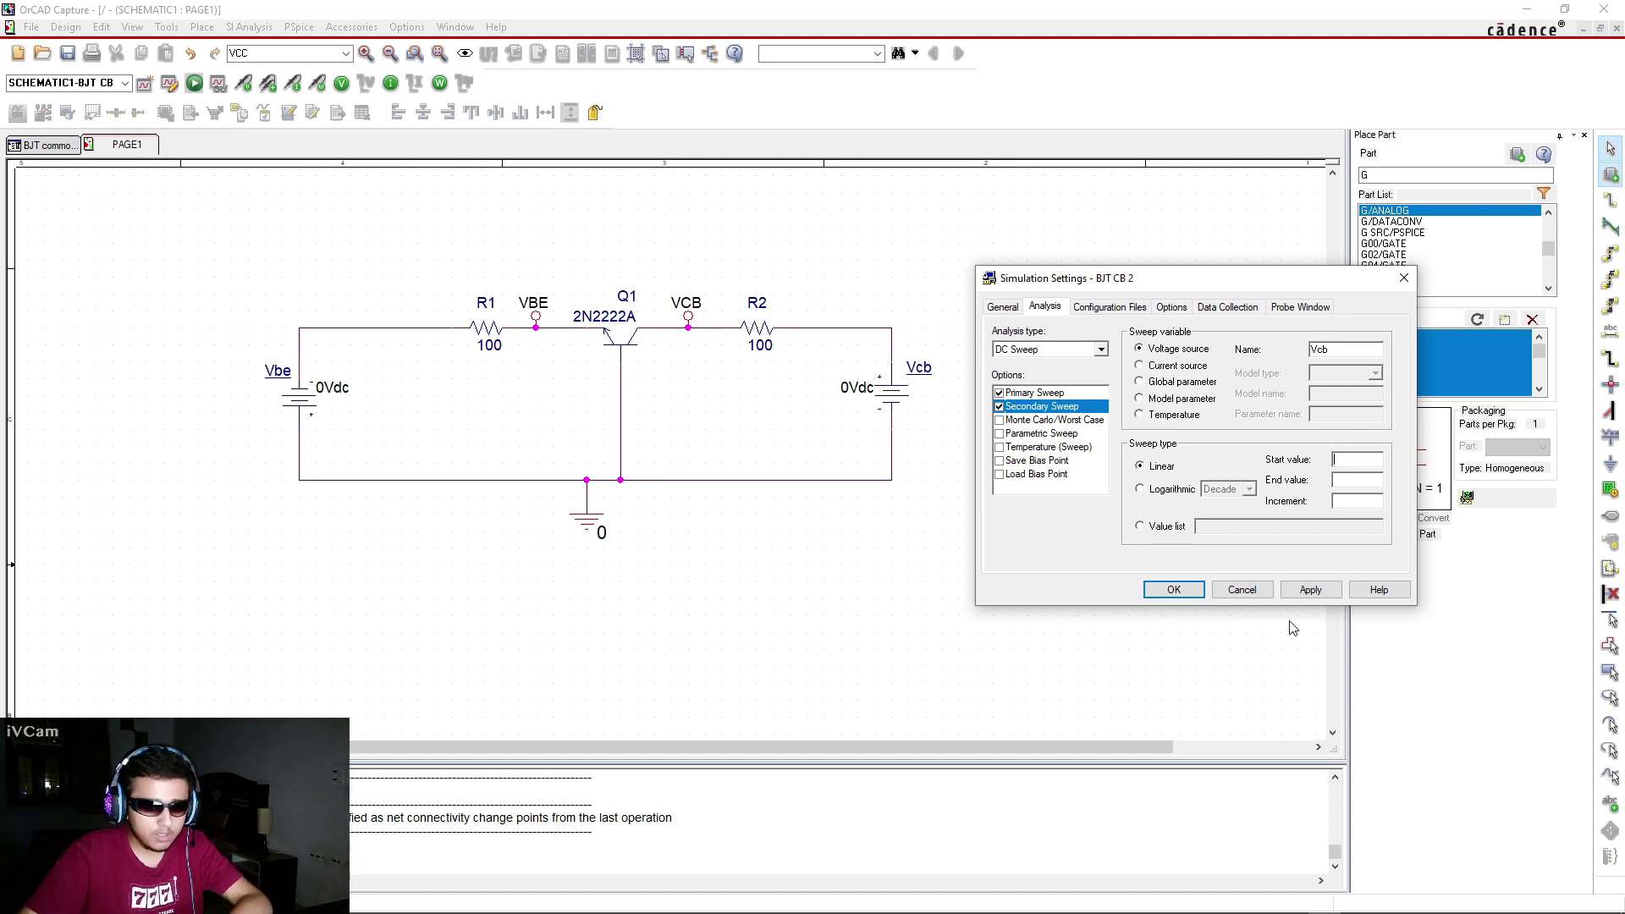
pyautogui.click(1357, 481)
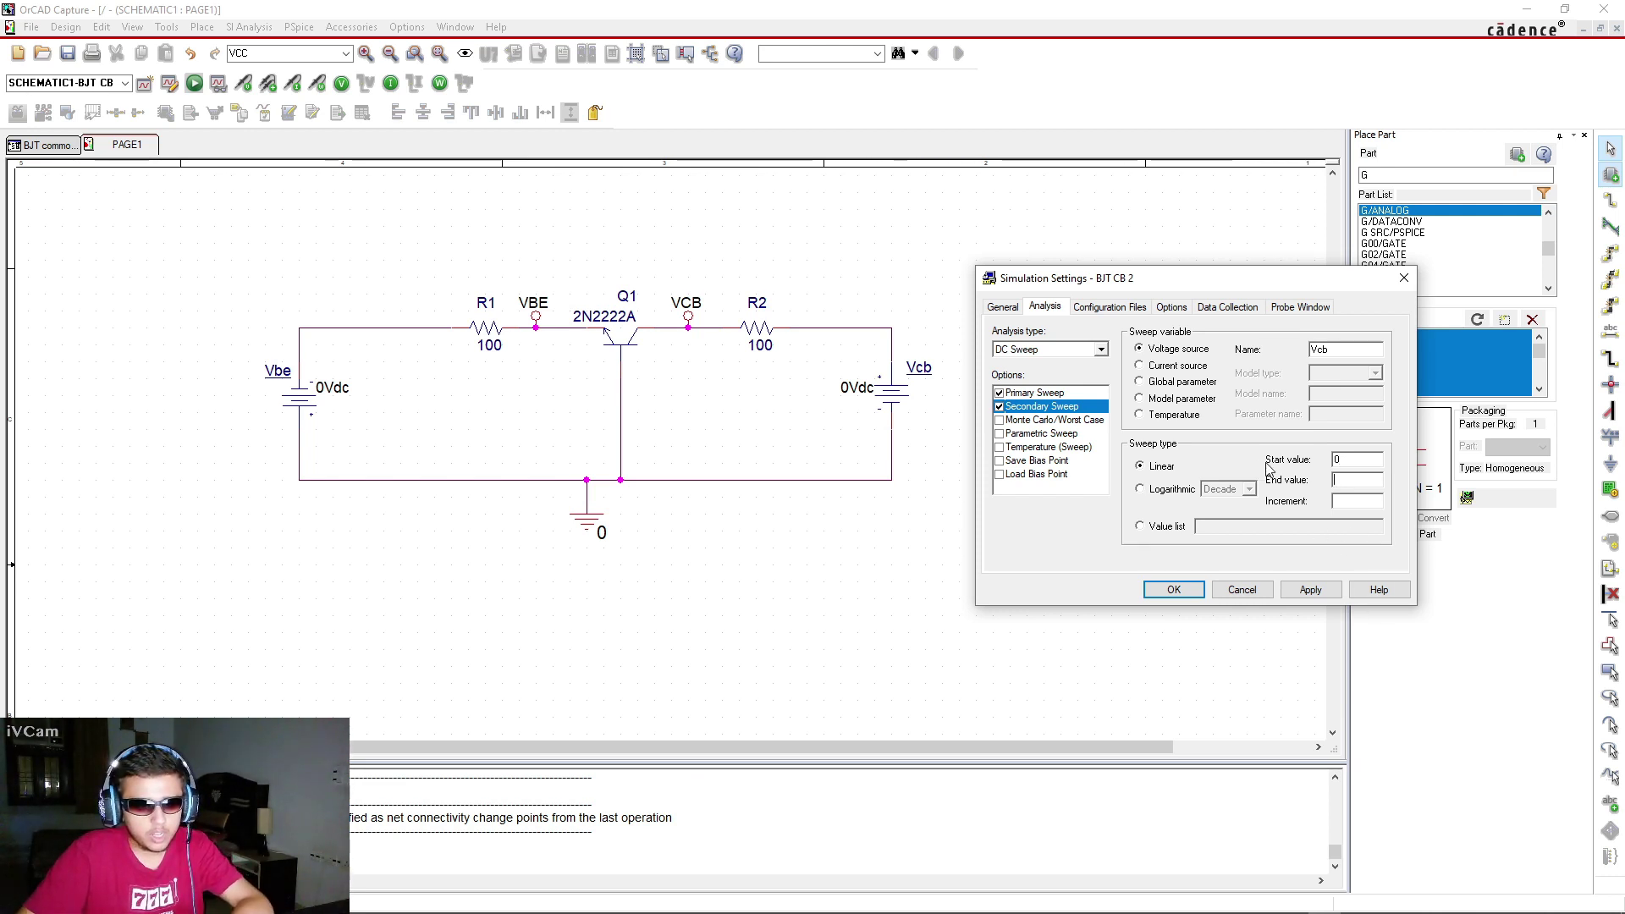
pyautogui.write('20')
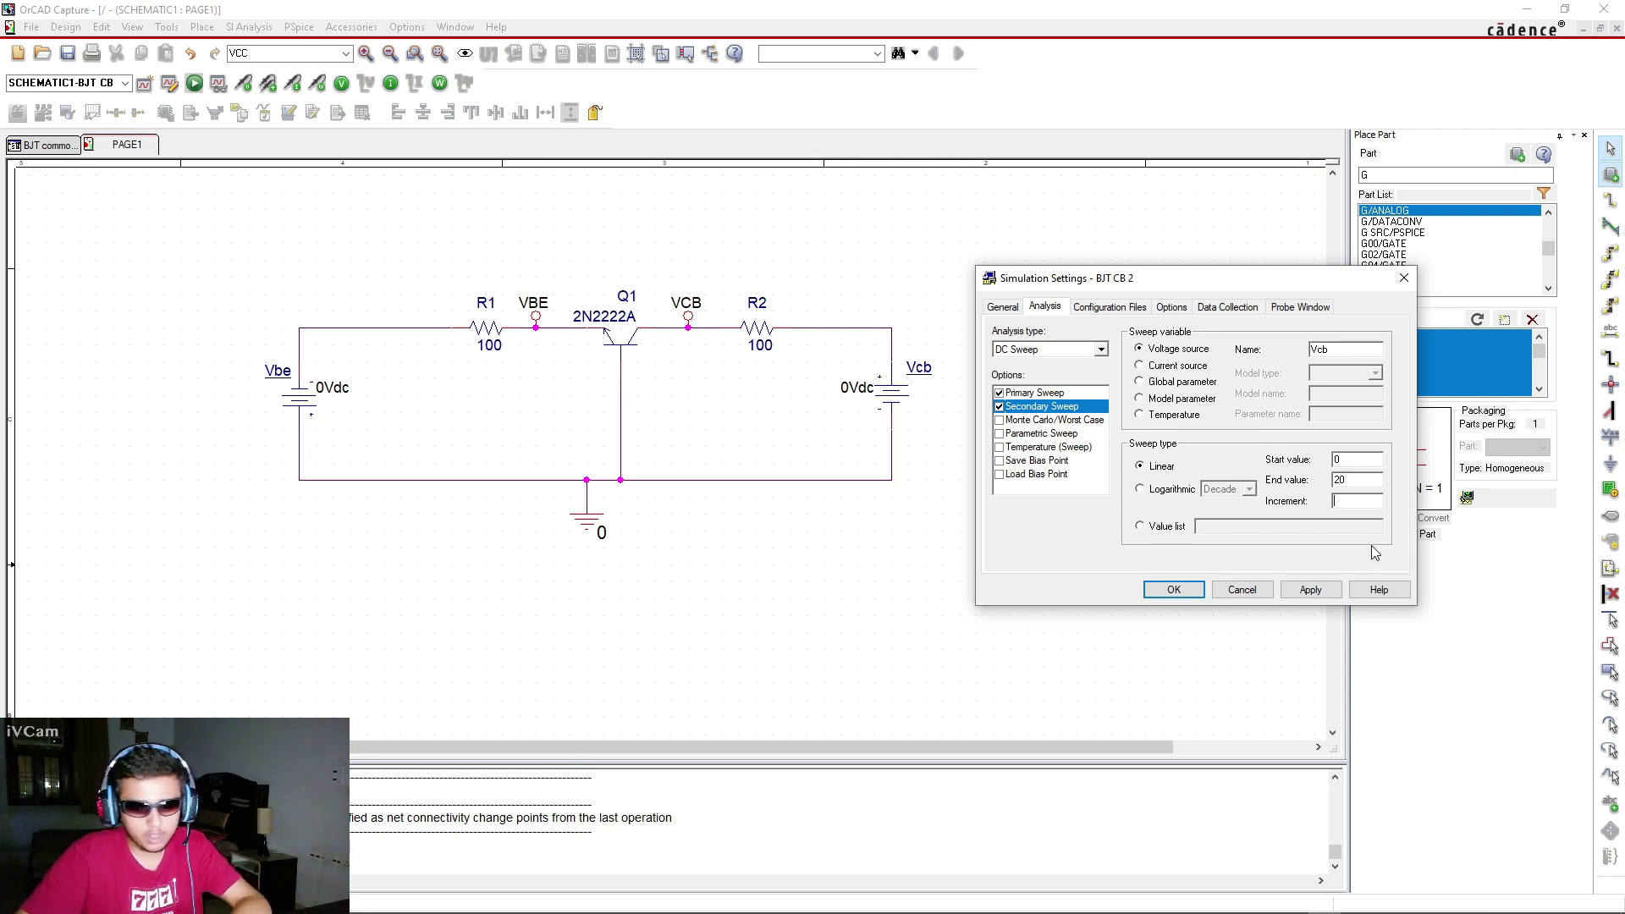
pyautogui.press('Tab')
pyautogui.write('5')
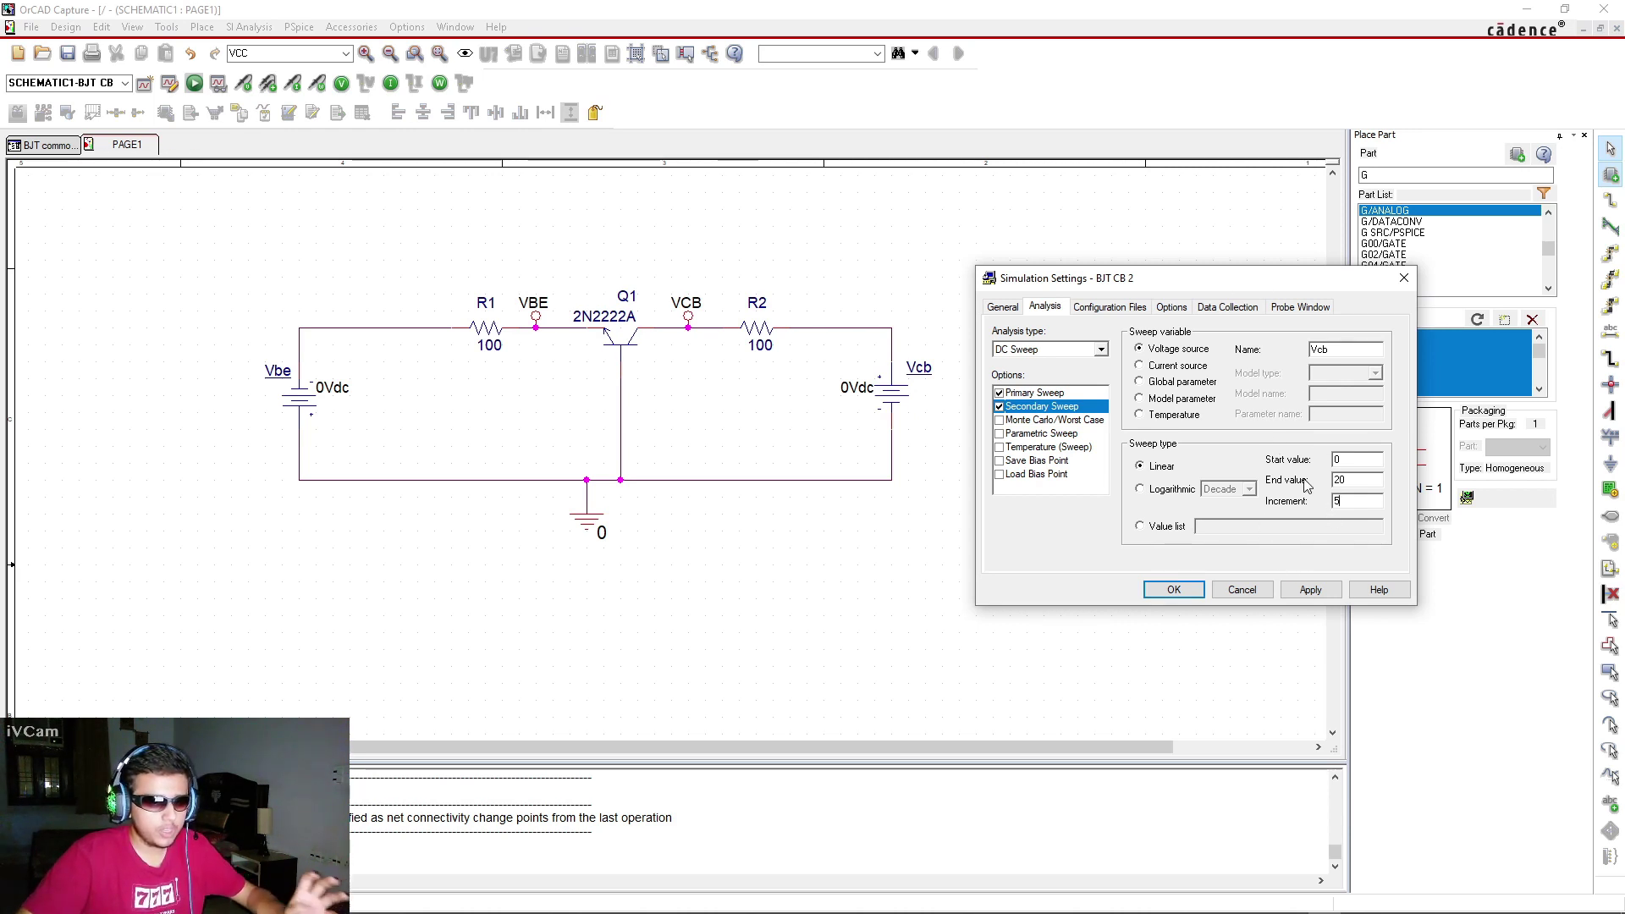
pyautogui.doubleClick(1354, 460)
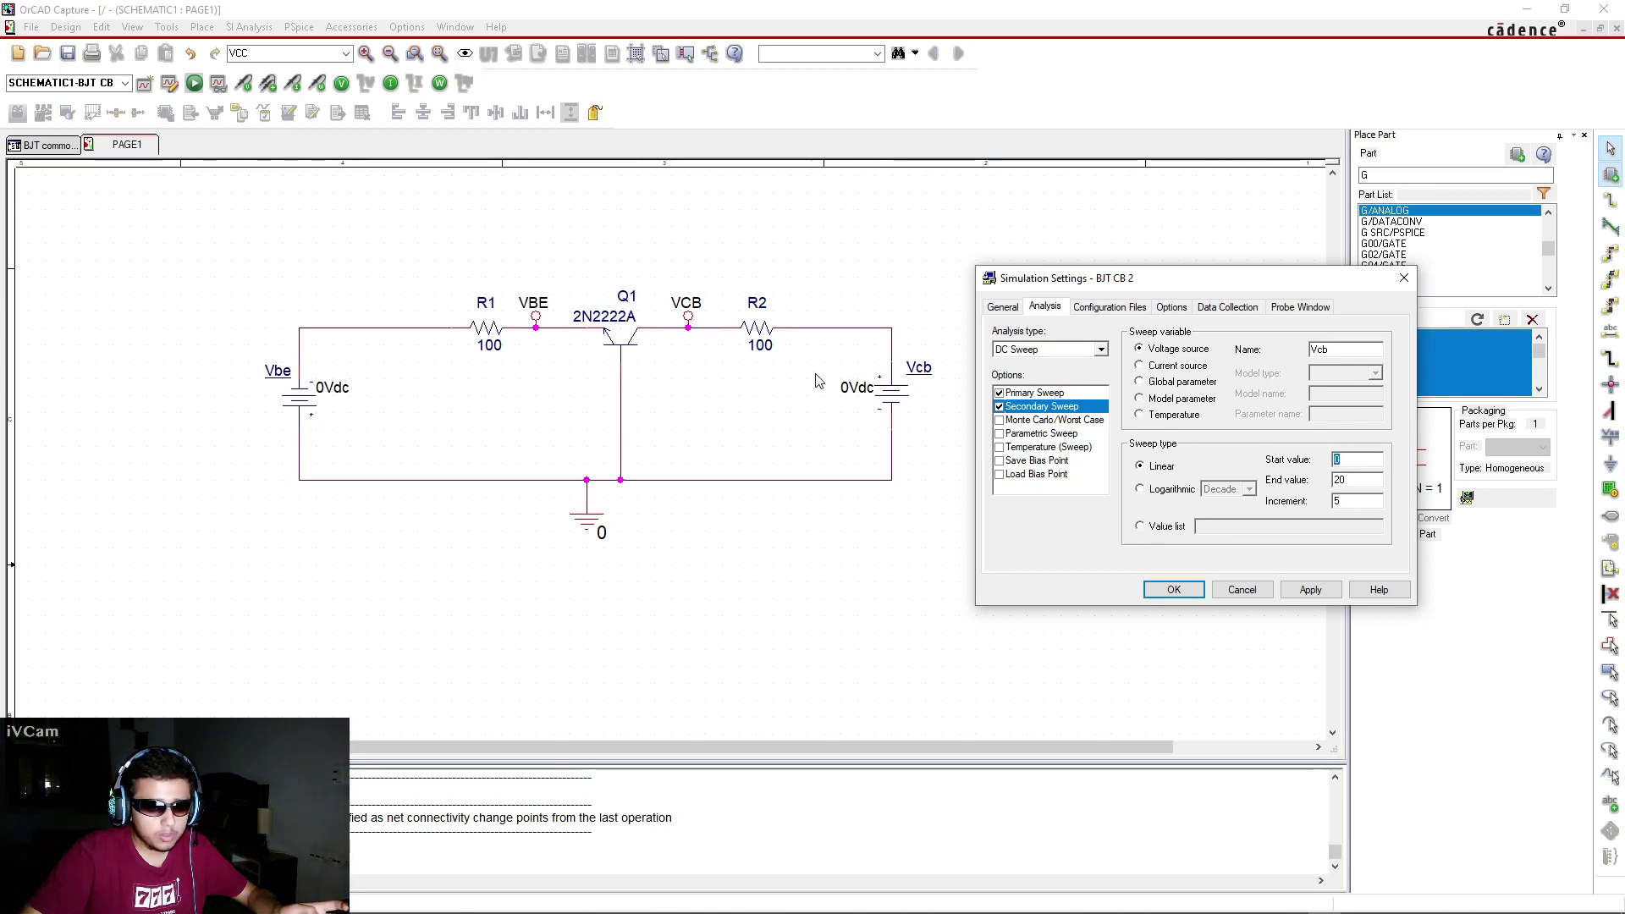
pyautogui.click(1074, 392)
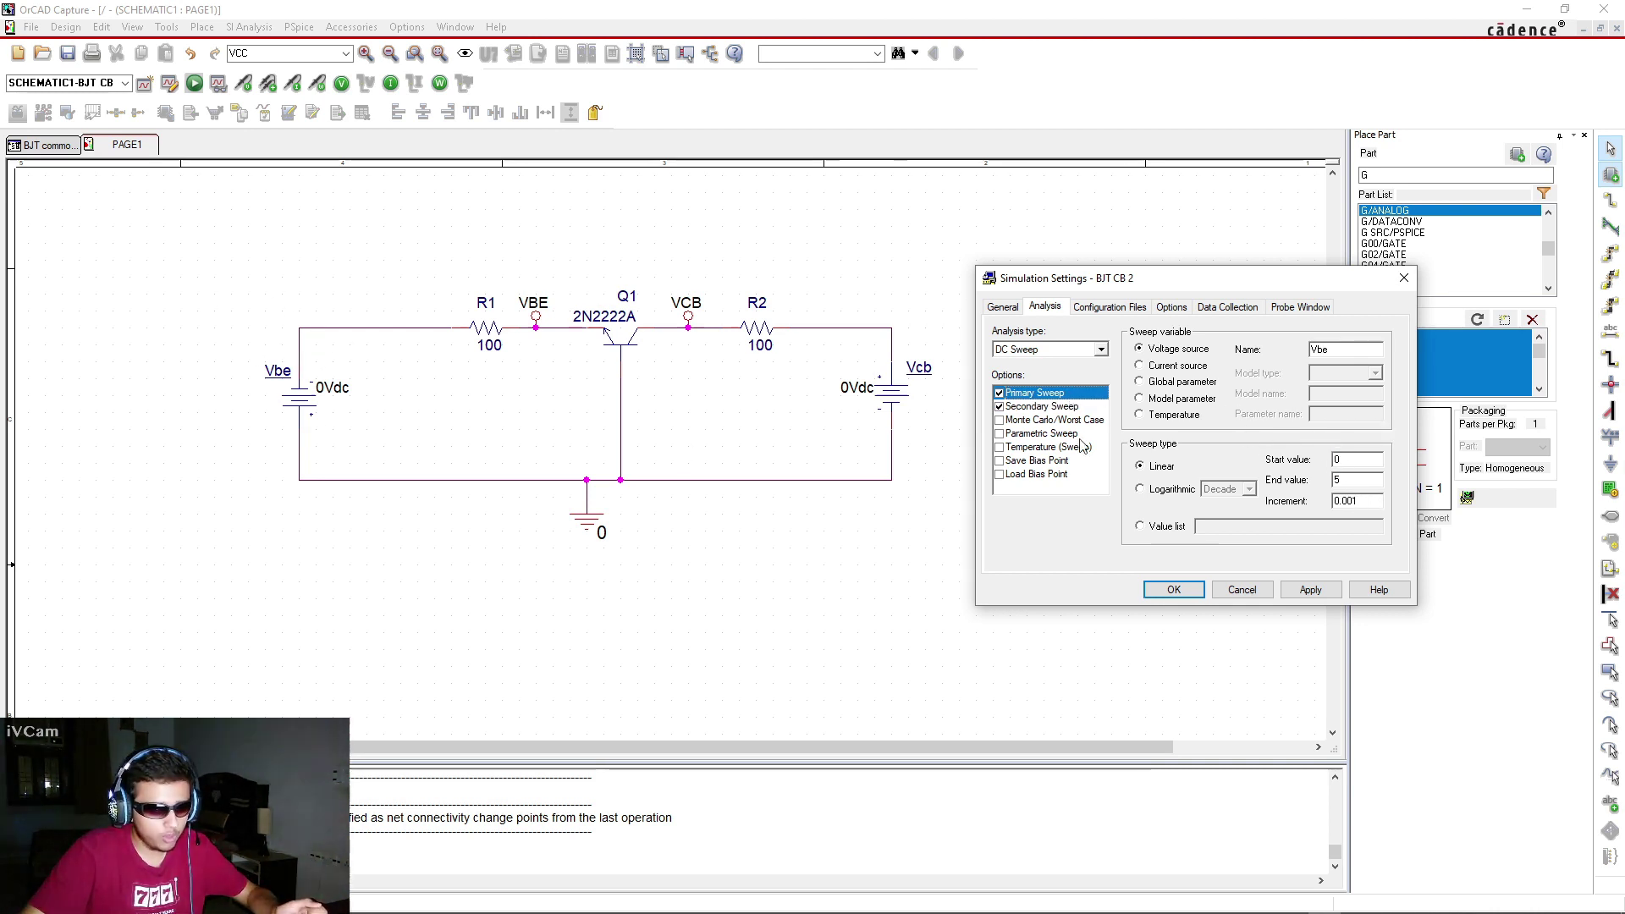
# Review and apply the primary Vbe and secondary Vcb sweep settings, and run the PSpice simulation
pyautogui.click(1042, 407)
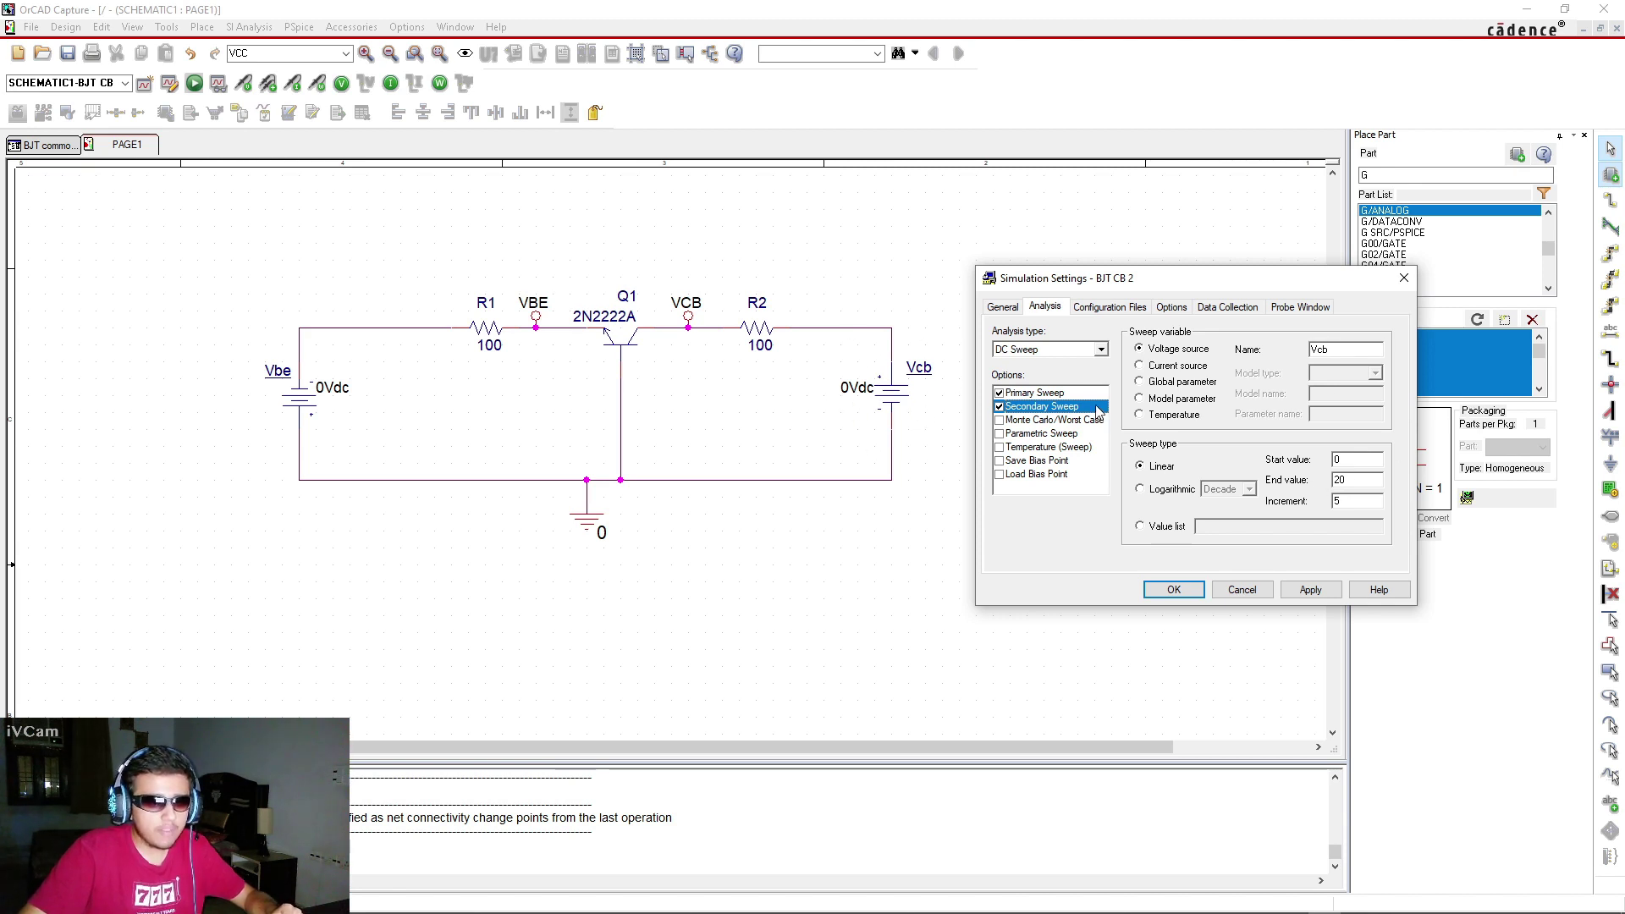
pyautogui.click(1073, 393)
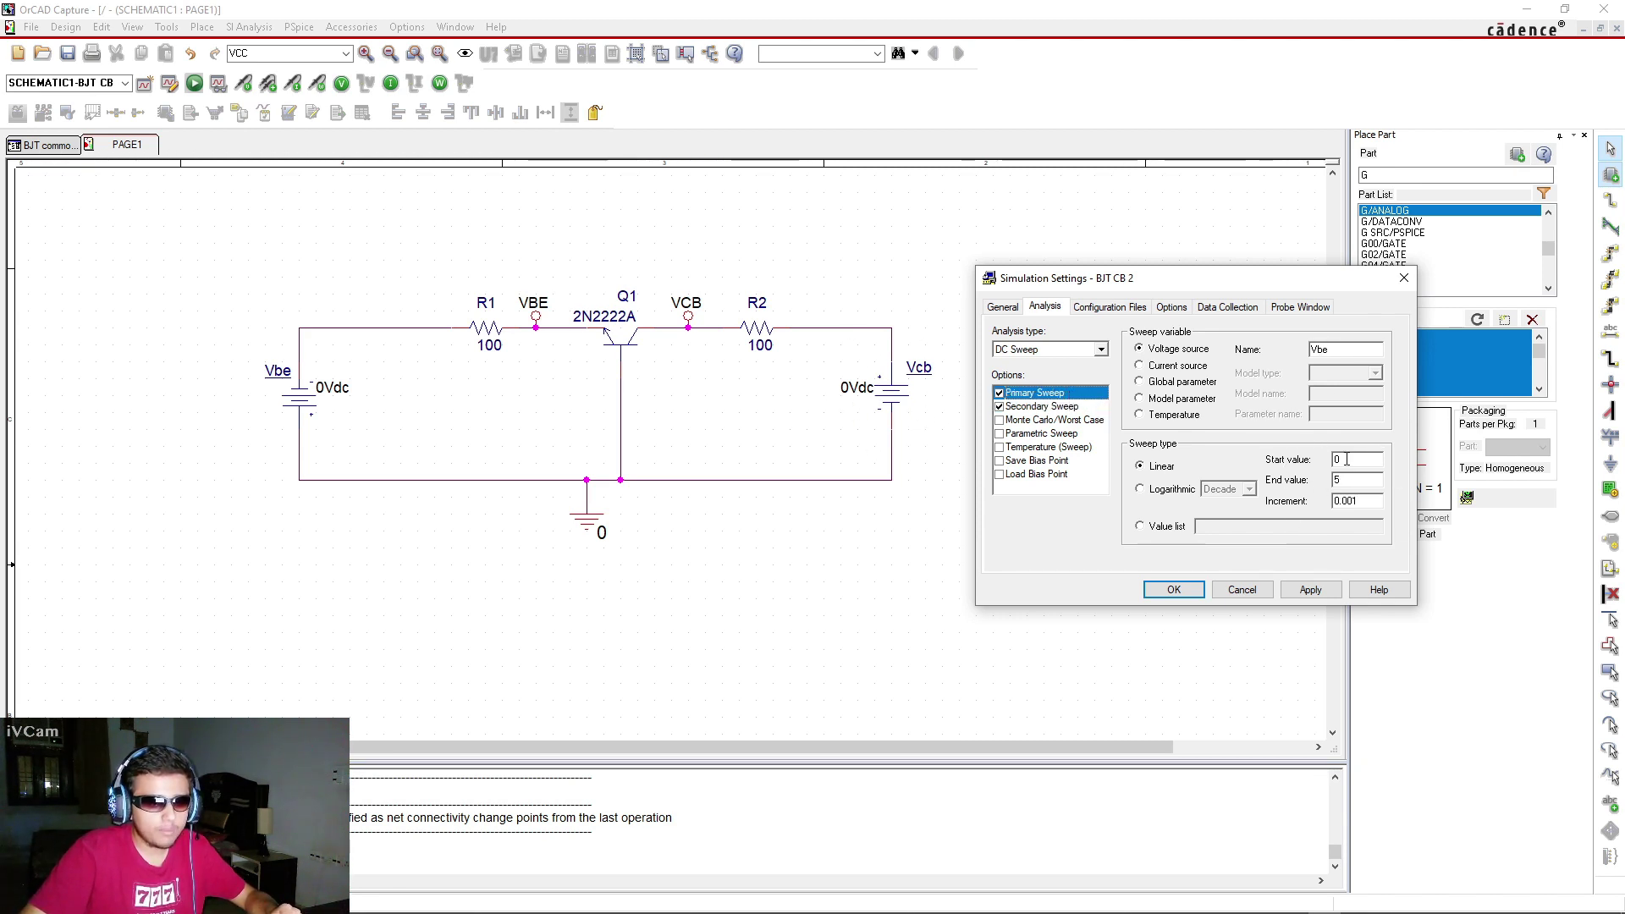
pyautogui.click(1060, 408)
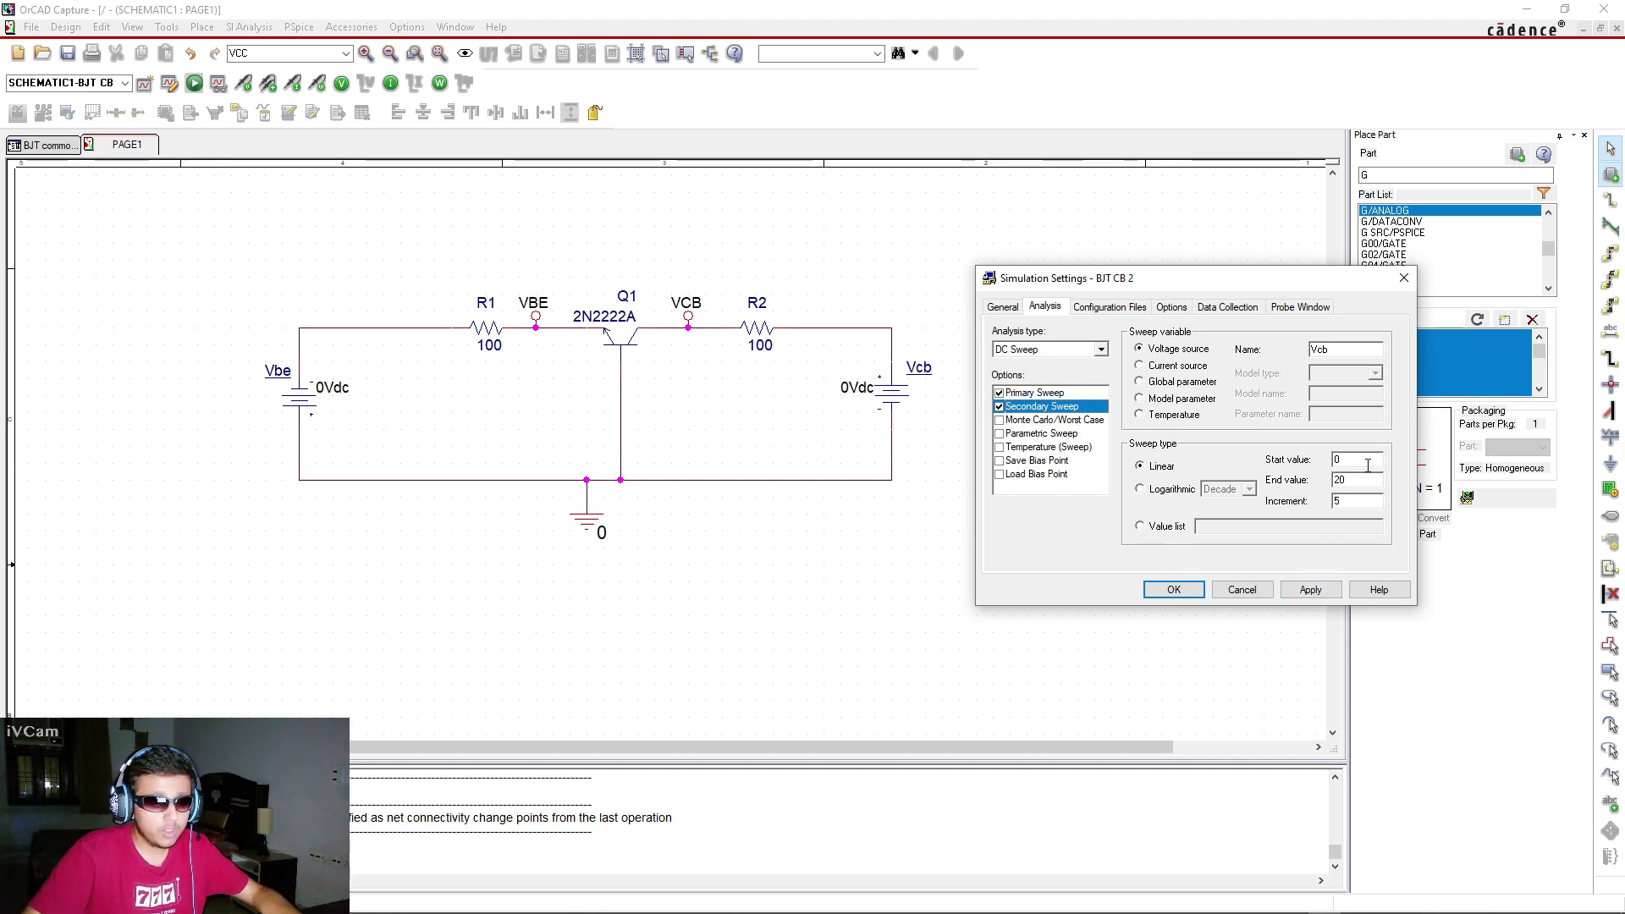
pyautogui.click(1317, 591)
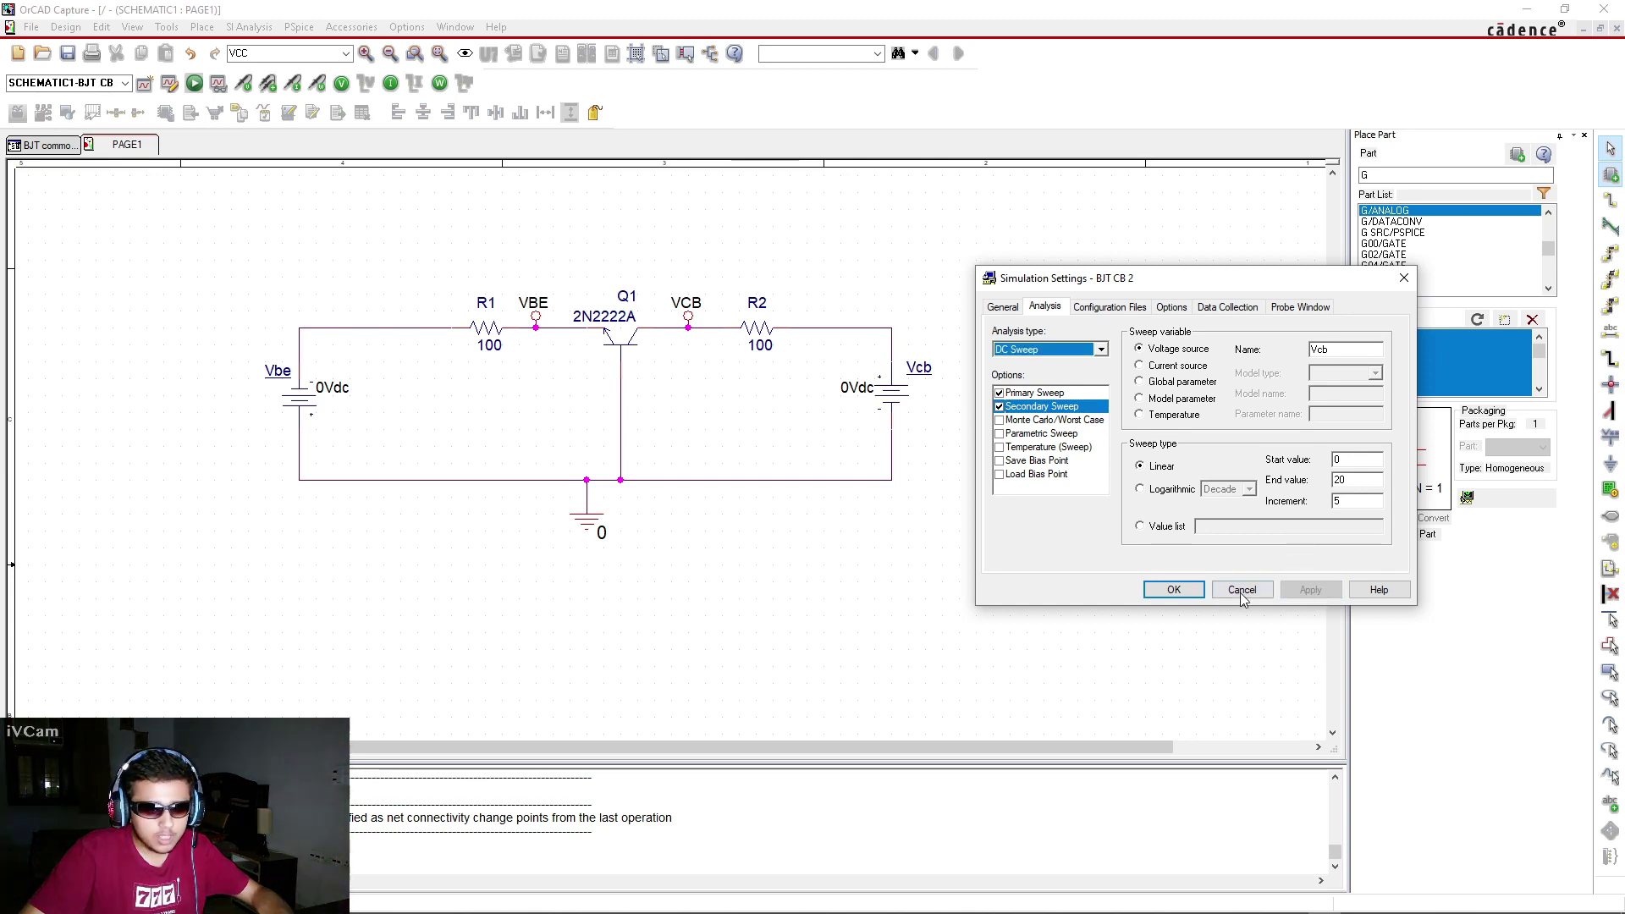
pyautogui.click(1172, 590)
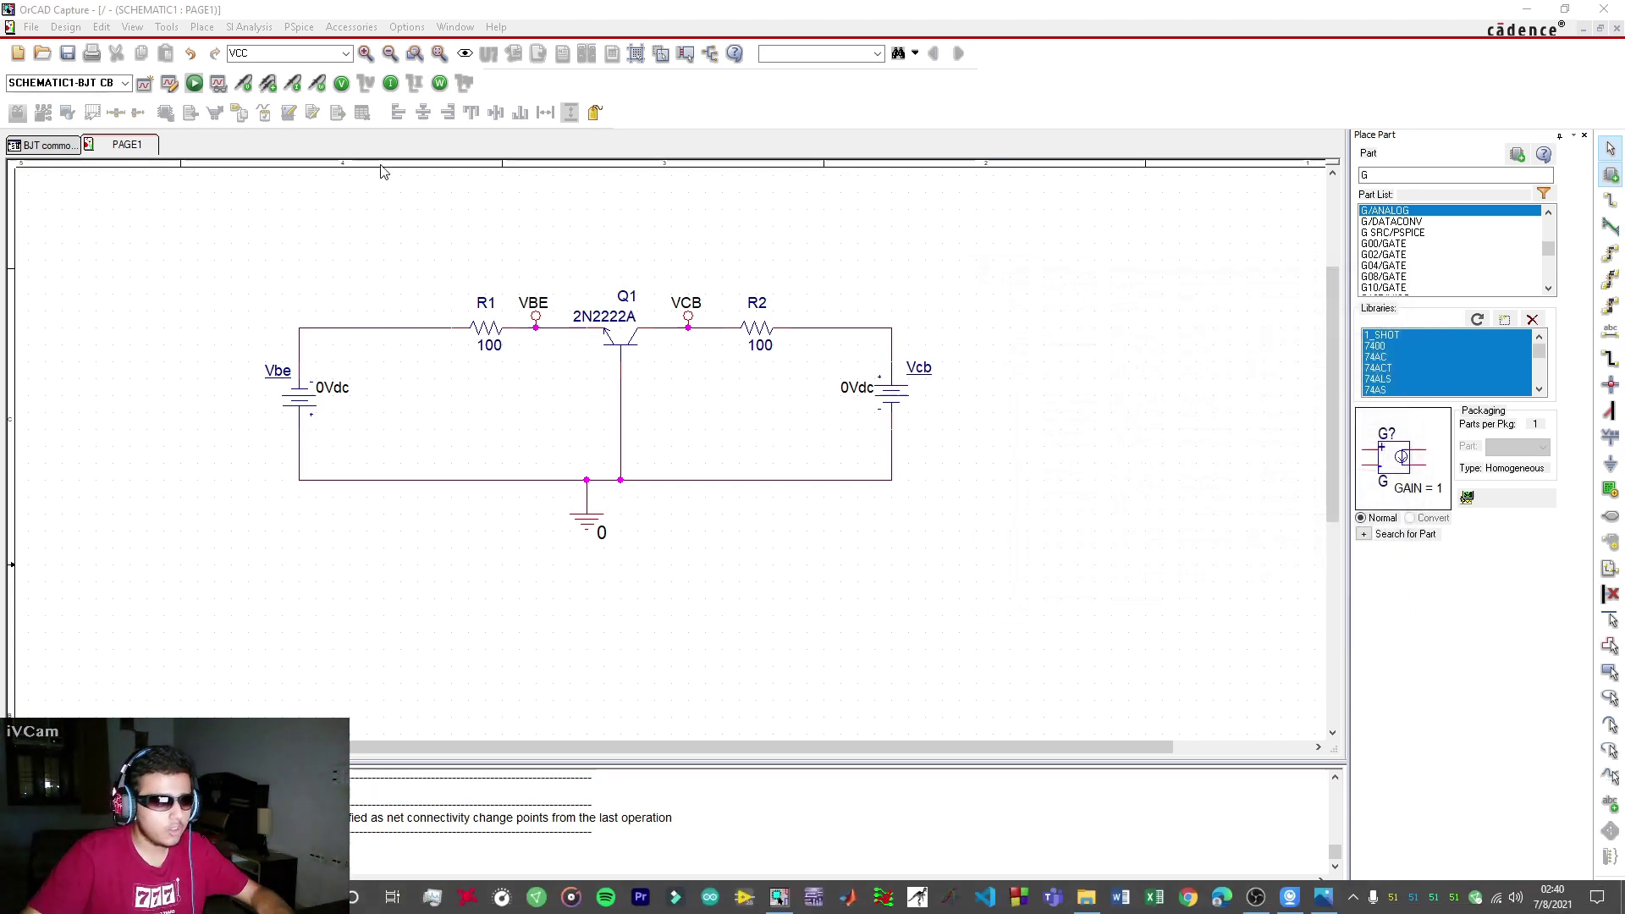
pyautogui.click(194, 83)
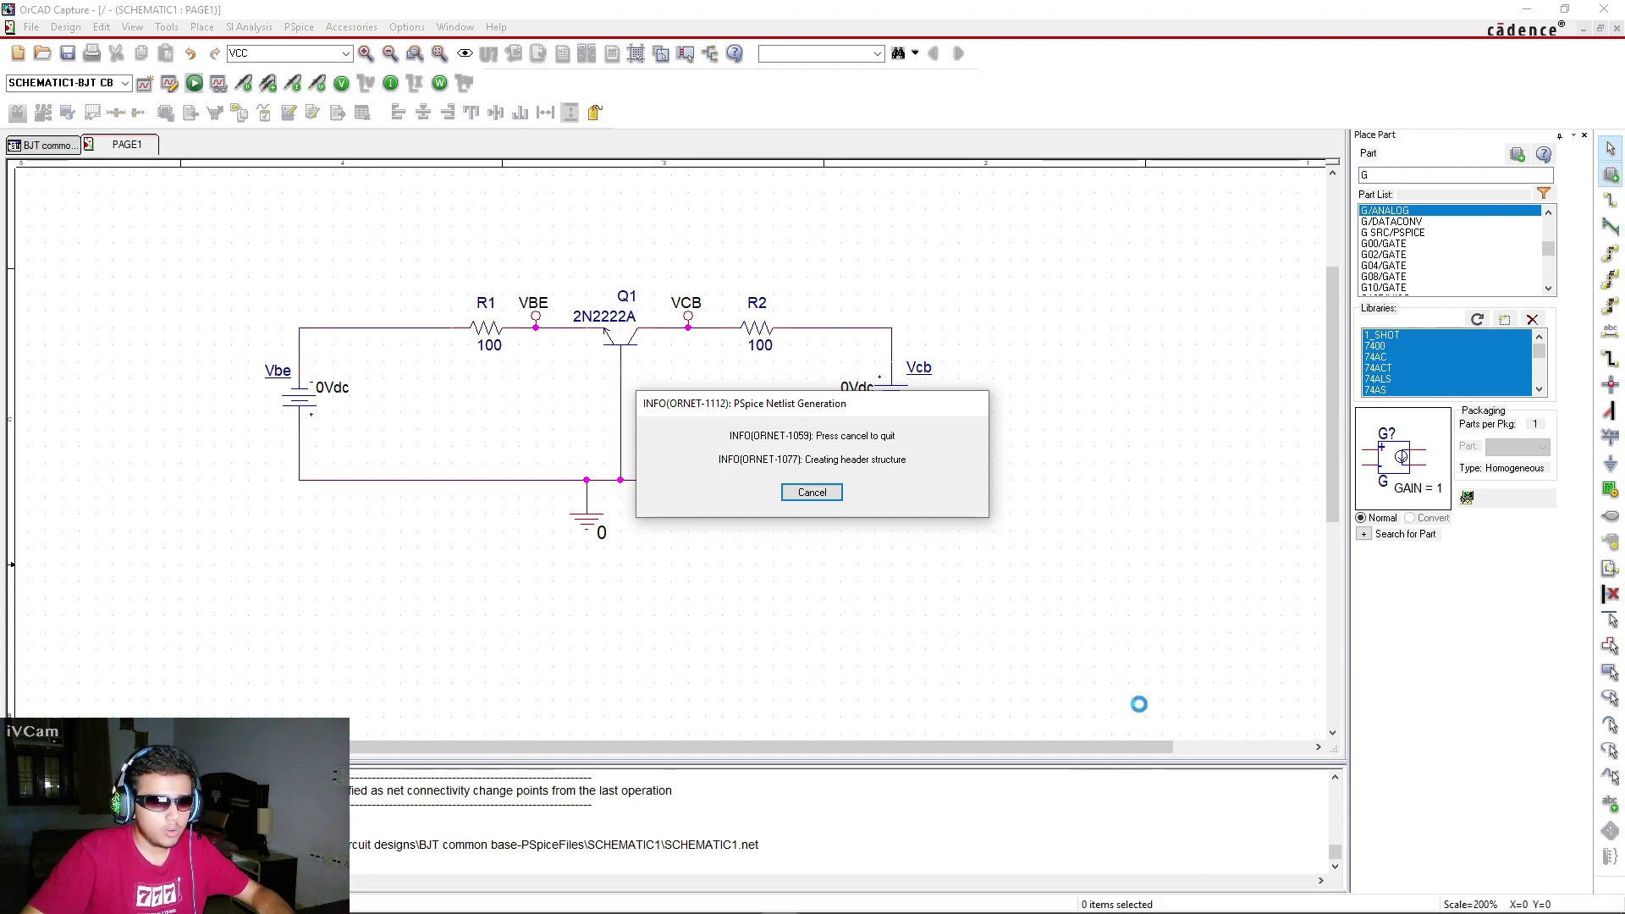
pyautogui.moveTo(1350, 899)
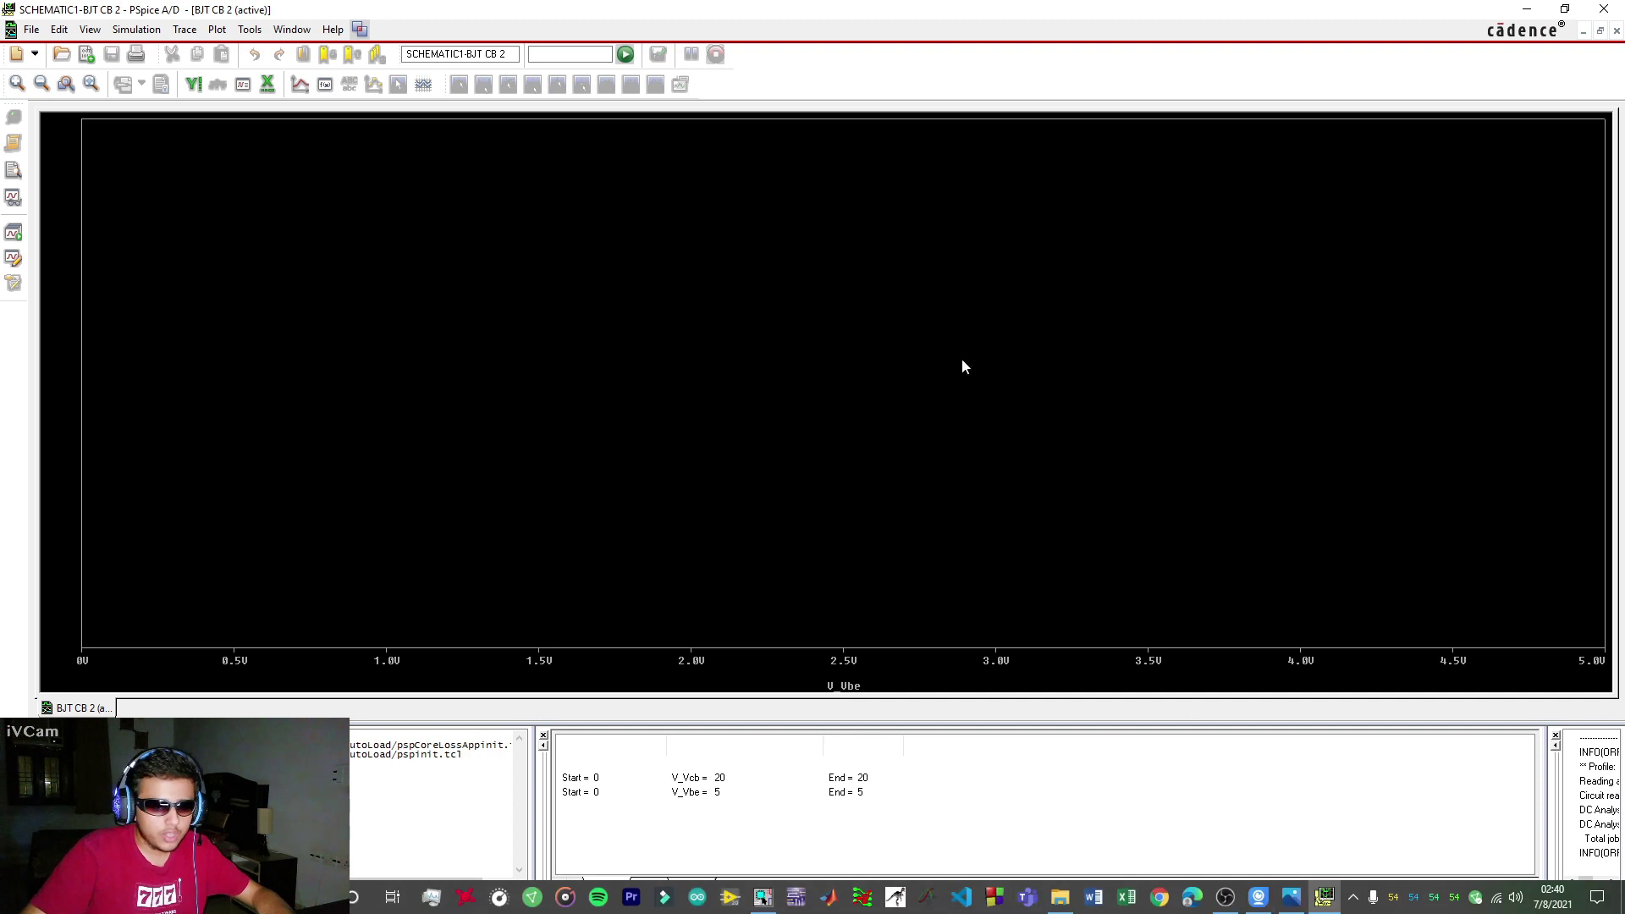
# Set the plot's X axis variable to V(VBE), limiting the variable list to voltages without alias names
pyautogui.click(204, 34)
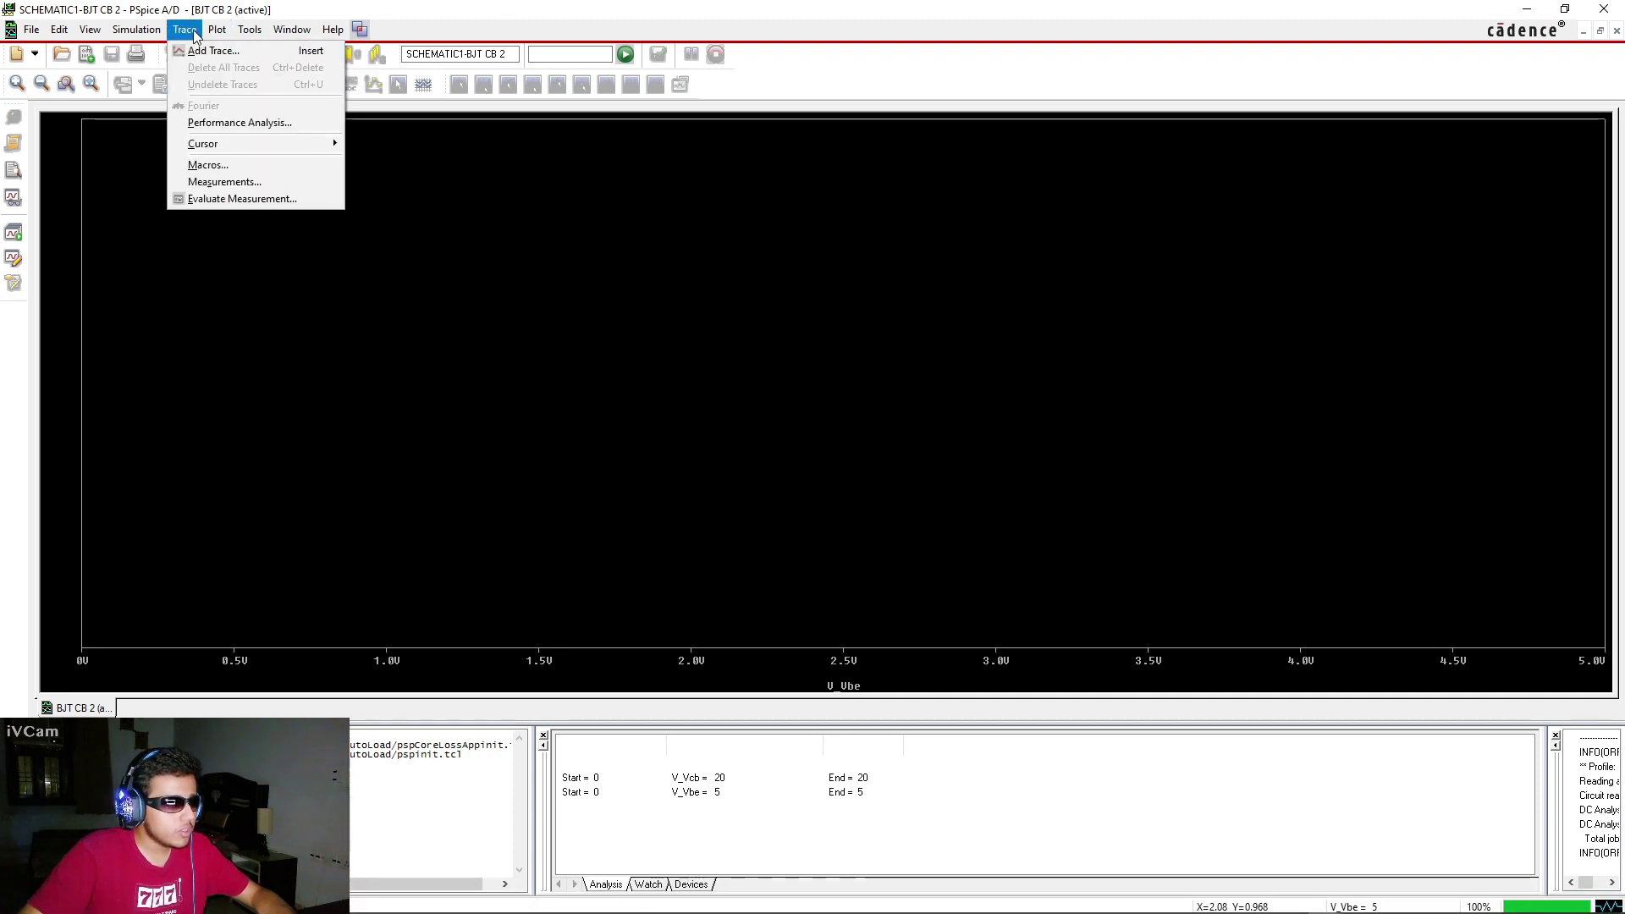
pyautogui.click(231, 53)
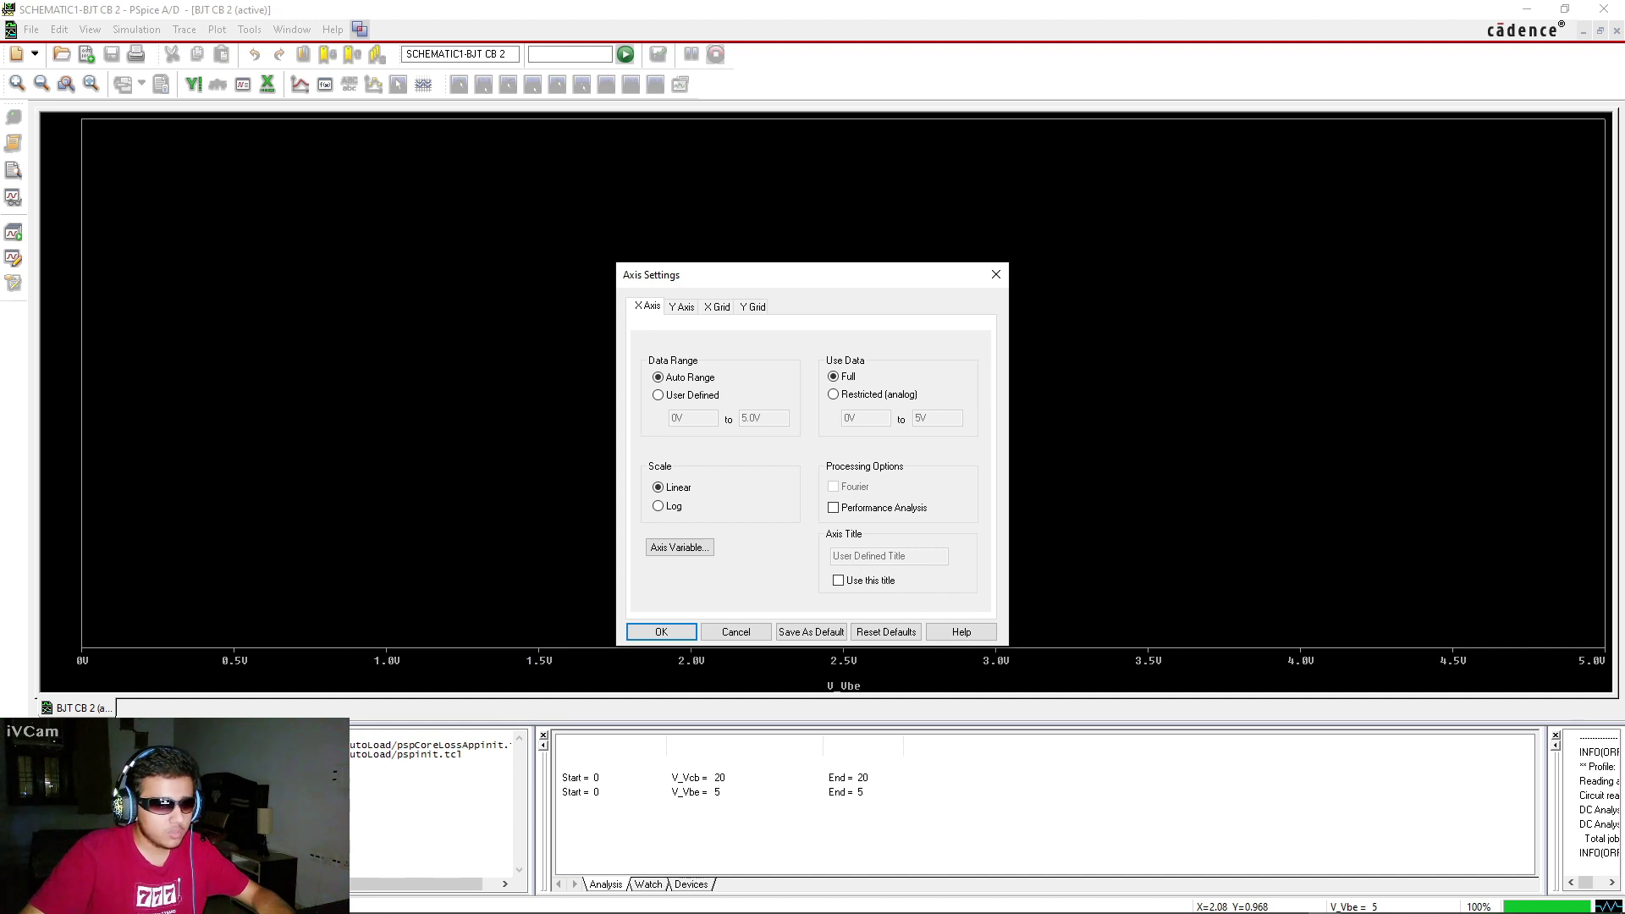
pyautogui.click(777, 901)
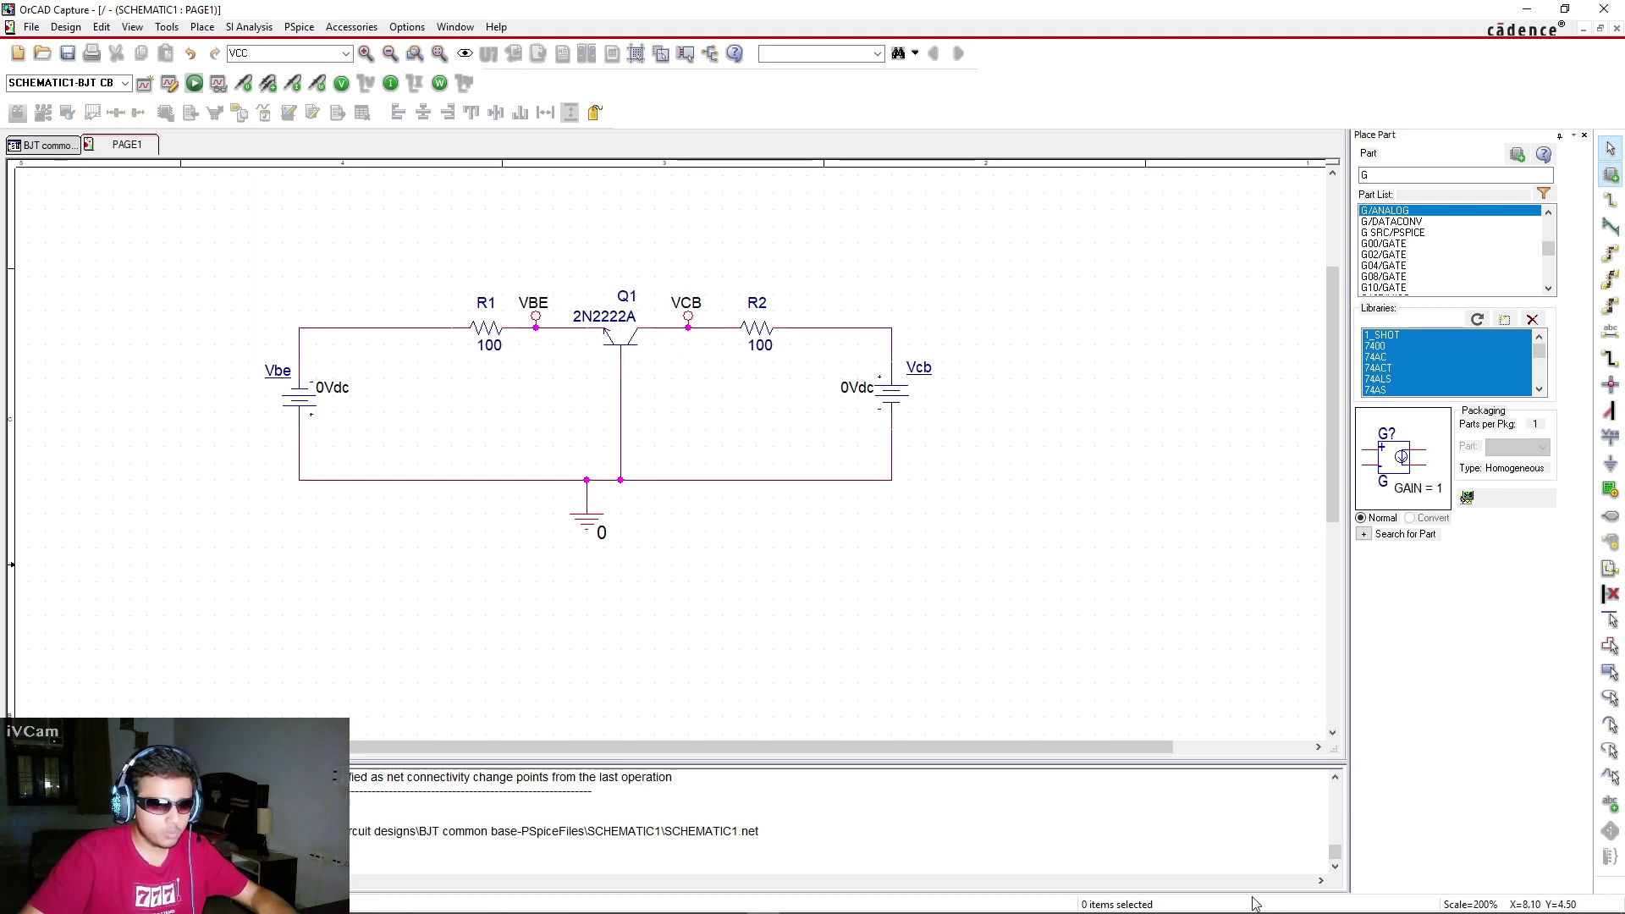
pyautogui.click(1320, 902)
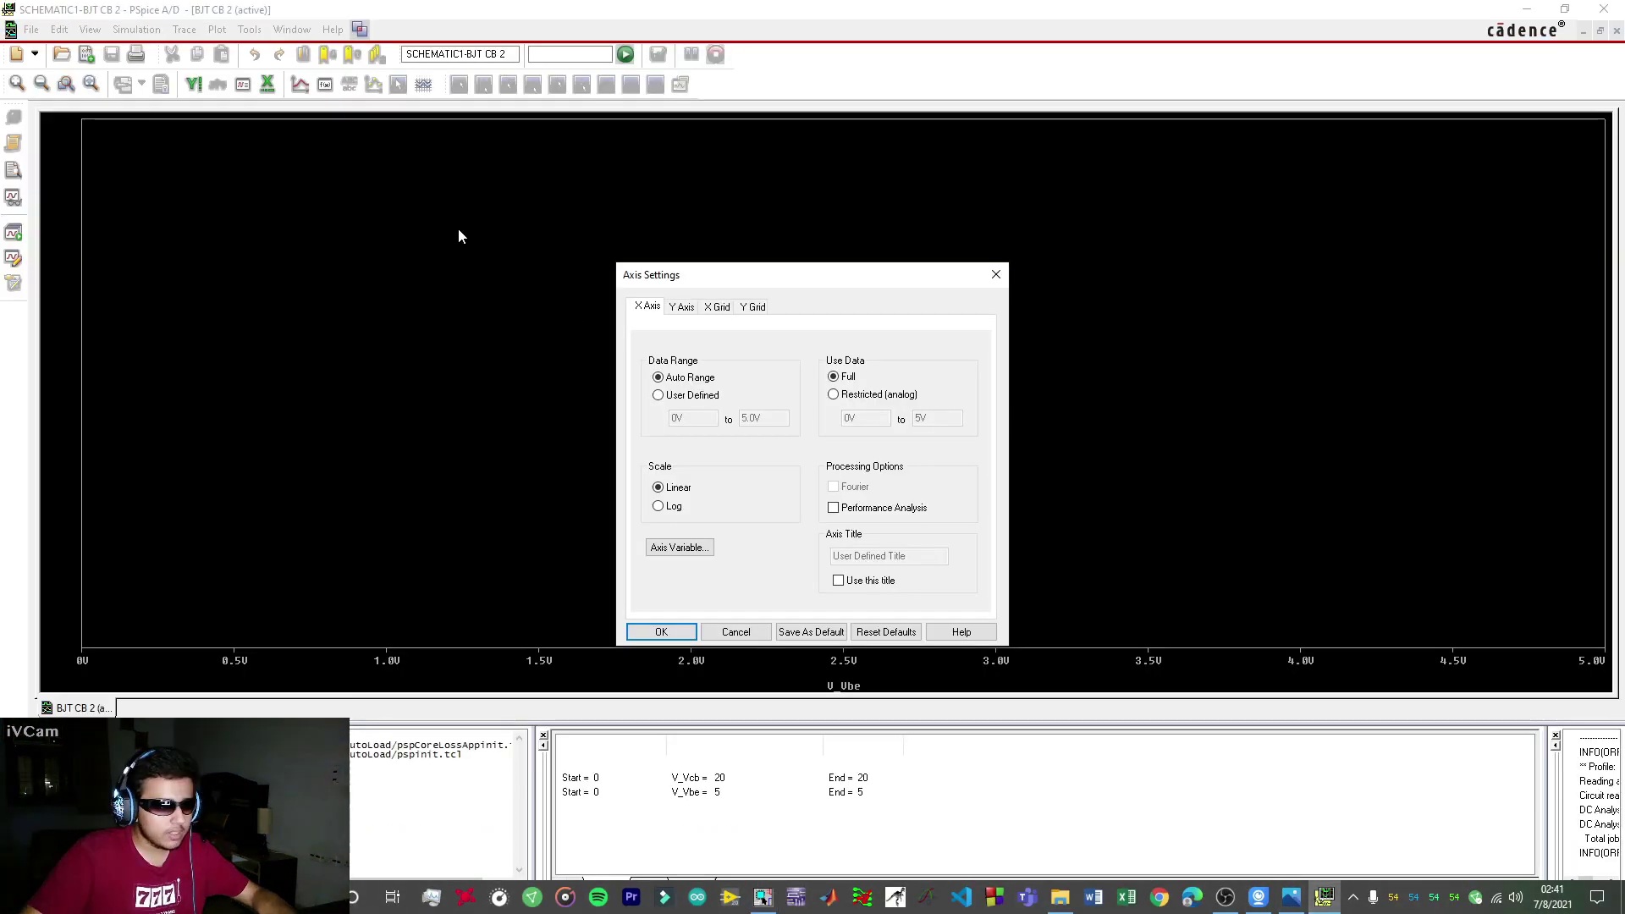
pyautogui.click(664, 545)
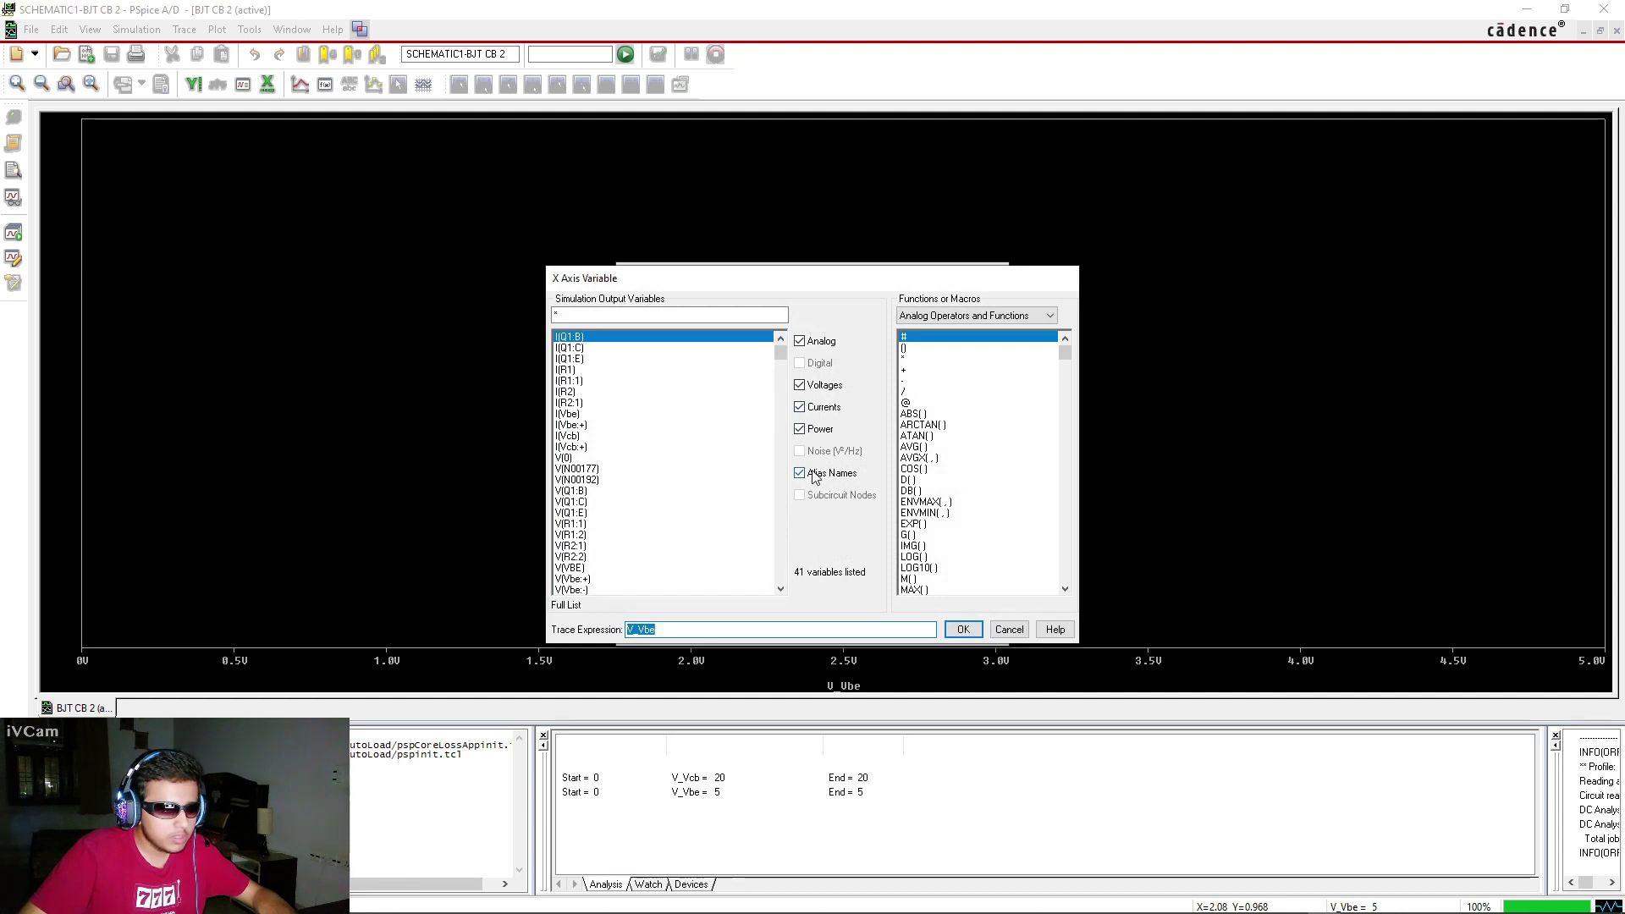
pyautogui.click(800, 407)
pyautogui.click(800, 429)
pyautogui.click(800, 474)
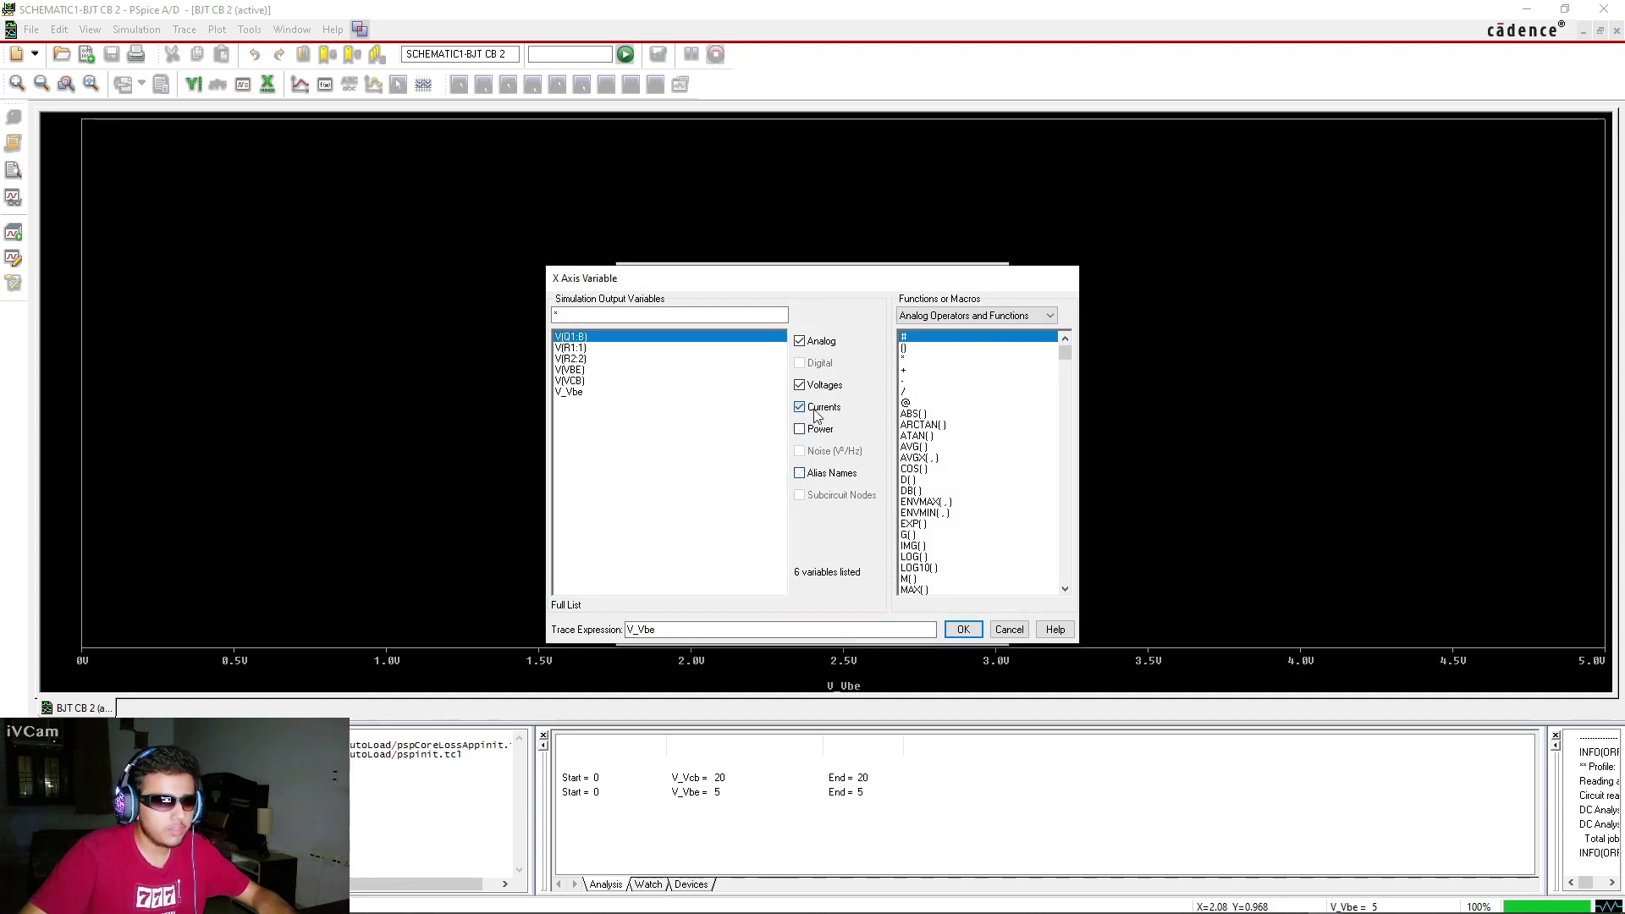
pyautogui.click(583, 371)
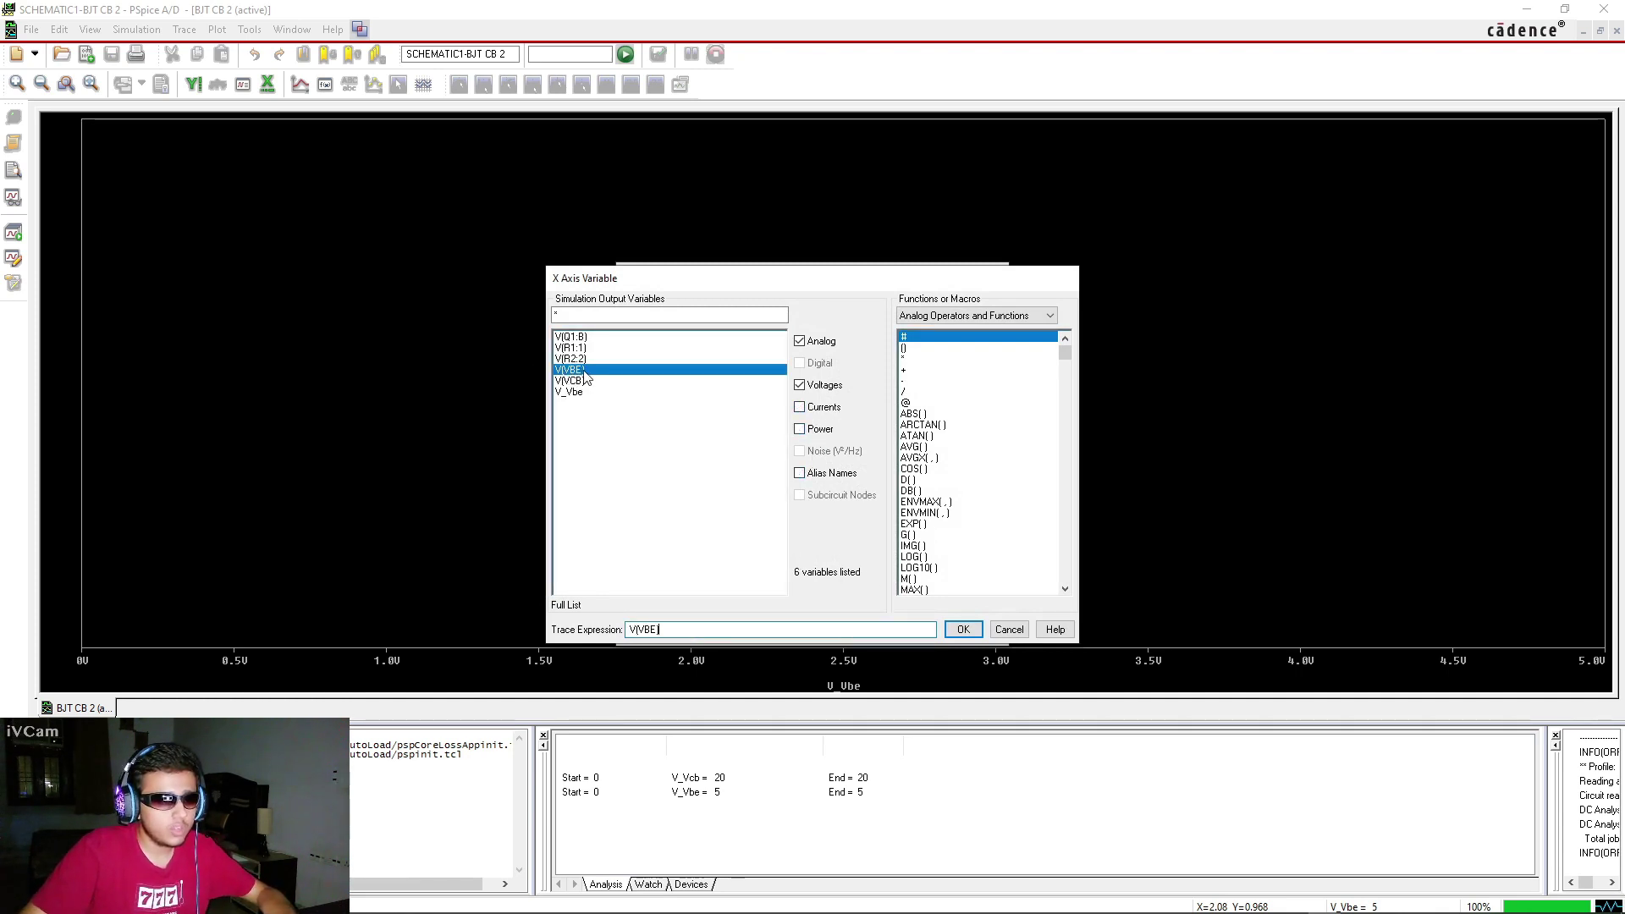
pyautogui.click(964, 630)
pyautogui.click(664, 631)
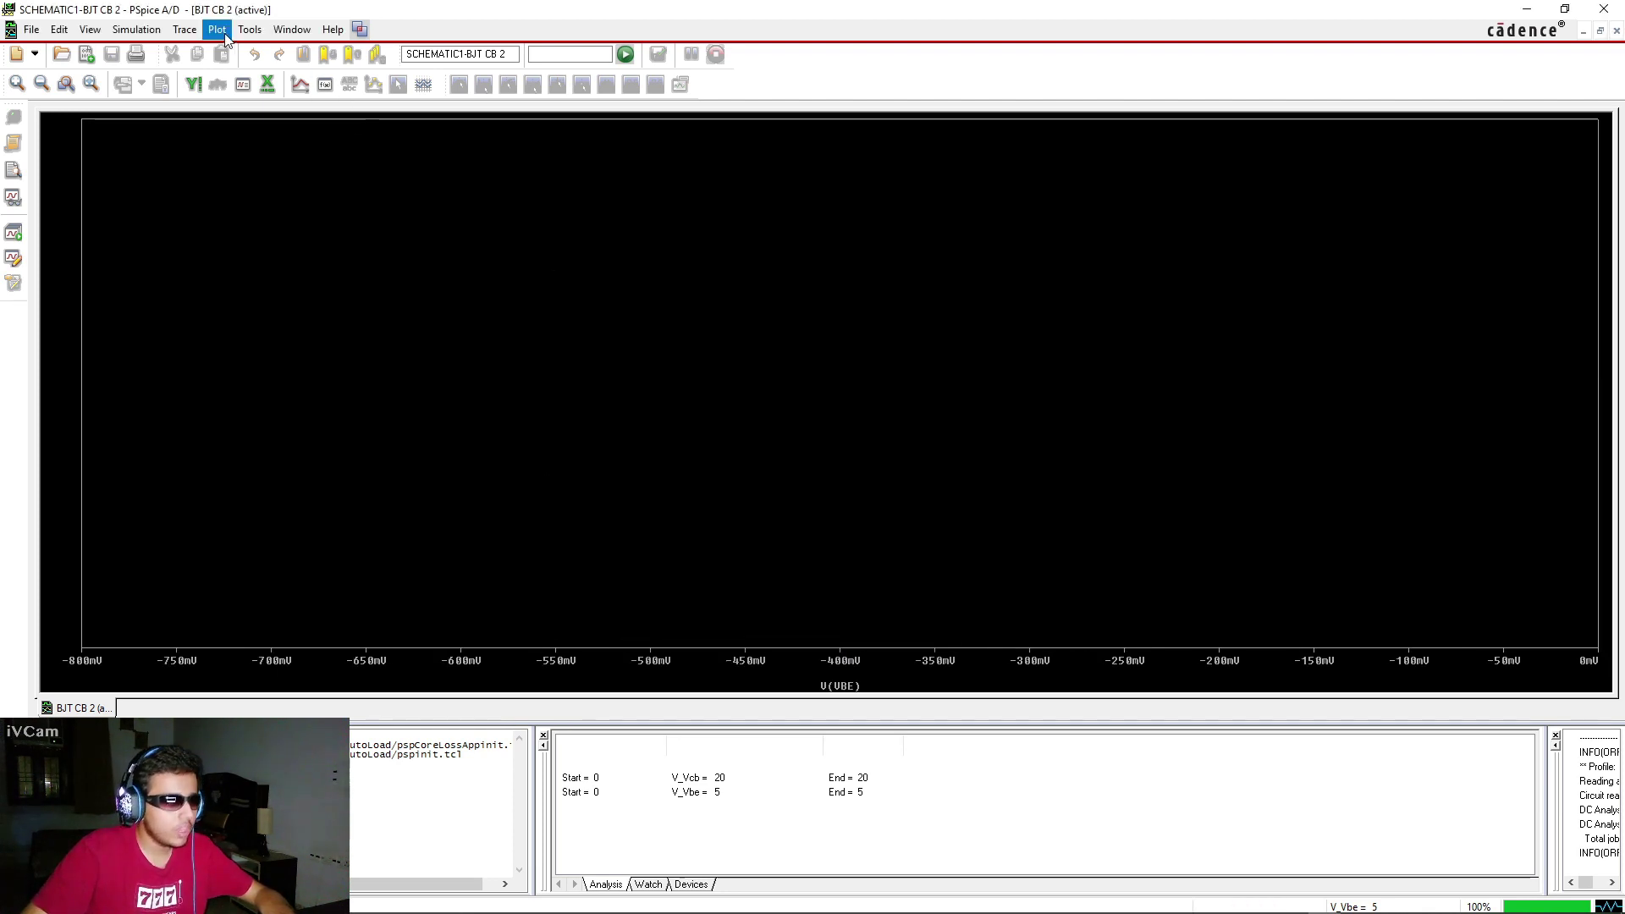
# Add a trace of the emitter current I(Q1:E), with only currents listed among the output variables
pyautogui.click(185, 29)
pyautogui.click(225, 52)
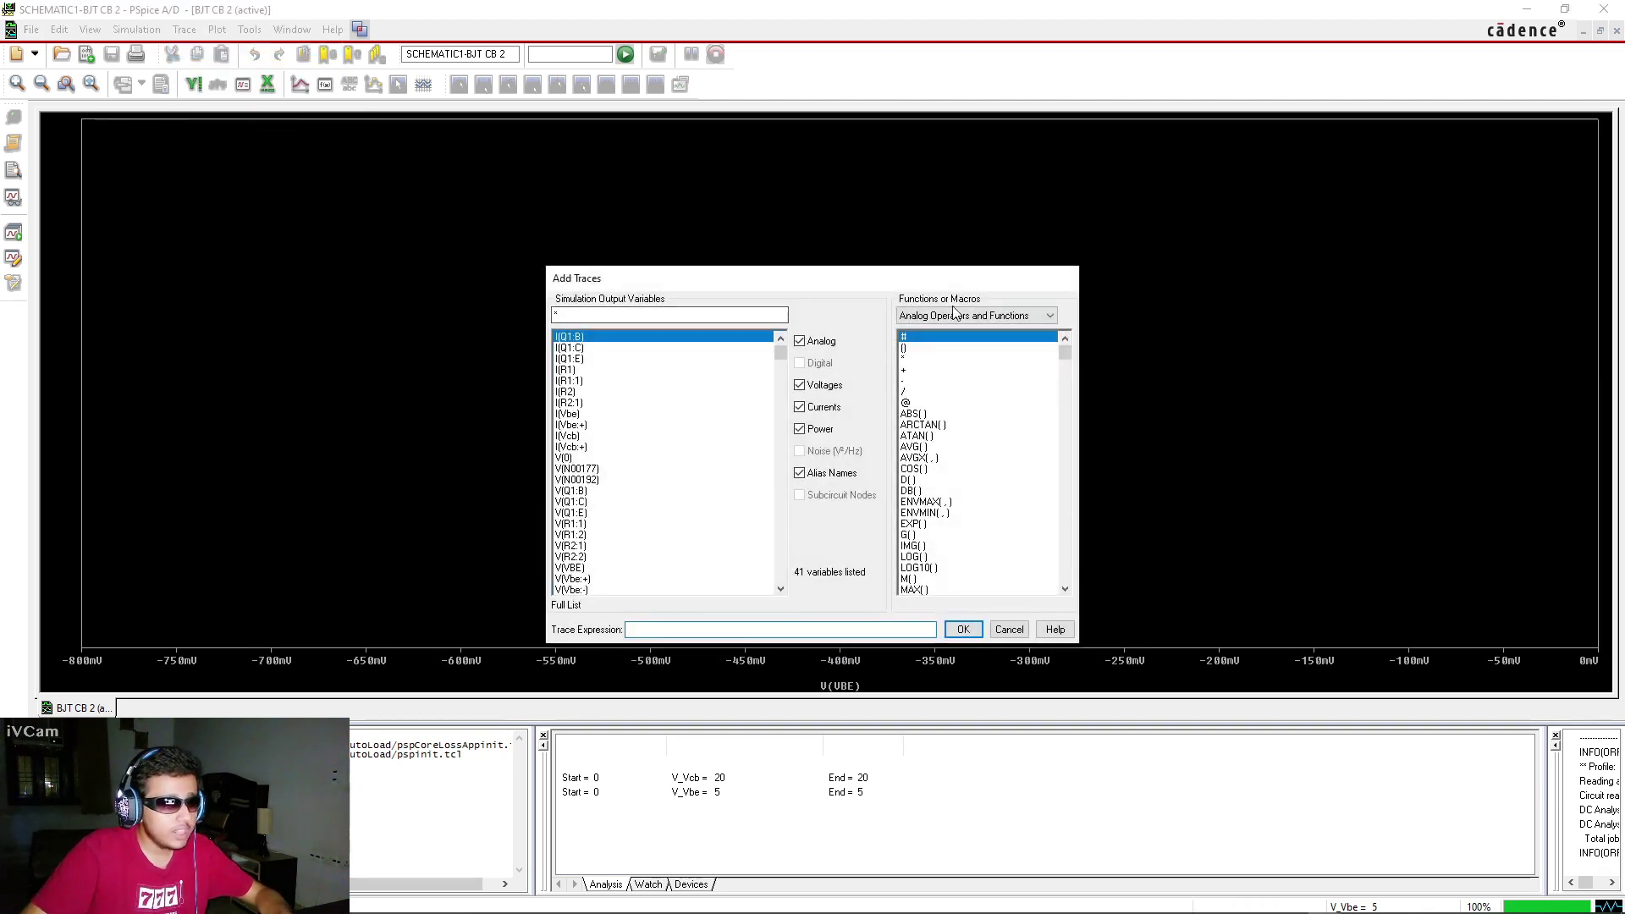
pyautogui.click(820, 472)
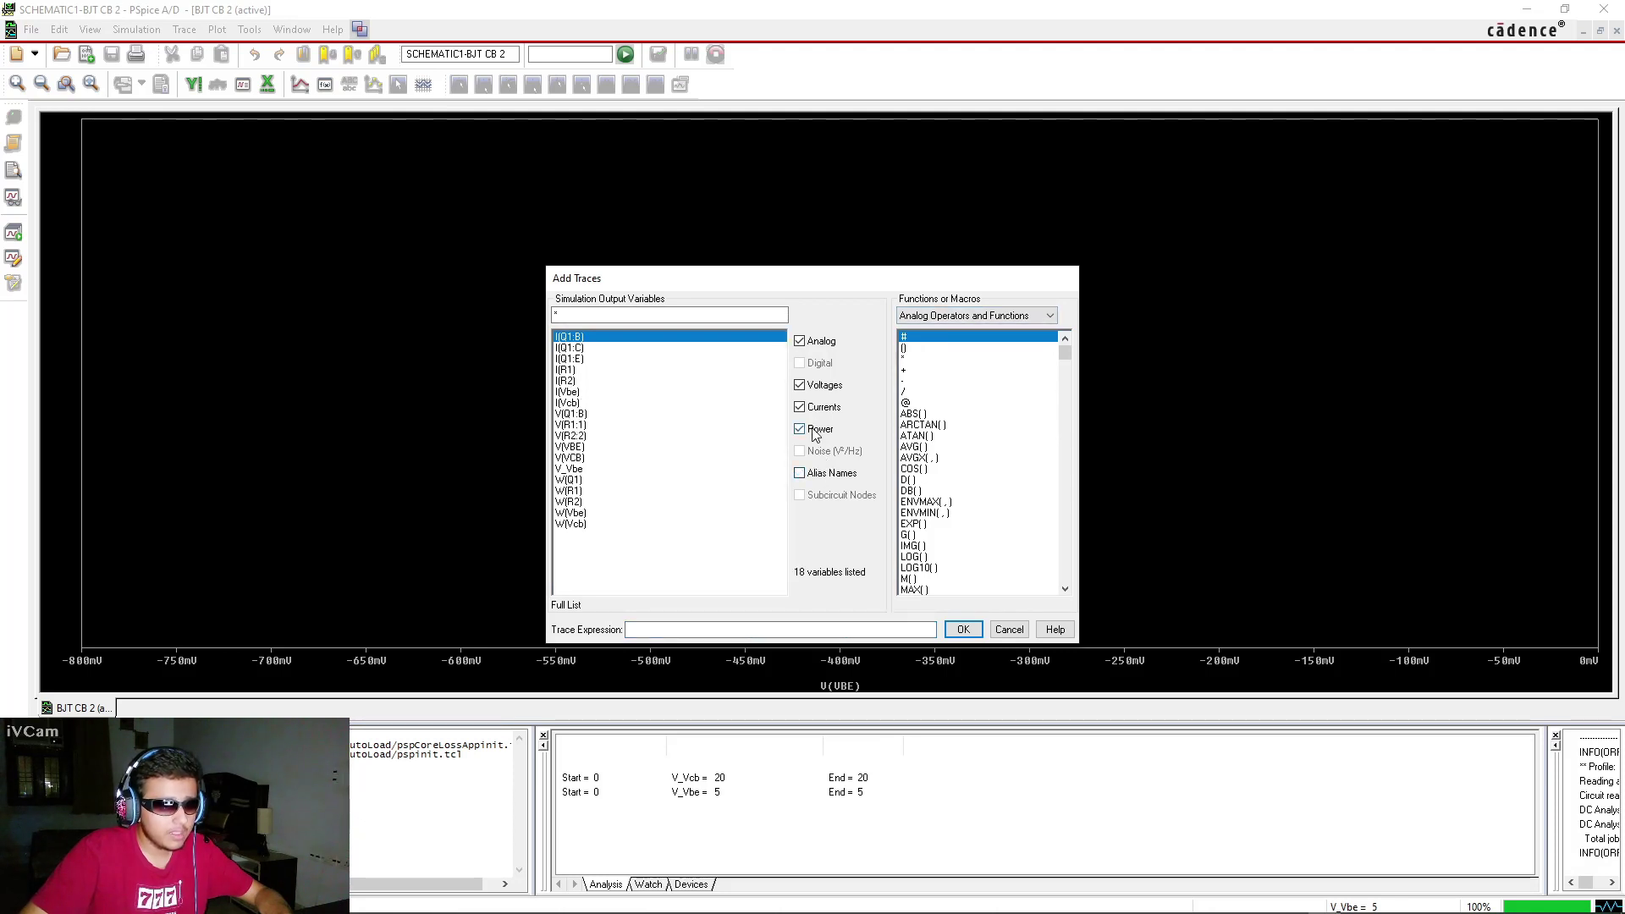
pyautogui.click(800, 429)
pyautogui.click(818, 388)
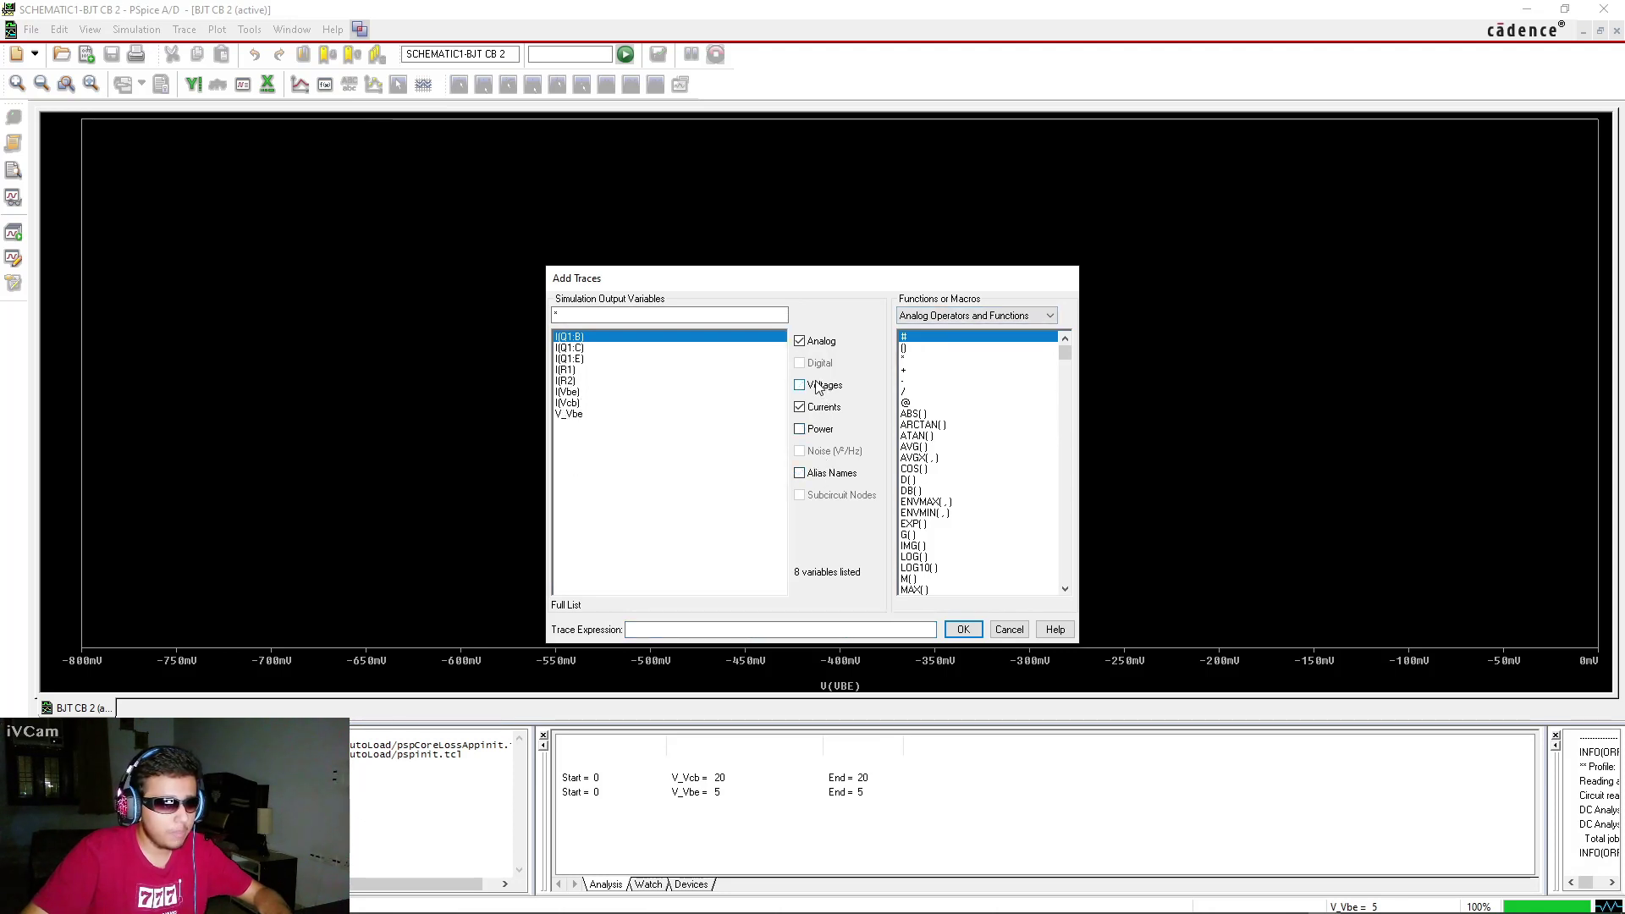
pyautogui.click(579, 359)
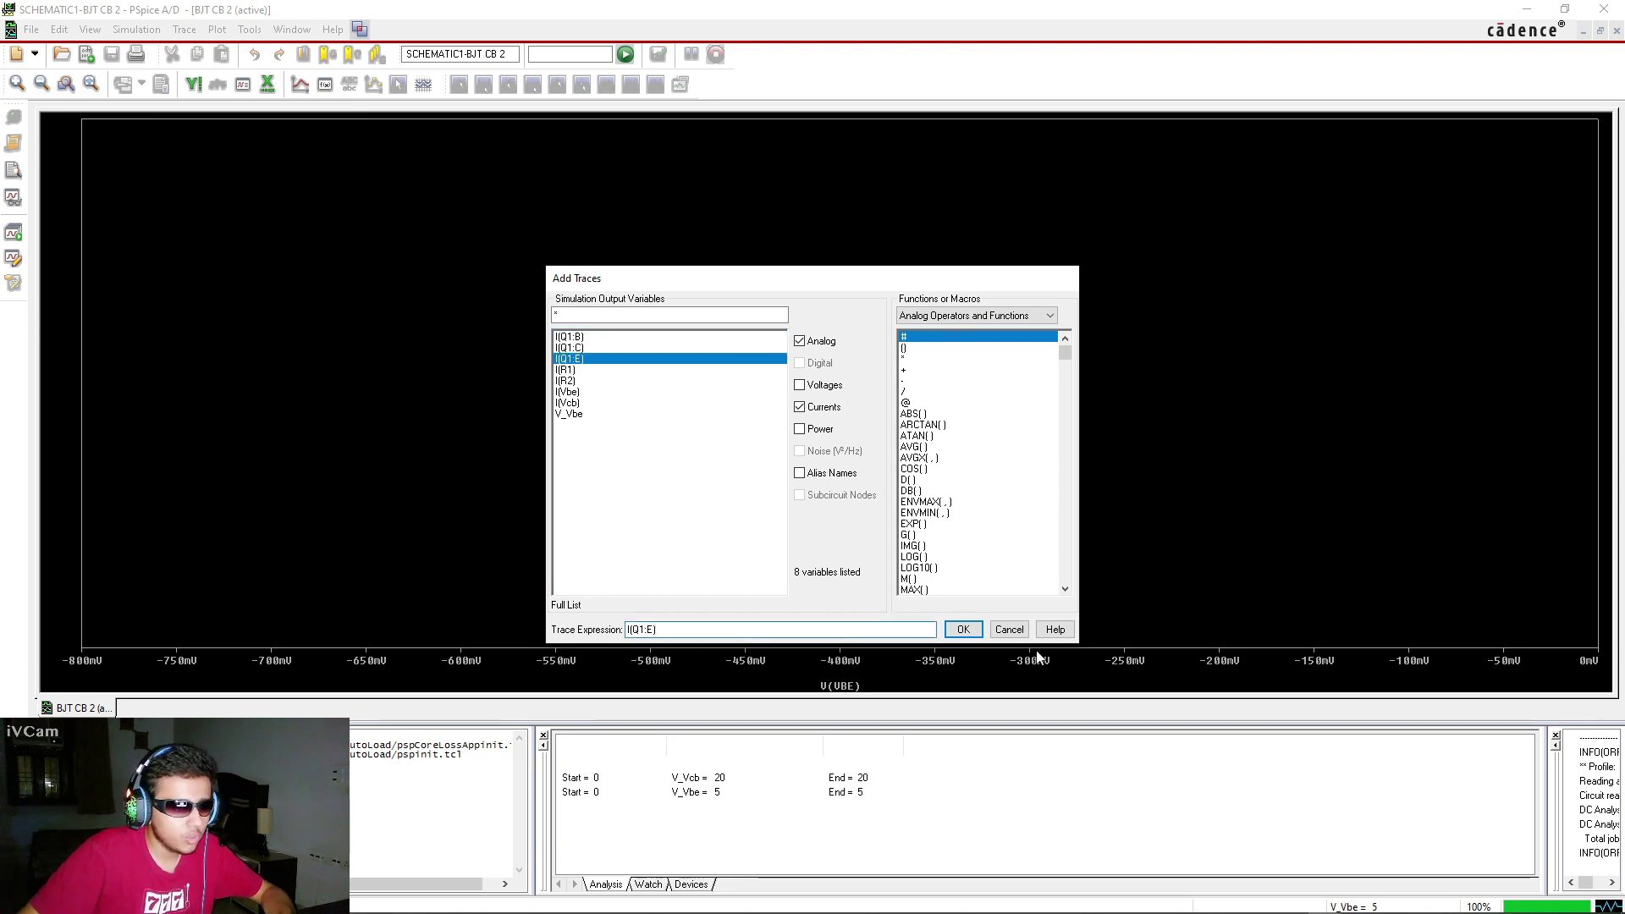
pyautogui.click(963, 630)
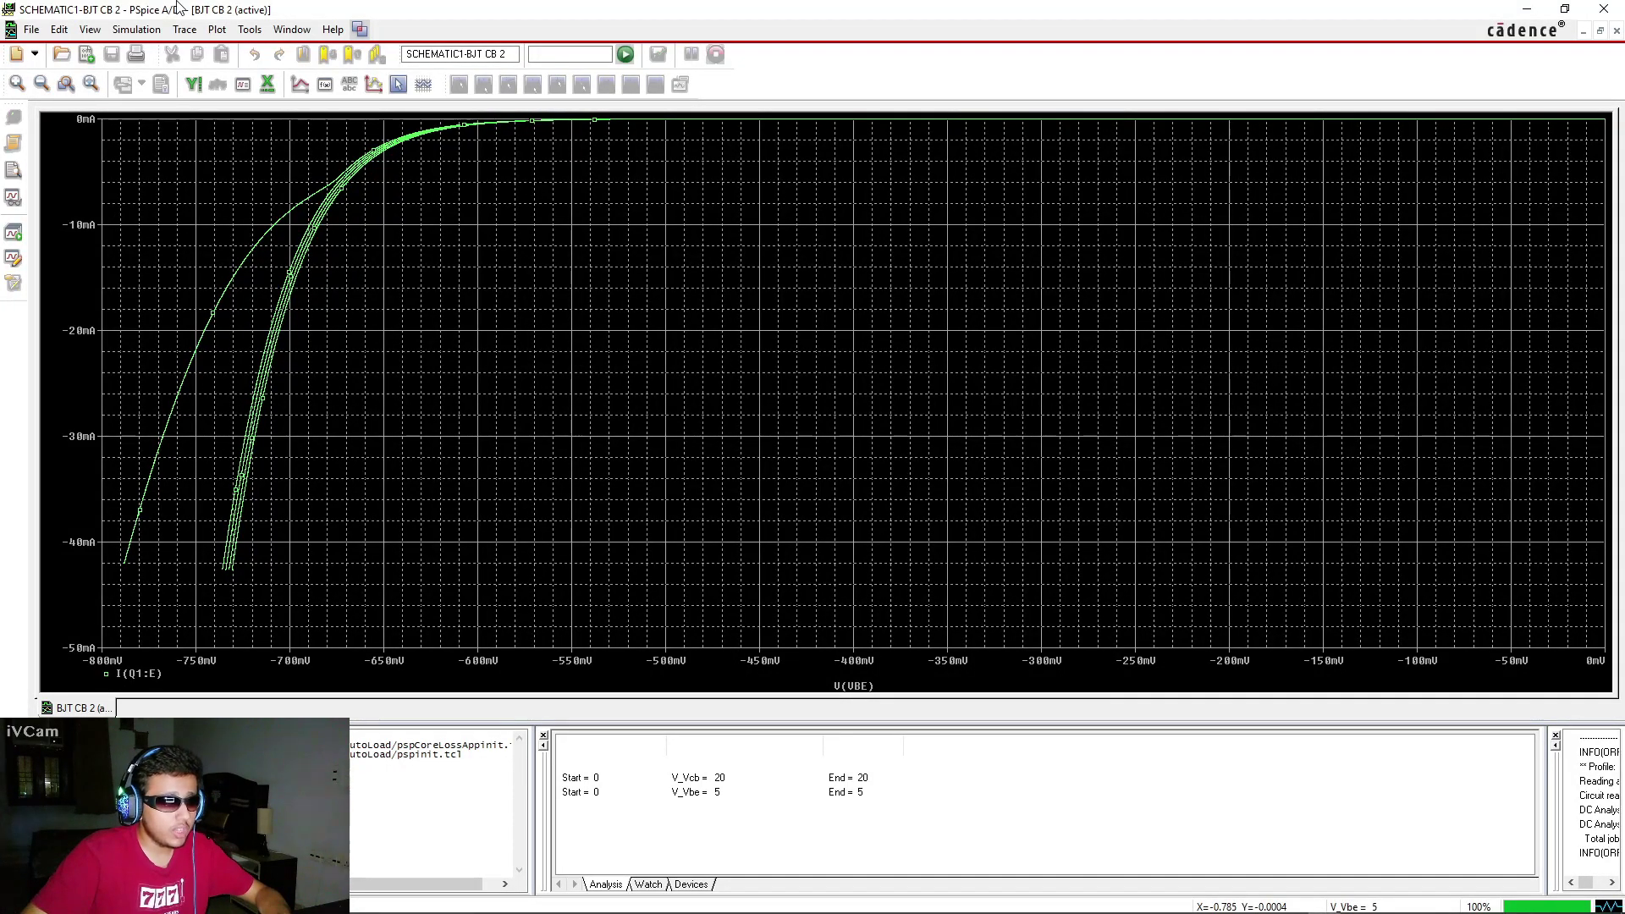
# Negate the X axis variable of the plot to -V(VBE)
pyautogui.click(216, 29)
pyautogui.click(254, 51)
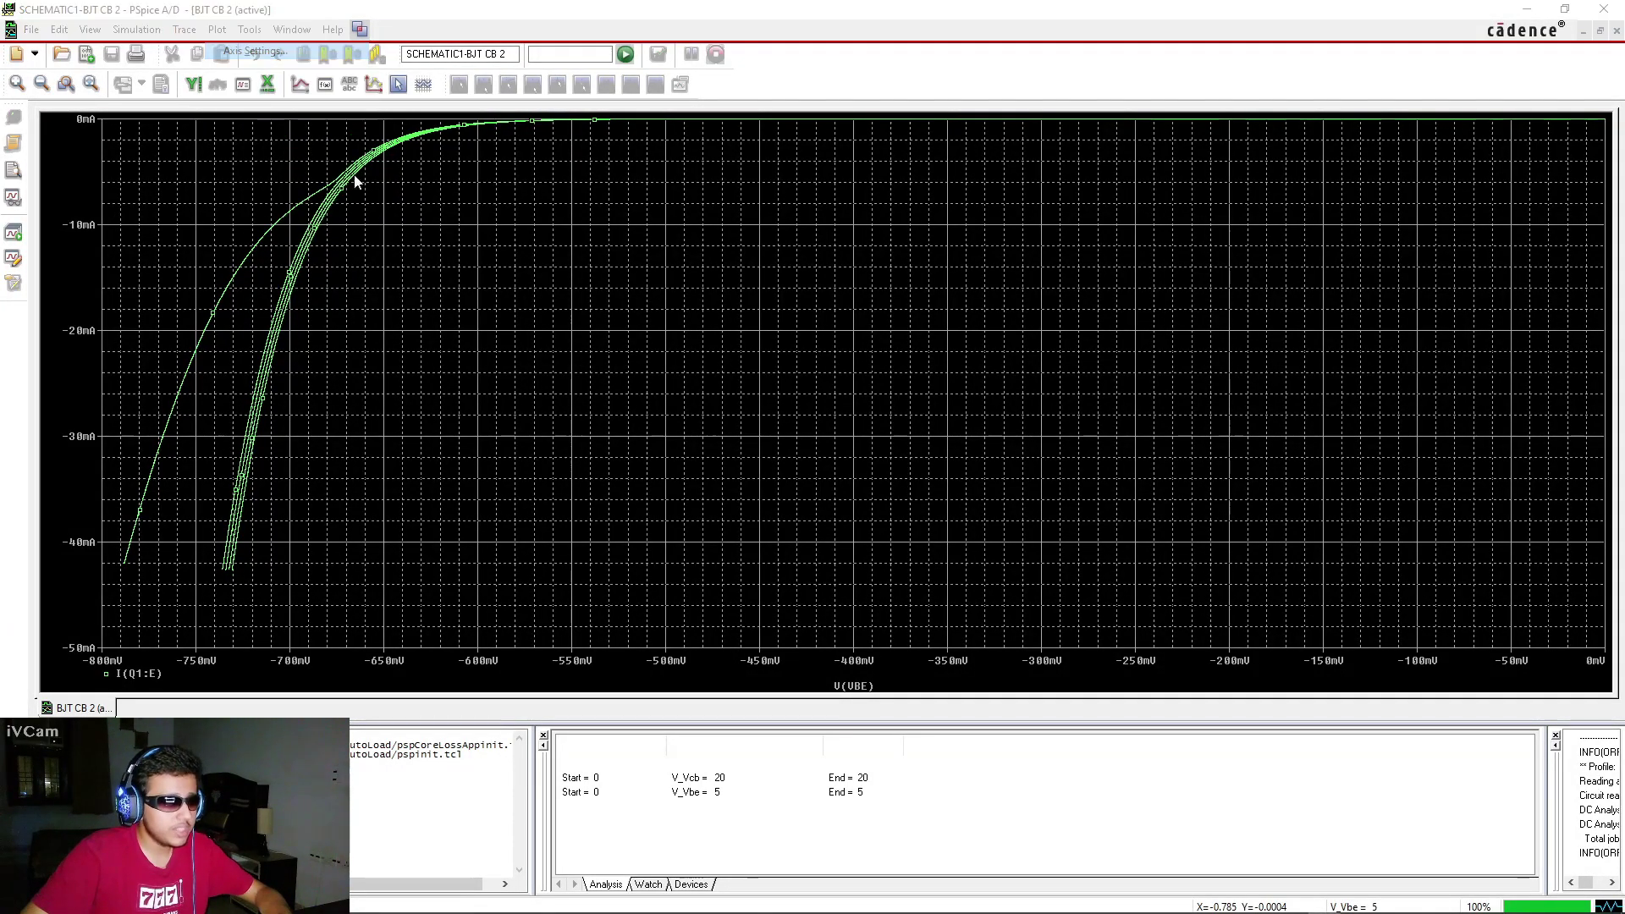
pyautogui.click(680, 551)
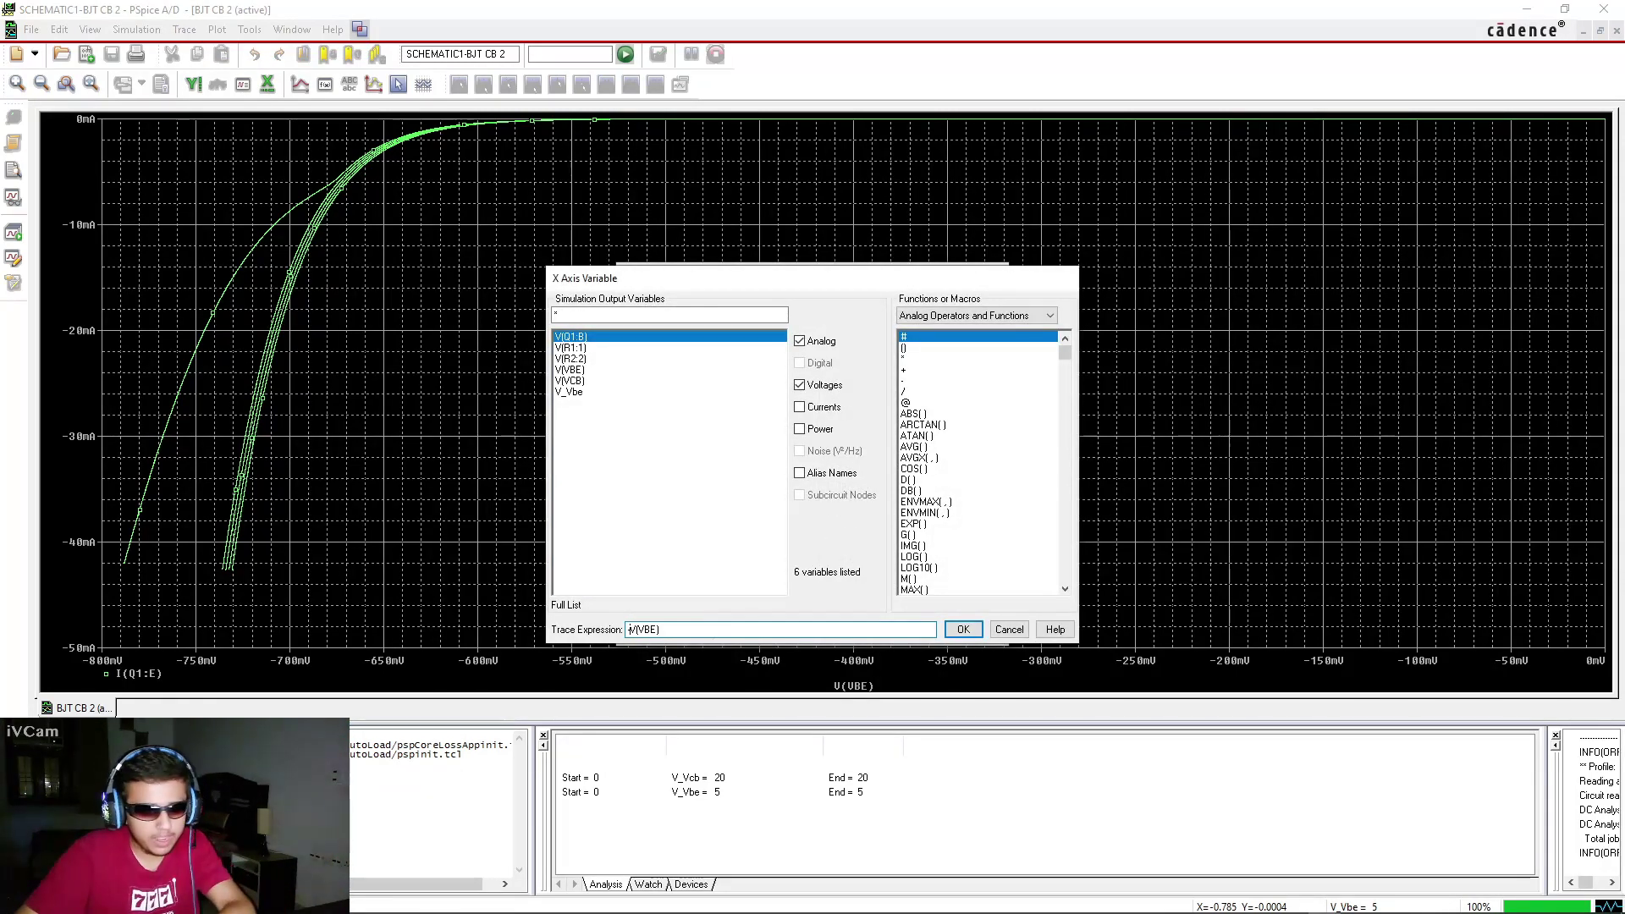
pyautogui.click(963, 629)
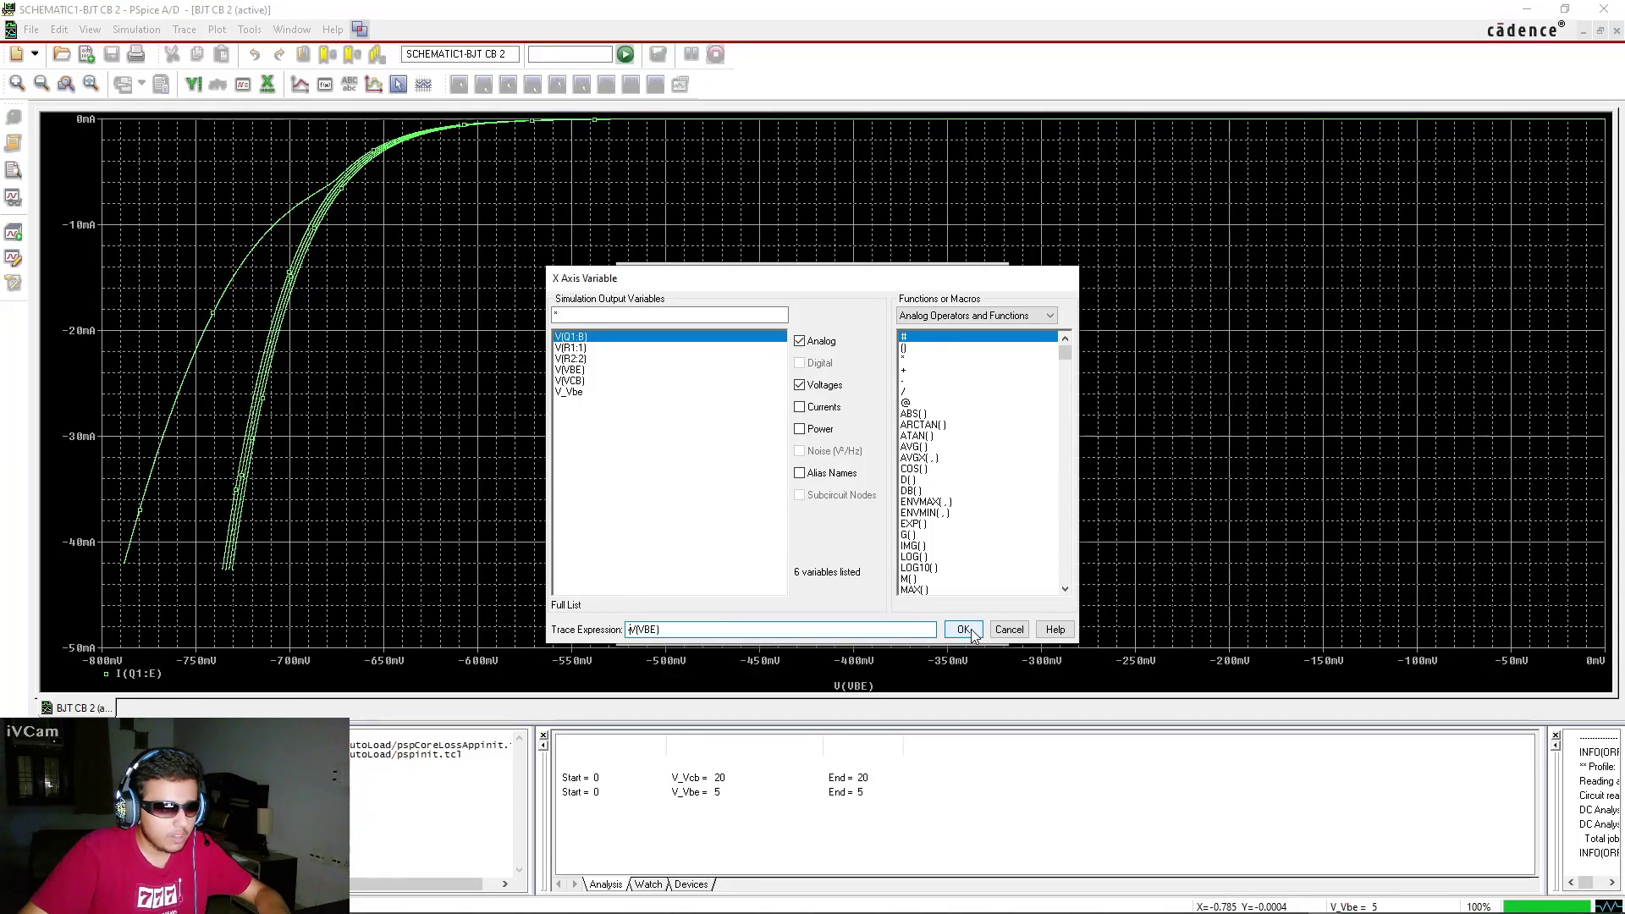
pyautogui.click(657, 631)
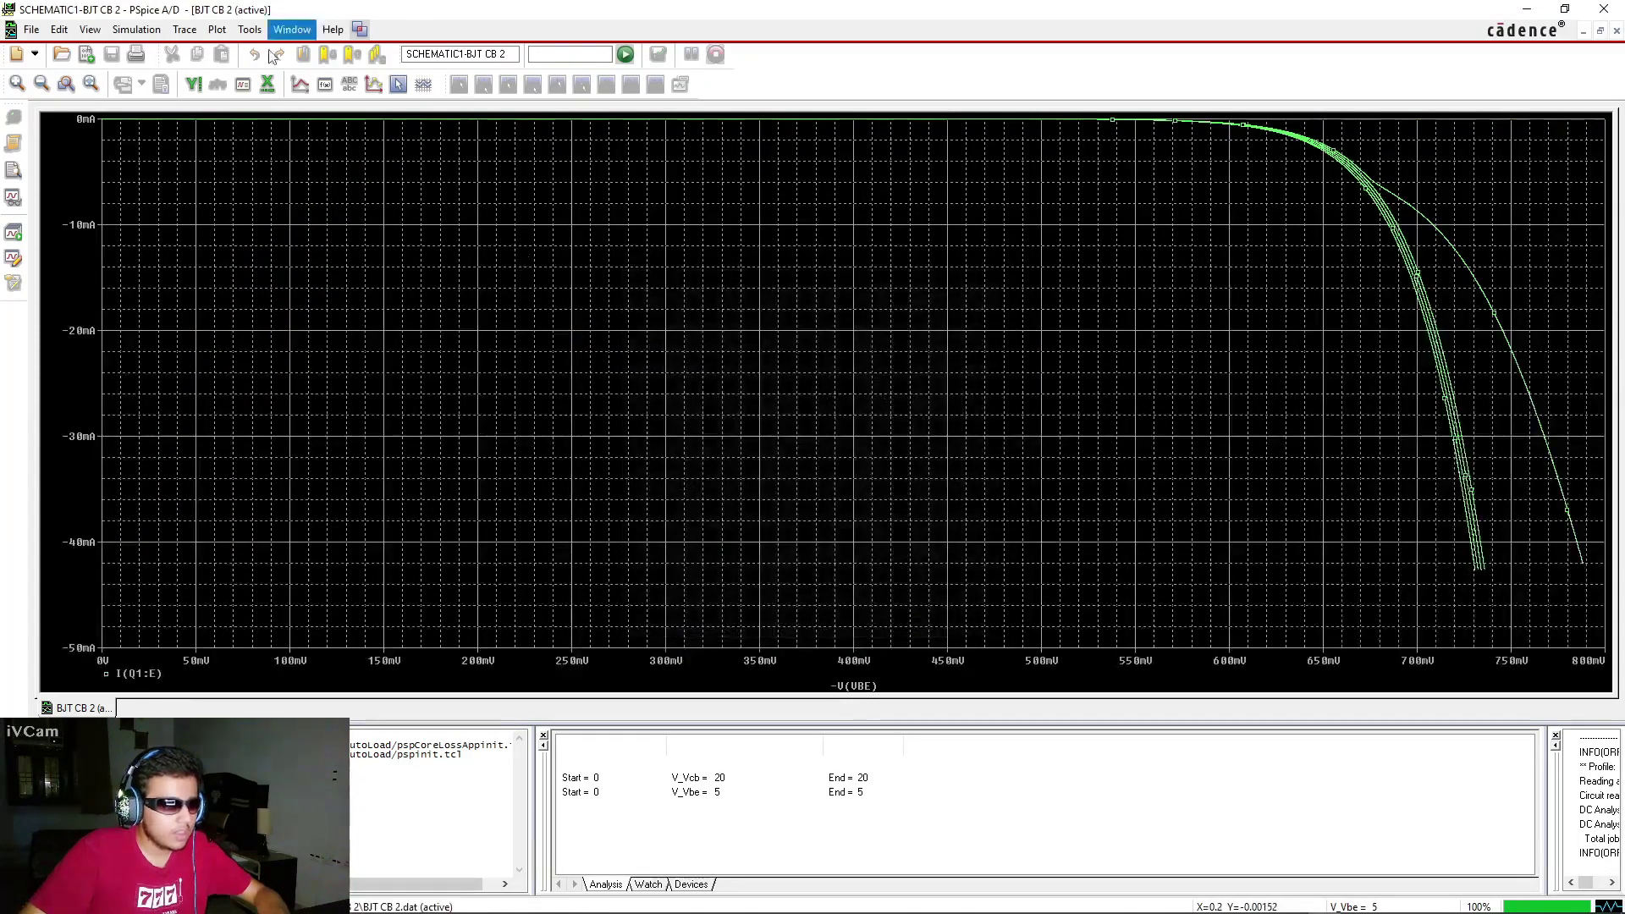
# Delete all traces and add a trace of the negated emitter current, -I(Q1:E)
pyautogui.click(185, 29)
pyautogui.click(212, 66)
pyautogui.click(185, 29)
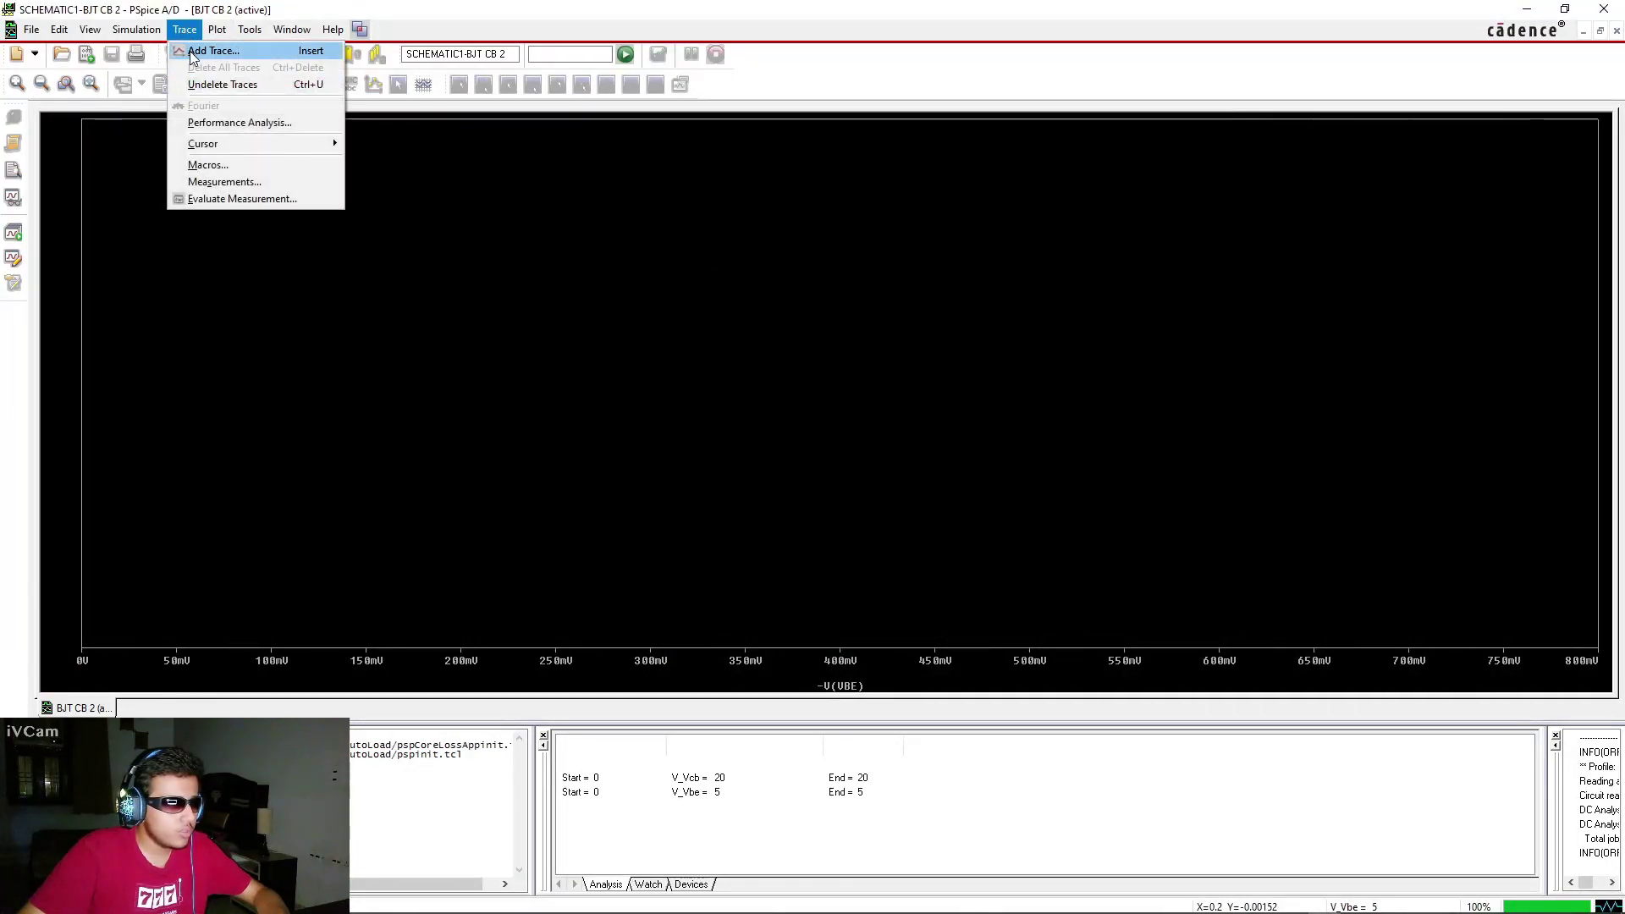
pyautogui.click(208, 48)
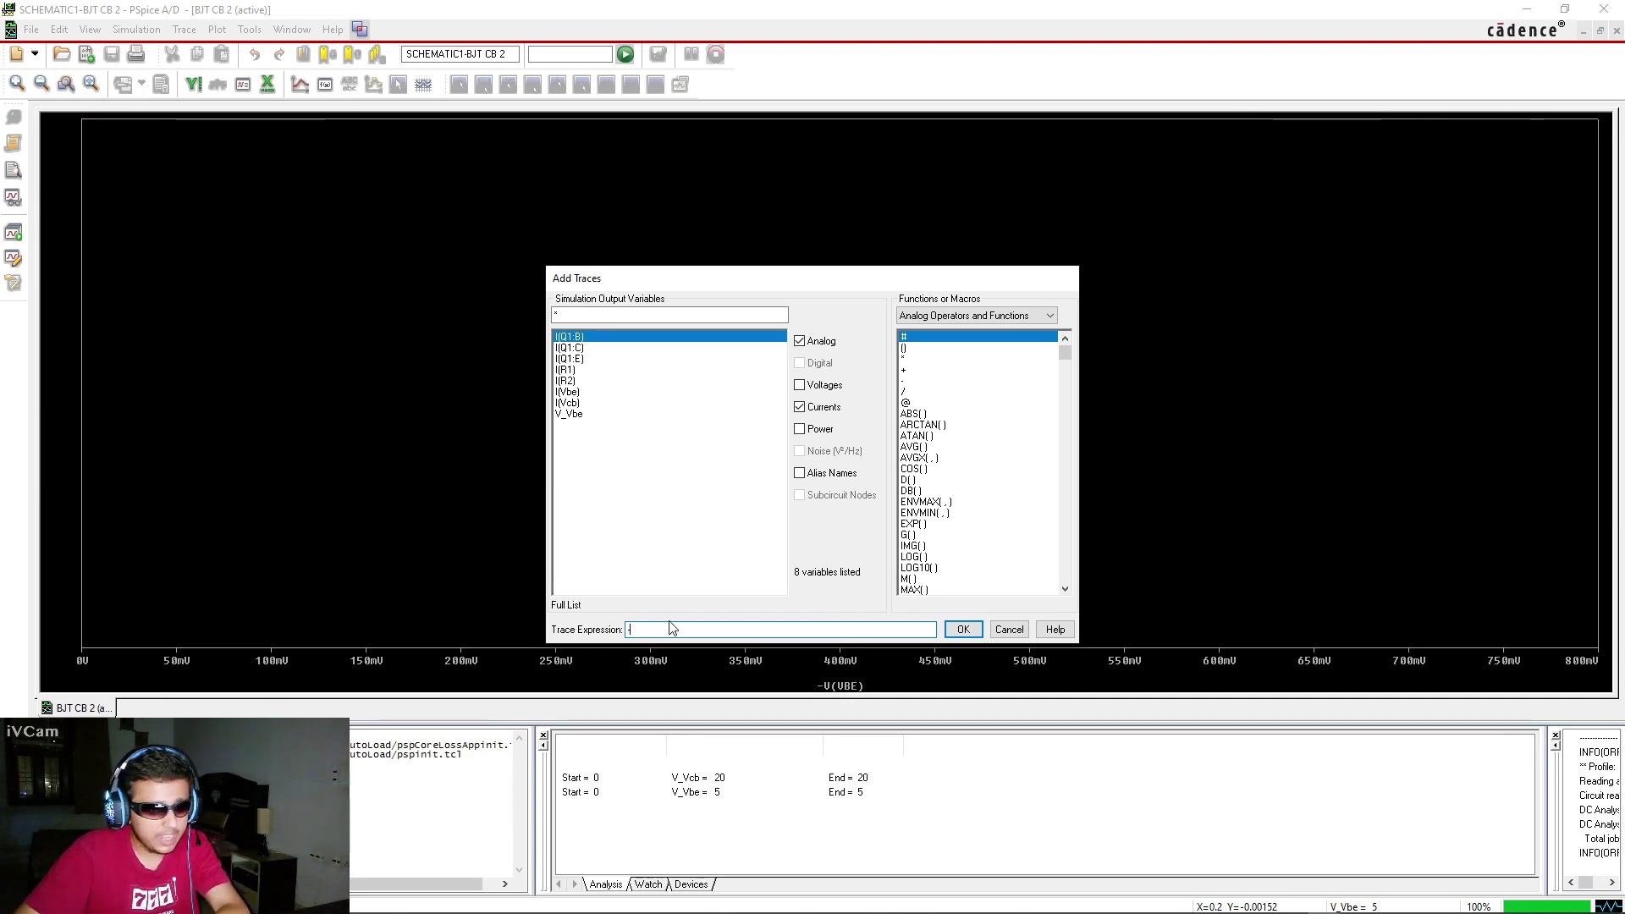
pyautogui.write('-')
pyautogui.click(585, 359)
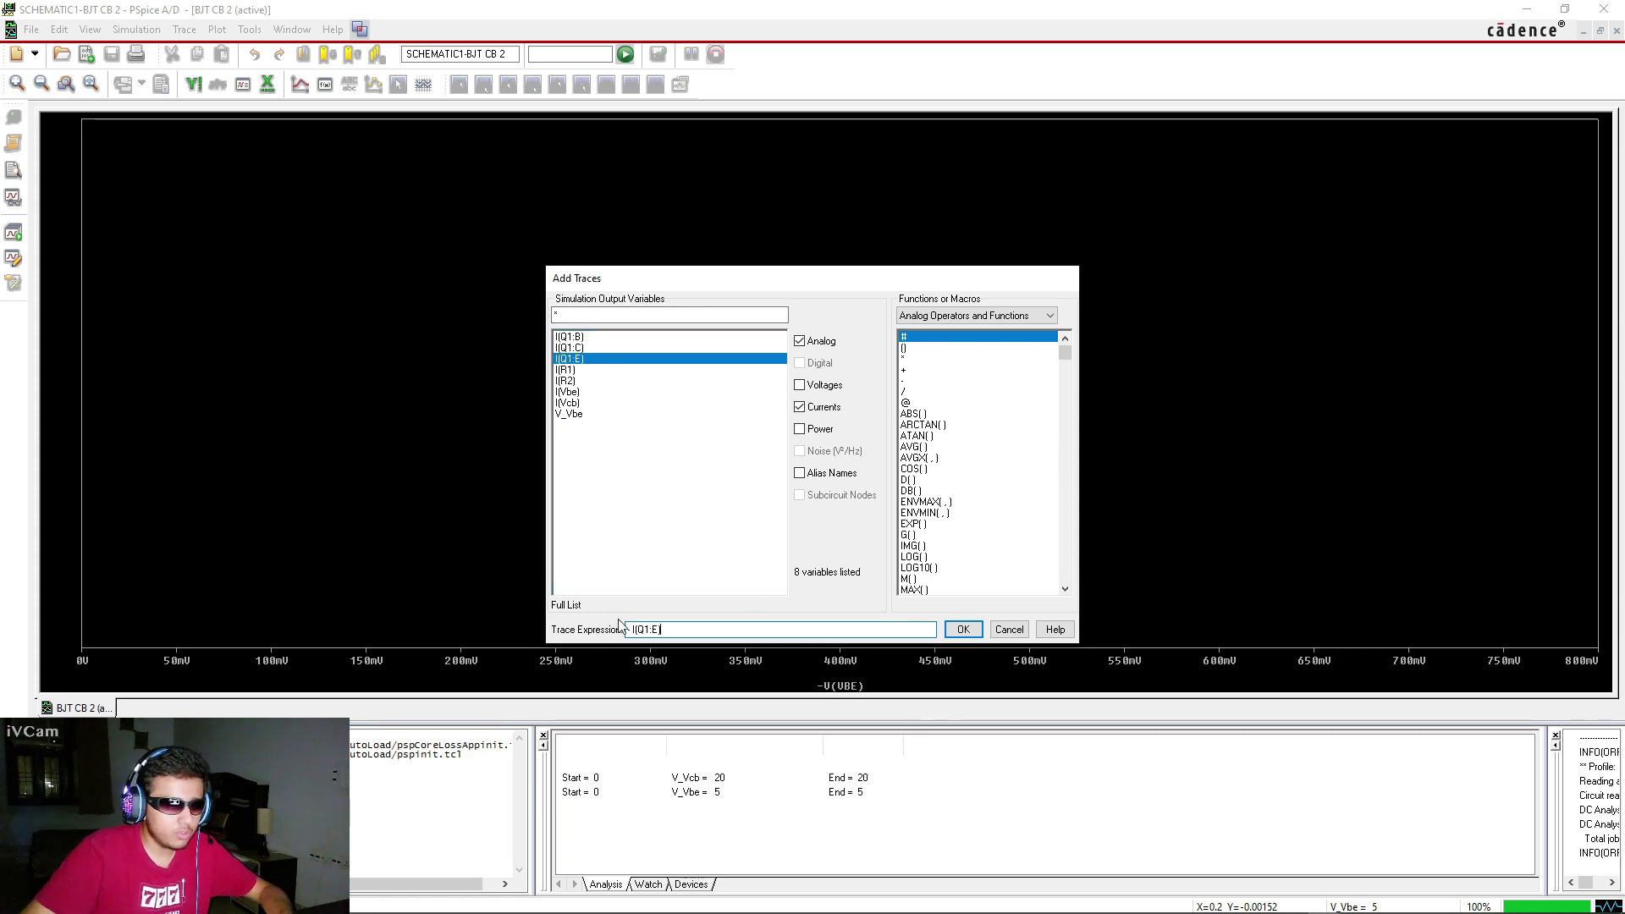
pyautogui.click(954, 633)
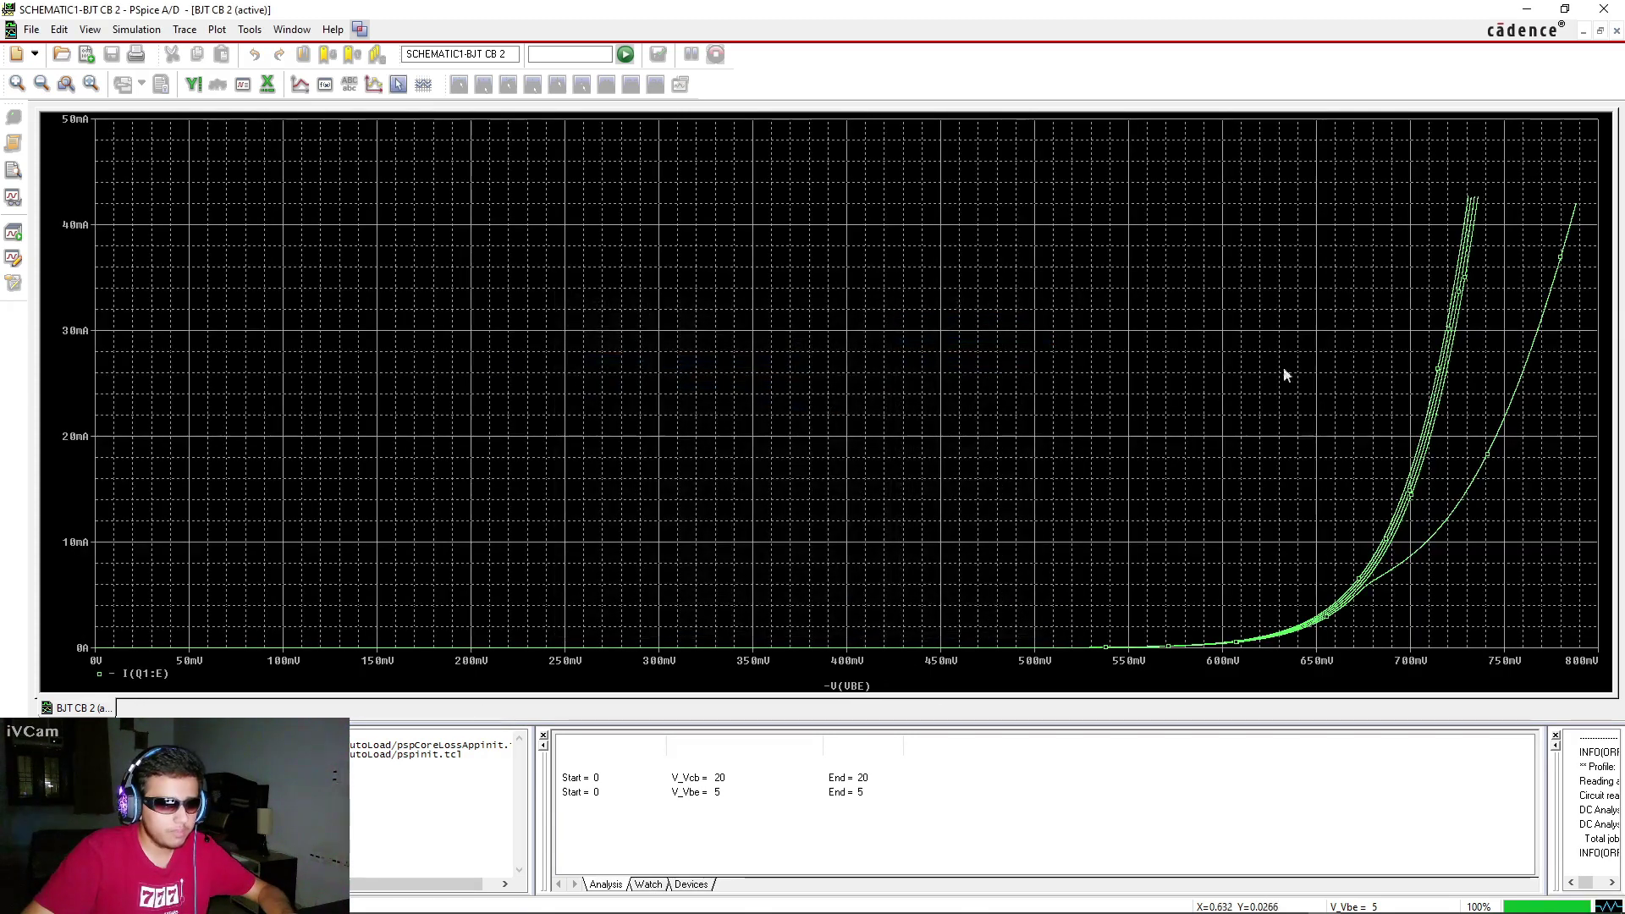
# Change the -I(Q1:E) trace's color to yellow and give it a much thicker line width
pyautogui.click(1515, 402)
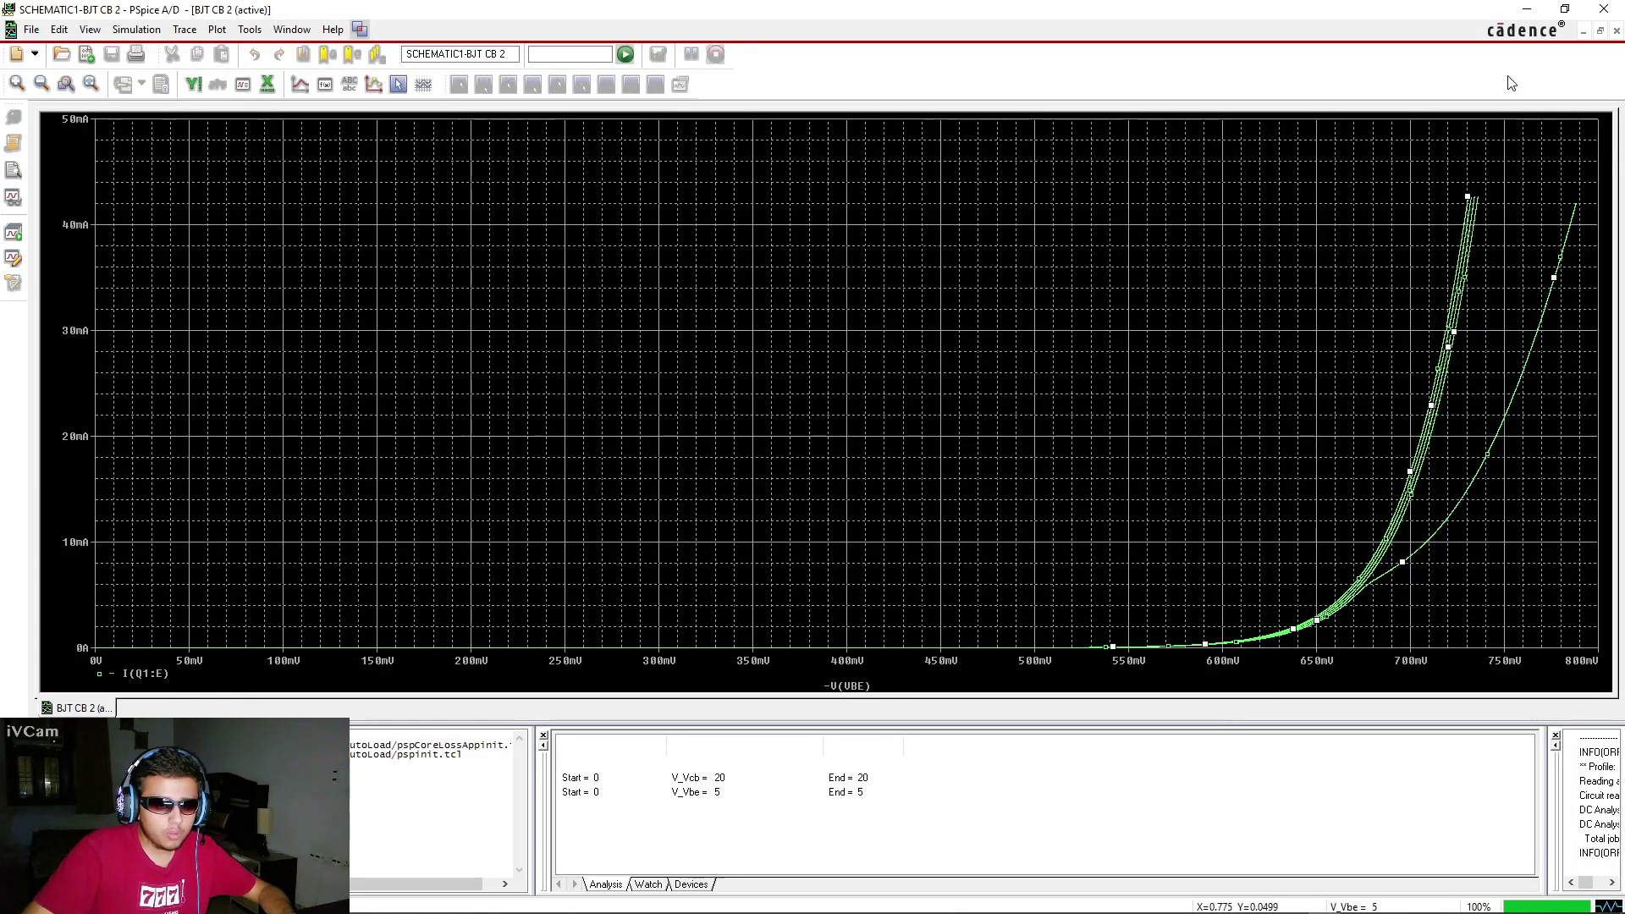
pyautogui.rightClick(1513, 415)
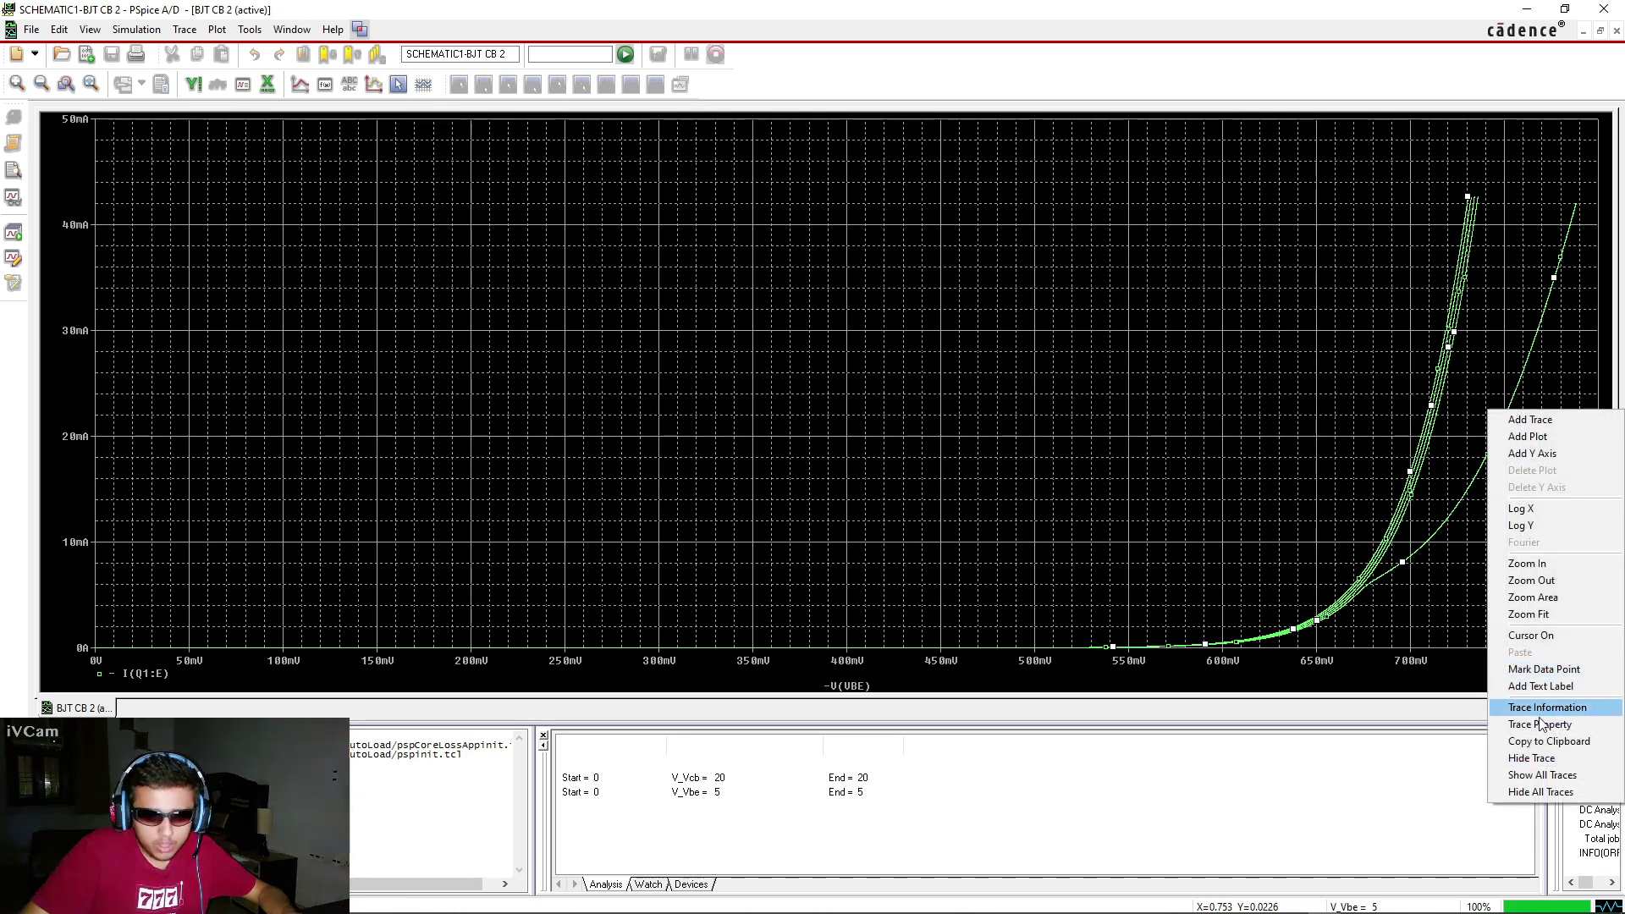
pyautogui.click(1529, 725)
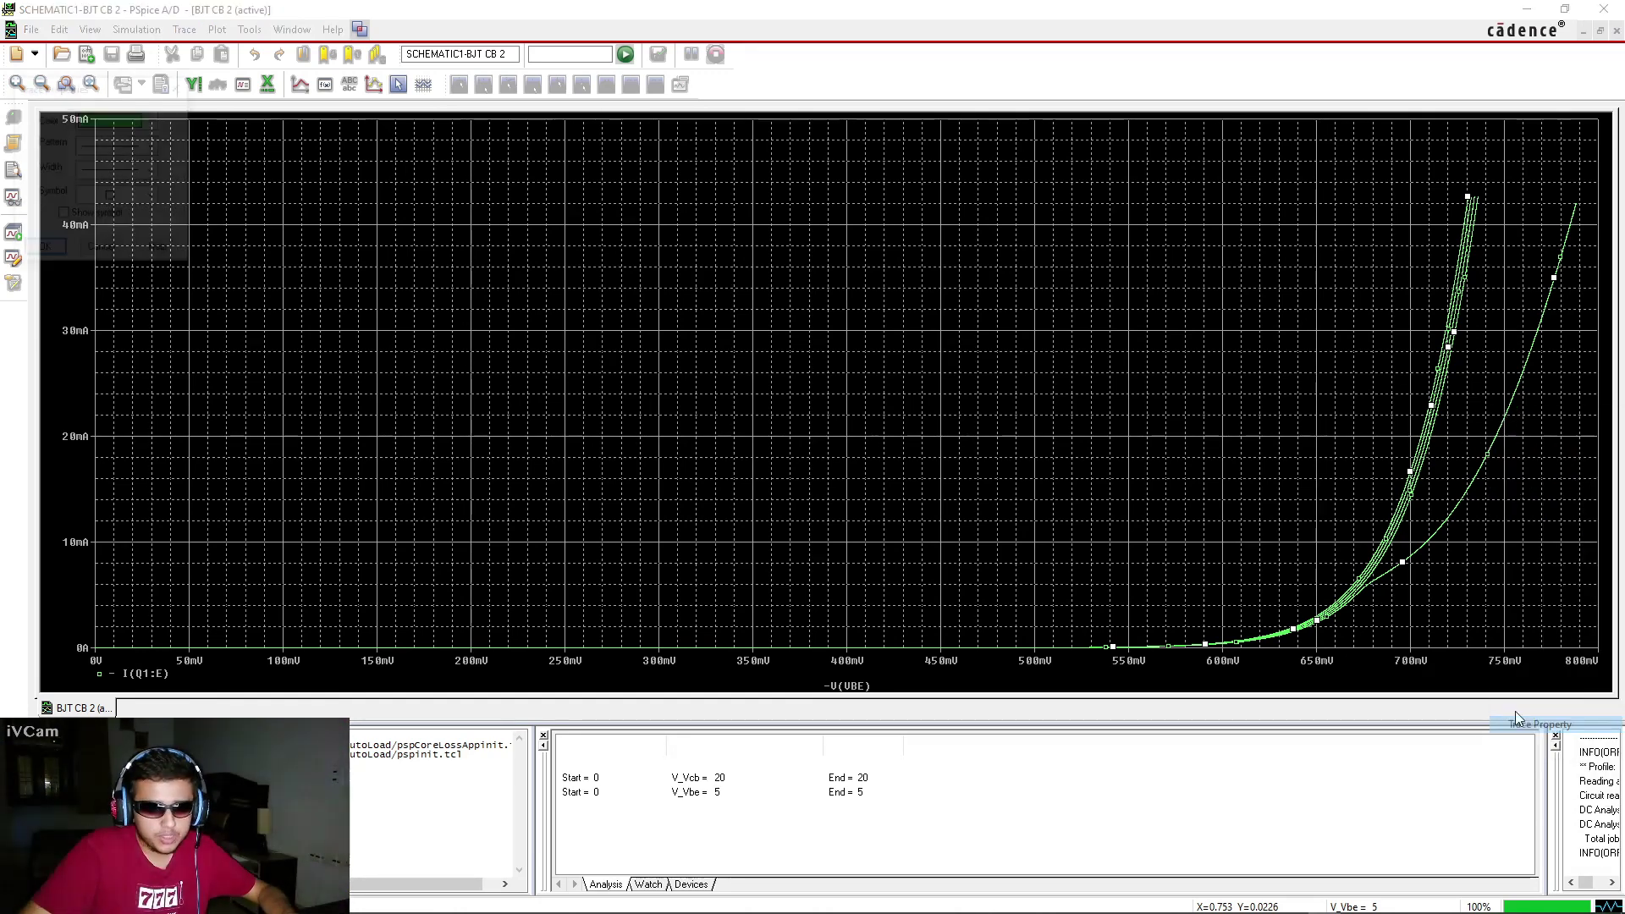
pyautogui.click(155, 119)
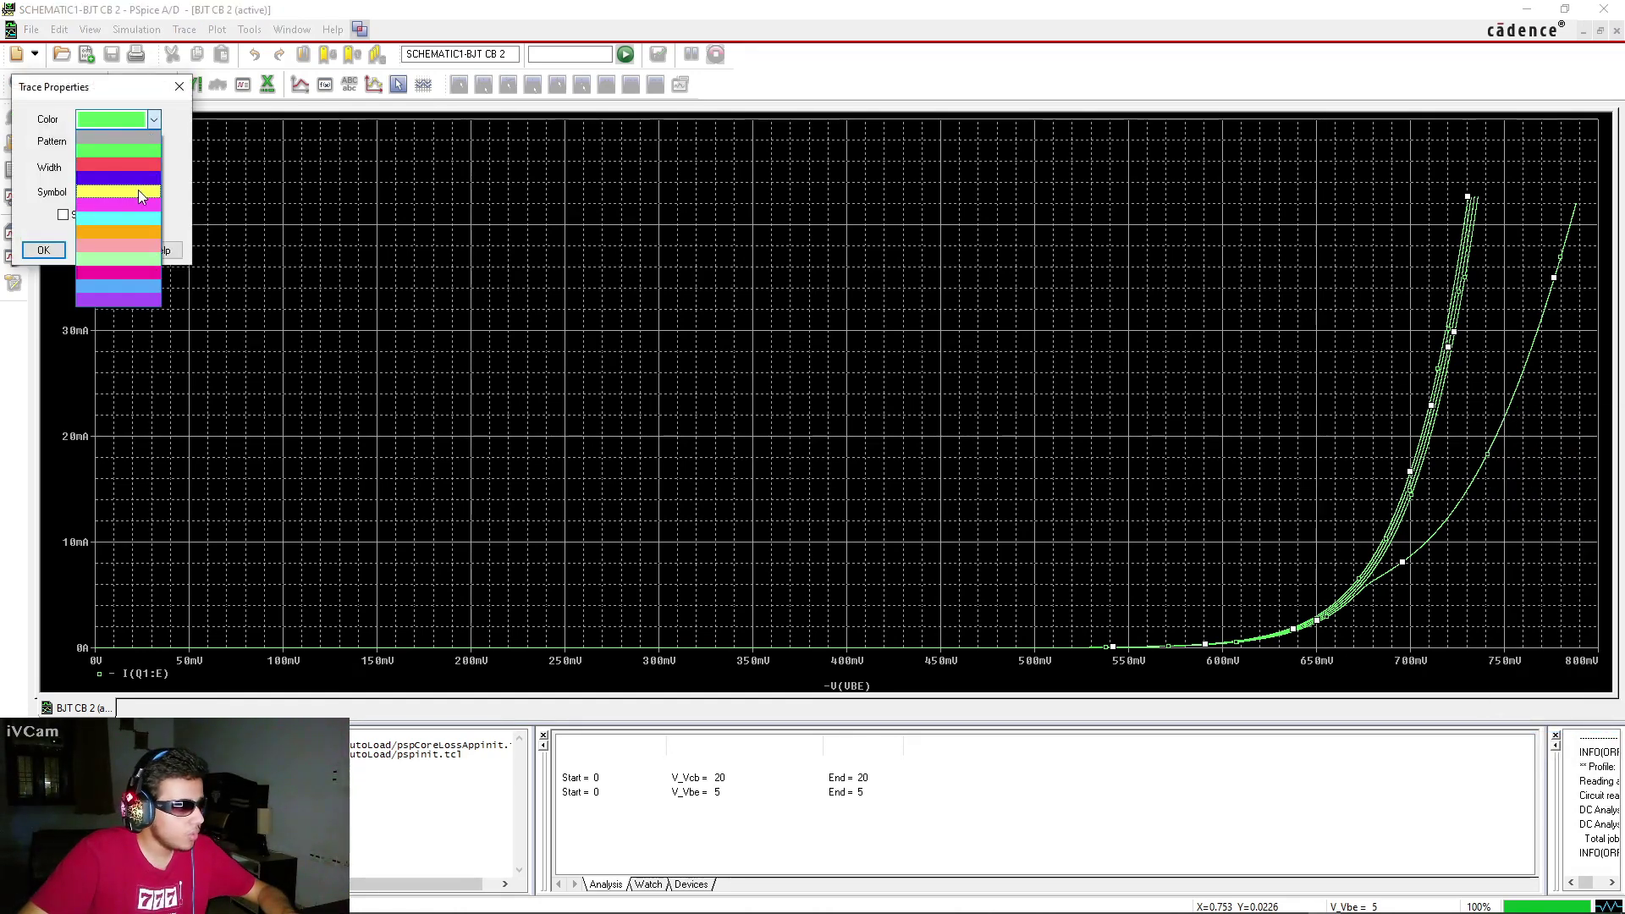
pyautogui.click(114, 169)
pyautogui.click(114, 171)
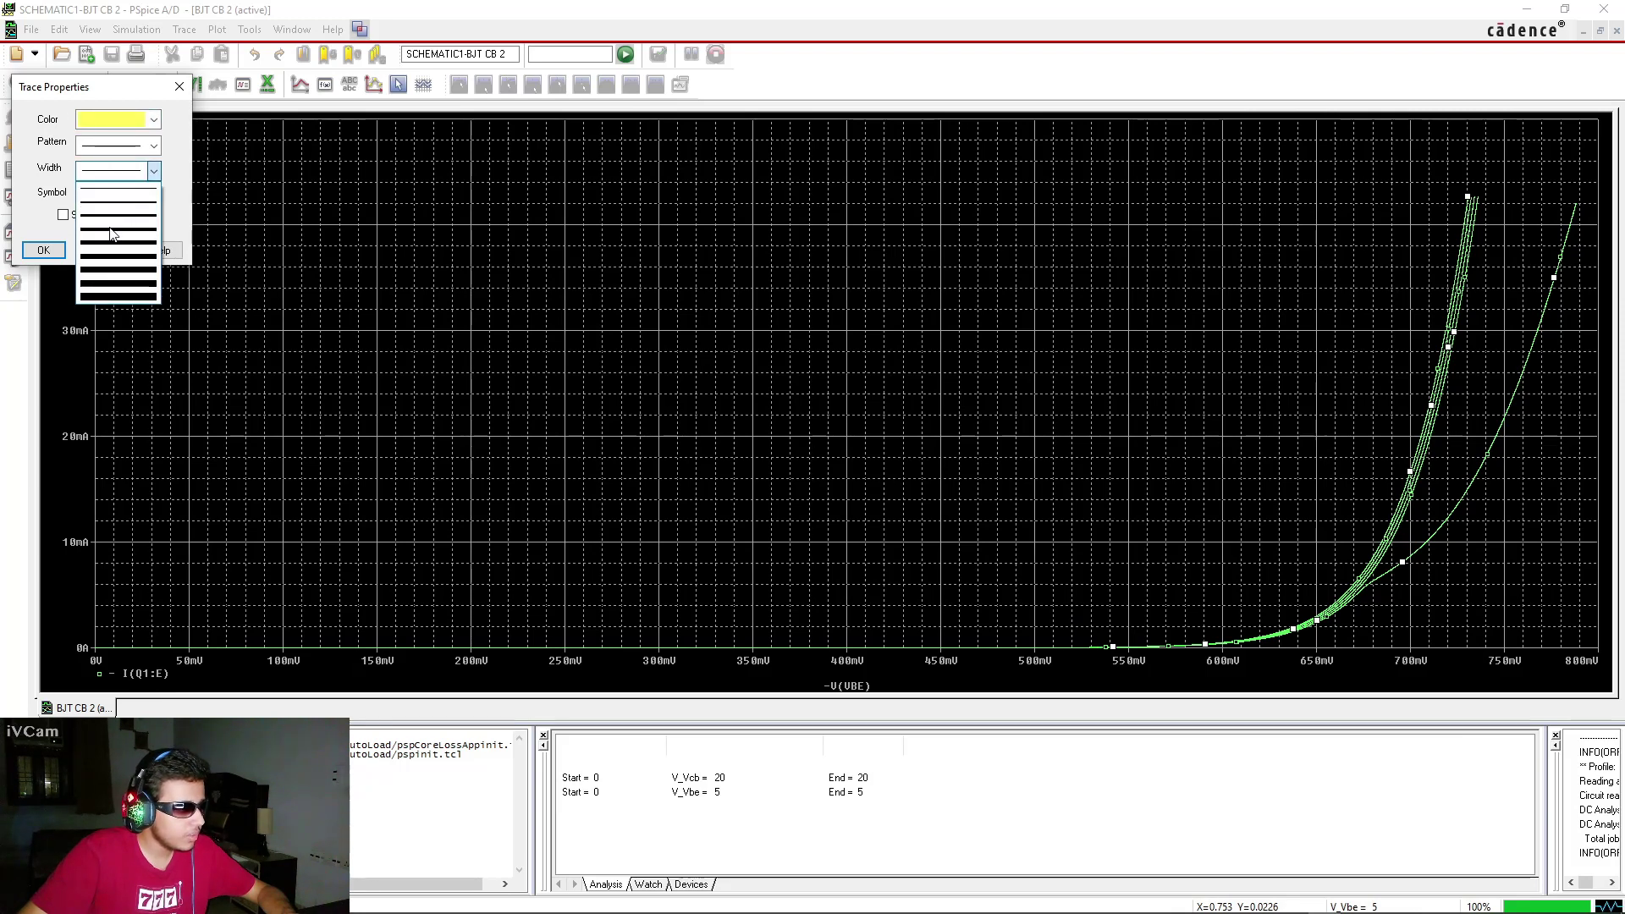
pyautogui.click(111, 286)
pyautogui.click(43, 250)
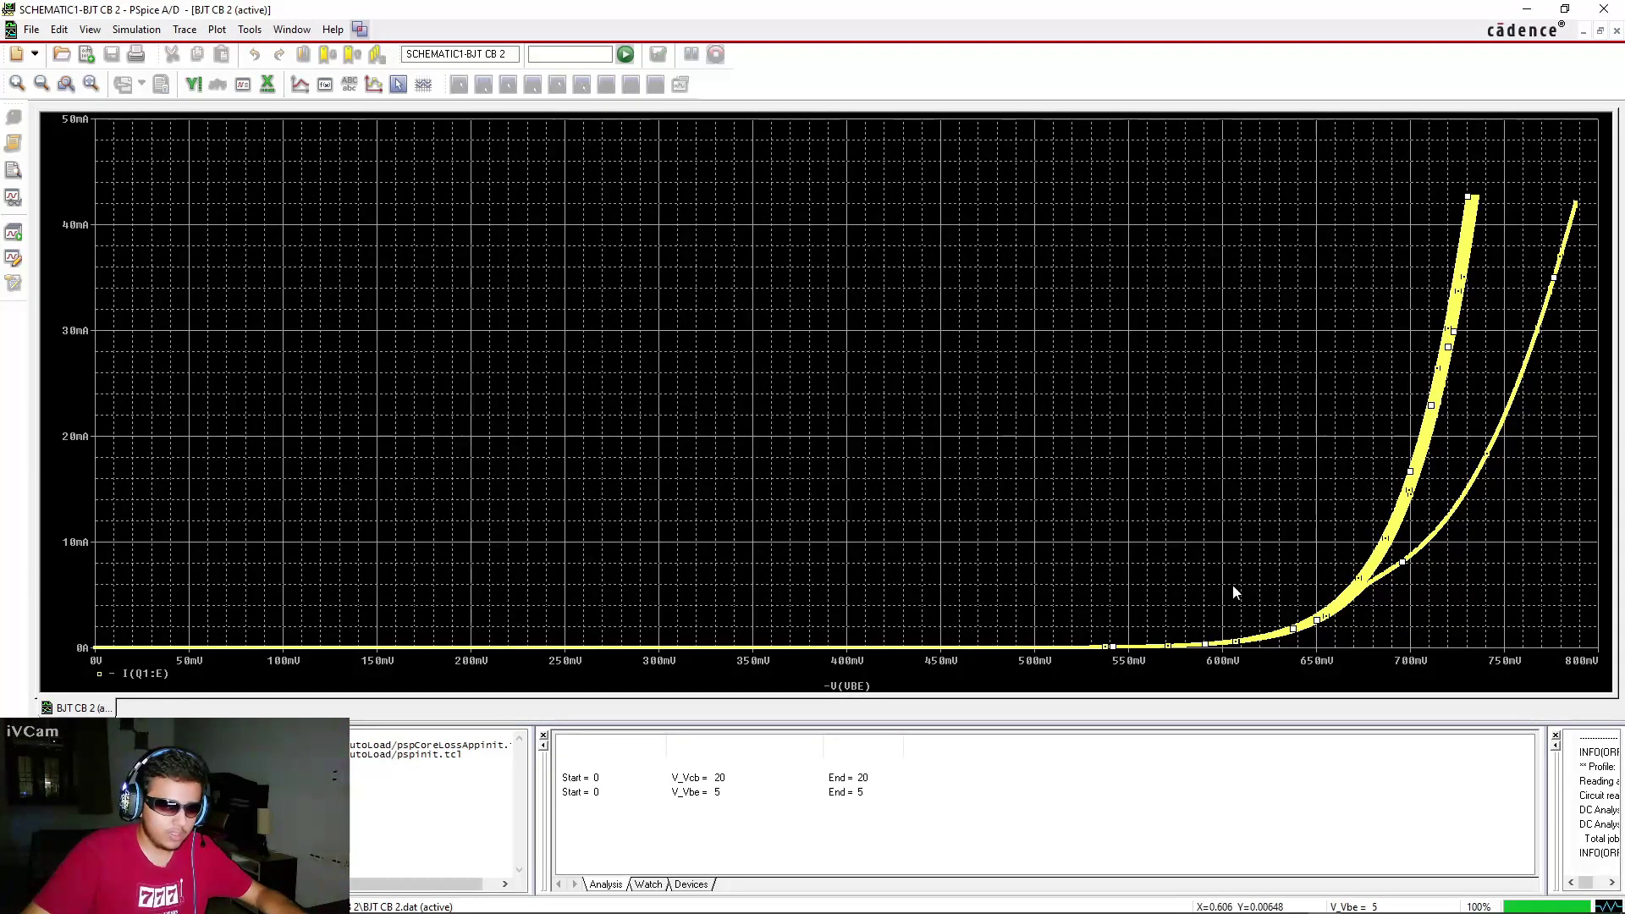
pyautogui.moveTo(1388, 905)
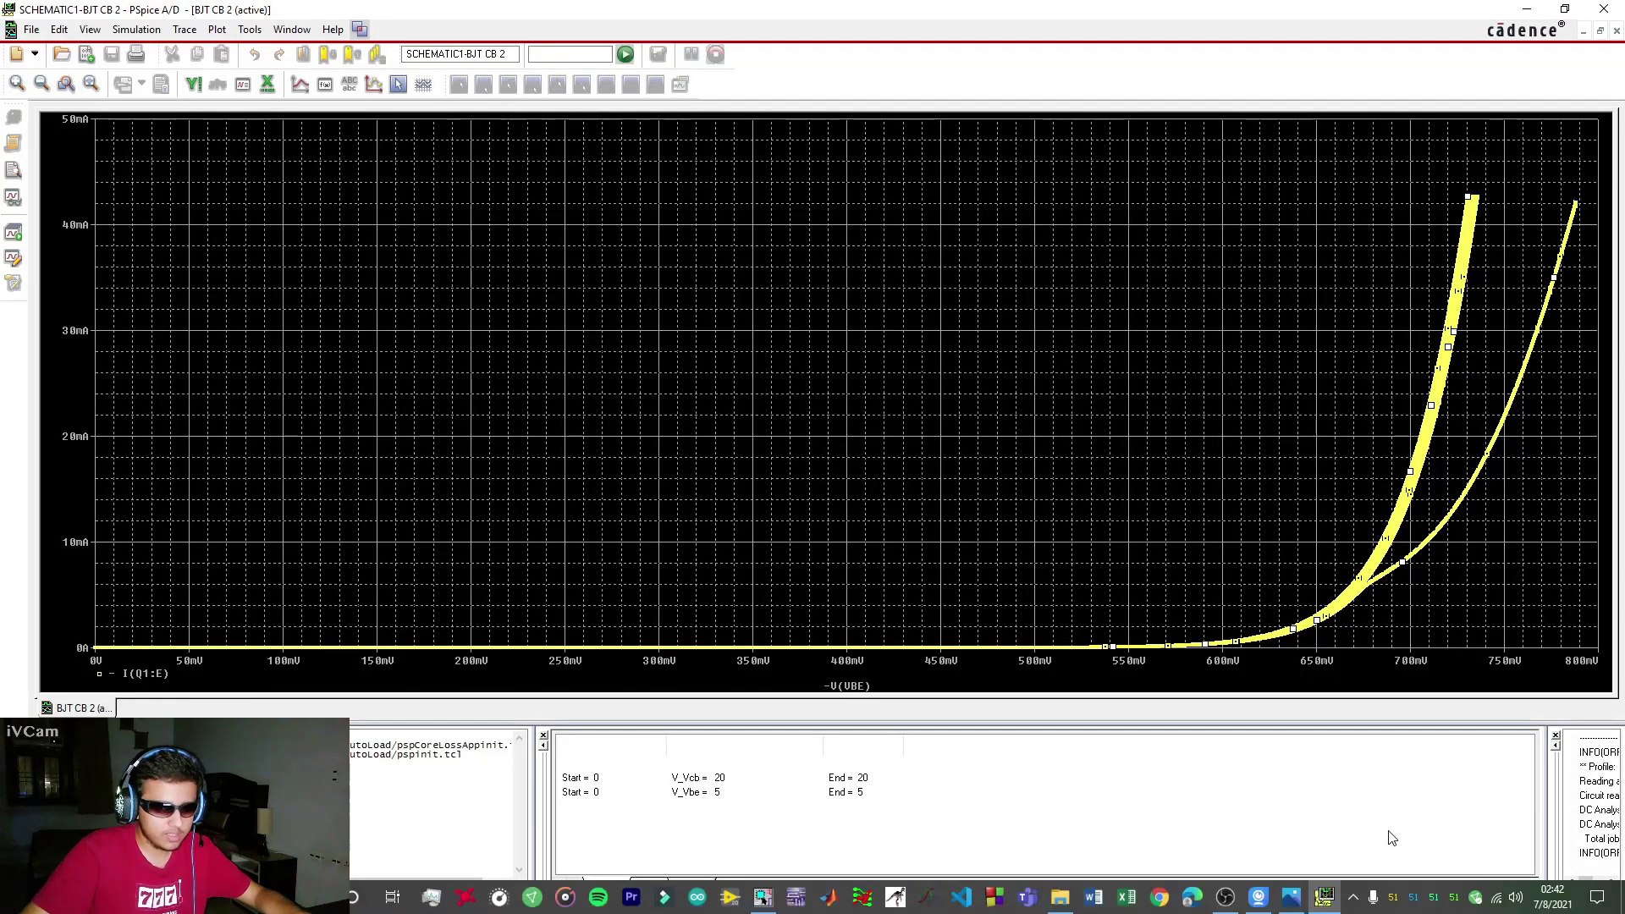
# Switch to OrCAD Capture and change the simulation profile's primary DC sweep source to Vcb
pyautogui.click(763, 896)
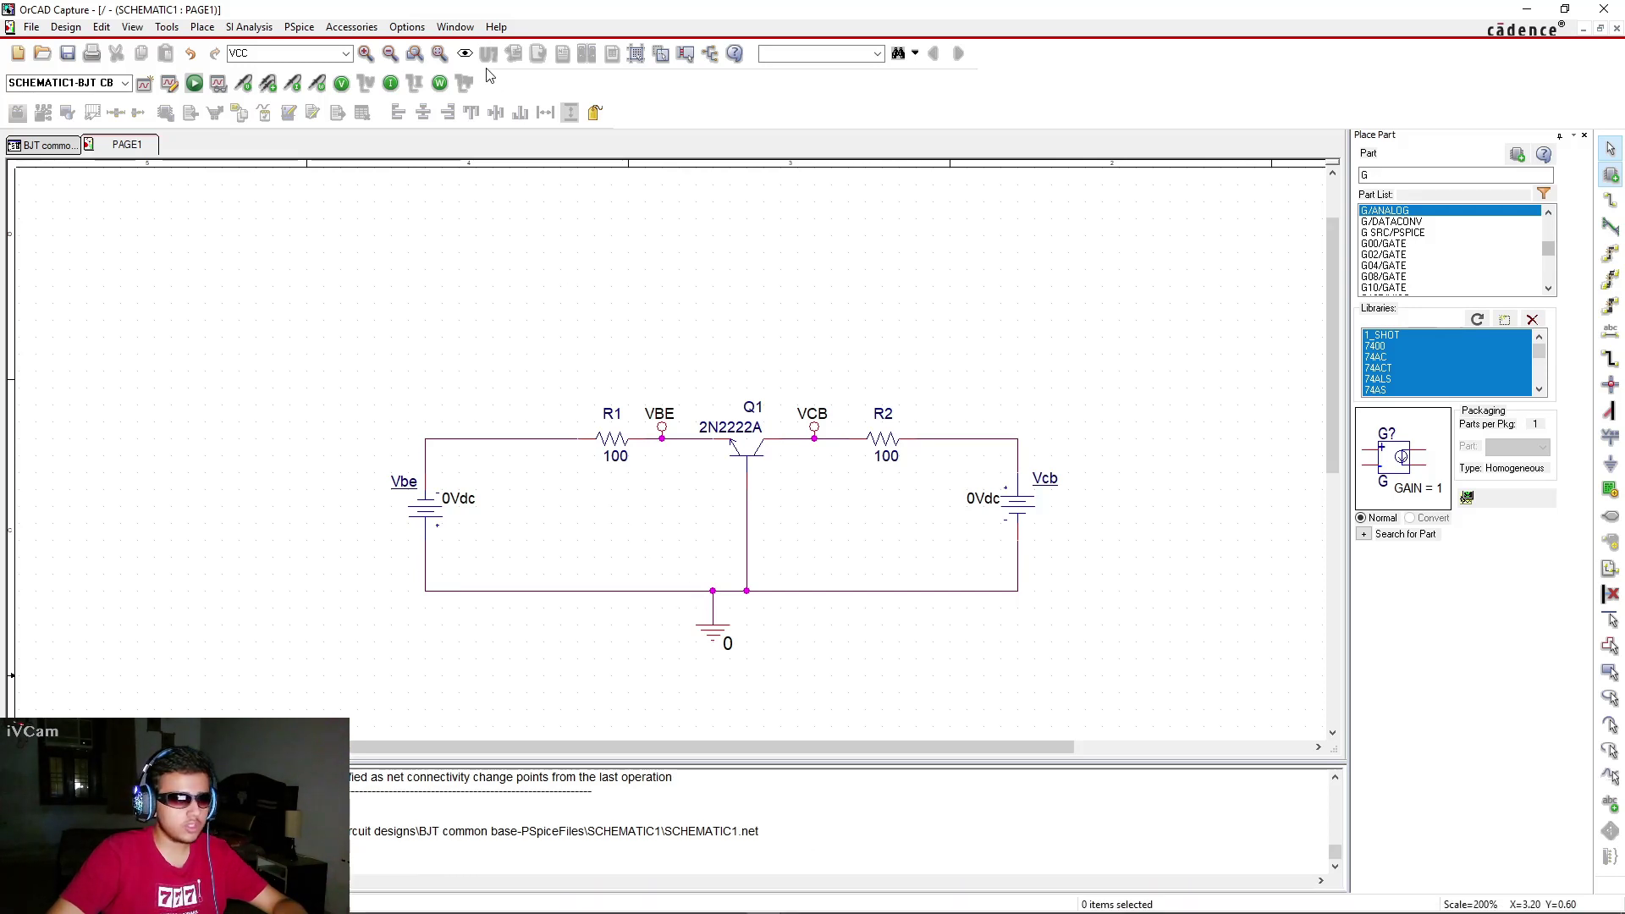
pyautogui.click(301, 27)
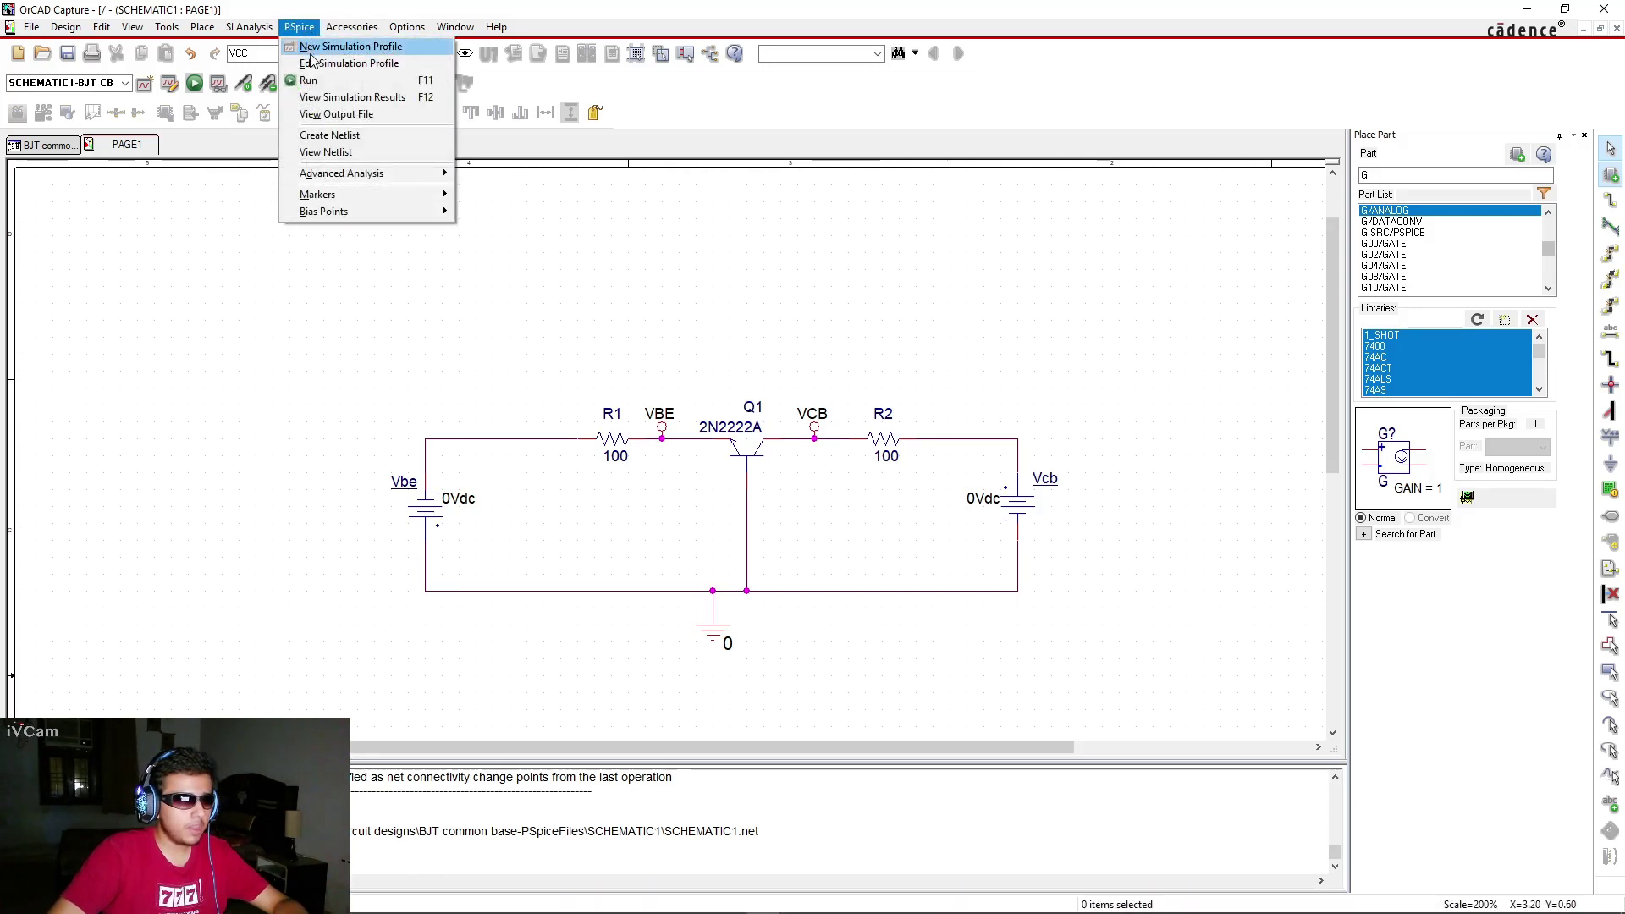
pyautogui.click(330, 62)
pyautogui.moveTo(785, 306); pyautogui.dragTo(1270, 318)
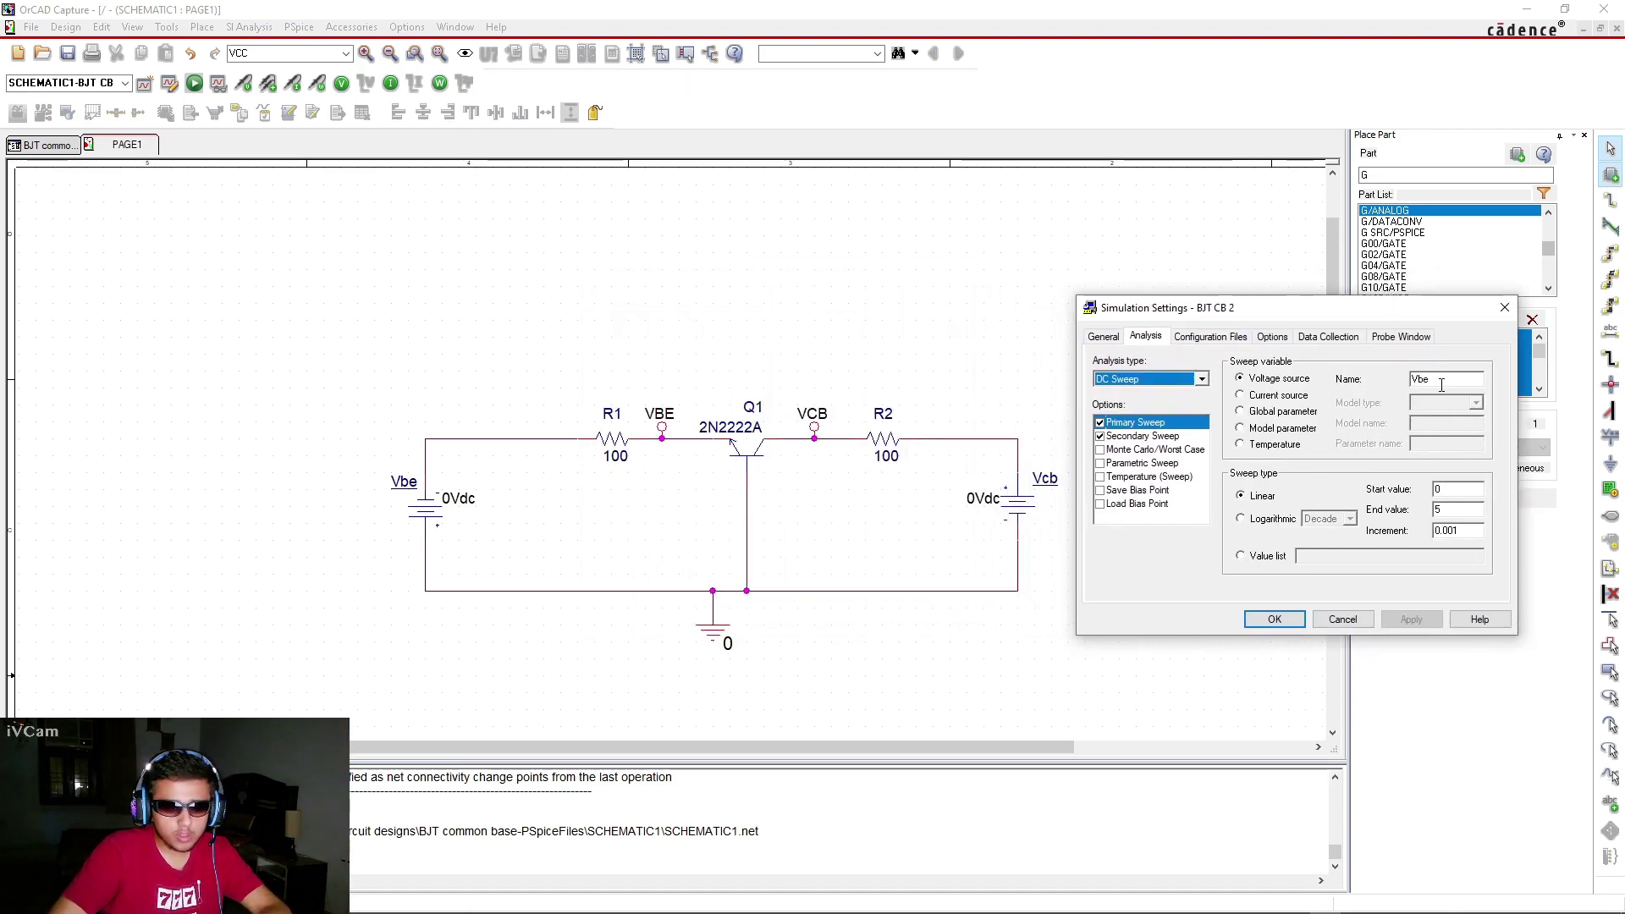
pyautogui.click(1441, 380)
pyautogui.press('BackSpace')
pyautogui.press('BackSpace')
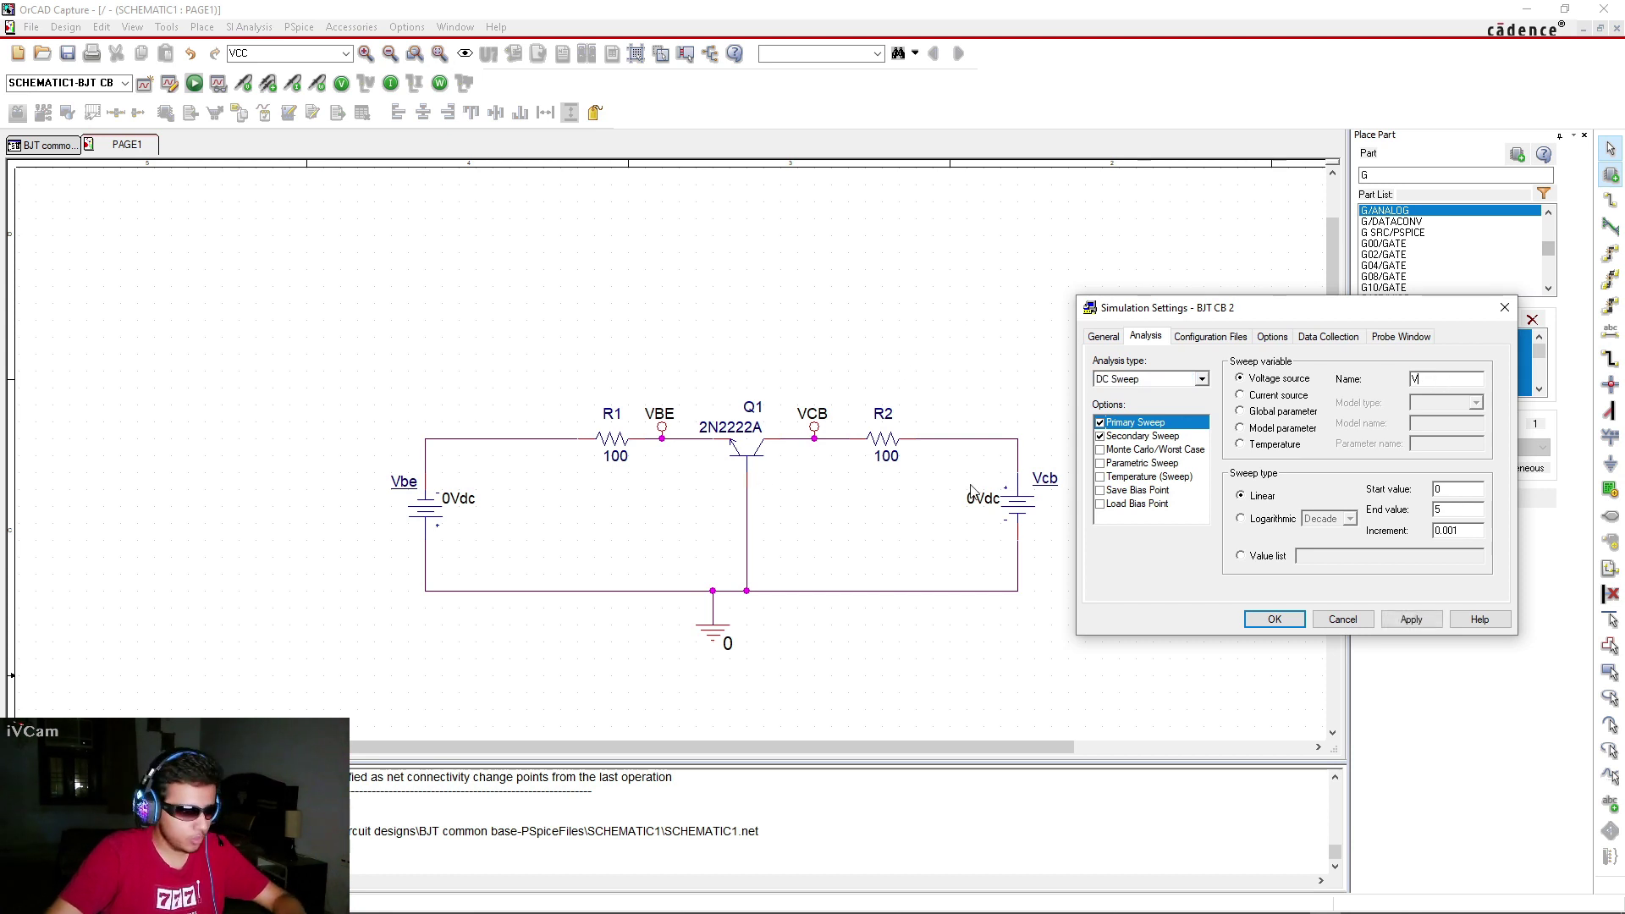
pyautogui.write('cb')
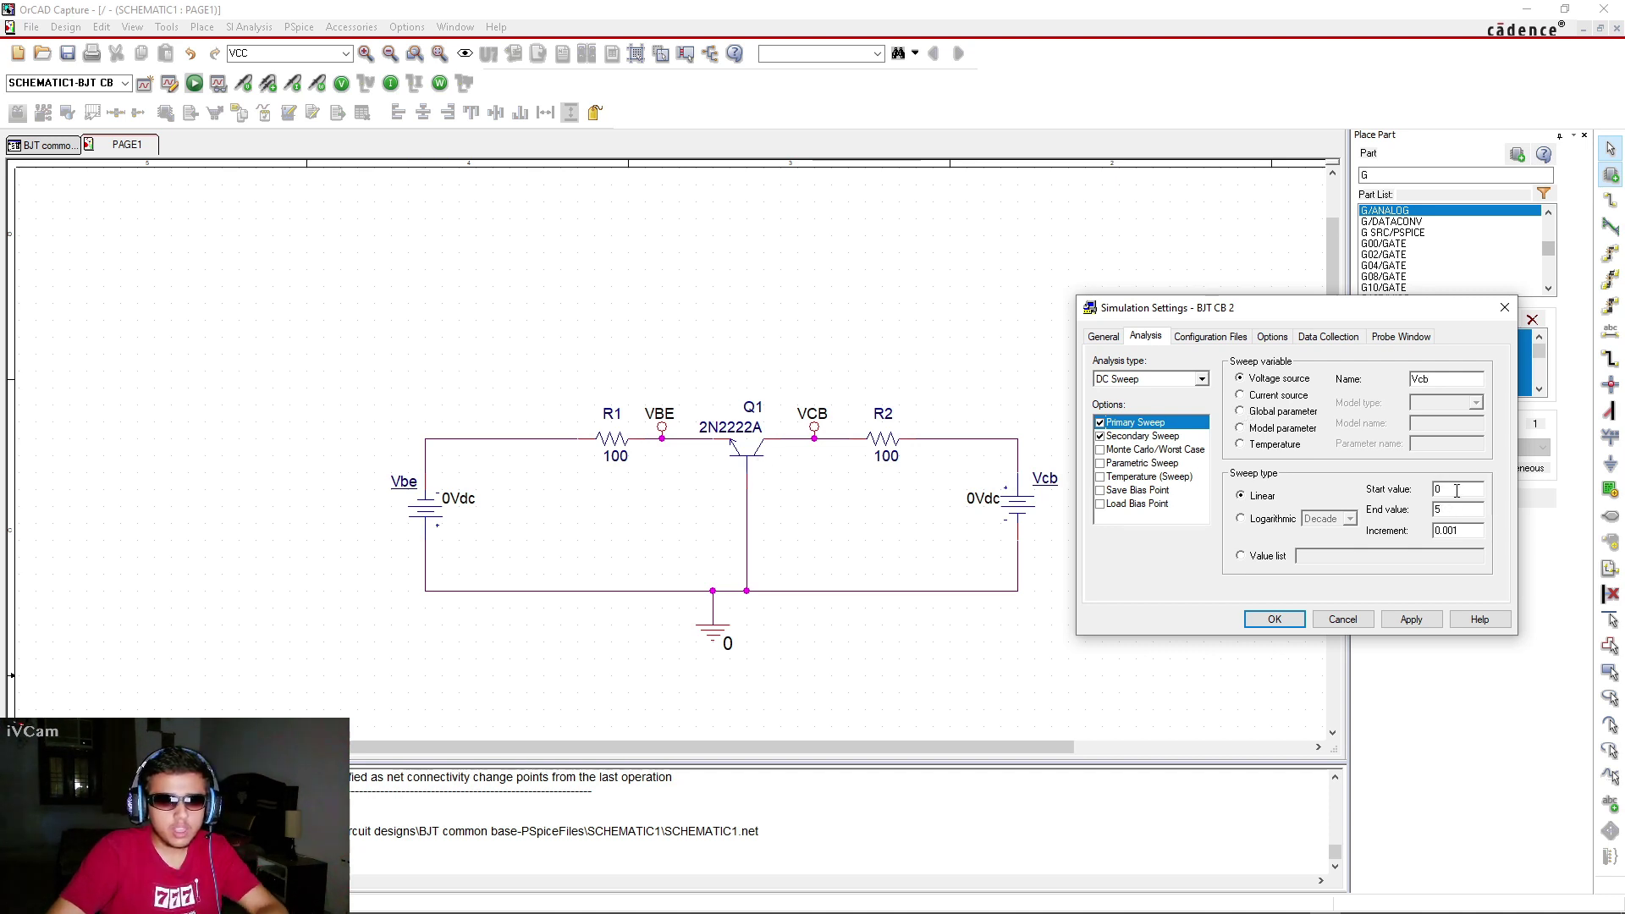
# Set the primary Vcb sweep to start at -0.8 and end at 20
pyautogui.write('-')
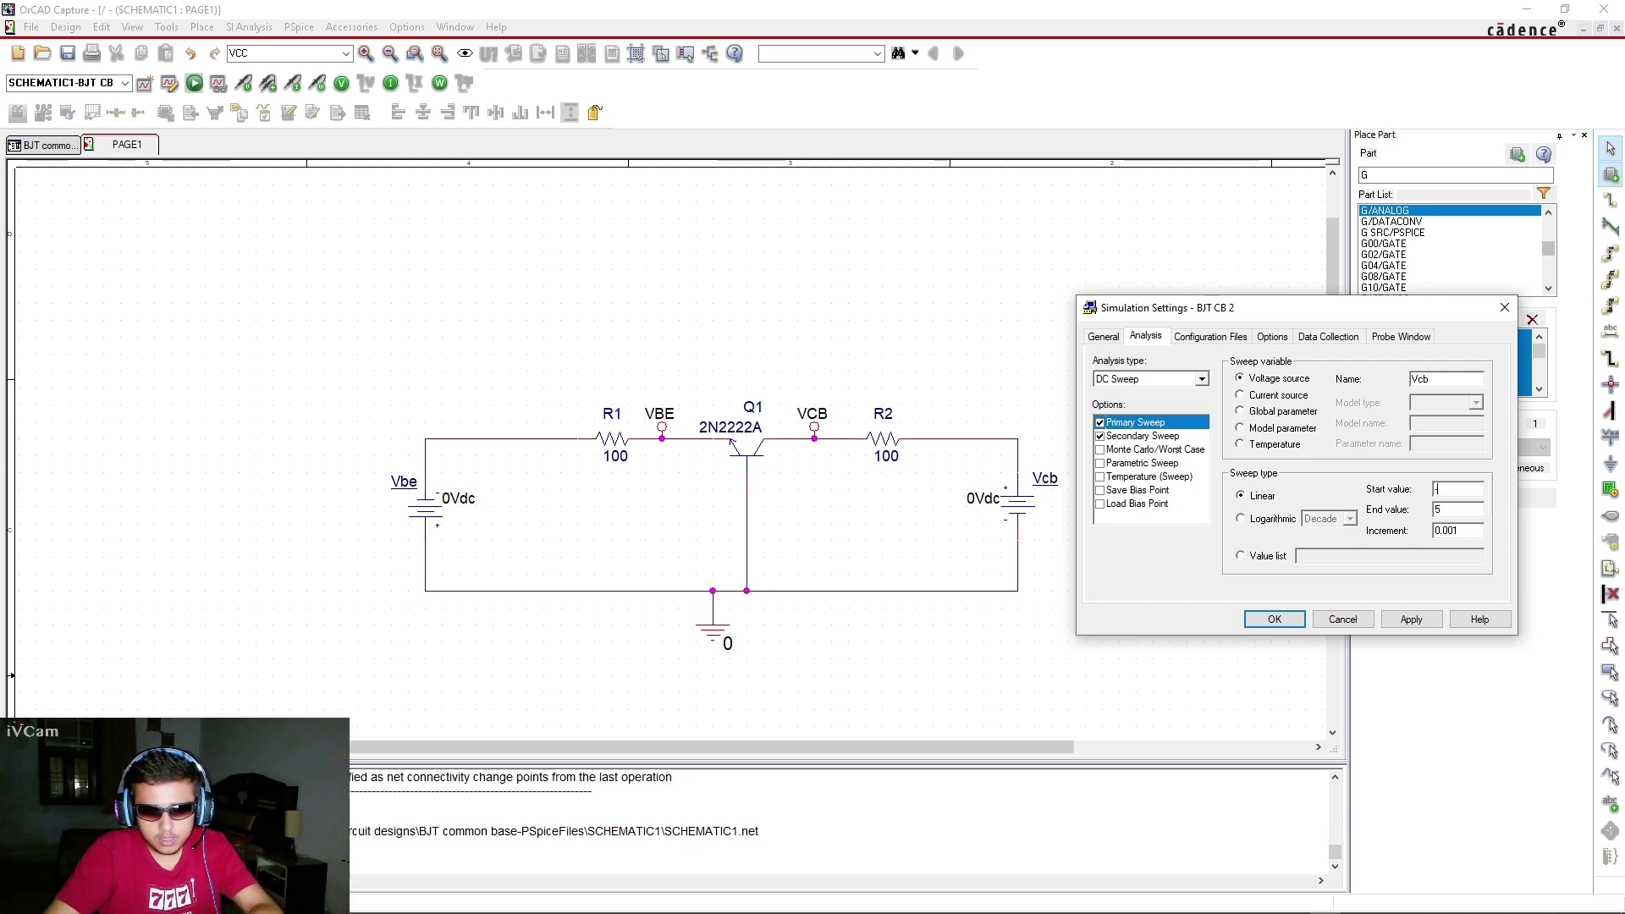
pyautogui.write('0.8')
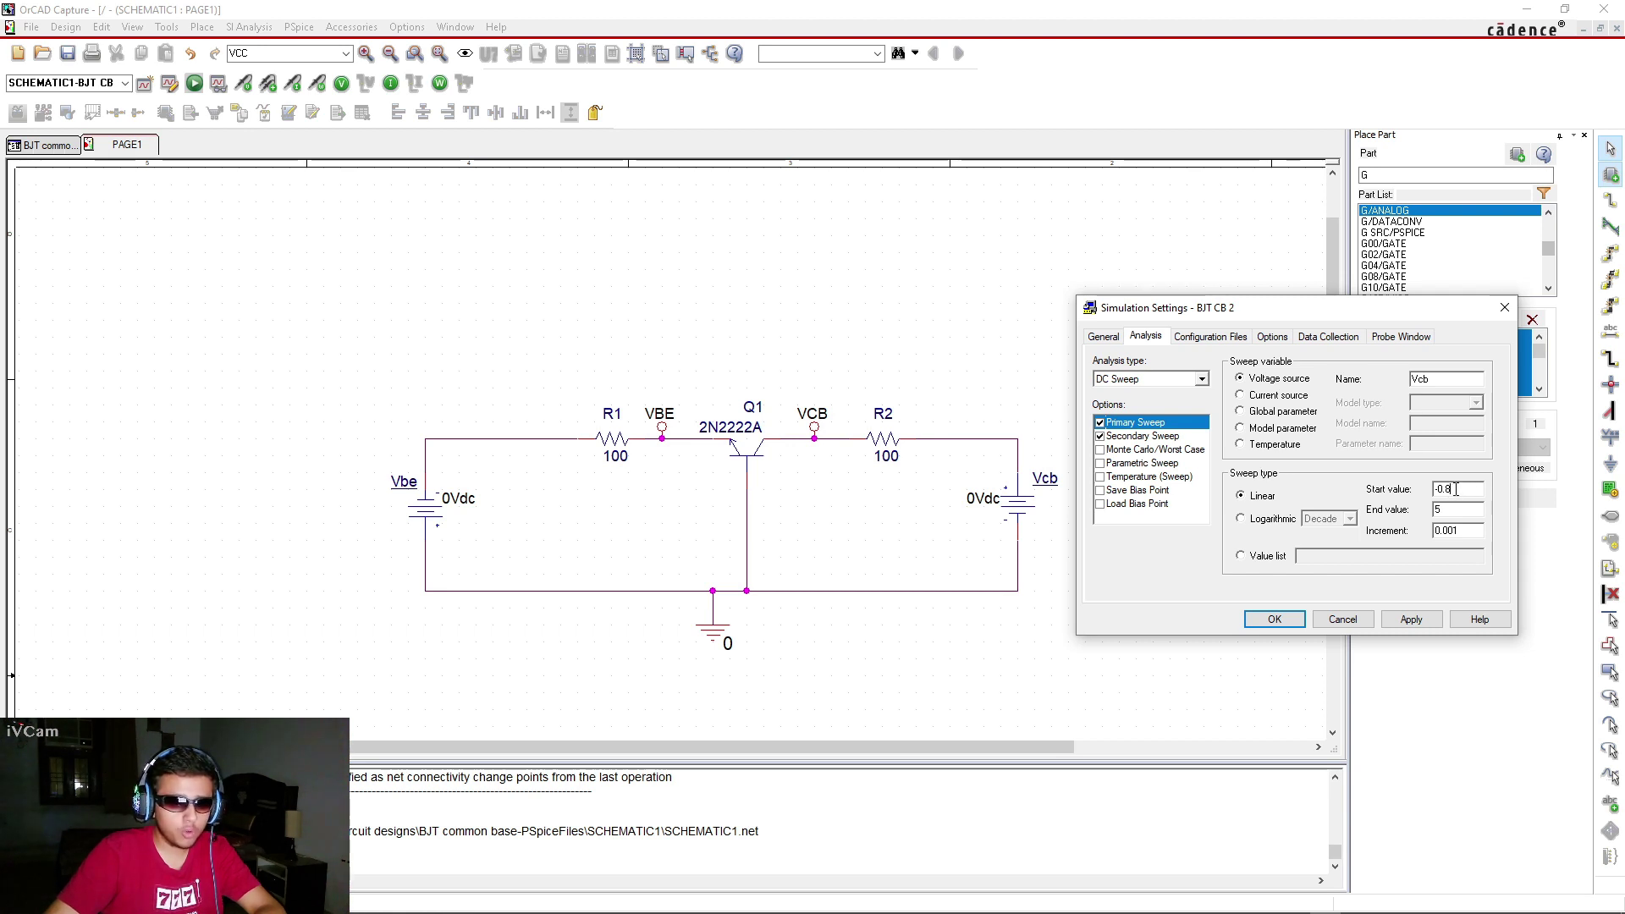
pyautogui.doubleClick(1456, 490)
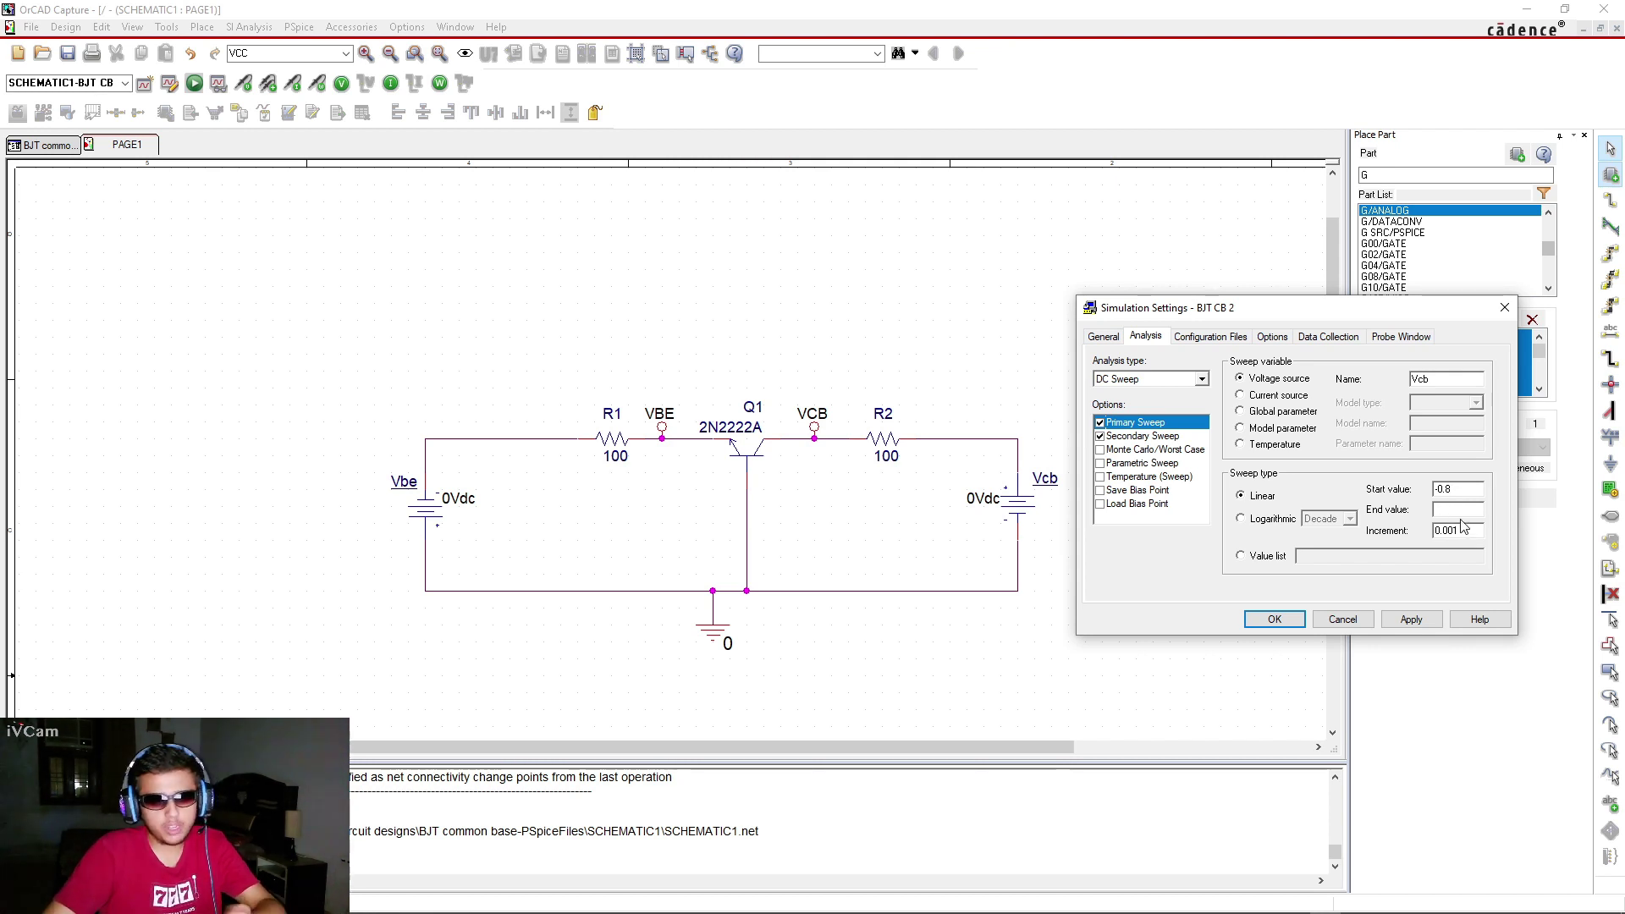
pyautogui.write('20')
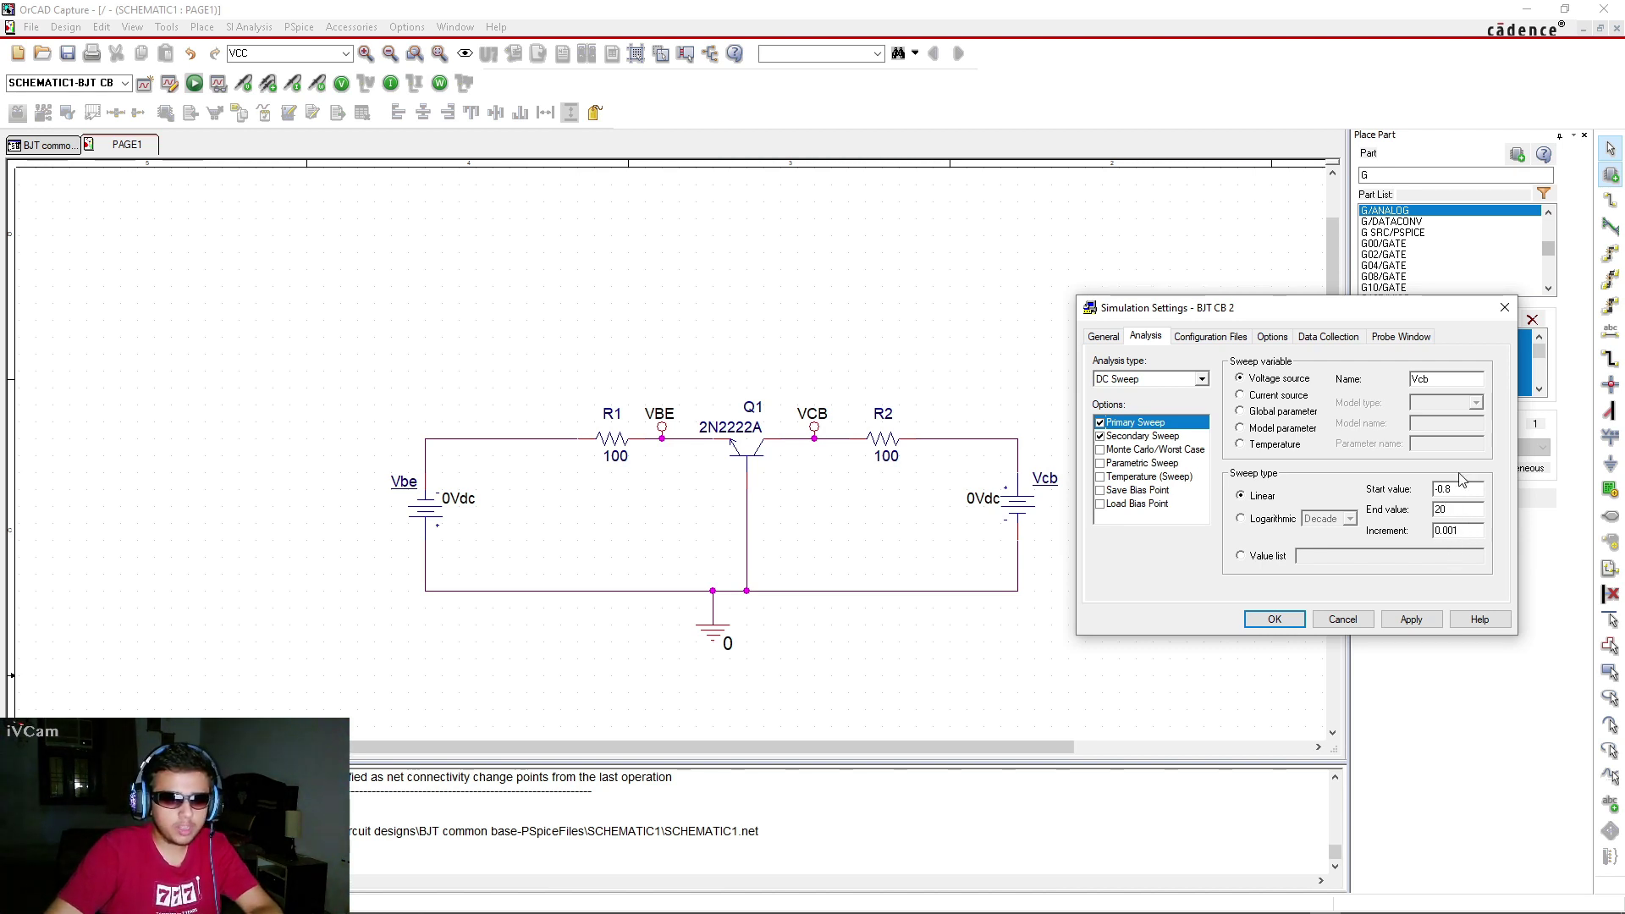
# Set the secondary sweep to voltage source Vbe with an end value of 5 and an increment of 1
pyautogui.click(1139, 436)
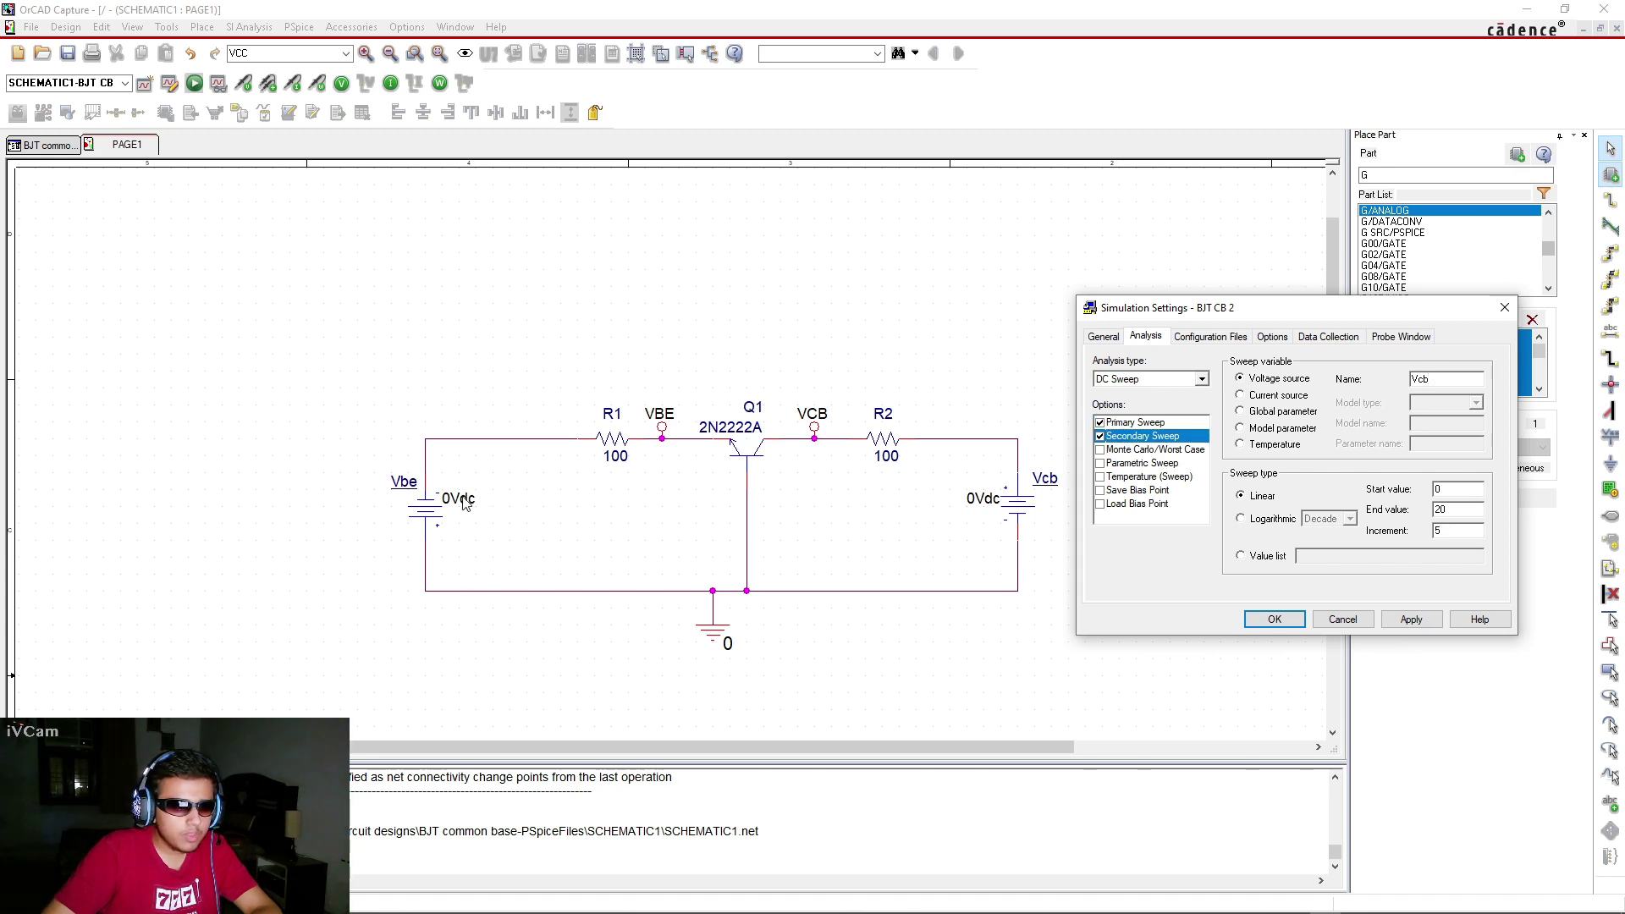
pyautogui.press('BackSpace')
pyautogui.press('BackSpace')
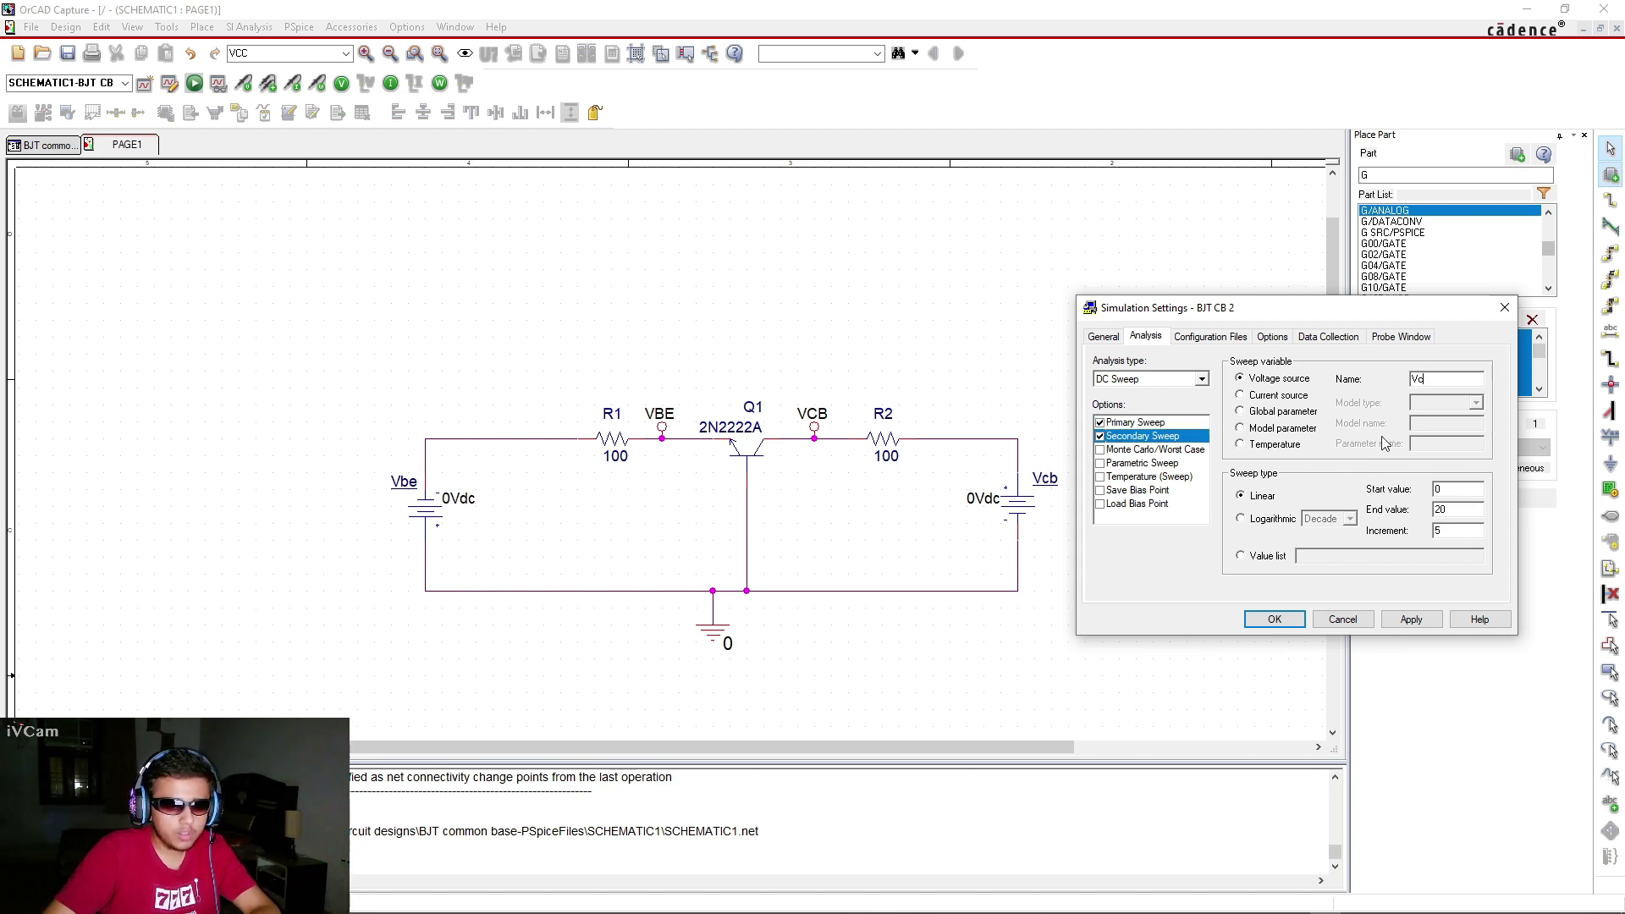
pyautogui.write('b')
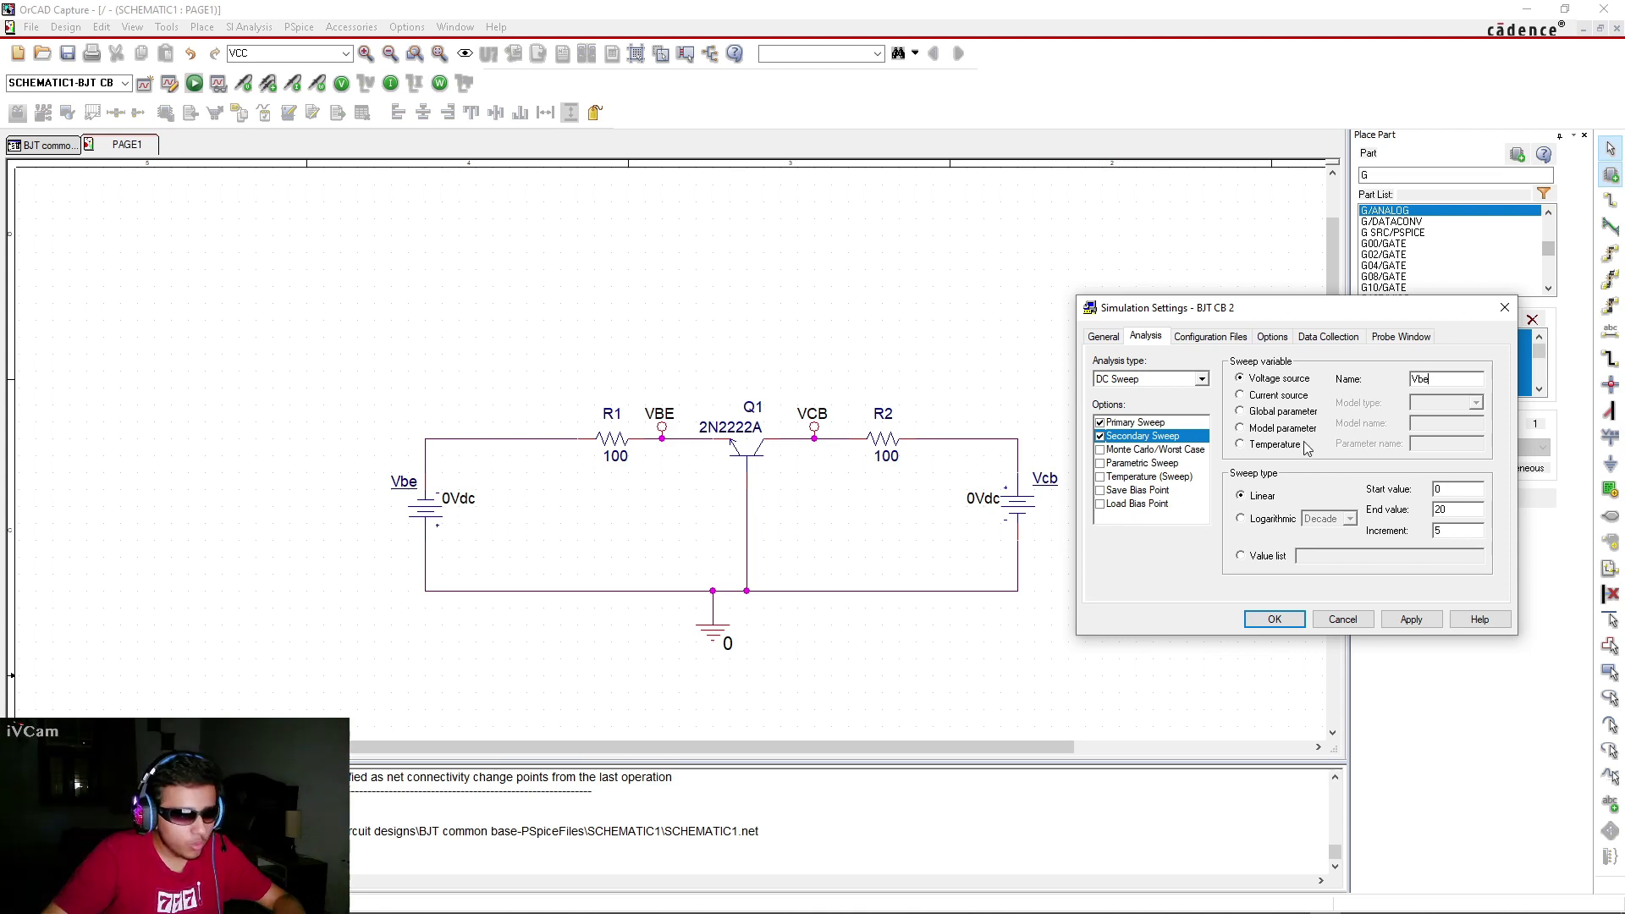
pyautogui.write('e')
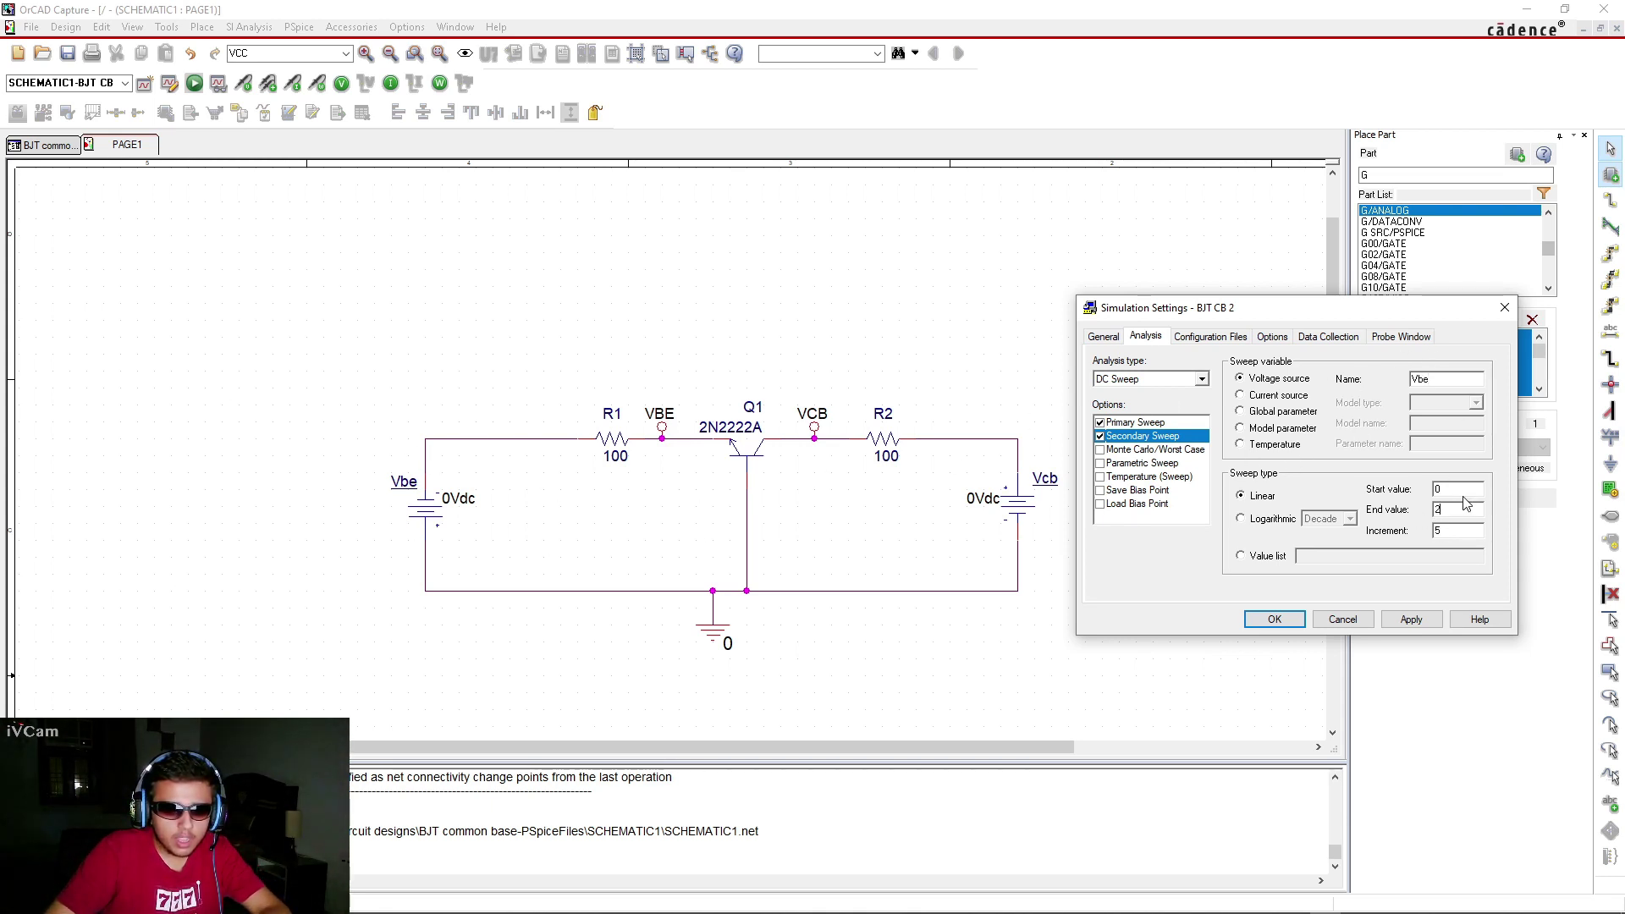
pyautogui.write('5')
pyautogui.click(1452, 531)
pyautogui.press('BackSpace')
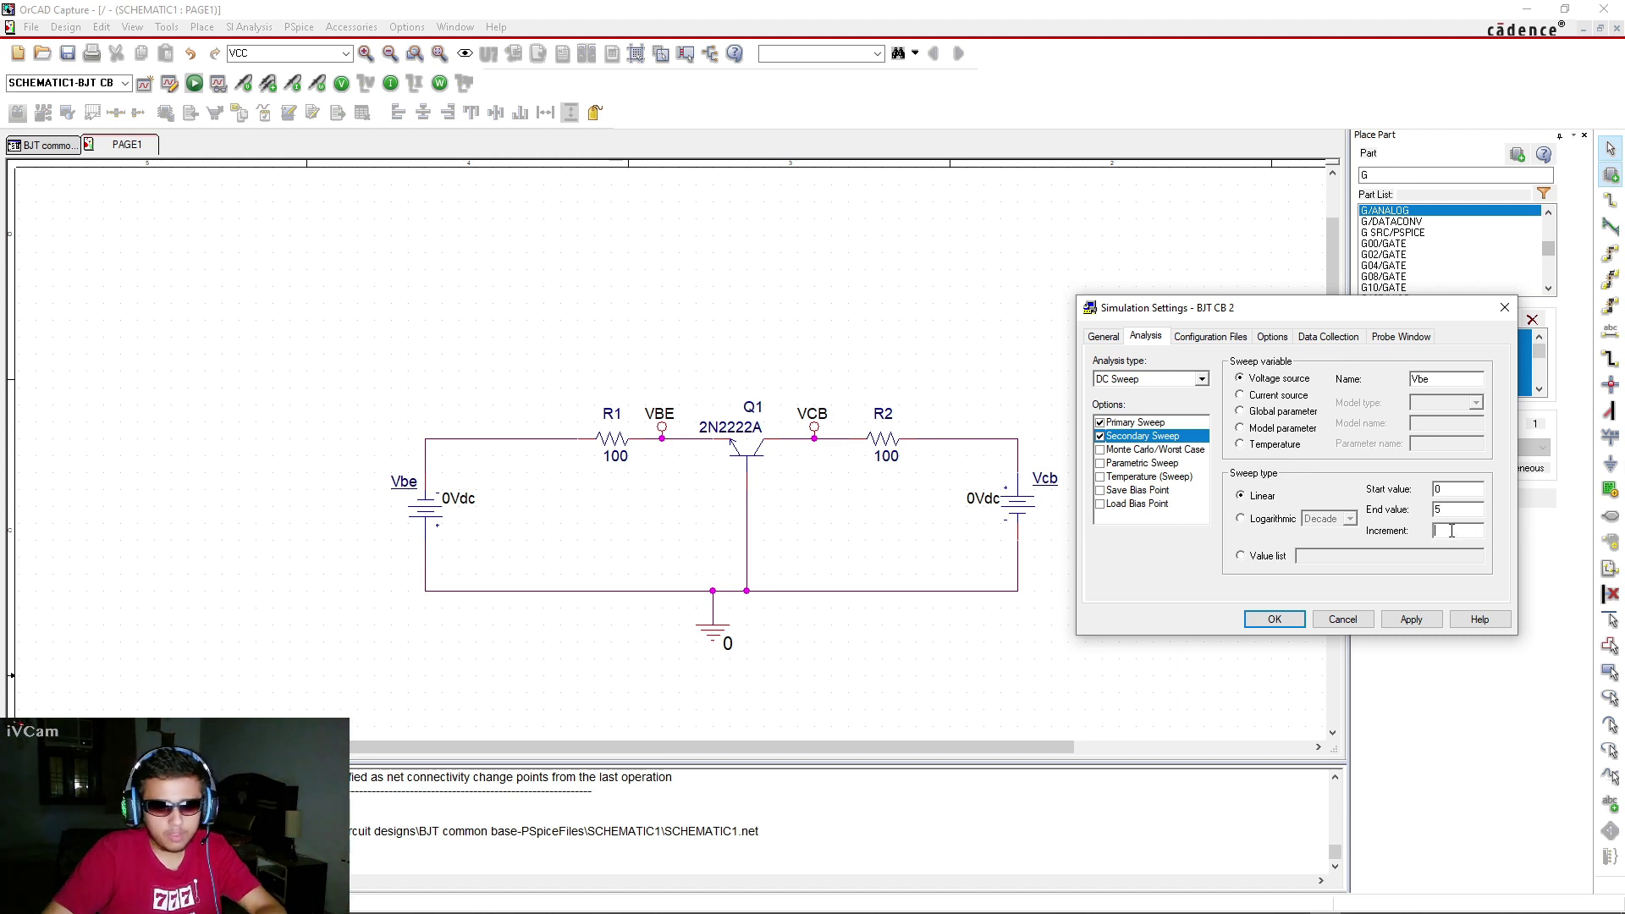
pyautogui.write('1')
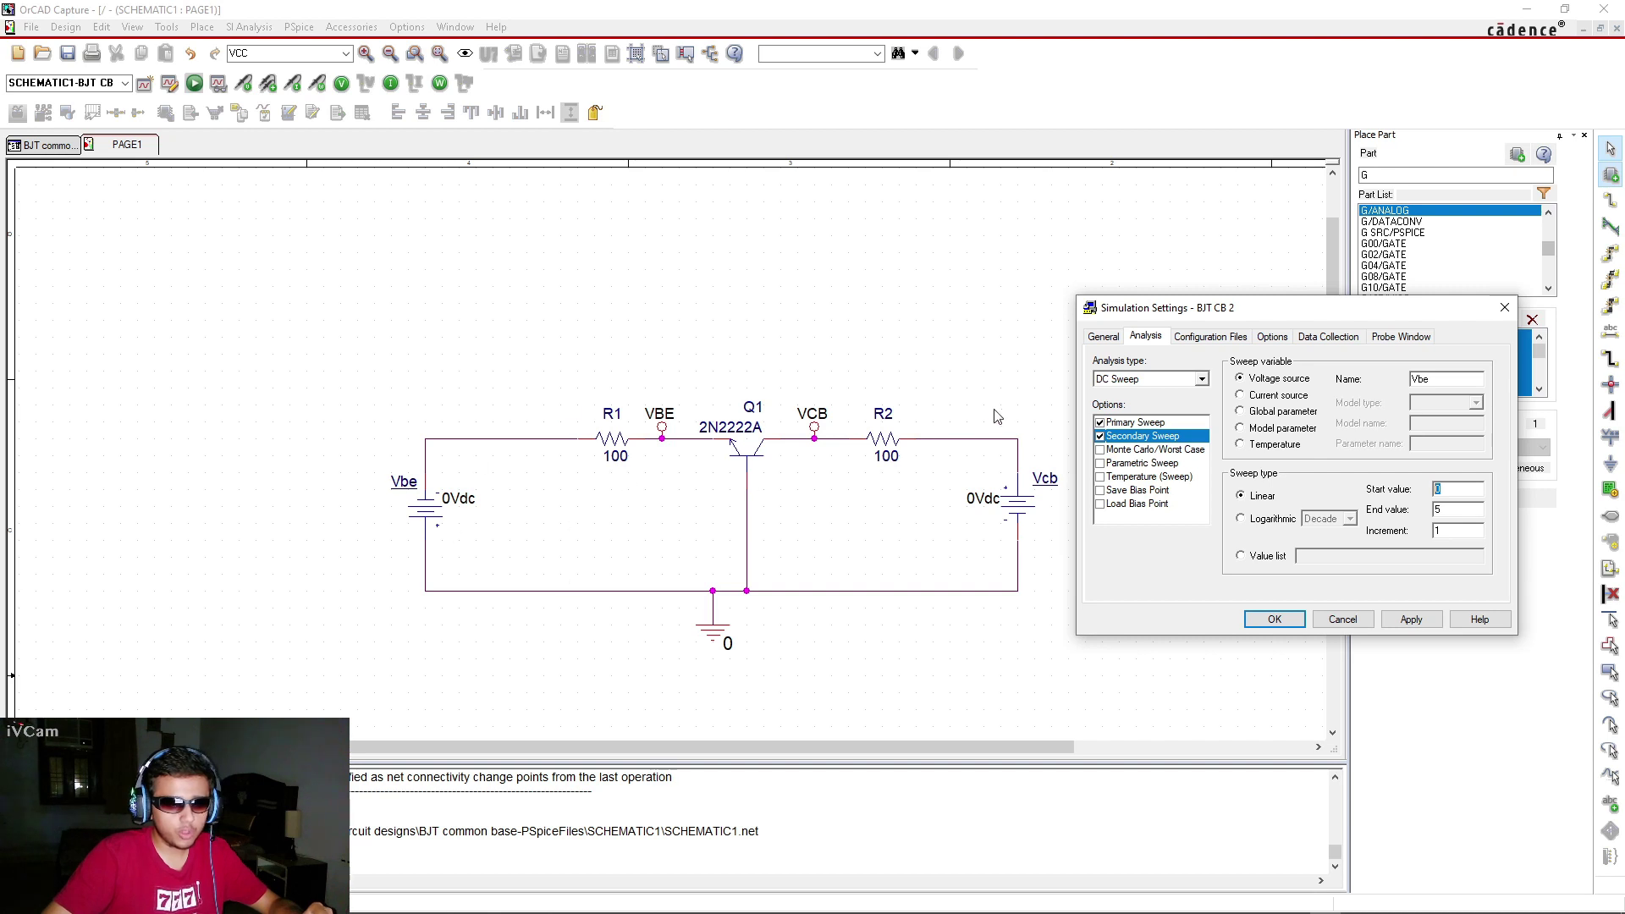
# Recheck the primary and secondary sweep settings, then apply them and run the simulation
pyautogui.click(1151, 426)
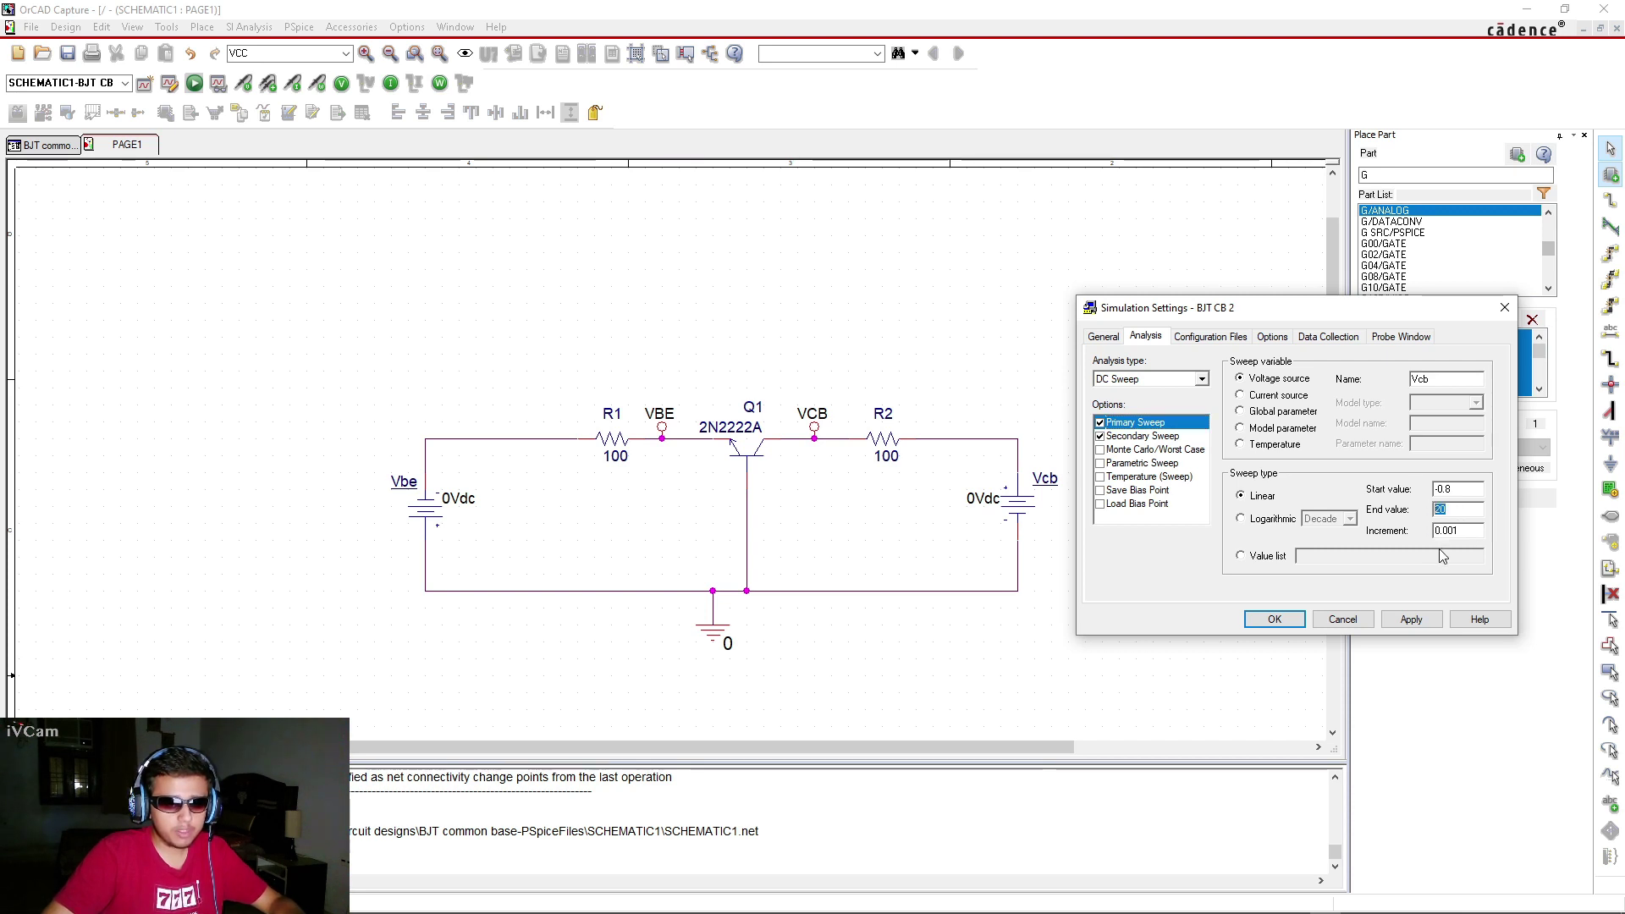
pyautogui.click(1165, 437)
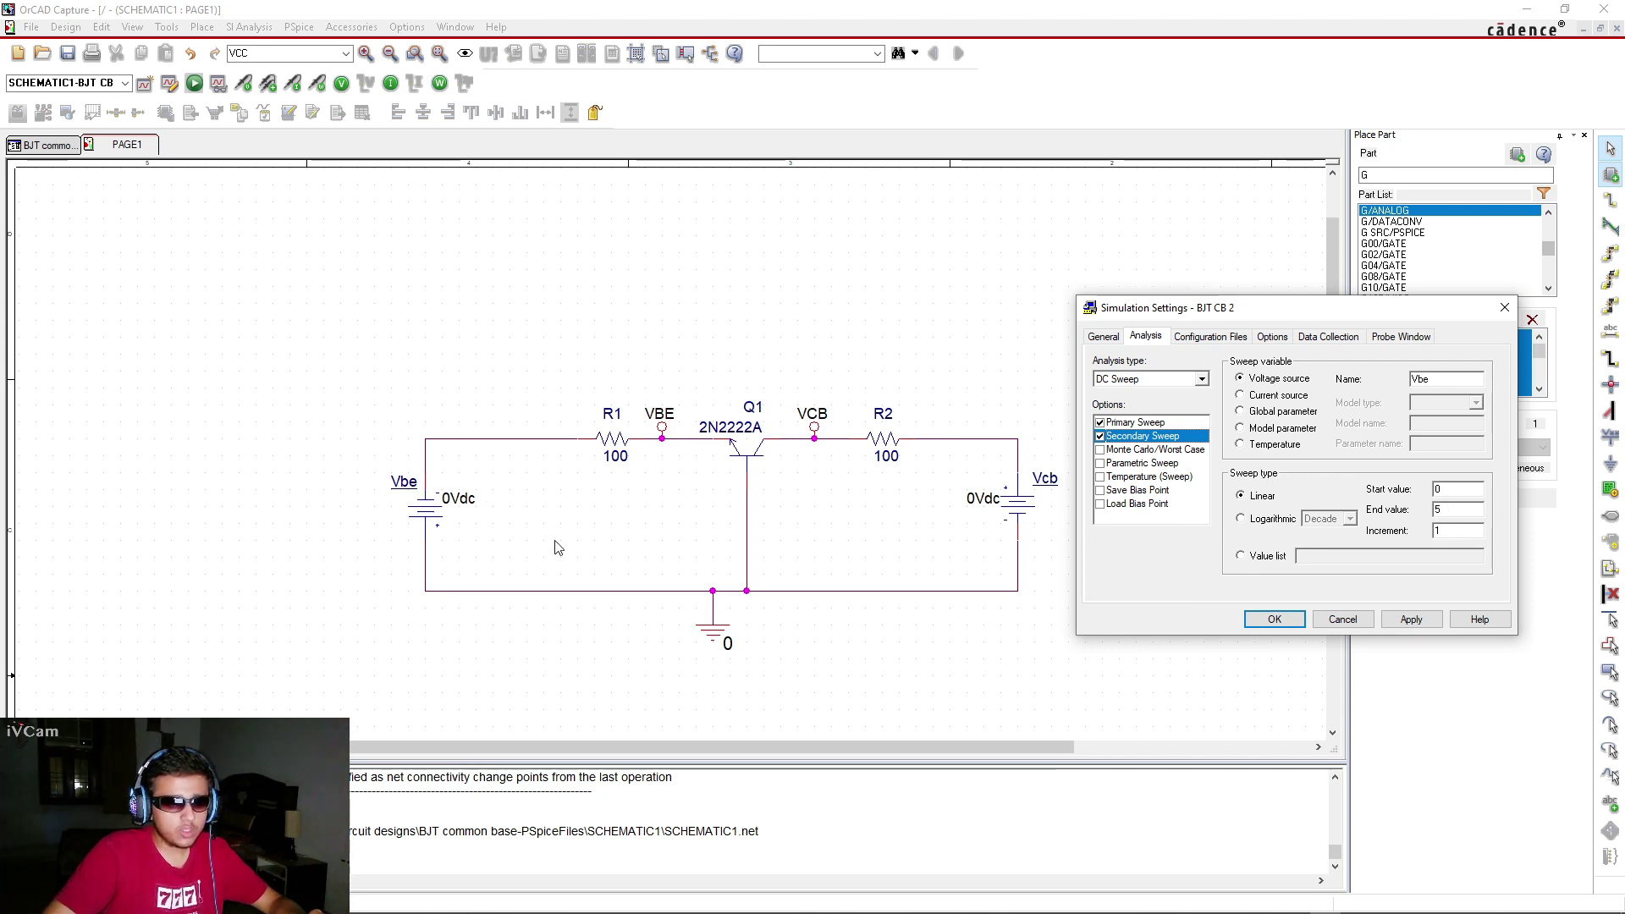
pyautogui.click(1151, 422)
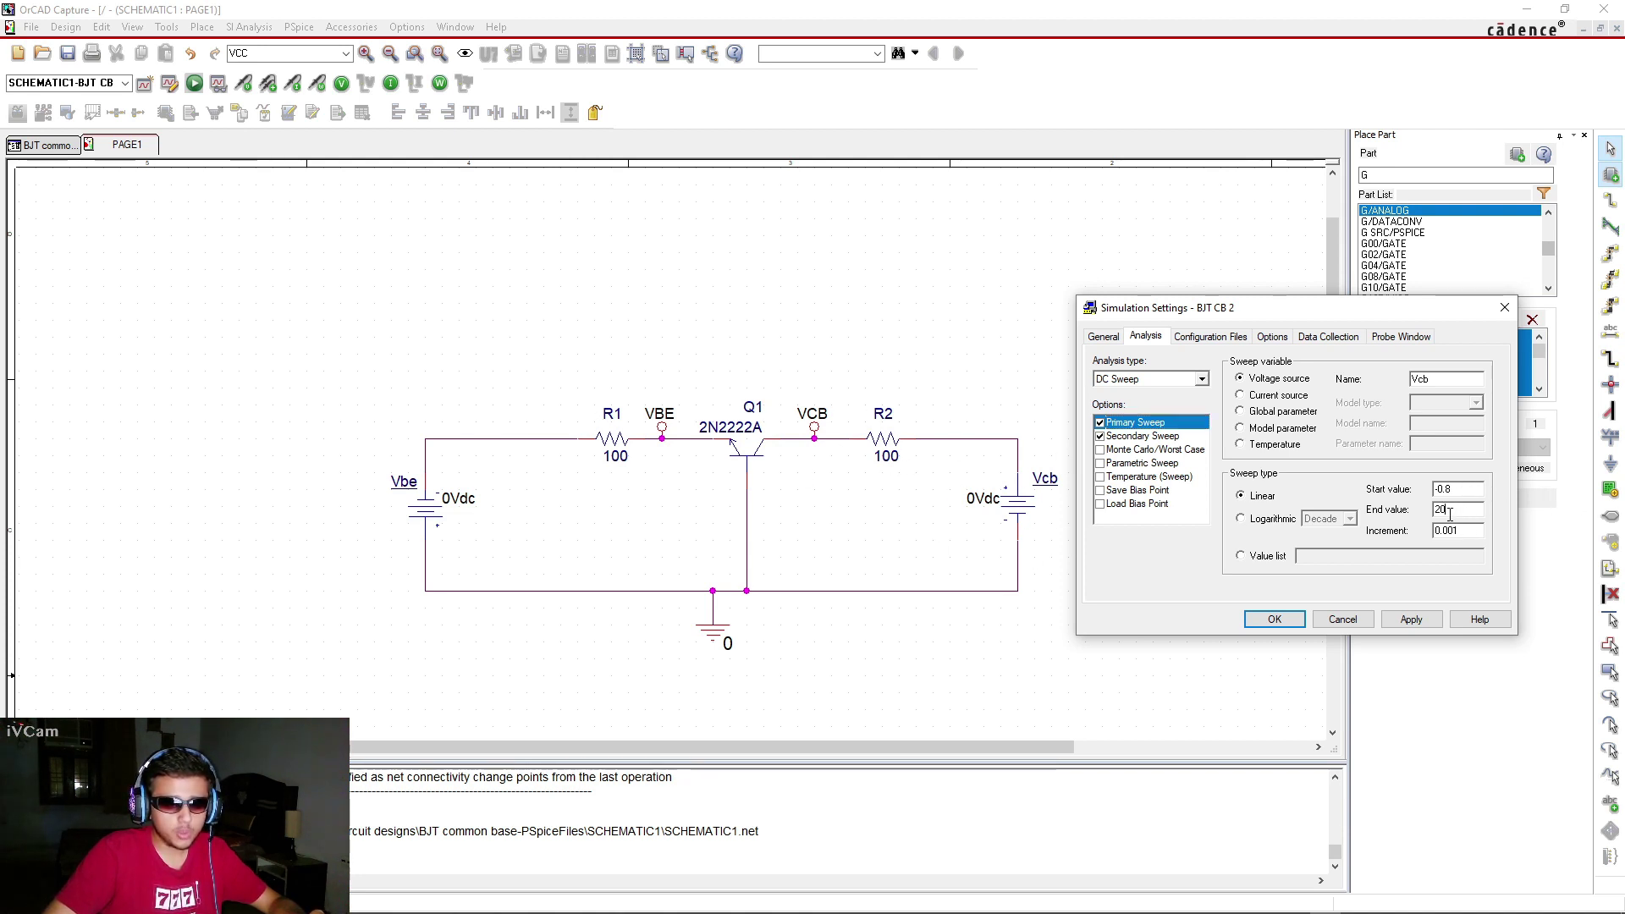
pyautogui.moveTo(1450, 514); pyautogui.dragTo(1437, 509)
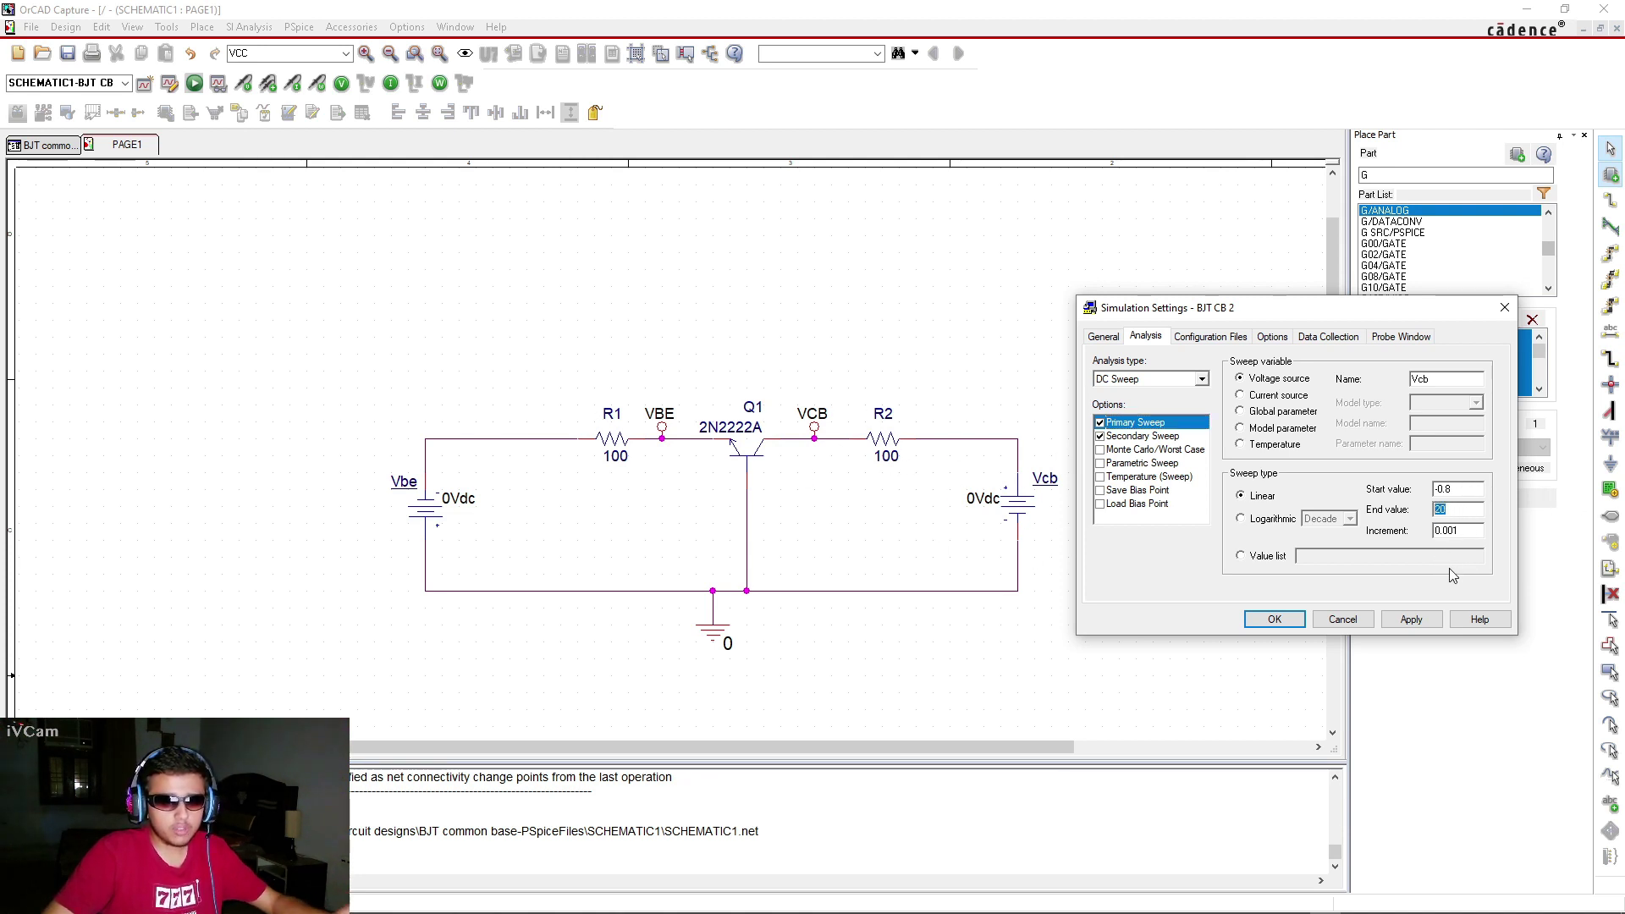
pyautogui.write('20')
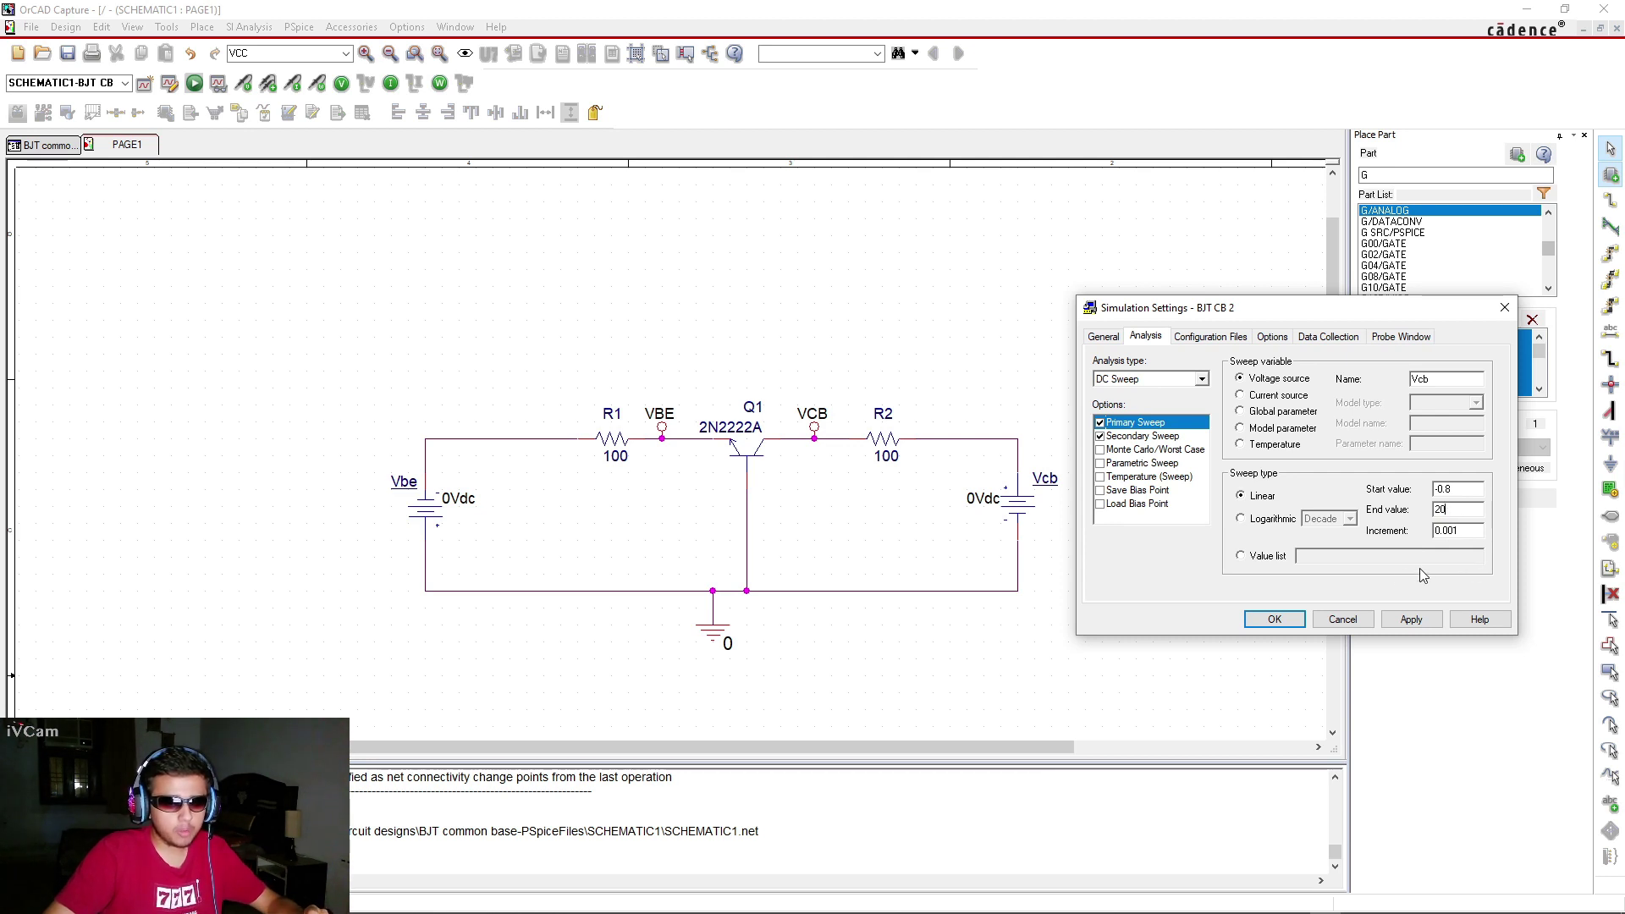
pyautogui.click(1181, 436)
pyautogui.click(1460, 527)
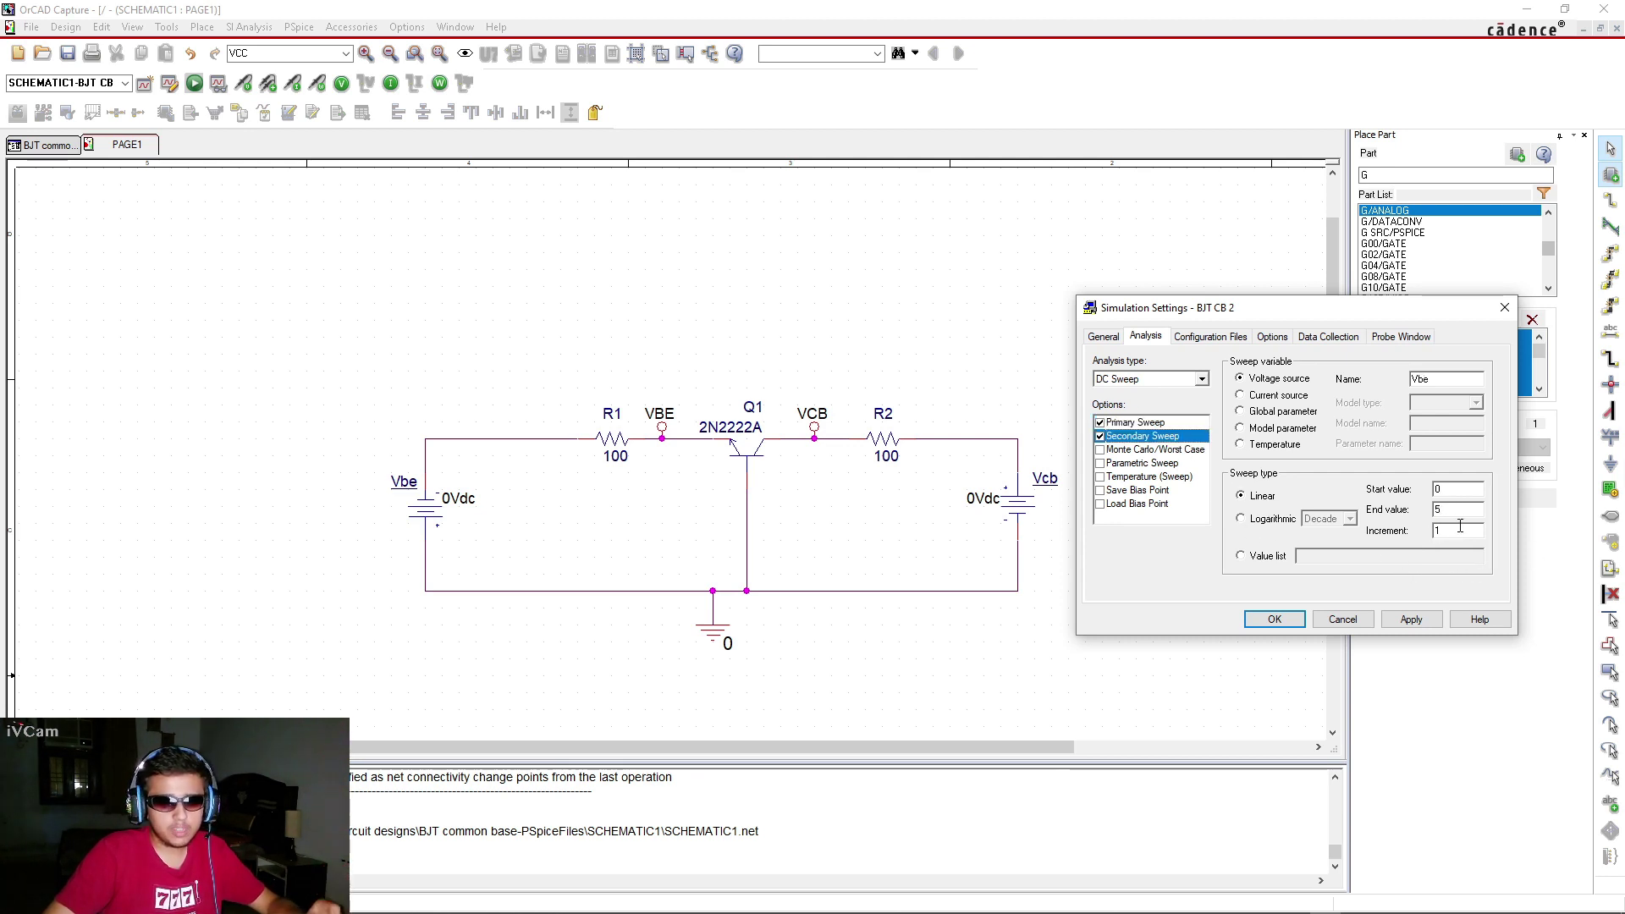
pyautogui.click(1410, 620)
pyautogui.click(1273, 620)
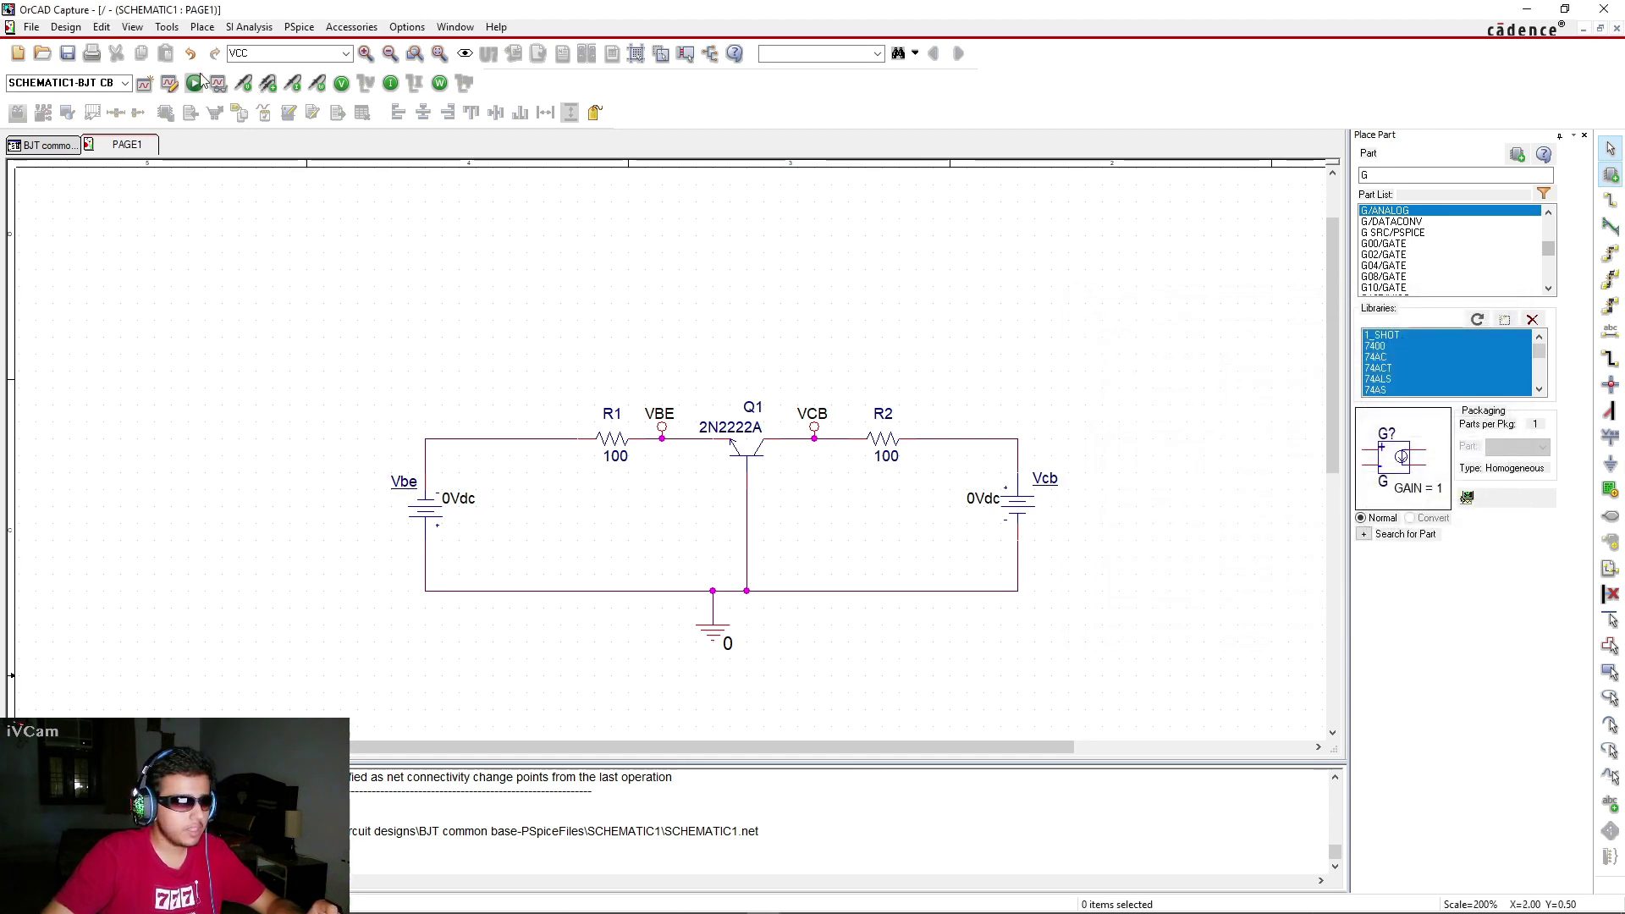
pyautogui.press('F11')
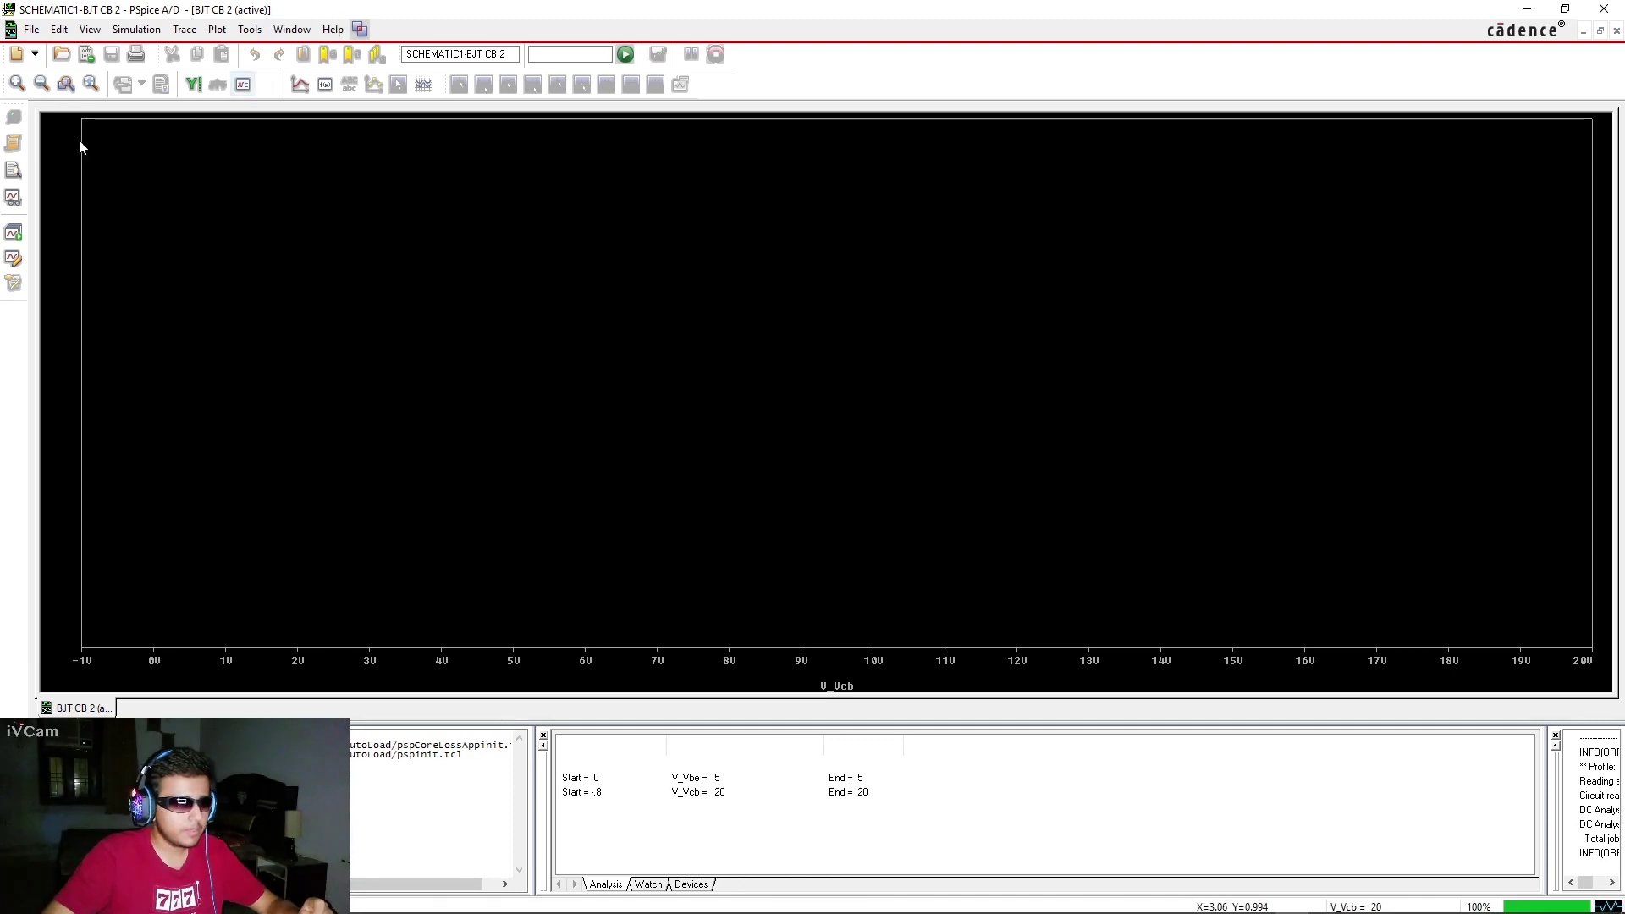
# Set the plot's X axis variable to V(VCB)
pyautogui.click(217, 30)
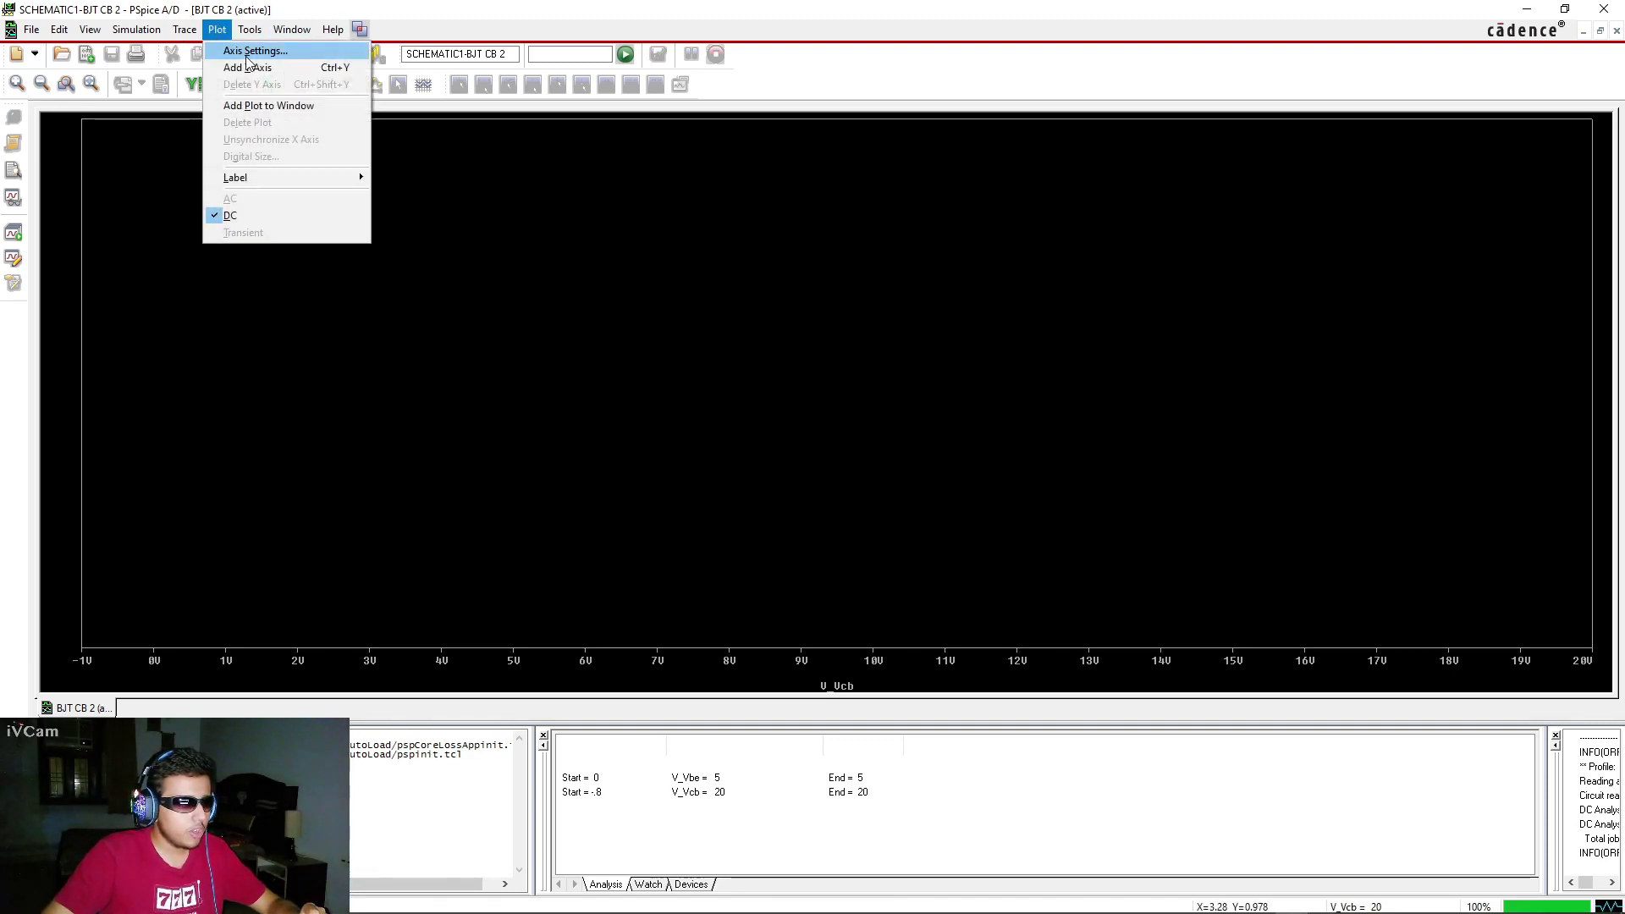
pyautogui.click(251, 52)
pyautogui.click(682, 552)
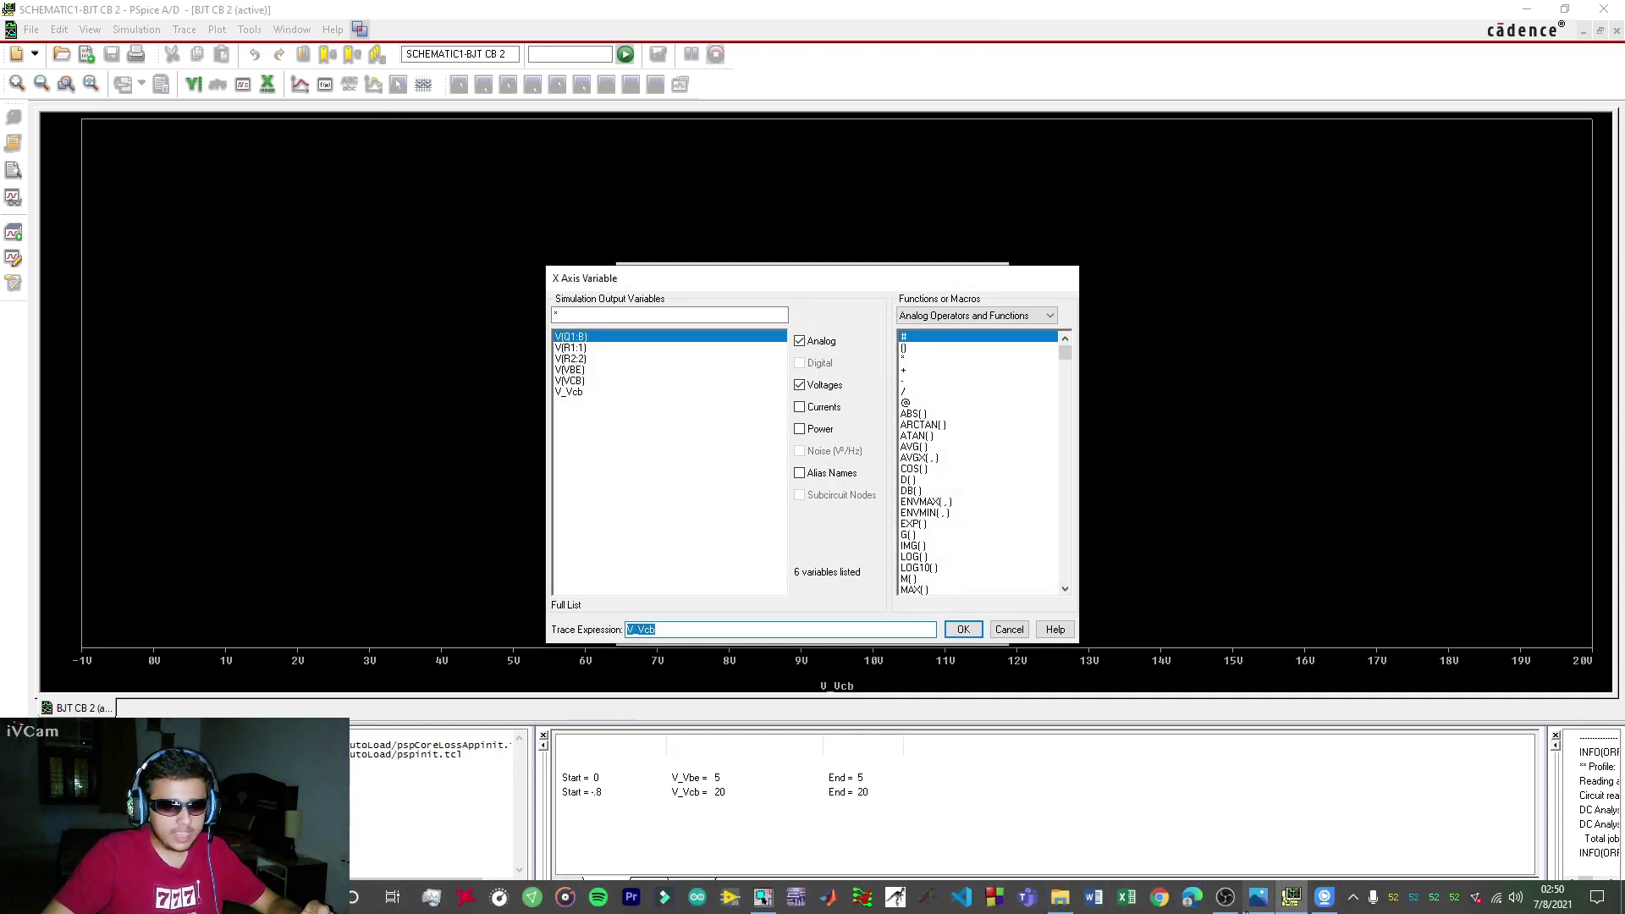
pyautogui.click(762, 896)
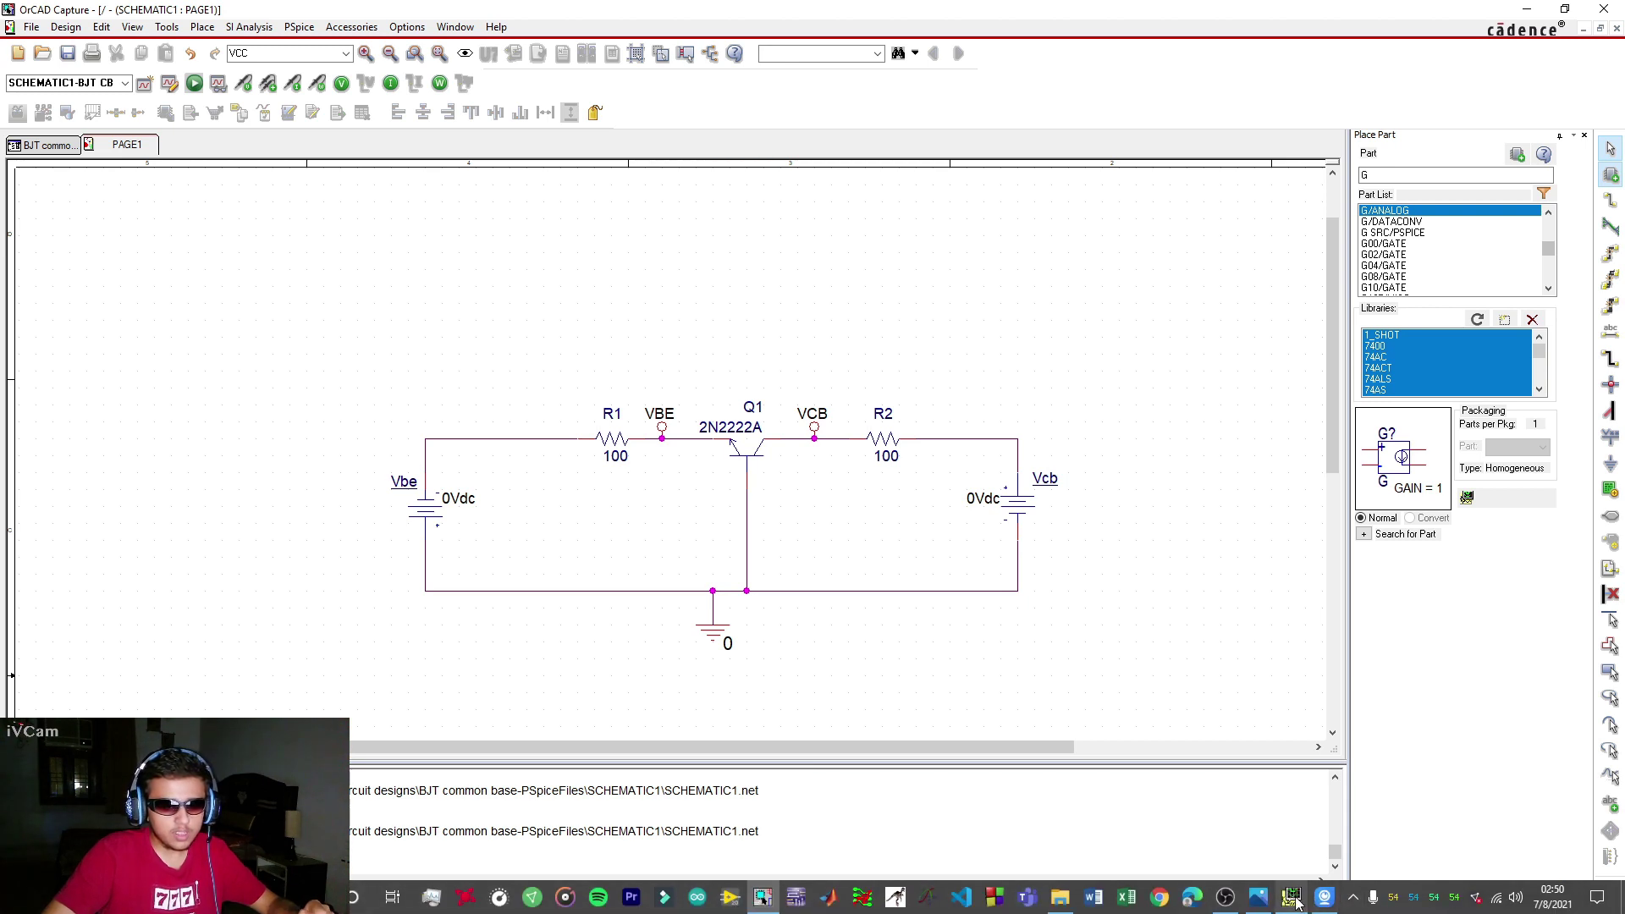
pyautogui.click(1291, 897)
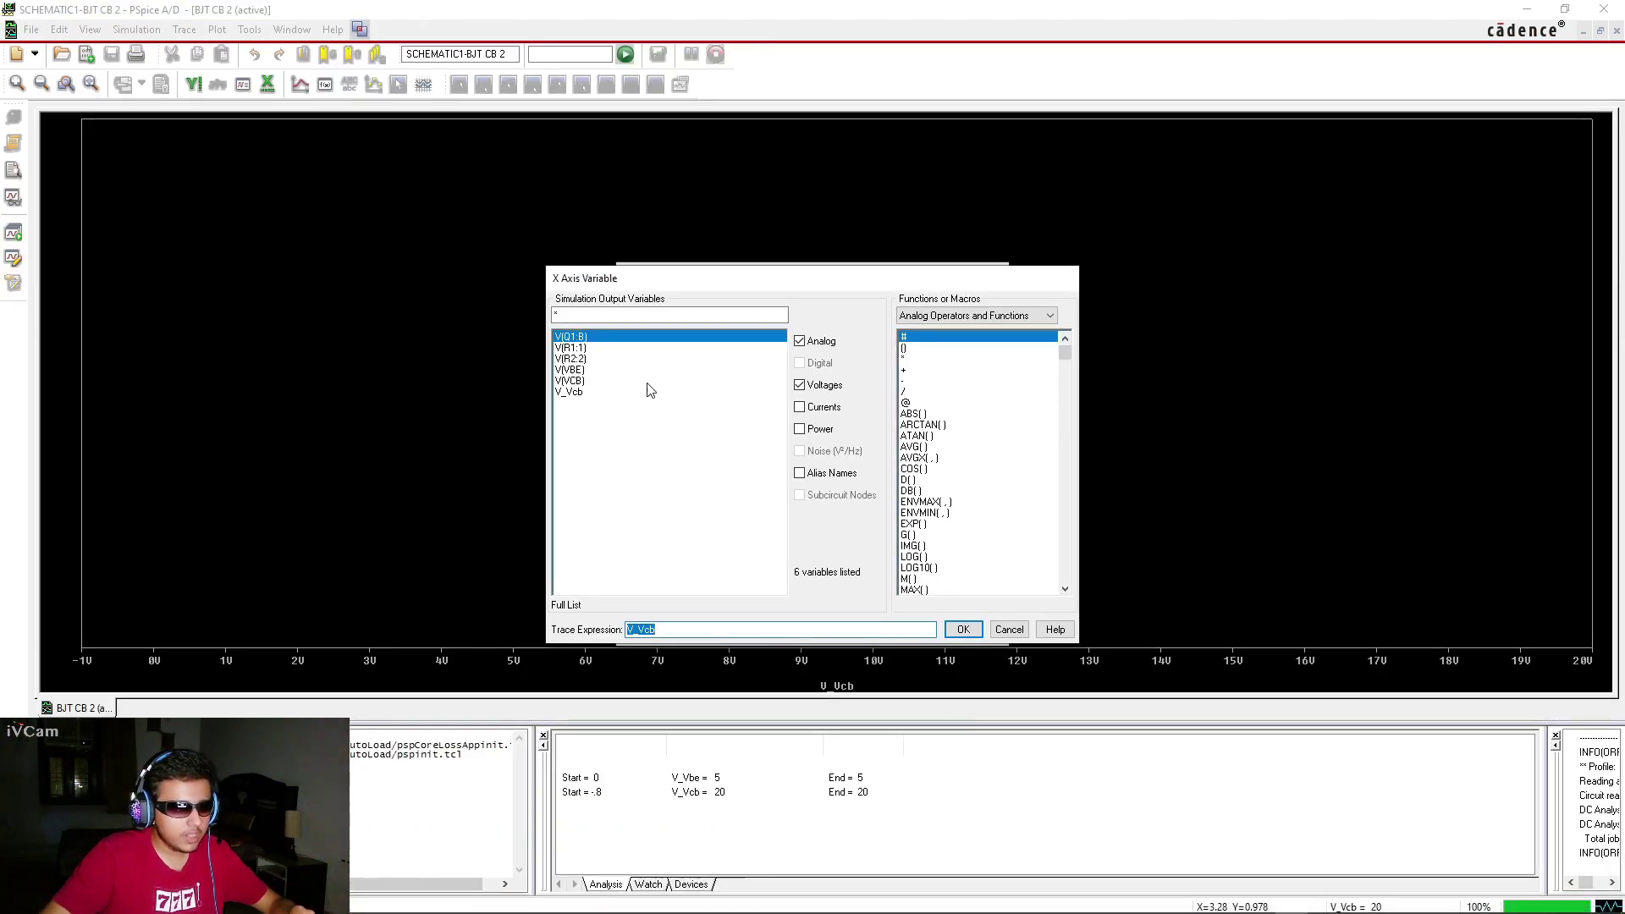
pyautogui.click(587, 382)
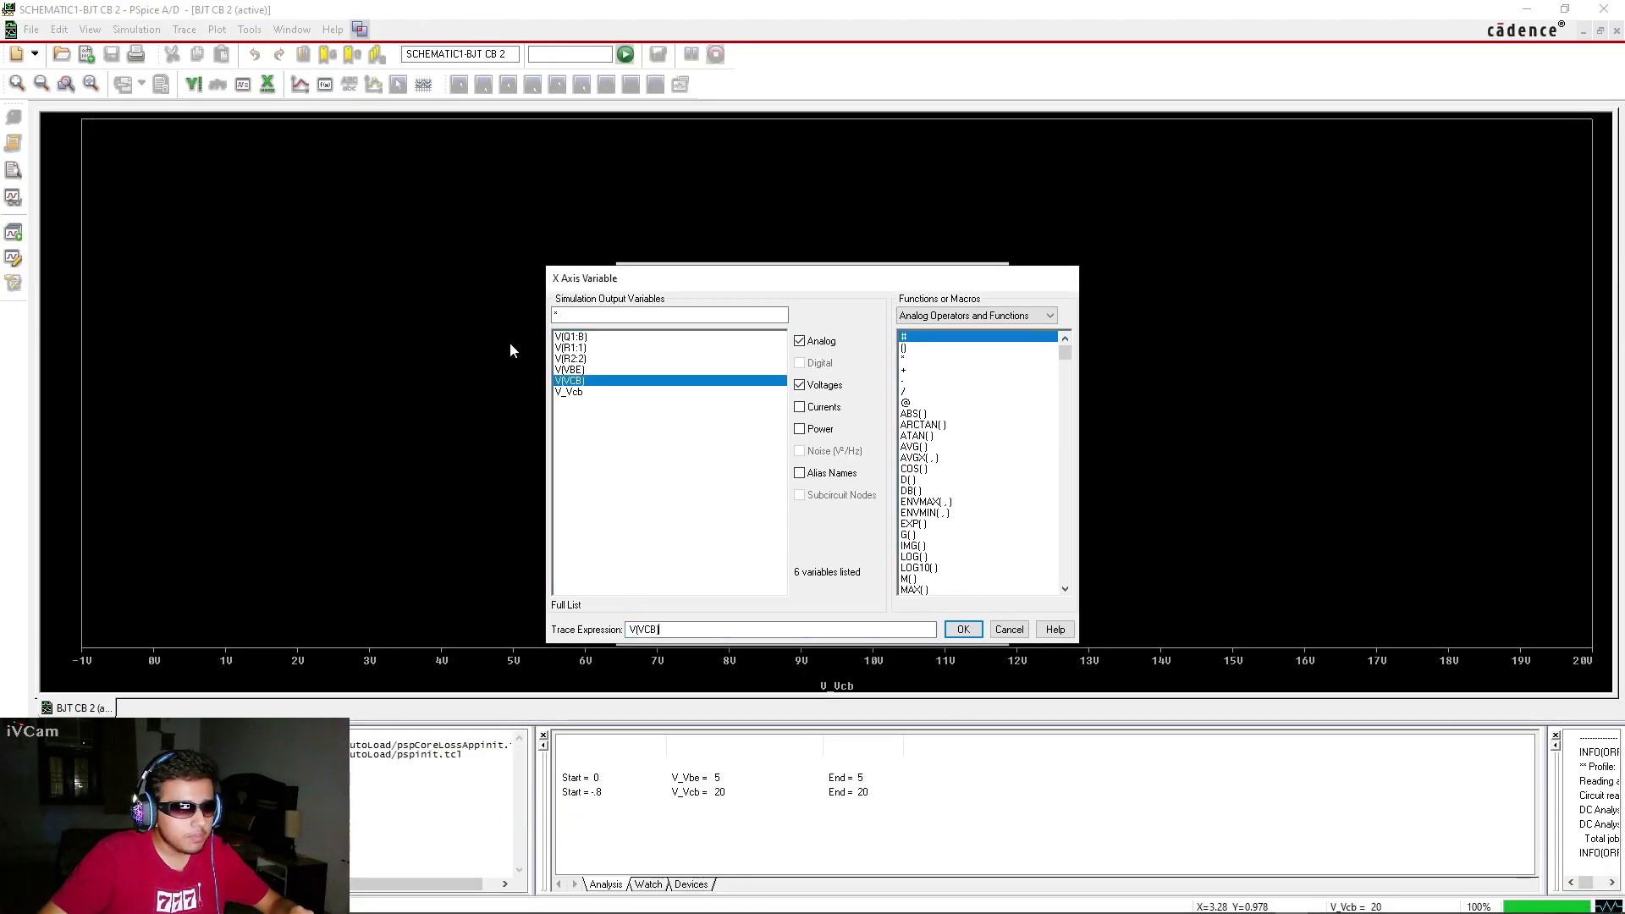
pyautogui.click(963, 629)
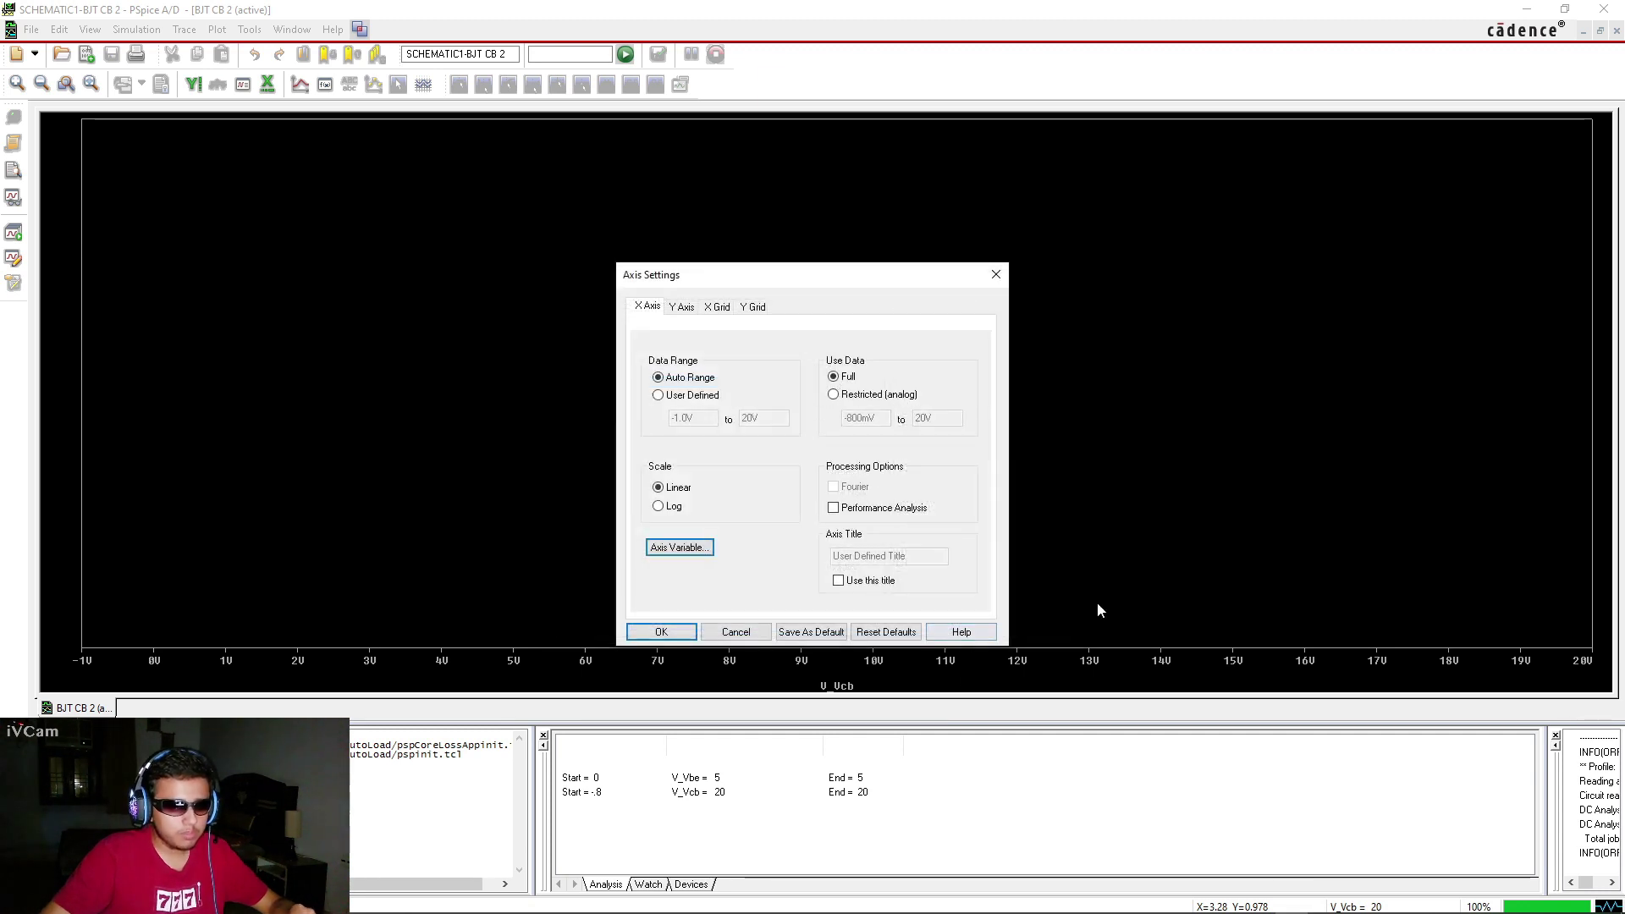
pyautogui.click(682, 635)
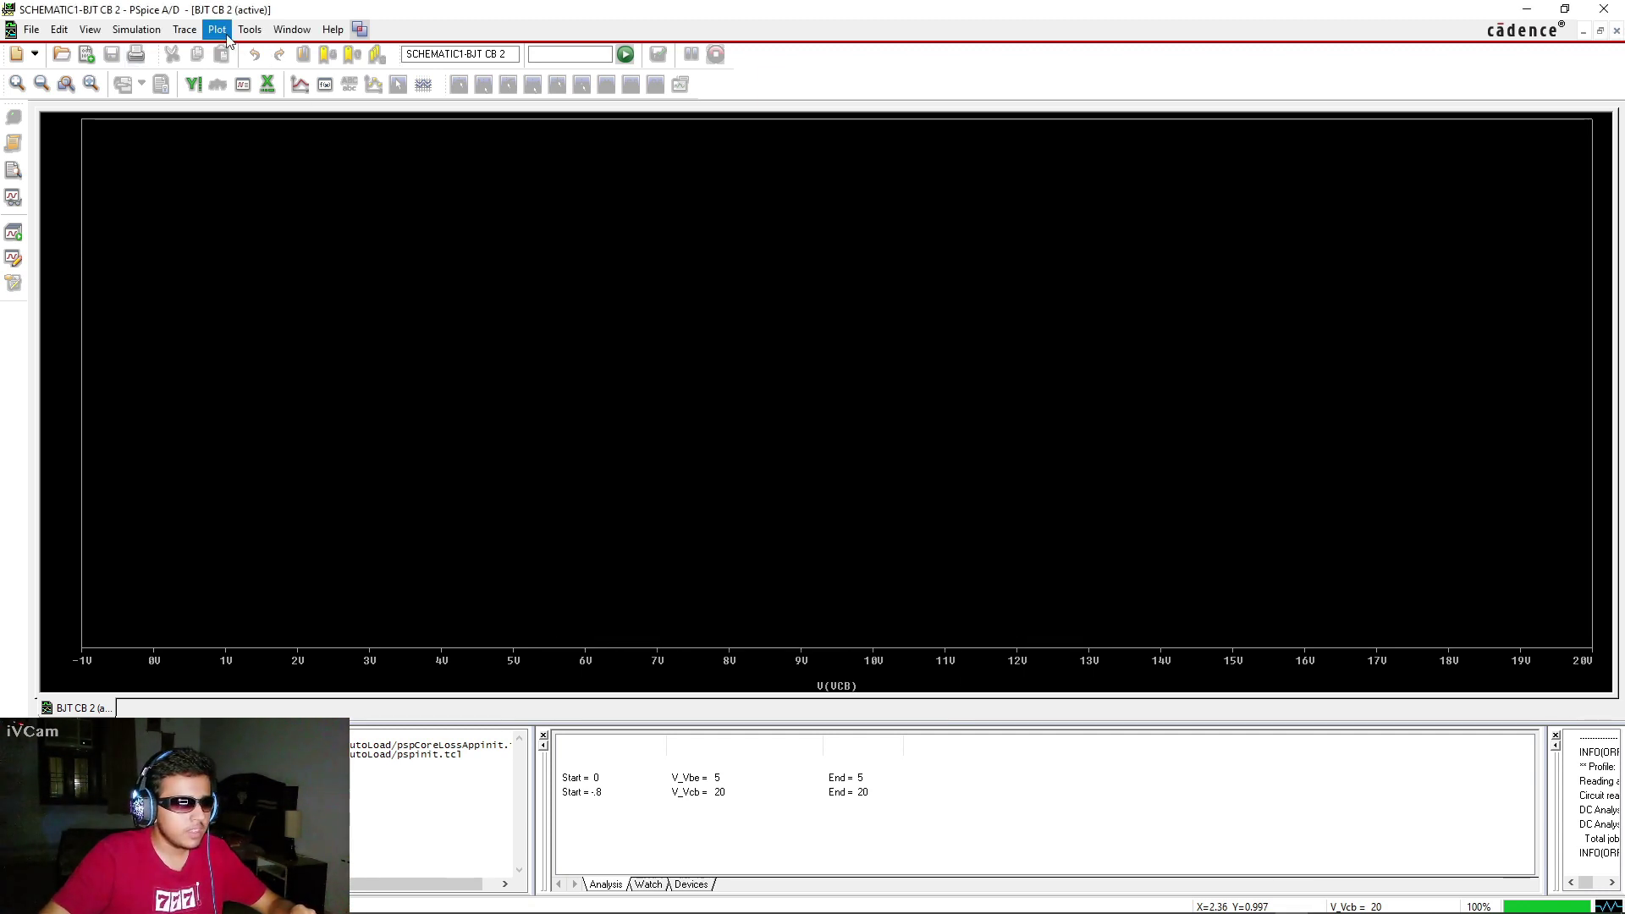
# Add a trace of the collector current I(Q1:C)
pyautogui.click(193, 38)
pyautogui.click(207, 48)
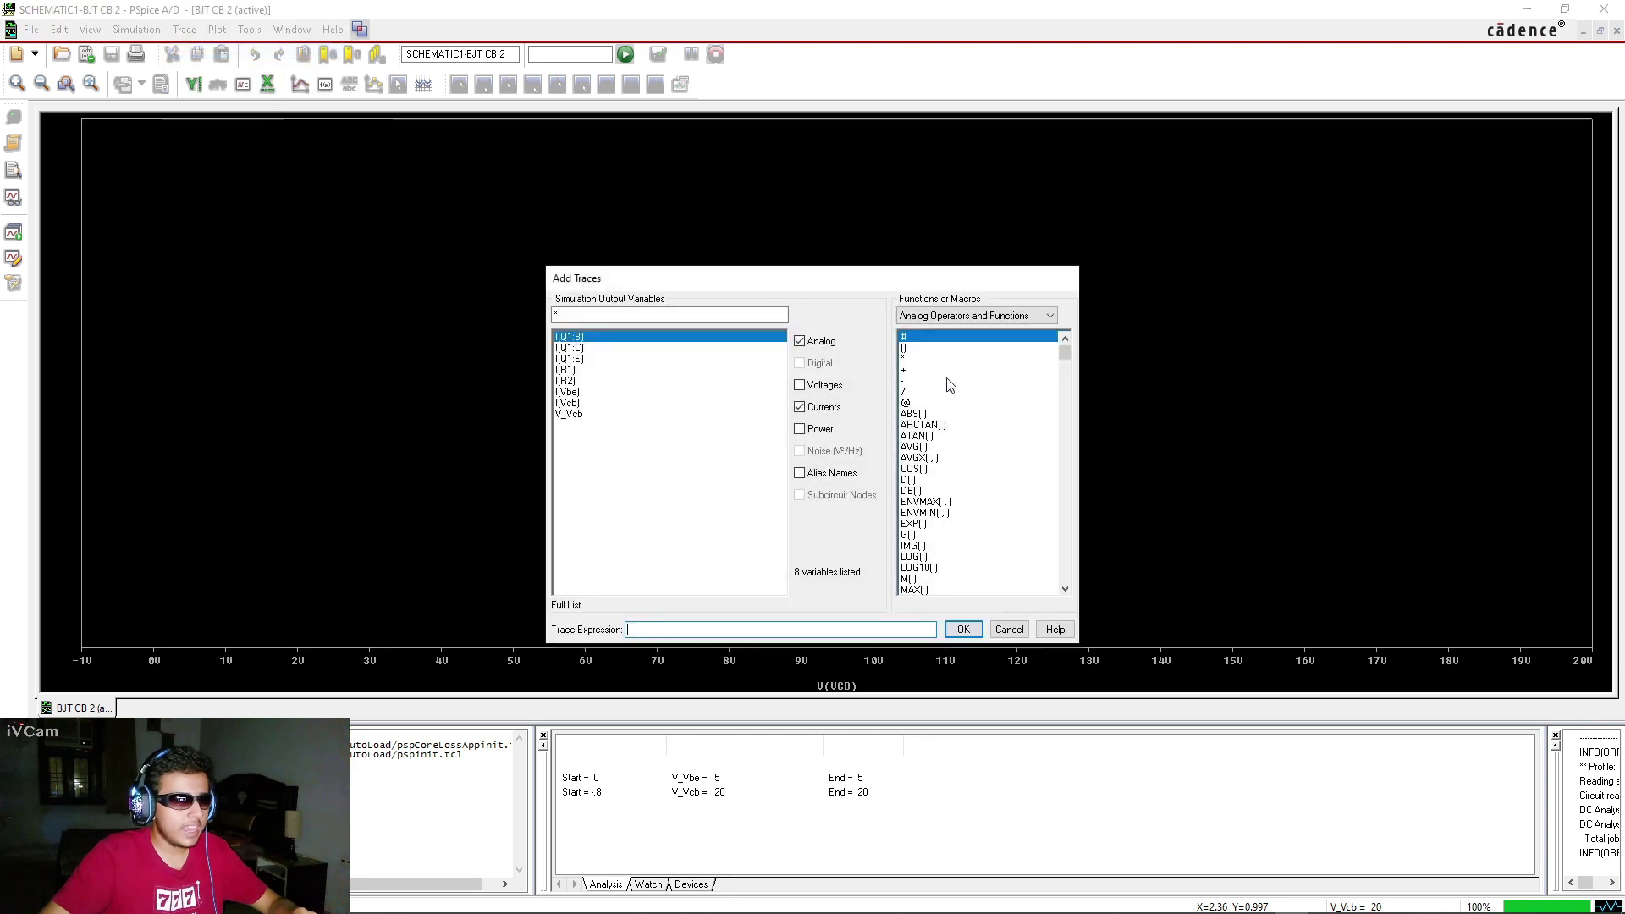
pyautogui.click(604, 348)
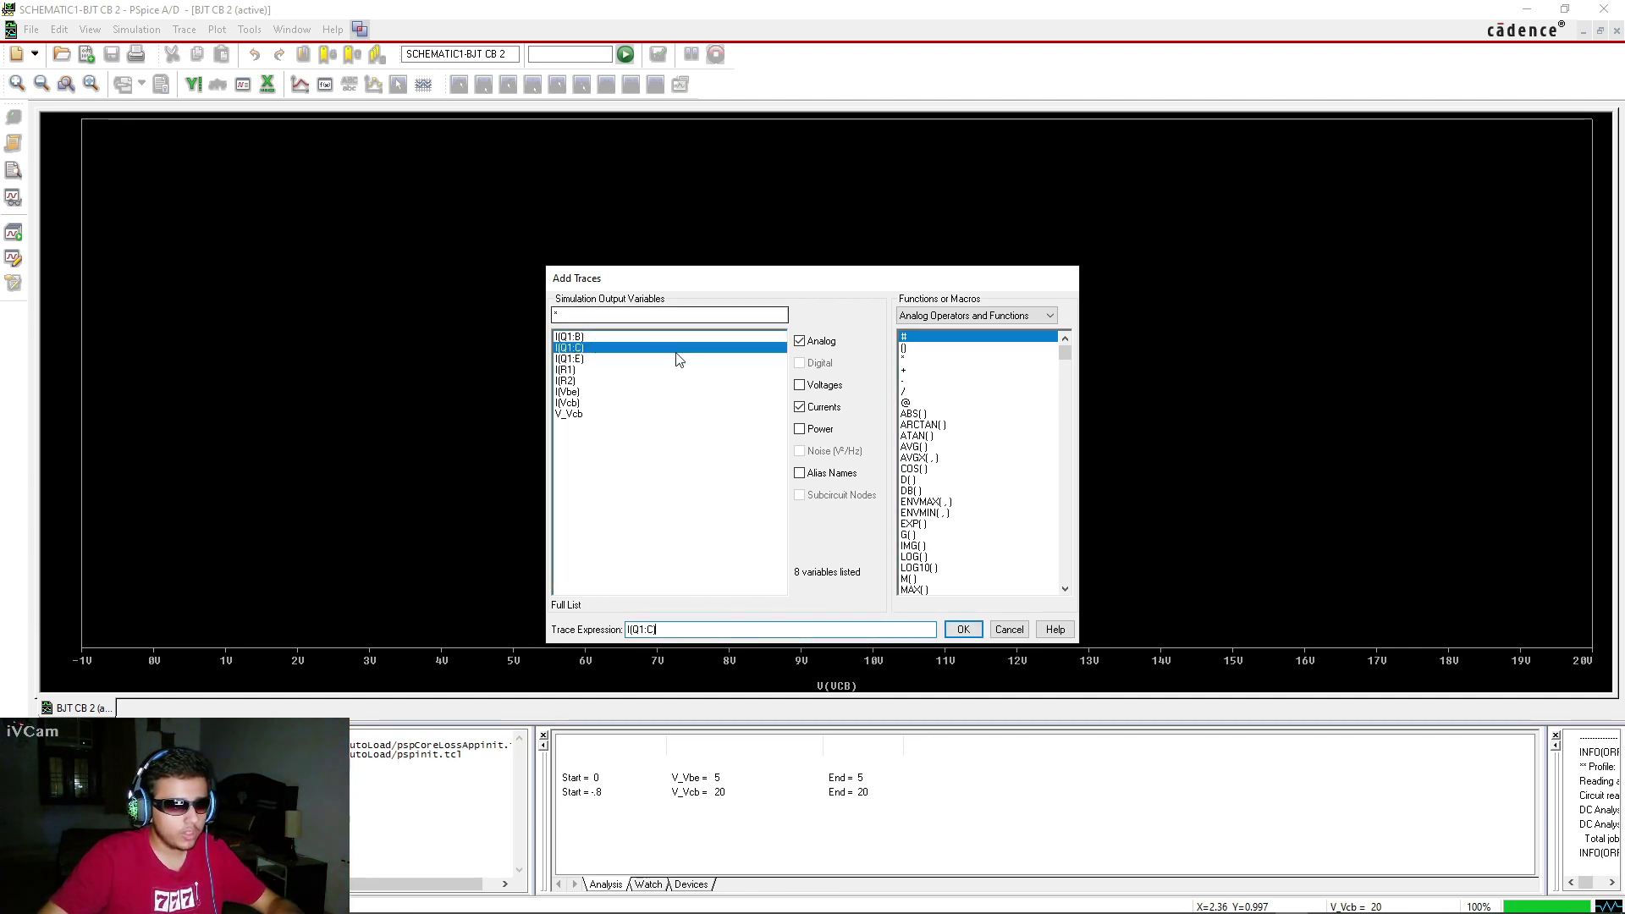
pyautogui.click(965, 628)
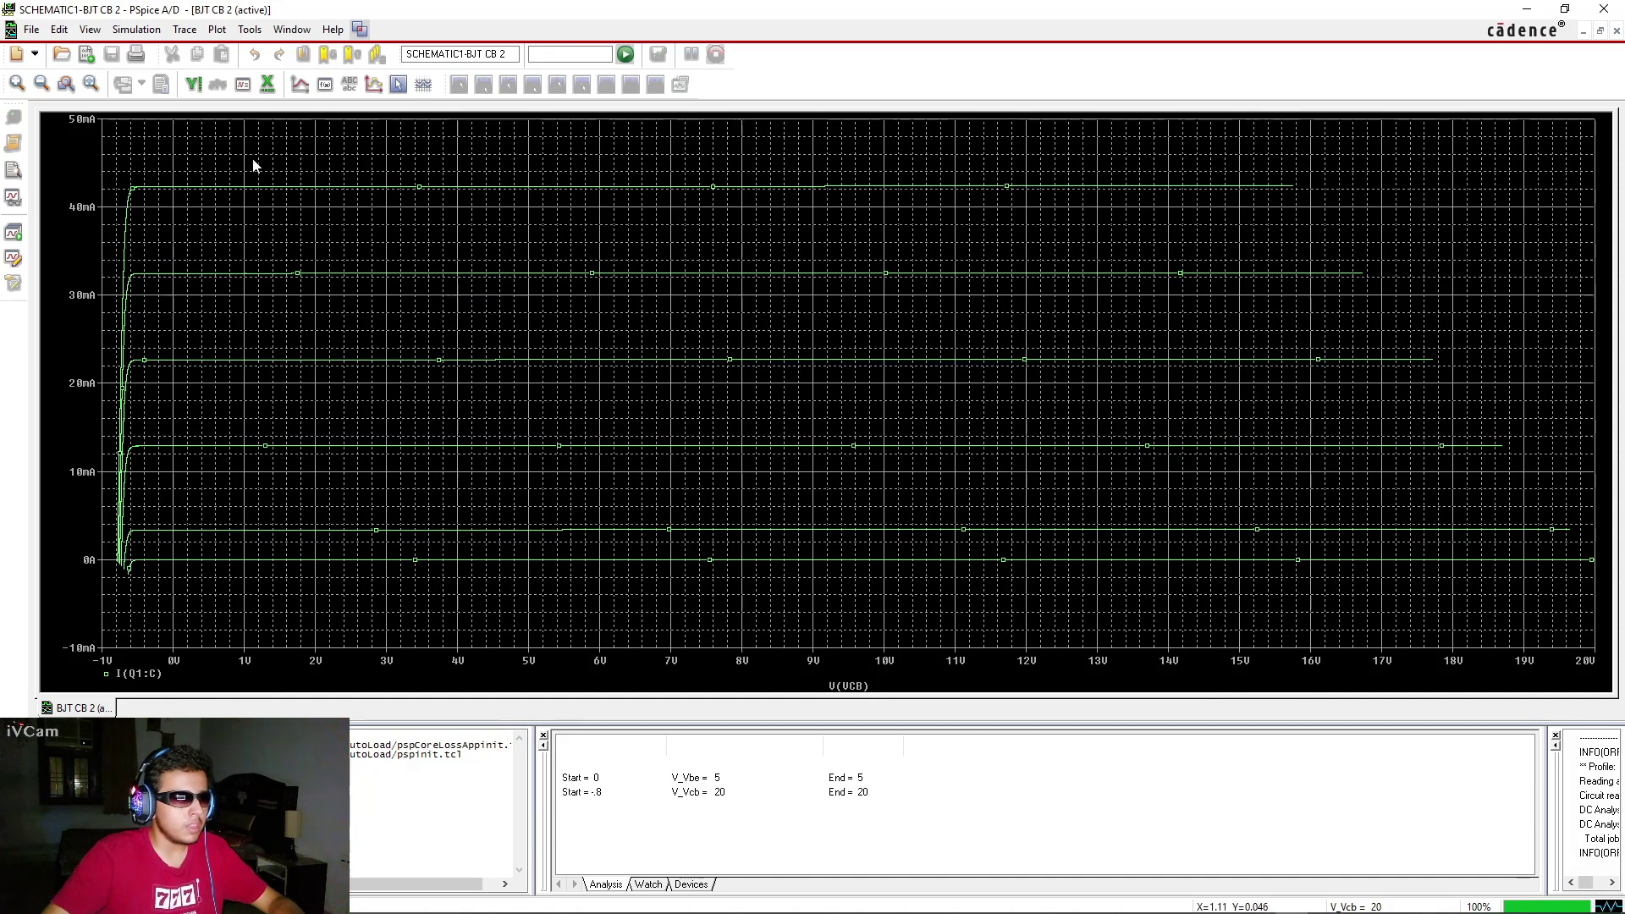
# Outline the flat part, the steep initial rise and the zero-current line of the collector current curves to examine the operating regions
pyautogui.moveTo(145, 150); pyautogui.dragTo(1586, 584)
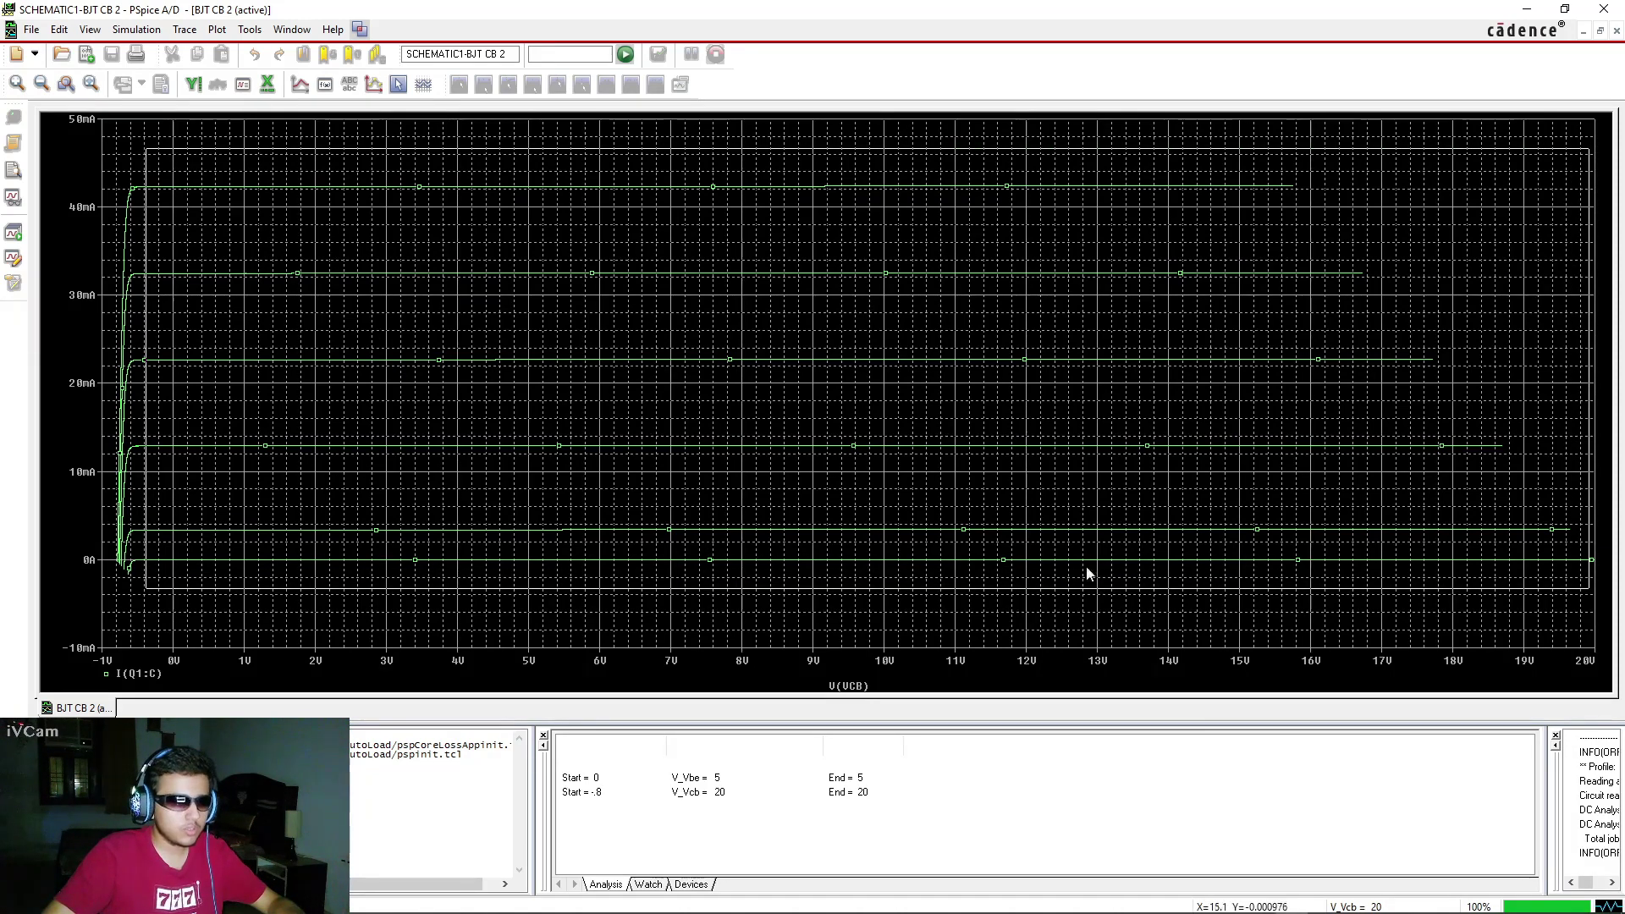
pyautogui.moveTo(107, 172); pyautogui.dragTo(134, 576)
pyautogui.moveTo(131, 578); pyautogui.dragTo(1596, 546)
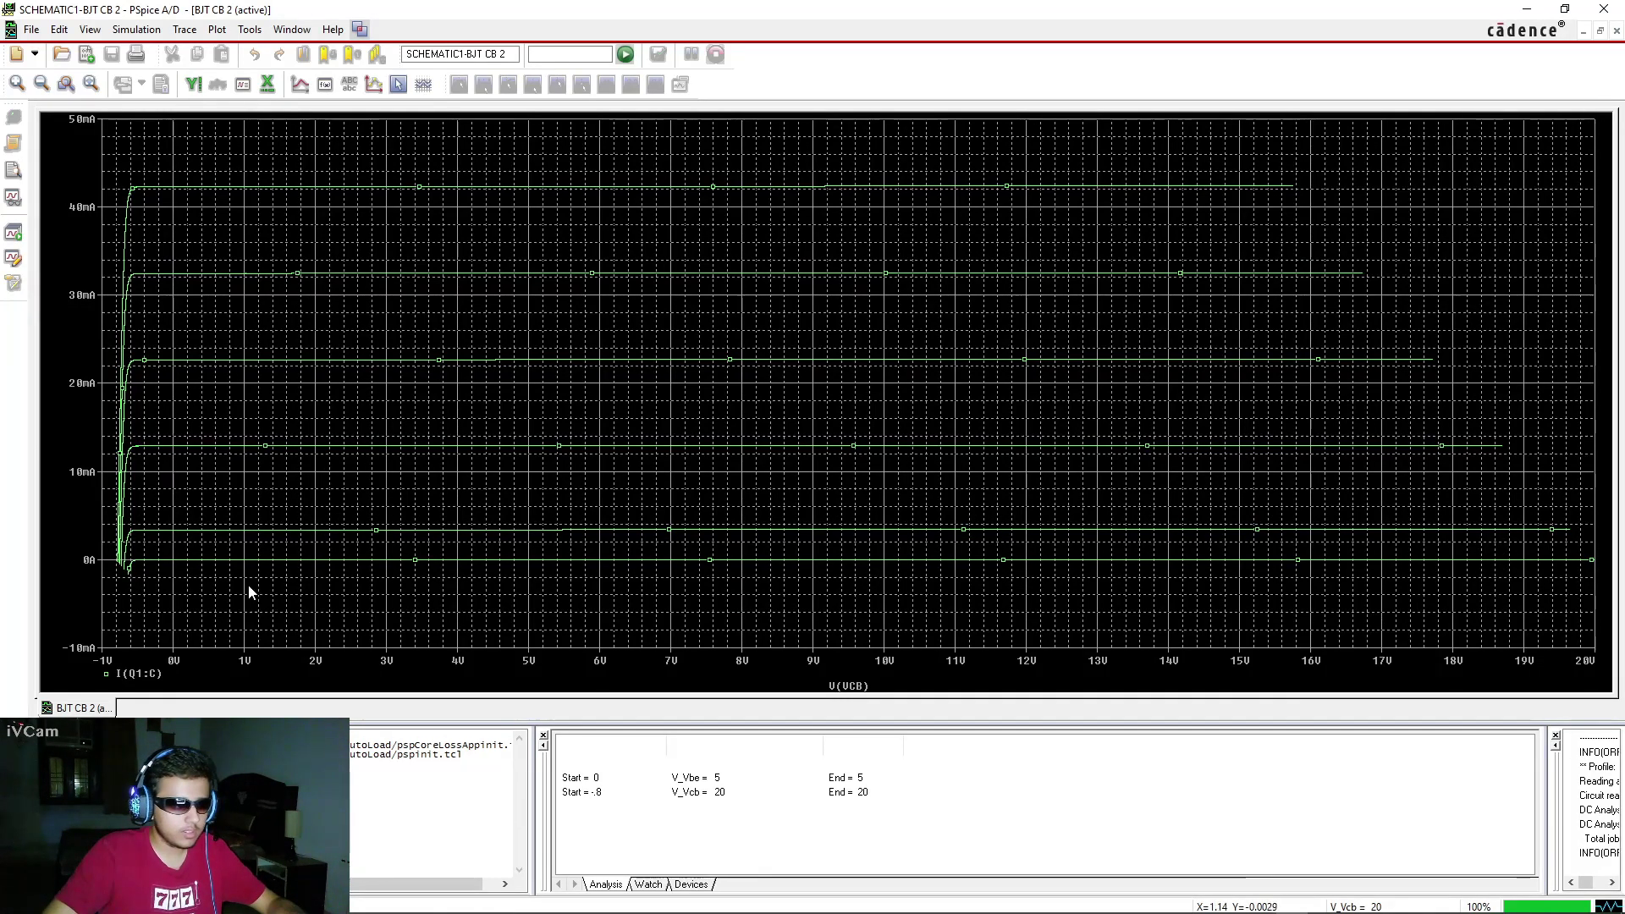
# Outline the zero-current line and the whole flat region of the collector current curves to examine the cut-off and active regions
pyautogui.moveTo(146, 583); pyautogui.dragTo(597, 543)
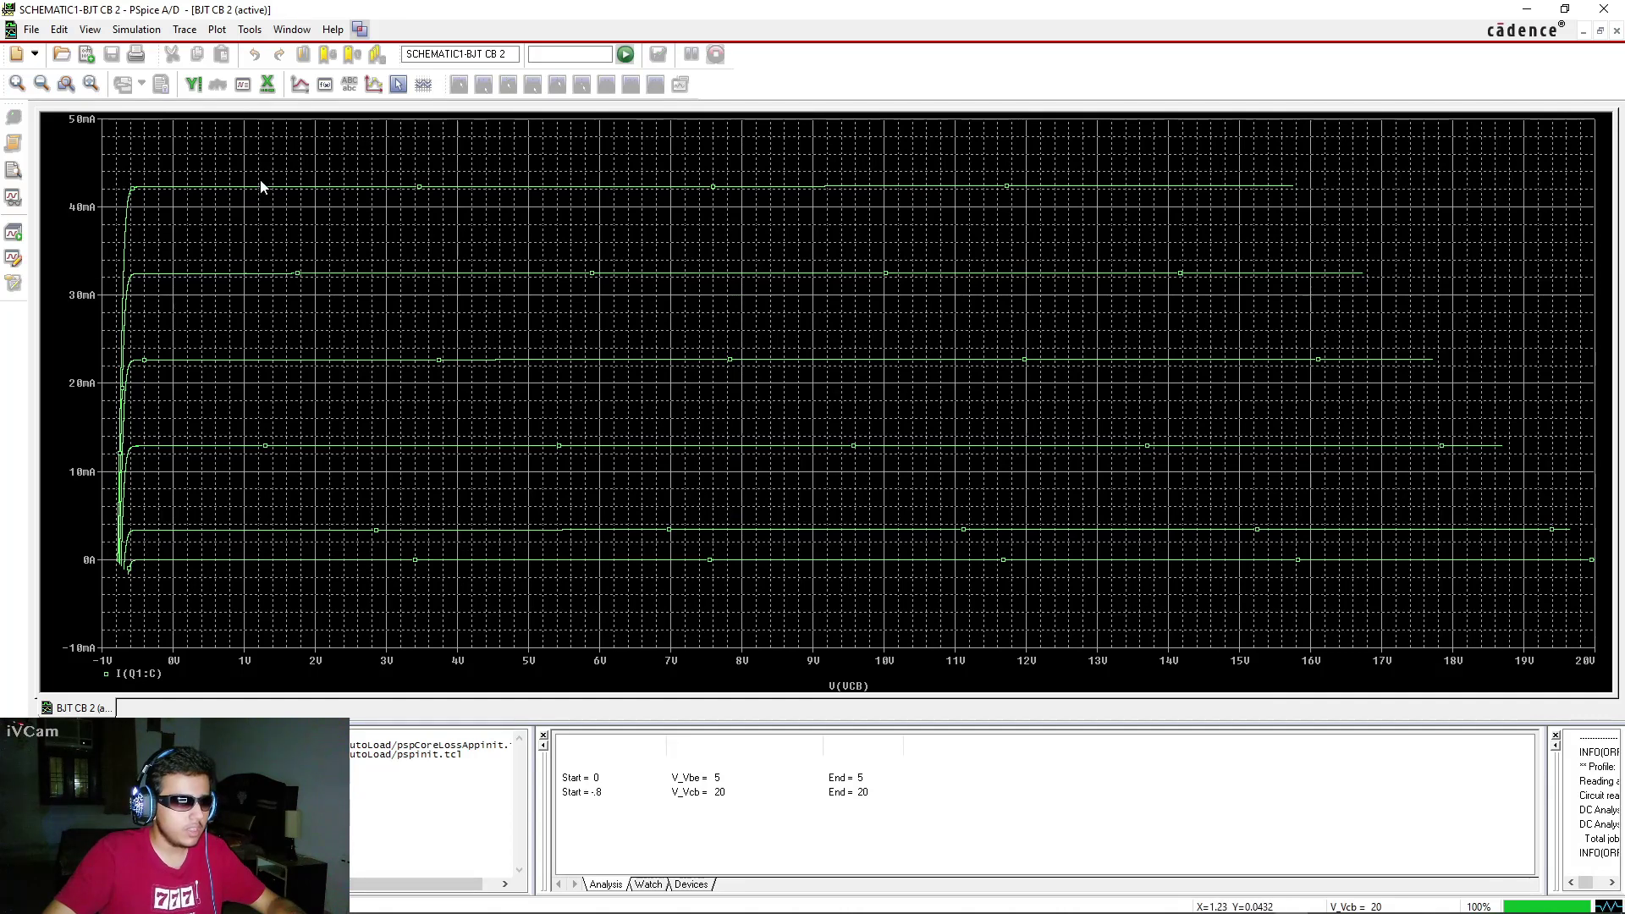
pyautogui.moveTo(166, 146); pyautogui.dragTo(1590, 584)
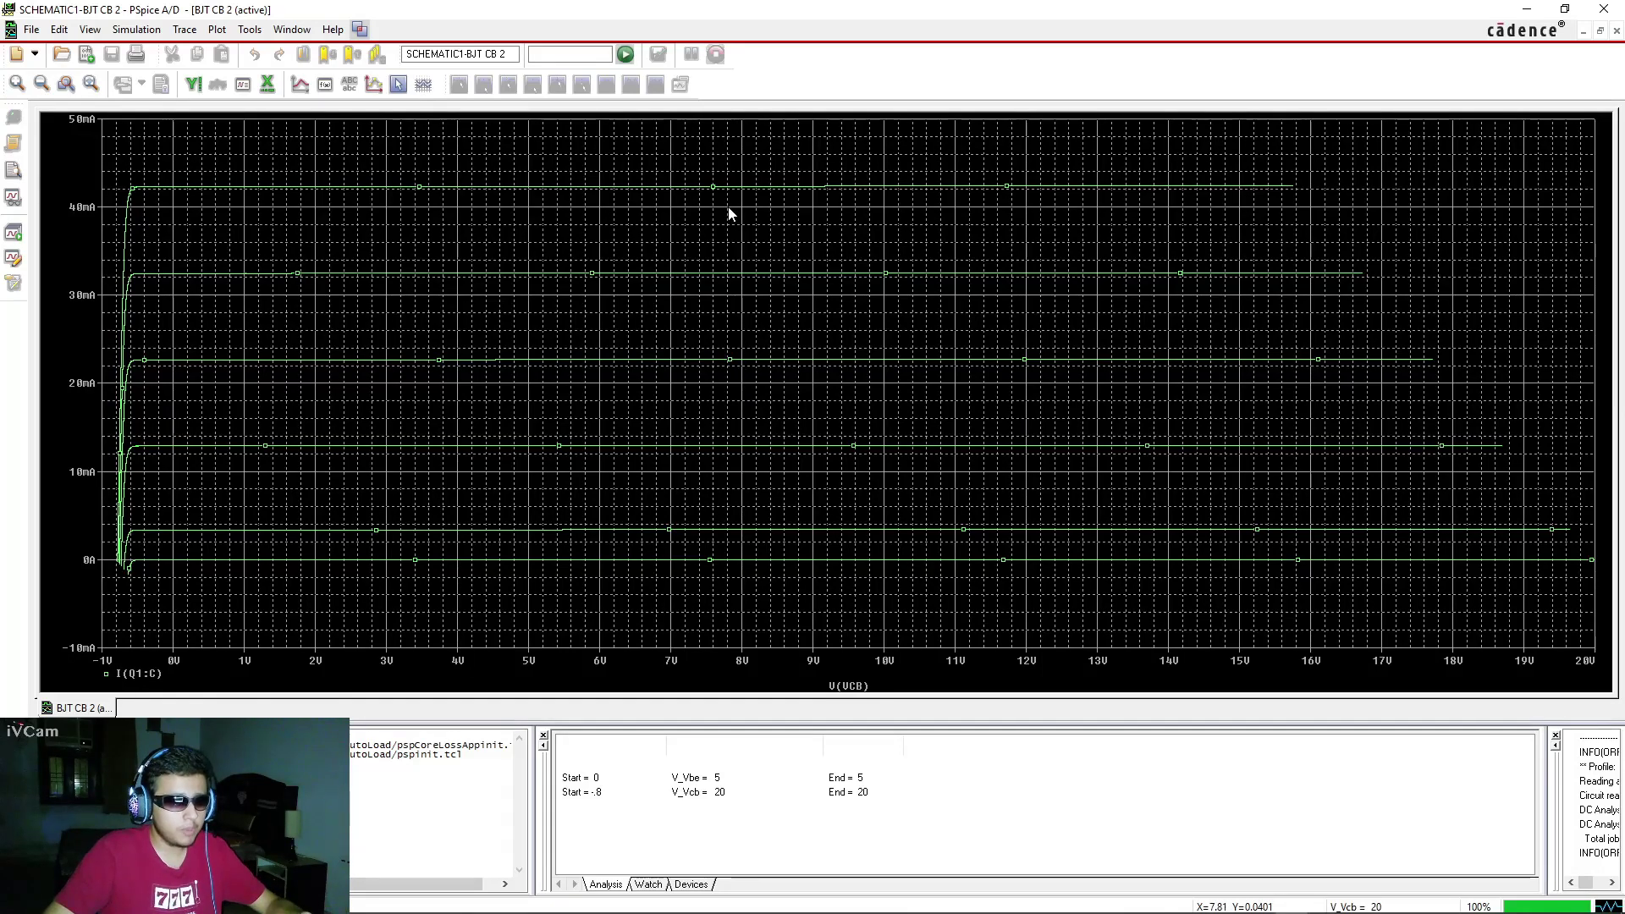
pyautogui.moveTo(726, 901)
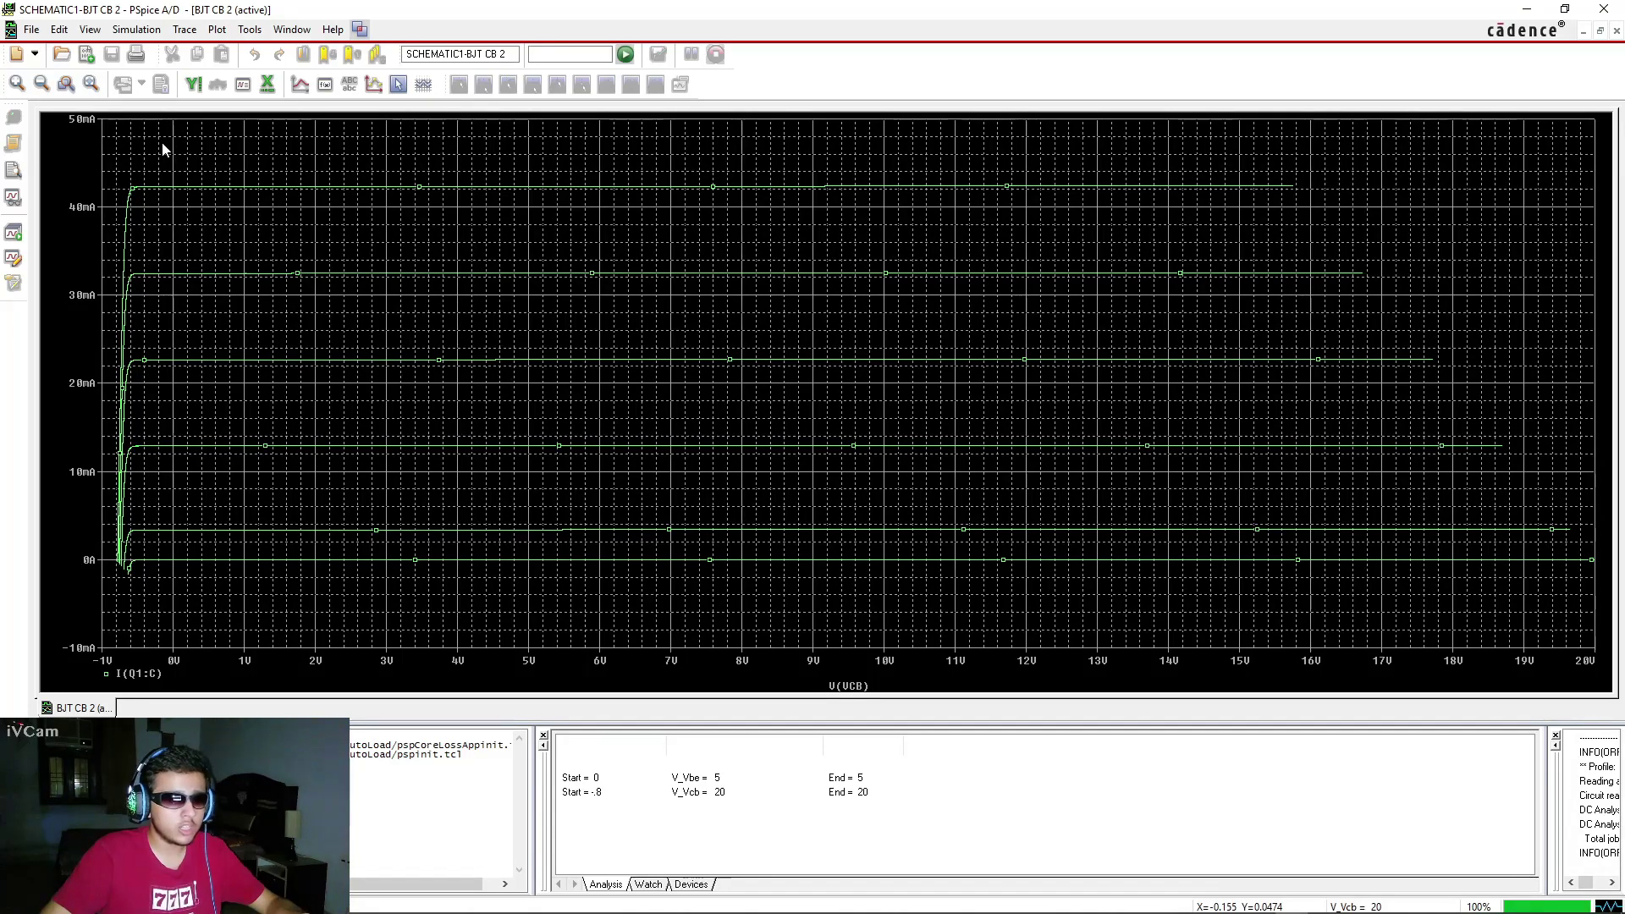
pyautogui.moveTo(190, 141); pyautogui.dragTo(1579, 595)
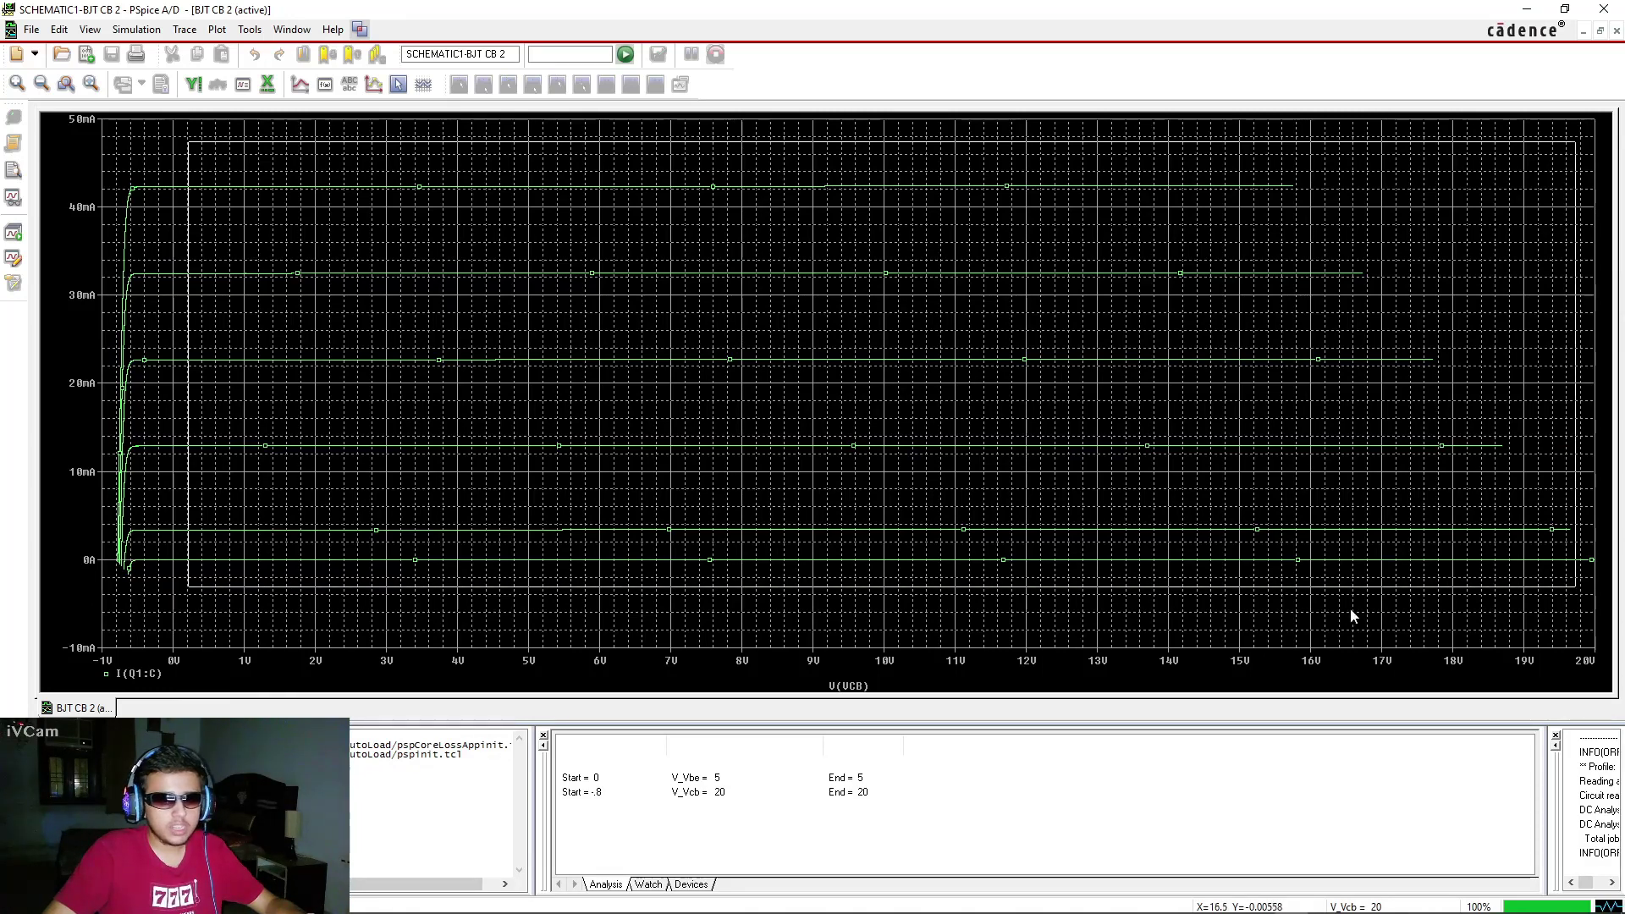
pyautogui.moveTo(1351, 615); pyautogui.dragTo(1353, 606)
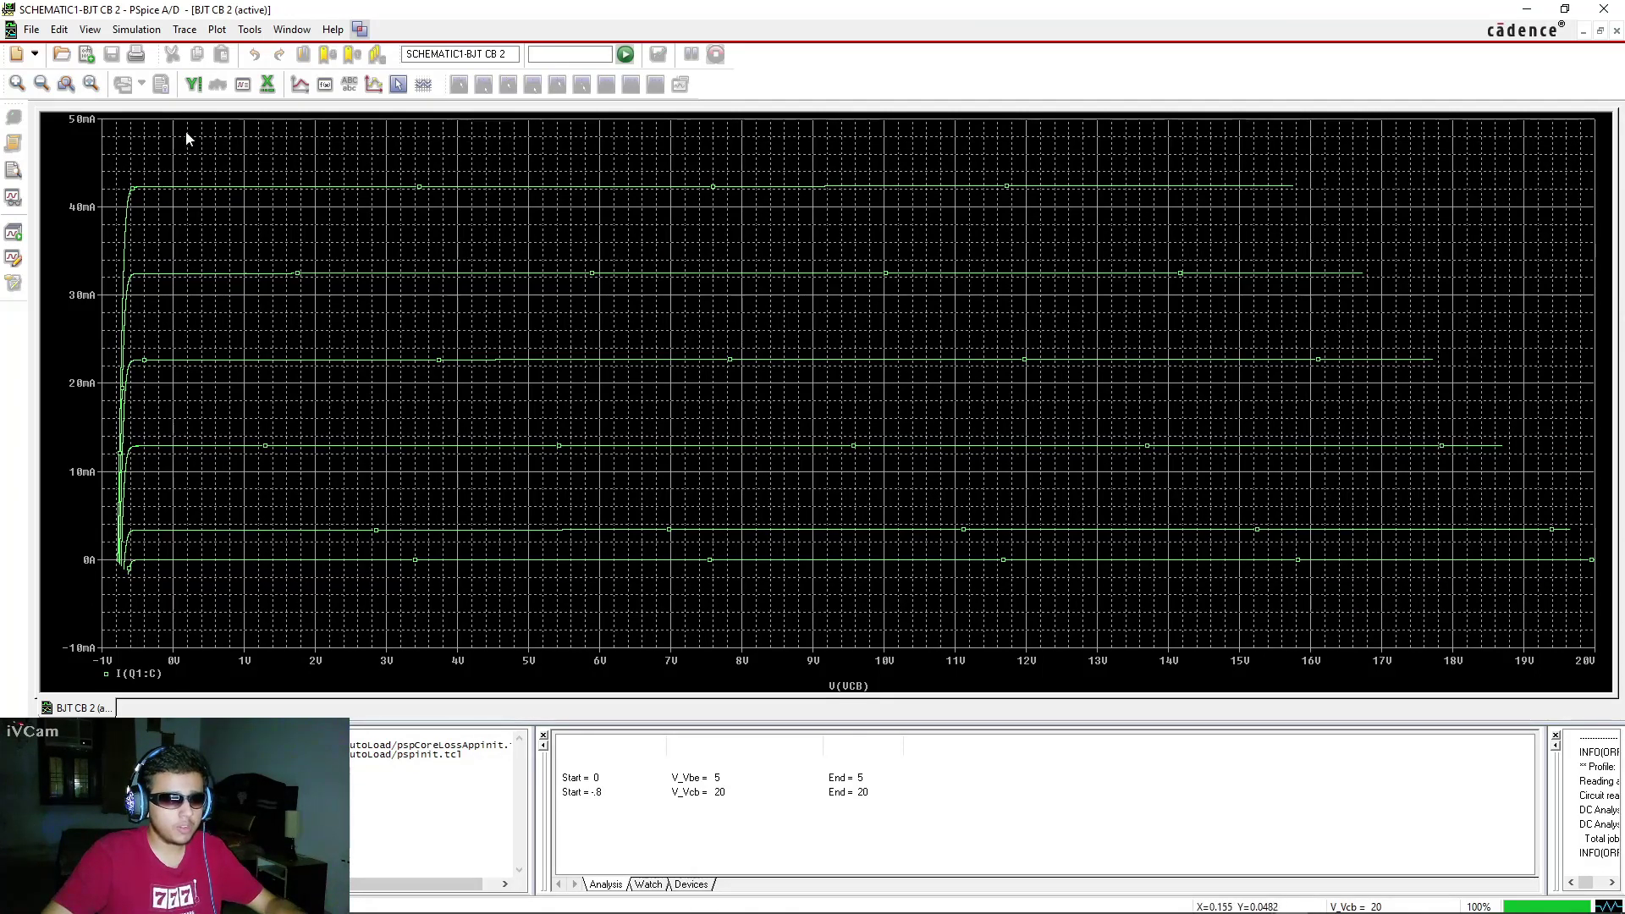
pyautogui.moveTo(164, 131)
pyautogui.mouseDown()
pyautogui.moveTo(1481, 552)
pyautogui.moveTo(1575, 608)
pyautogui.mouseUp()
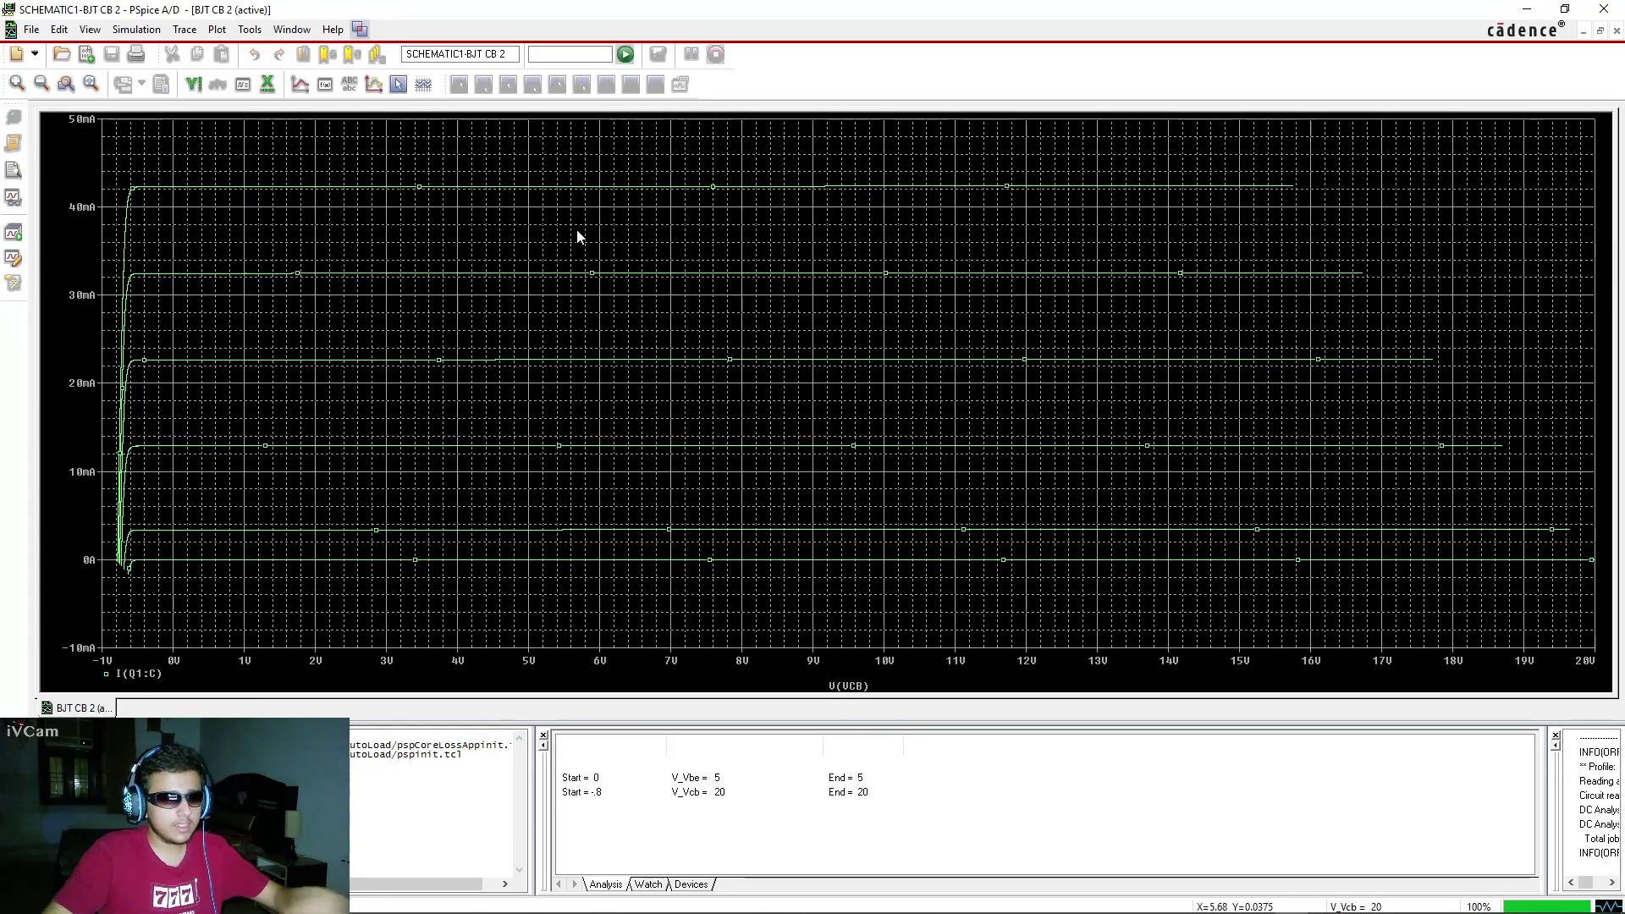
# Change the I(Q1:C) trace's properties to a yellow color and a thicker line width
pyautogui.click(463, 193)
pyautogui.rightClick(463, 193)
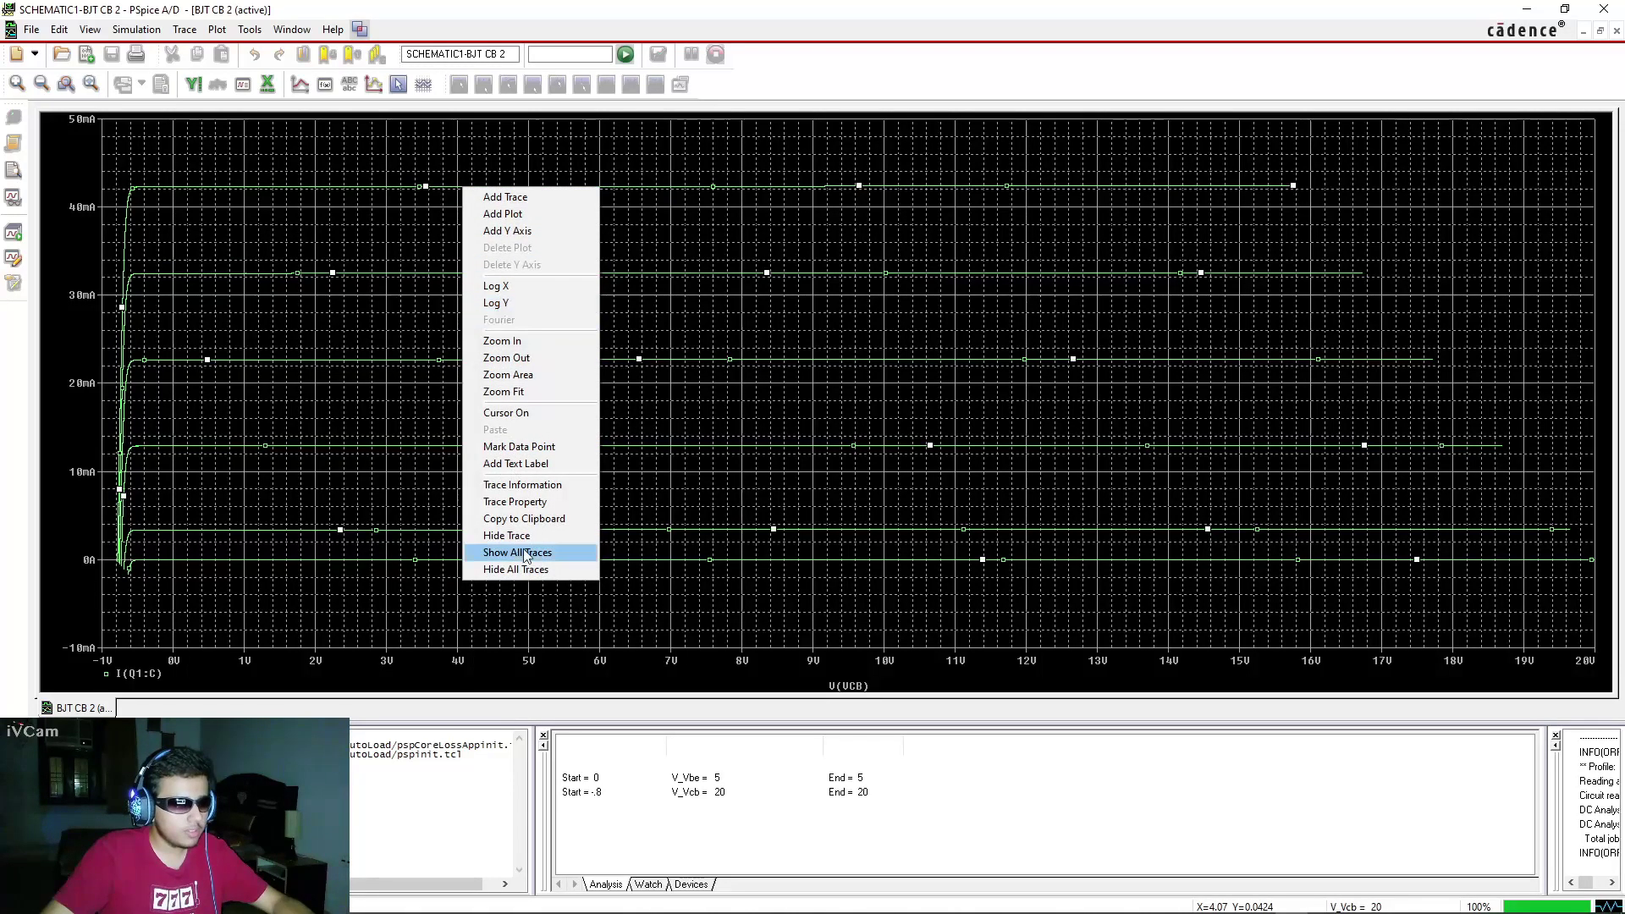
pyautogui.click(518, 501)
pyautogui.click(153, 119)
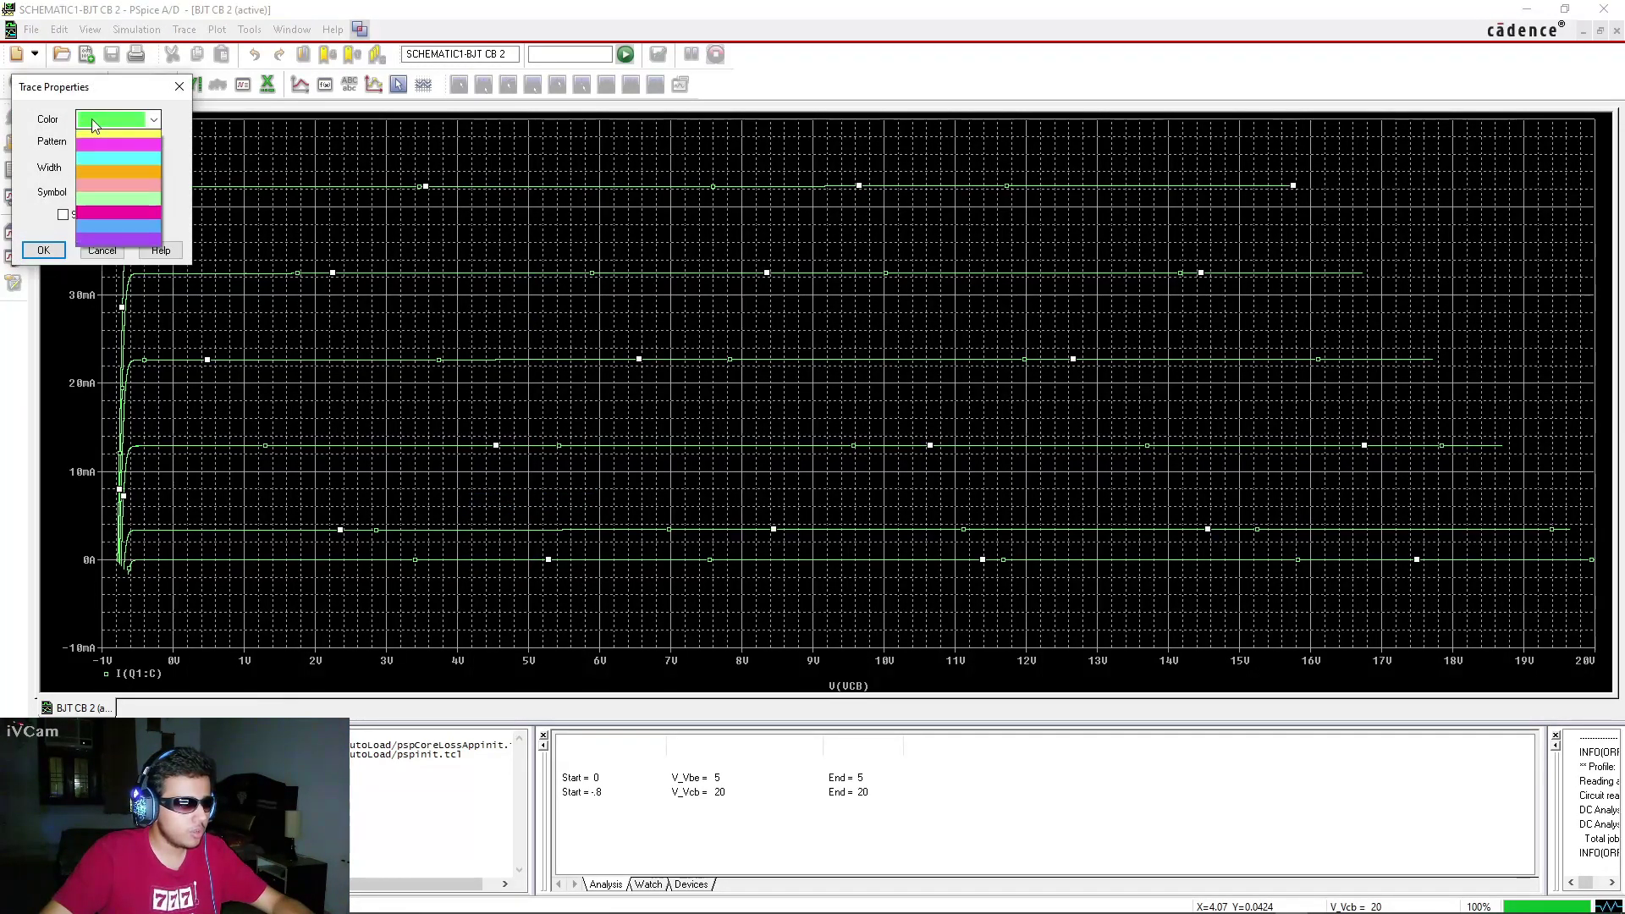
pyautogui.click(99, 192)
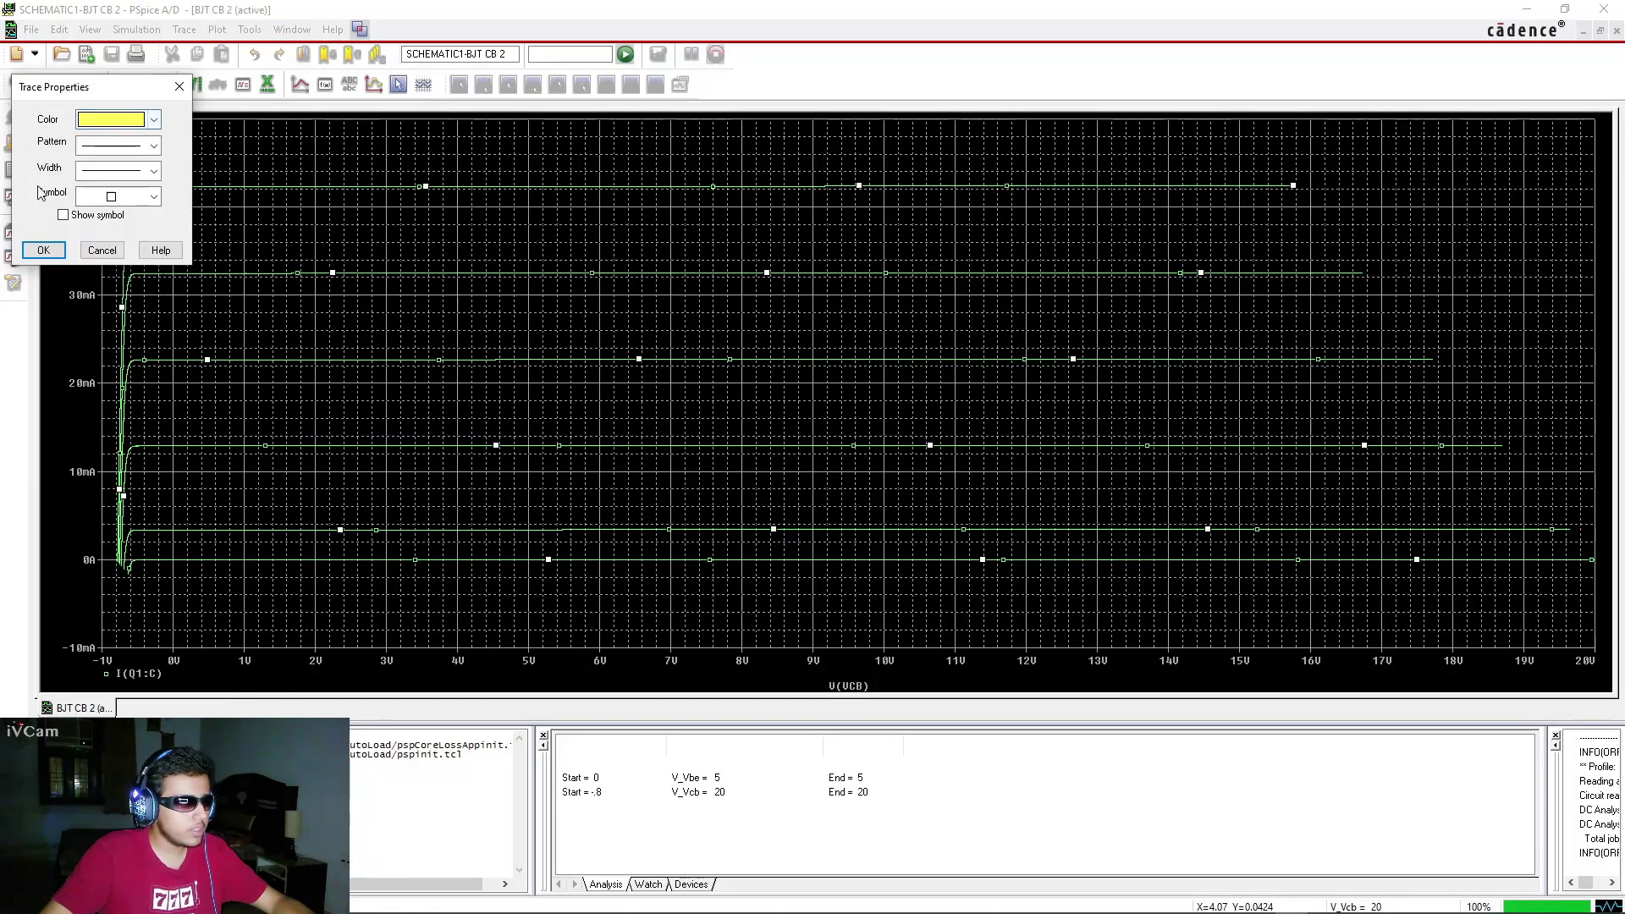
pyautogui.click(93, 172)
pyautogui.click(92, 237)
pyautogui.click(43, 250)
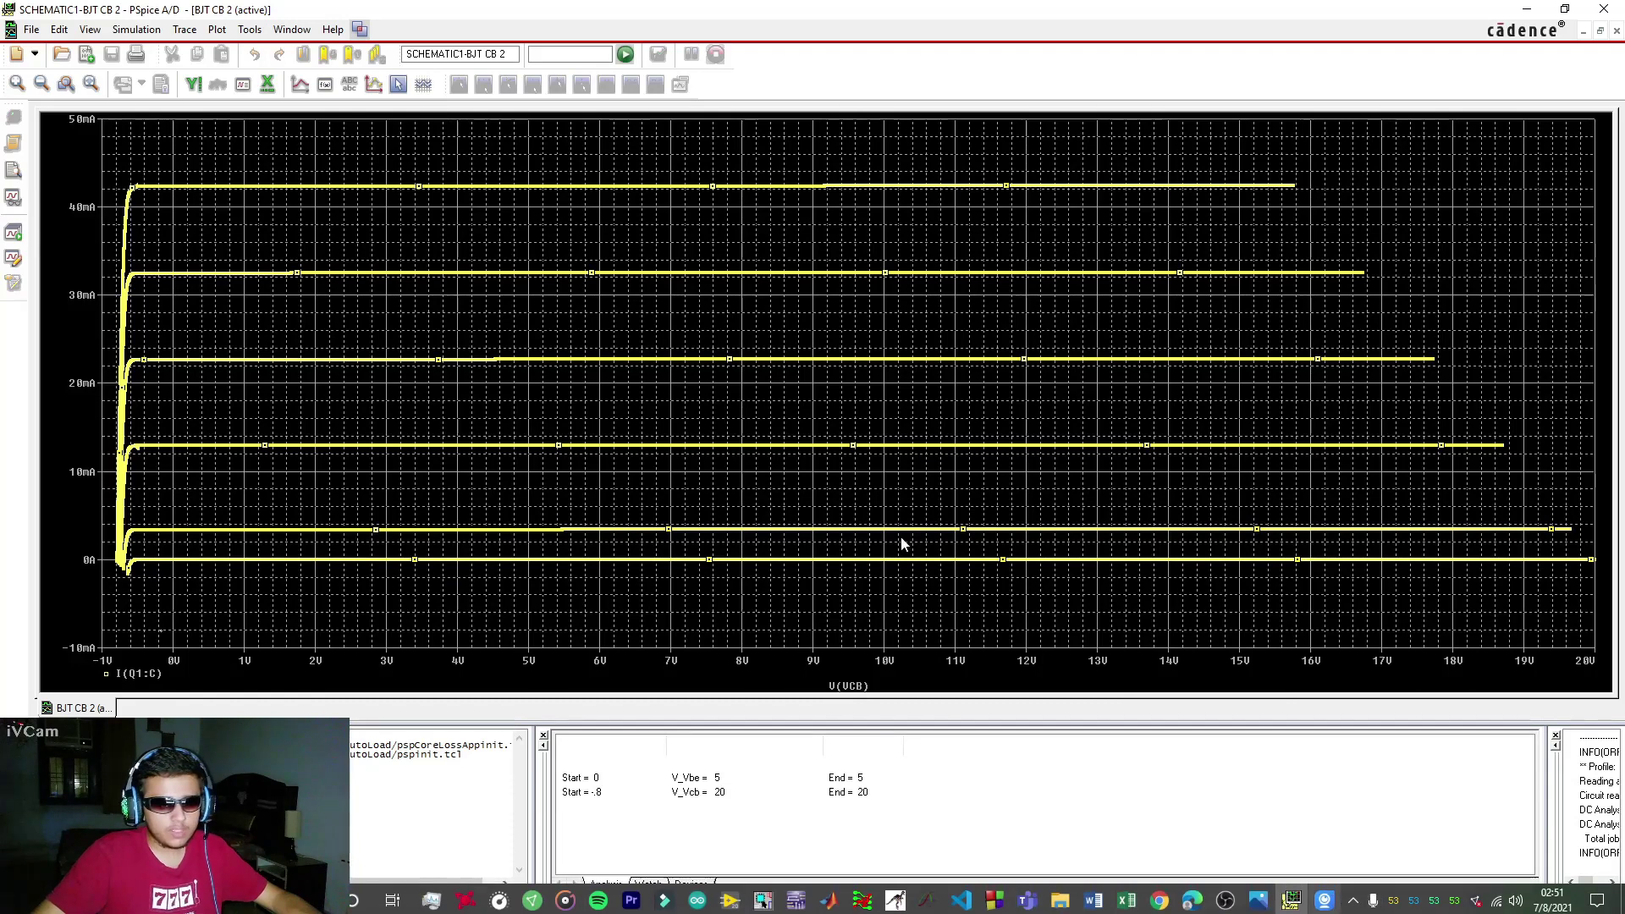
# Outline the steep initial rise and the flat part of the thickened yellow curves to compare the two regions
pyautogui.moveTo(114, 162); pyautogui.dragTo(134, 591)
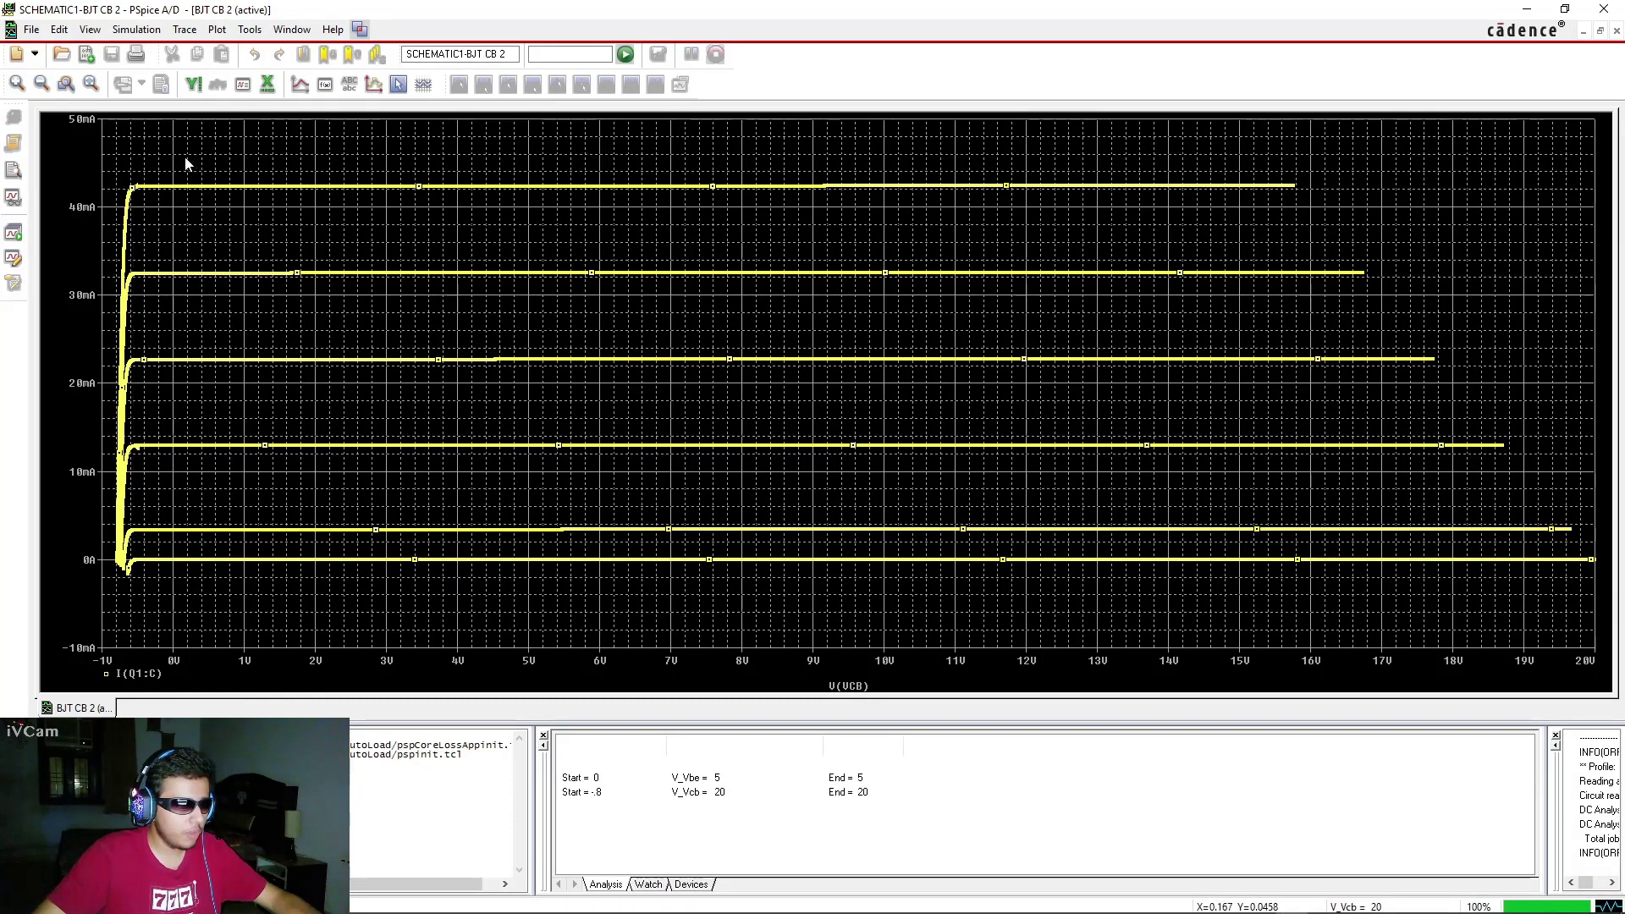
pyautogui.moveTo(182, 146); pyautogui.dragTo(1534, 609)
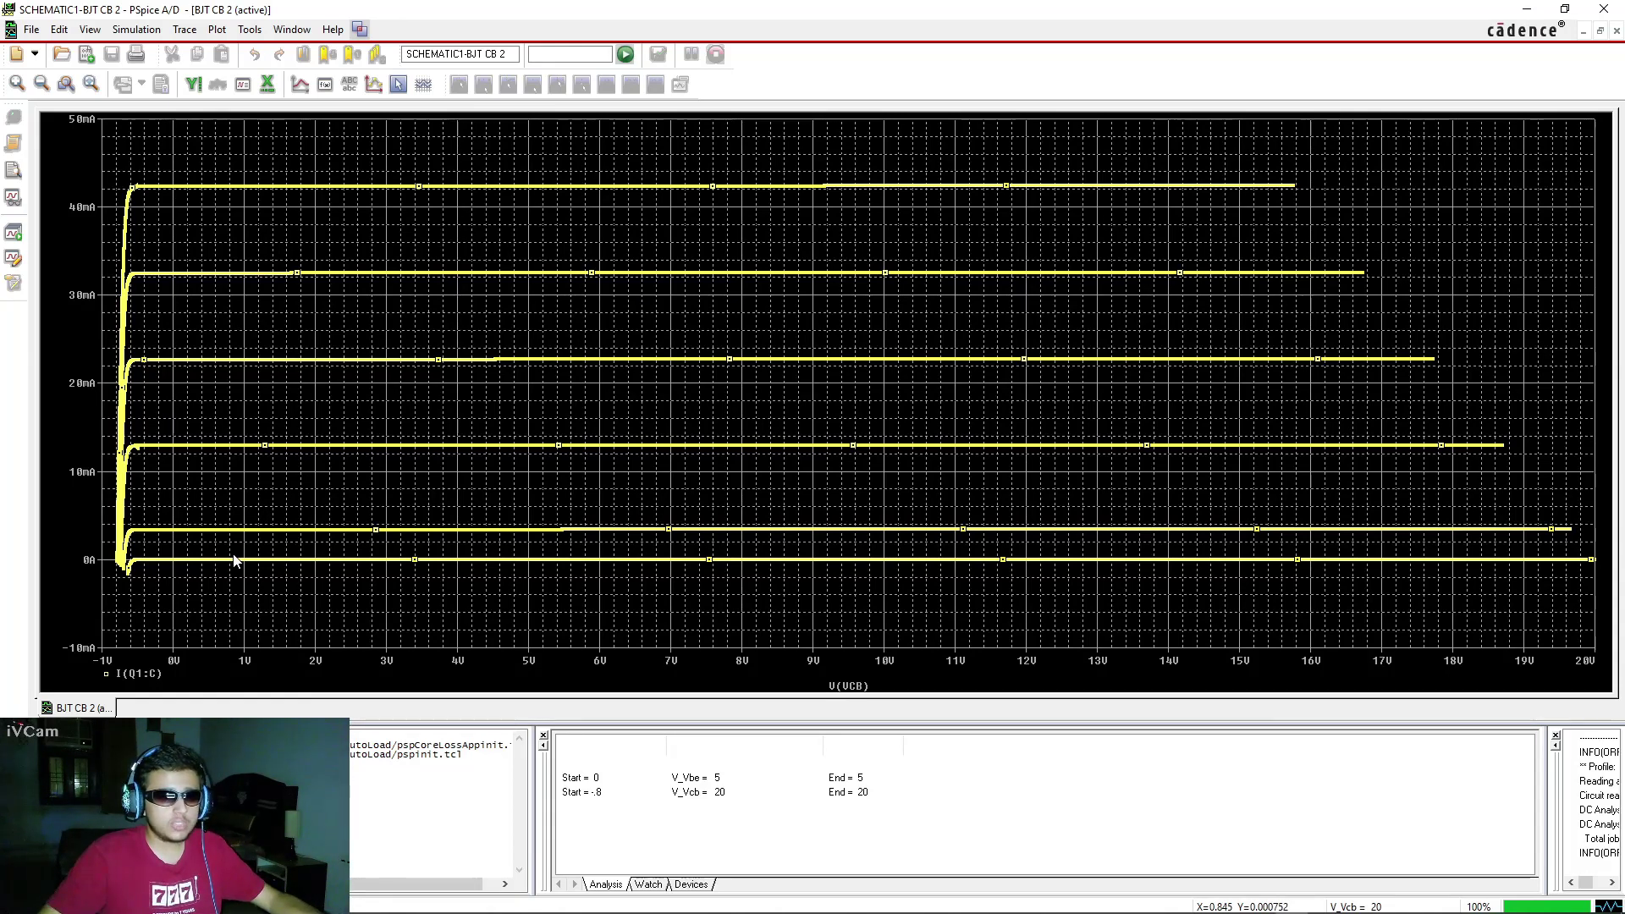
# Switch to OrCAD Capture and review the common base circuit schematic
pyautogui.moveTo(1059, 908)
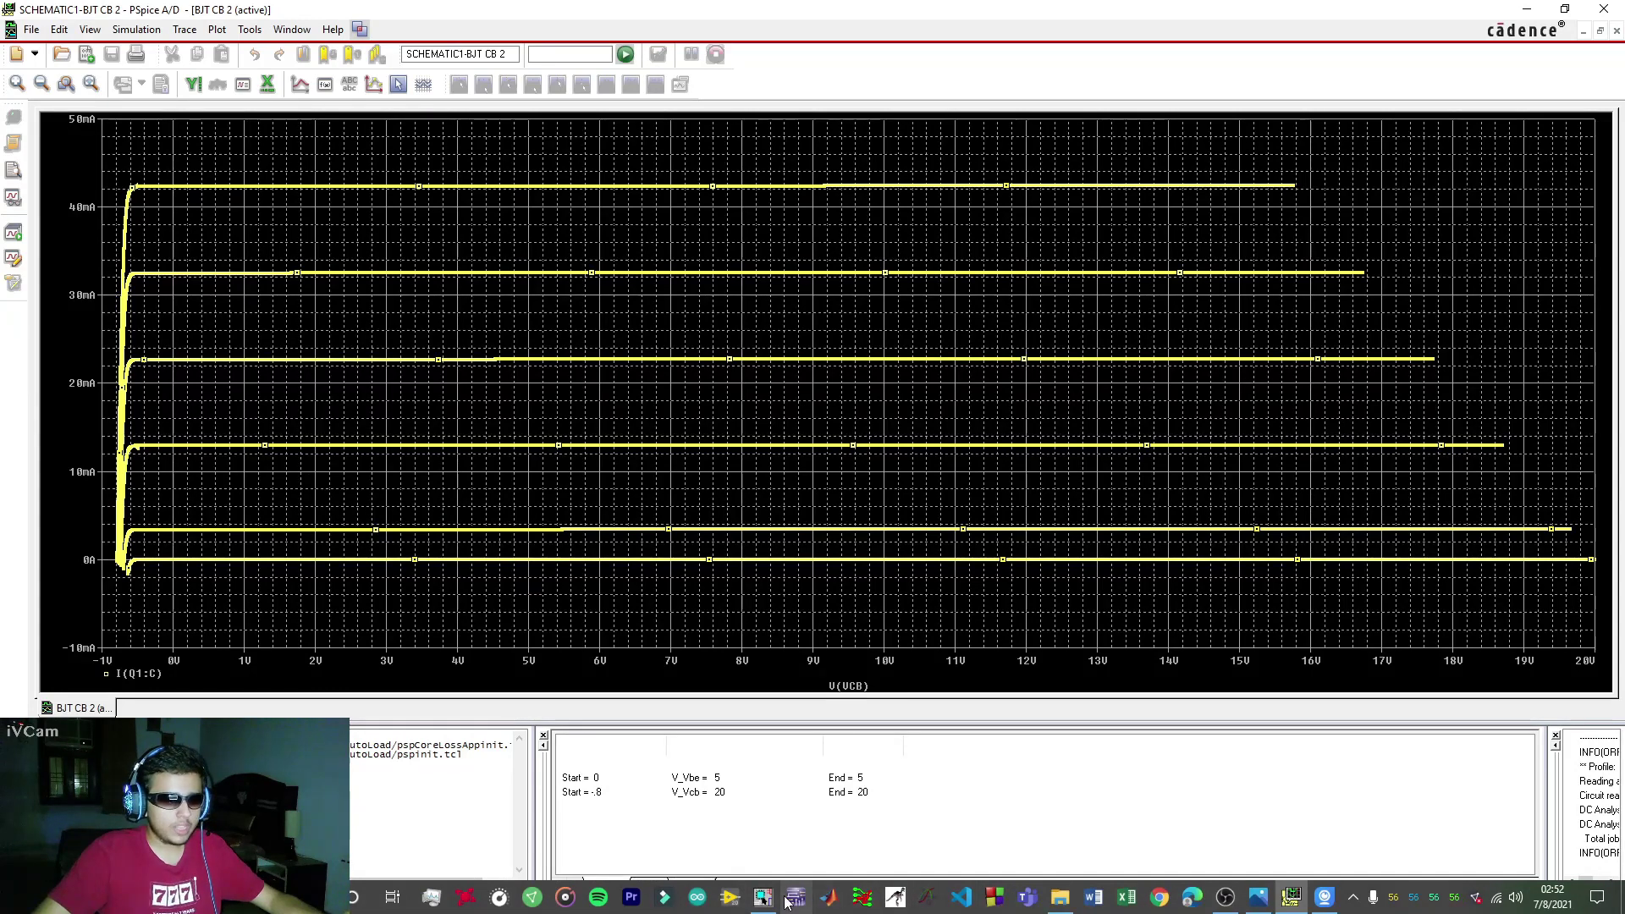
pyautogui.moveTo(761, 904)
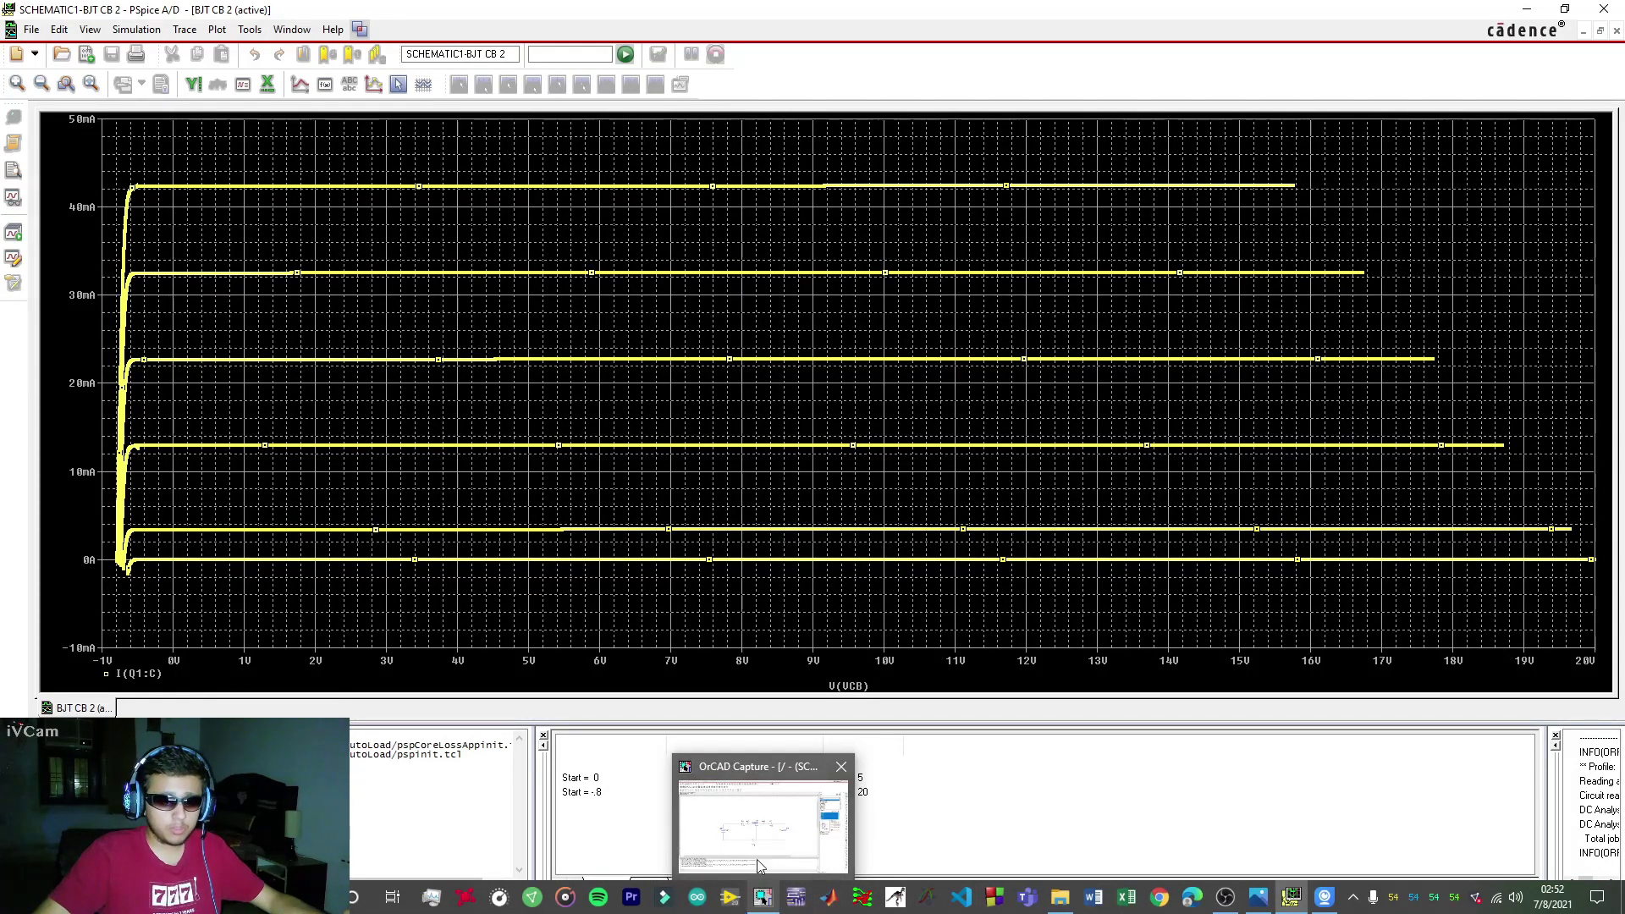
pyautogui.click(761, 854)
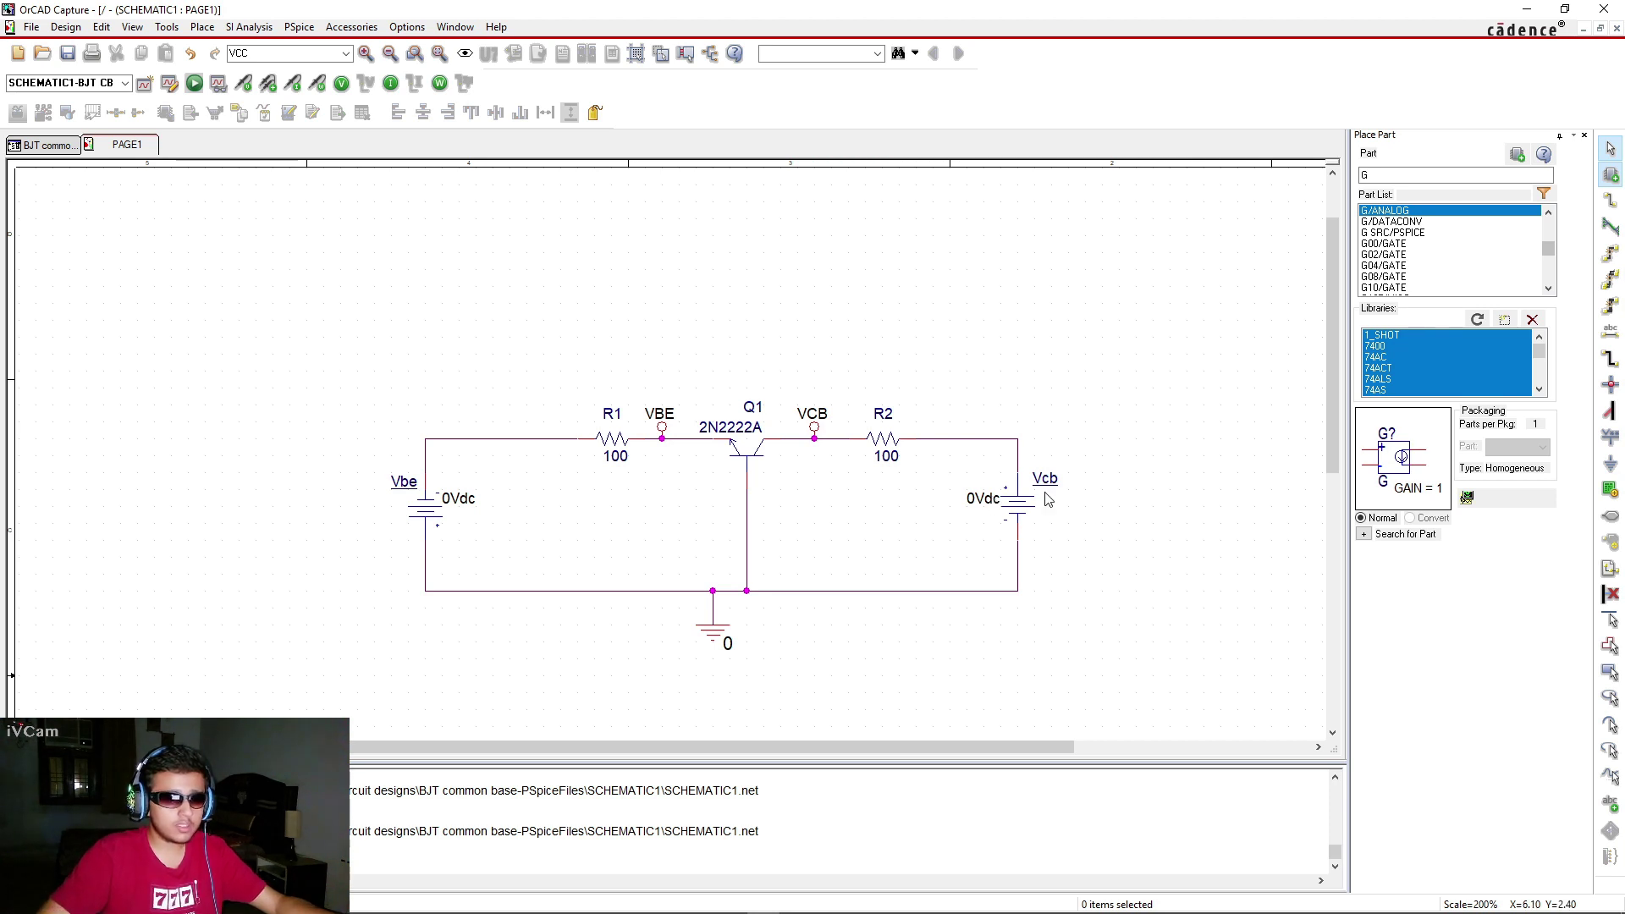
pyautogui.scroll(-2, 1075, 508)
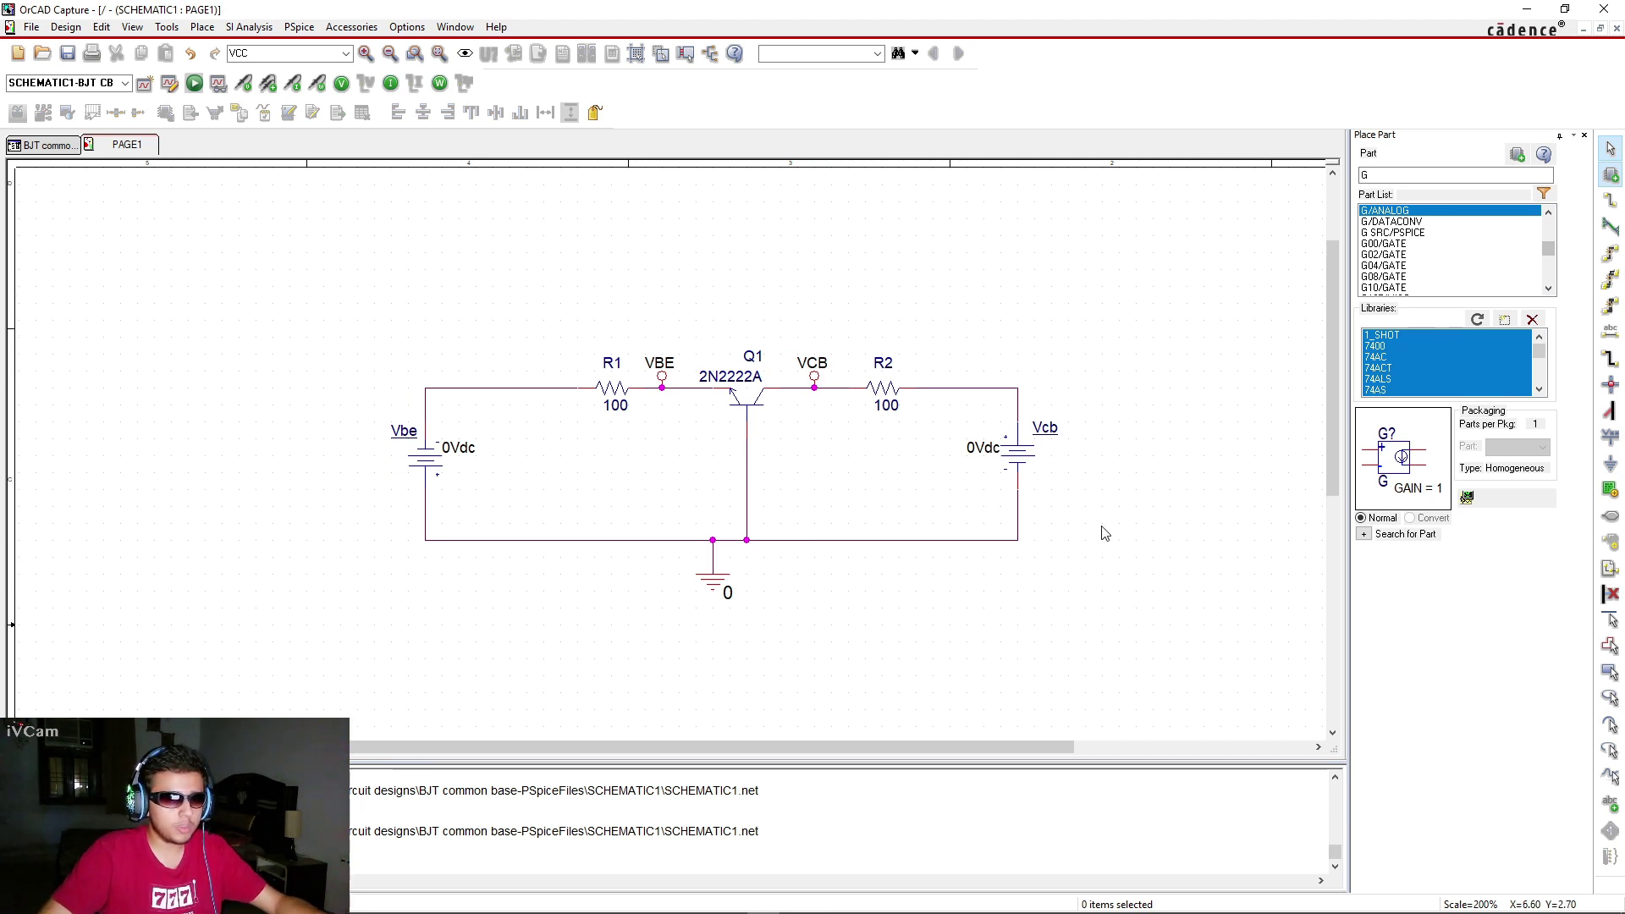